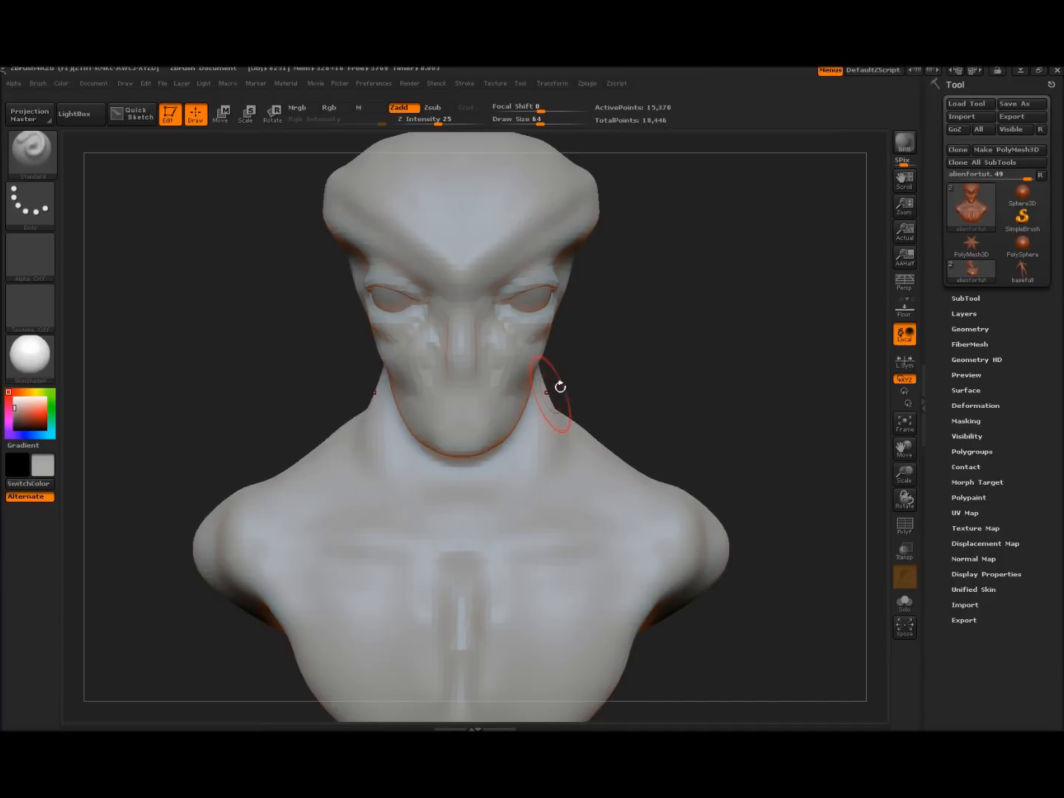
Orbit the alien bust through side, front and three-quarter views, then load the basefull body tool
left_click_drag(690, 356, 543, 366)
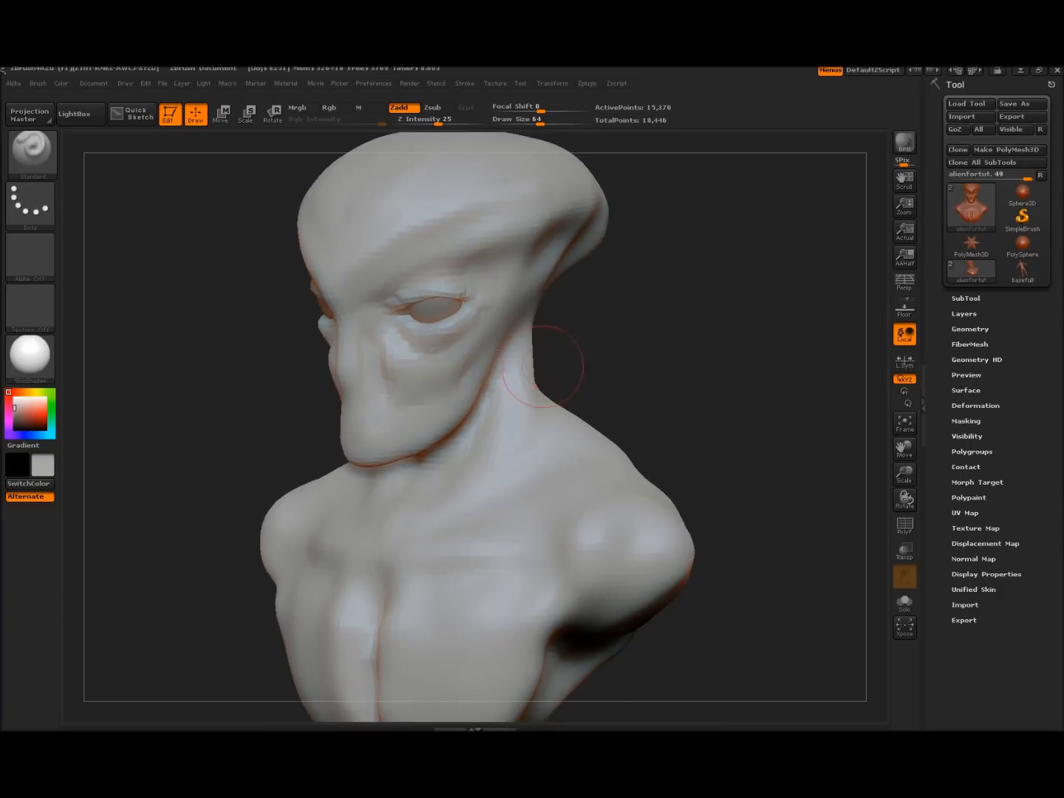
mouse_move(679, 354)
left_mouse_down("shift")
mouse_move(702, 351)
mouse_move(665, 349)
mouse_move(687, 344)
left_mouse_up("shift")
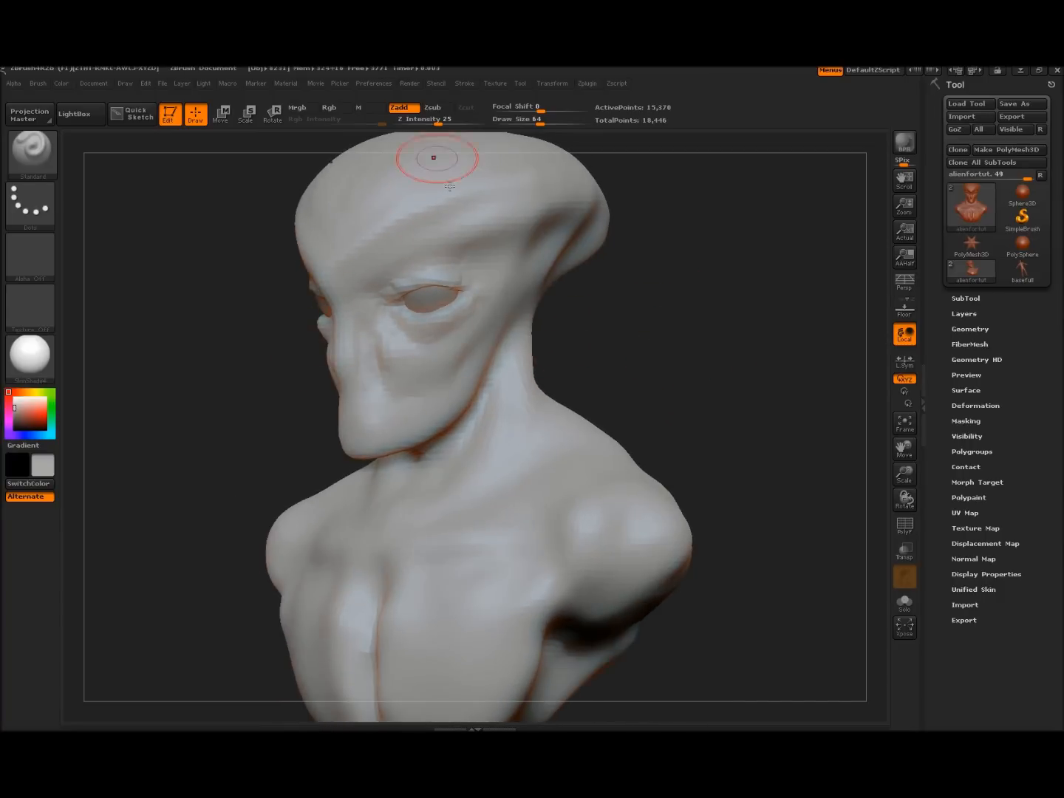
left_click_drag(701, 355, 747, 355)
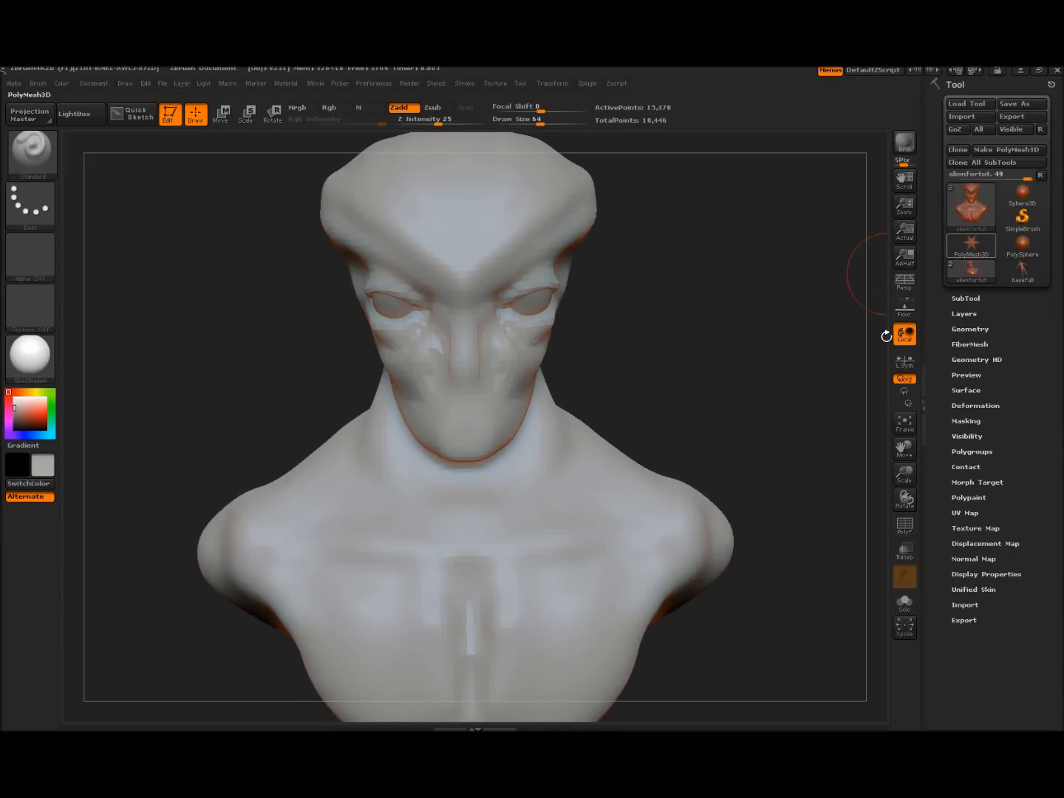
left_click_drag(790, 325, 749, 322)
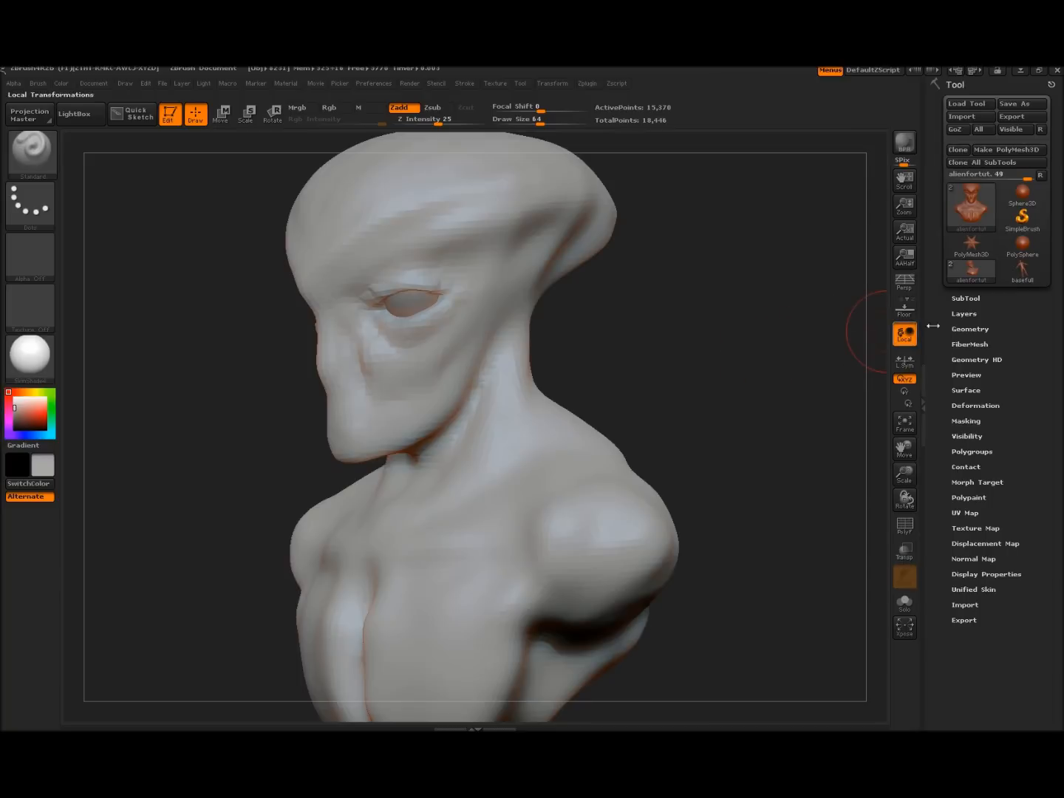
left_click(1023, 270)
View the basefull body front-on, then return to the alienfortut bust in three-quarter view
mouse_move(657, 369)
left_mouse_down()
mouse_move(709, 369)
mouse_move(689, 427)
mouse_move(687, 507)
mouse_move(699, 451)
mouse_move(661, 460)
mouse_move(683, 471)
mouse_move(684, 494)
mouse_move(590, 495)
mouse_move(696, 485)
left_mouse_up()
left_click_drag(649, 534, 696, 524, "alt")
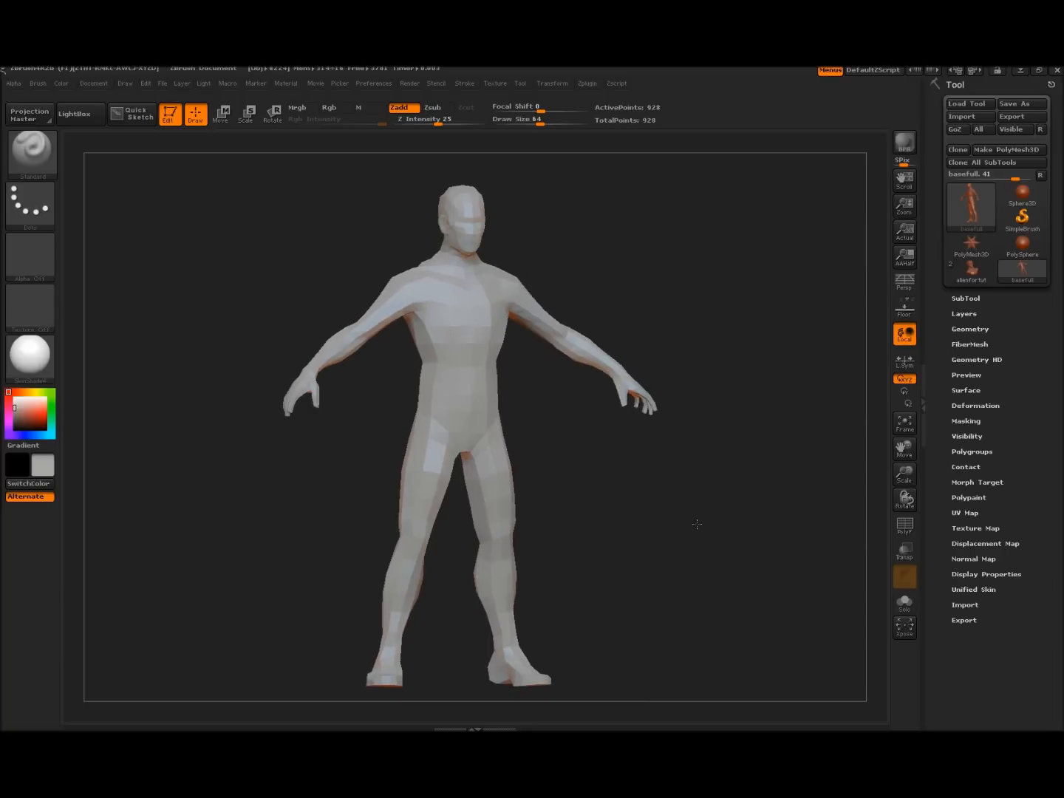
left_click(973, 275)
left_click_drag(717, 423, 702, 485)
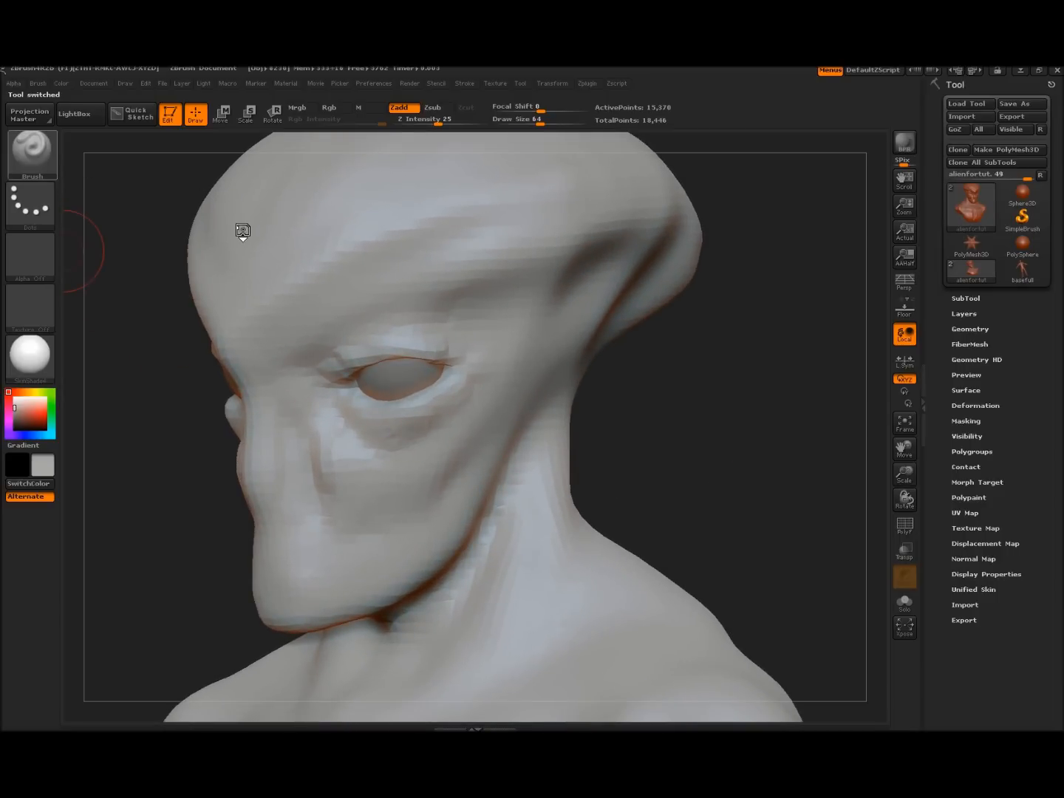
Pick the Dam_Standard brush and carve creases down the cheek and nose
key("b")
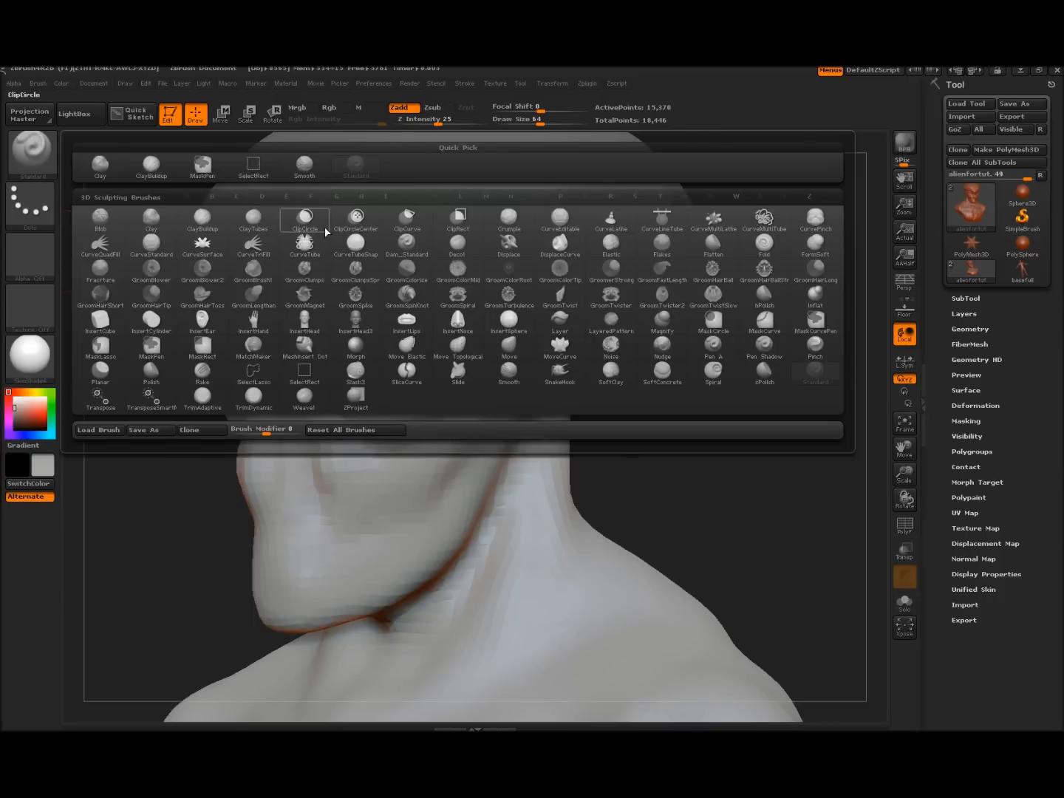
key("d")
key("s")
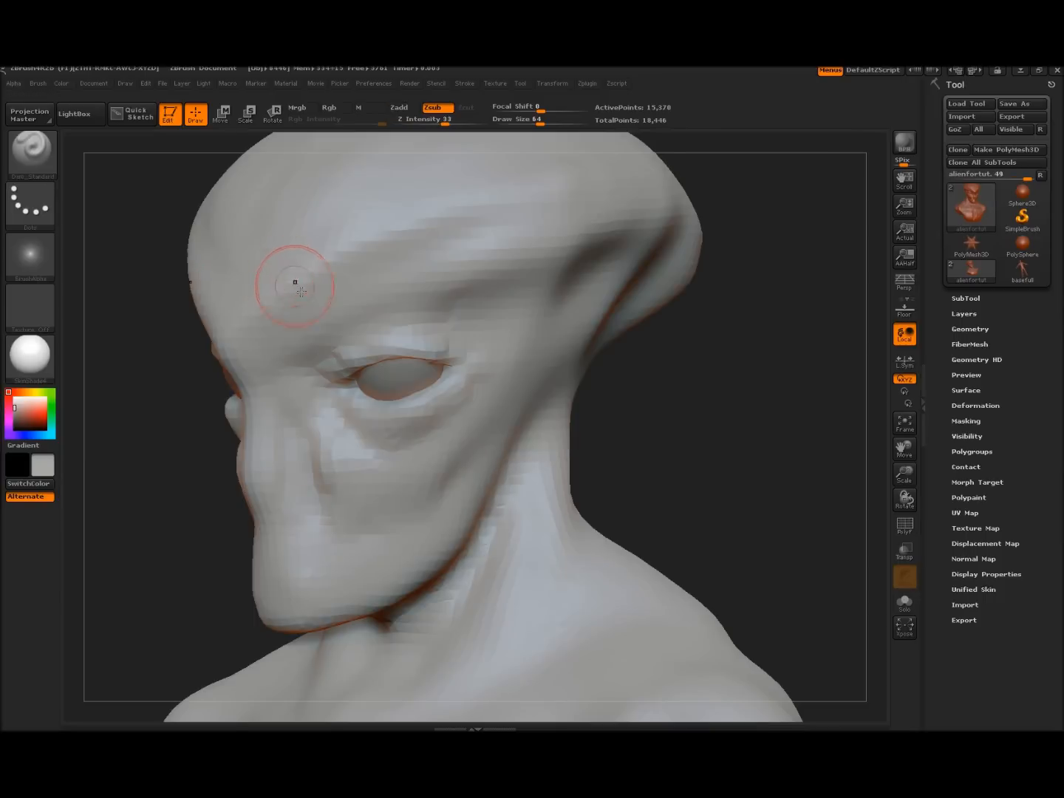
mouse_move(673, 422)
left_mouse_down("alt")
mouse_move(679, 416)
mouse_move(648, 399)
left_mouse_up("alt")
mouse_move(691, 436)
left_mouse_down()
mouse_move(710, 448)
mouse_move(769, 425)
left_mouse_up()
mouse_move(795, 477)
left_mouse_down("alt")
mouse_move(787, 446)
mouse_move(783, 480)
mouse_move(727, 423)
mouse_move(733, 493)
mouse_move(677, 335)
mouse_move(646, 375)
mouse_move(670, 385)
mouse_move(642, 380)
left_mouse_up("alt")
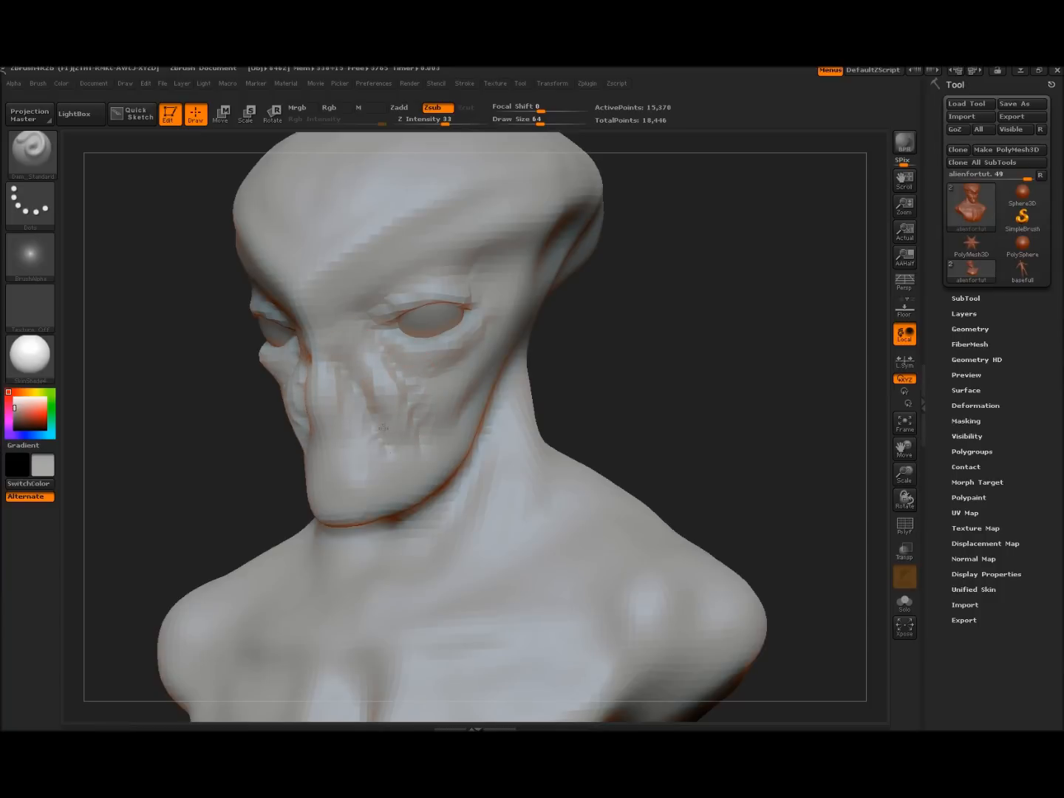
mouse_move(374, 415)
left_mouse_down()
mouse_move(349, 479)
mouse_move(340, 464)
mouse_move(377, 473)
left_mouse_up()
Carve a crease above the upper eyelid and vertical creases between the brows
mouse_move(643, 385)
left_mouse_down()
mouse_move(679, 388)
mouse_move(568, 389)
left_mouse_up()
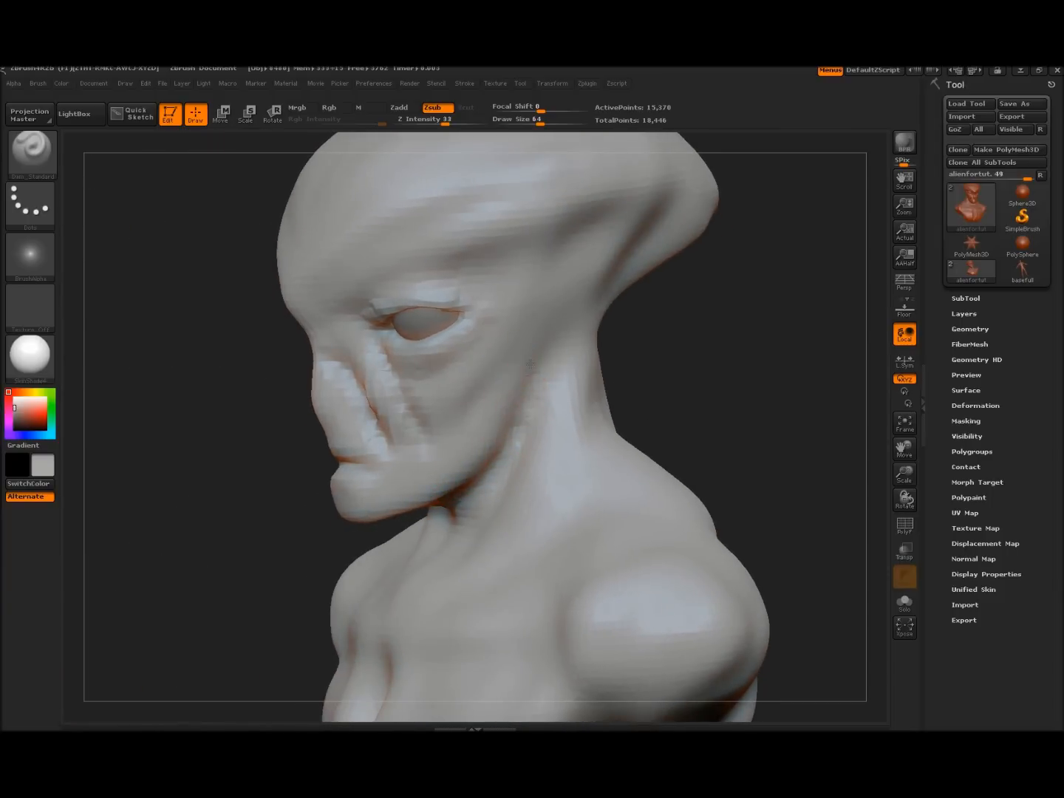
mouse_move(223, 463)
left_mouse_down()
mouse_move(230, 436)
mouse_move(176, 448)
mouse_move(186, 468)
mouse_move(187, 422)
mouse_move(197, 551)
left_mouse_up()
mouse_move(321, 387)
left_mouse_down()
mouse_move(433, 328)
mouse_move(522, 318)
left_mouse_up()
mouse_move(464, 342)
left_mouse_down()
mouse_move(404, 357)
mouse_move(335, 405)
mouse_move(288, 396)
left_mouse_up()
left_click_drag(288, 343, 278, 388)
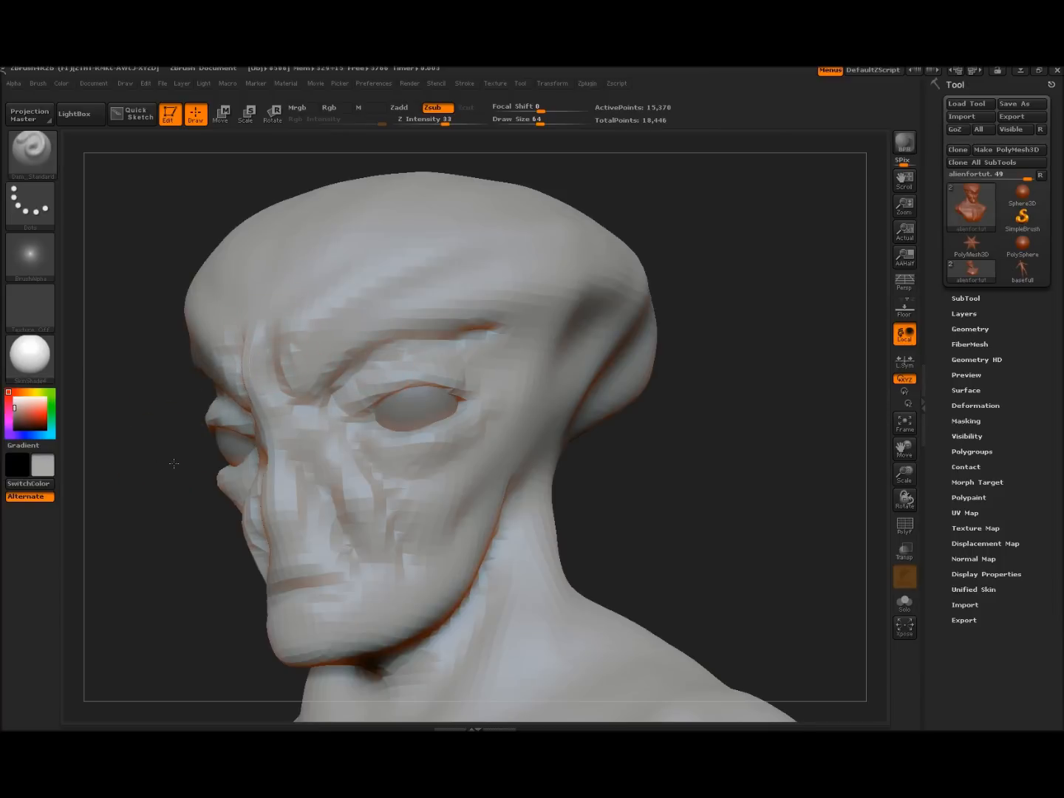
Smooth the brow creases, extend a crease up the forehead, then soften the forehead creases
left_click_drag(174, 464, 235, 463)
mouse_move(258, 374)
left_mouse_down("shift")
mouse_move(255, 351)
mouse_move(309, 400)
left_mouse_up("shift")
left_click_drag(648, 335, 310, 379)
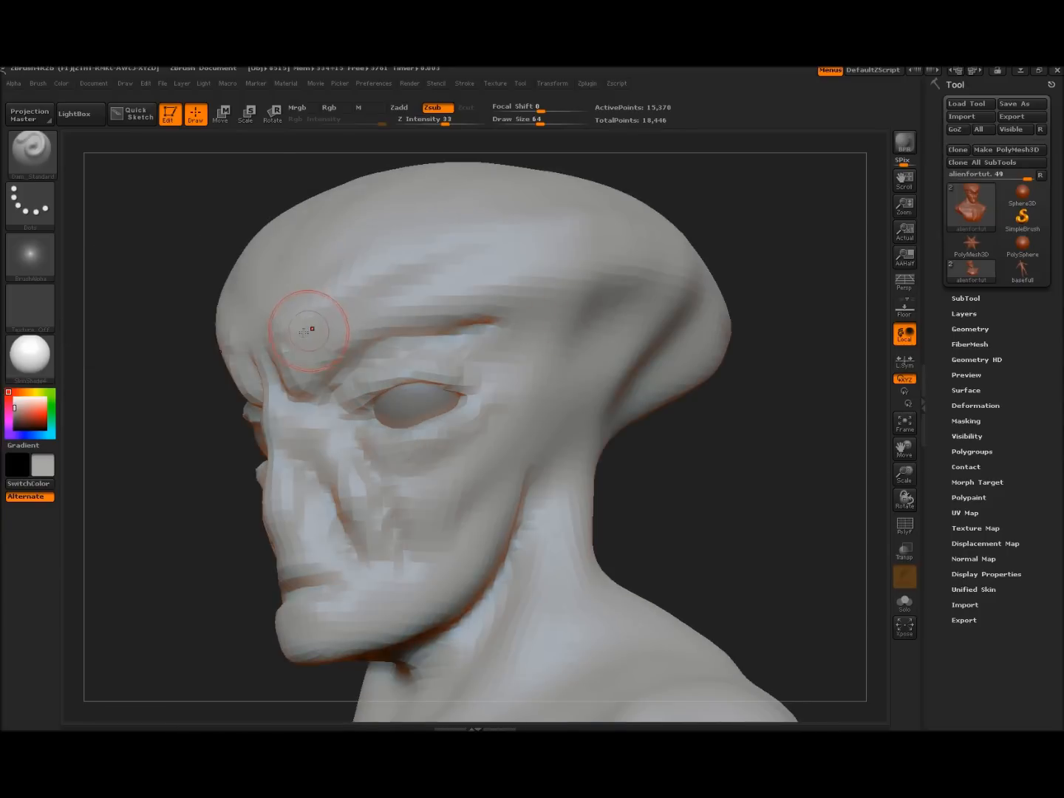
left_click_drag(285, 316, 344, 272)
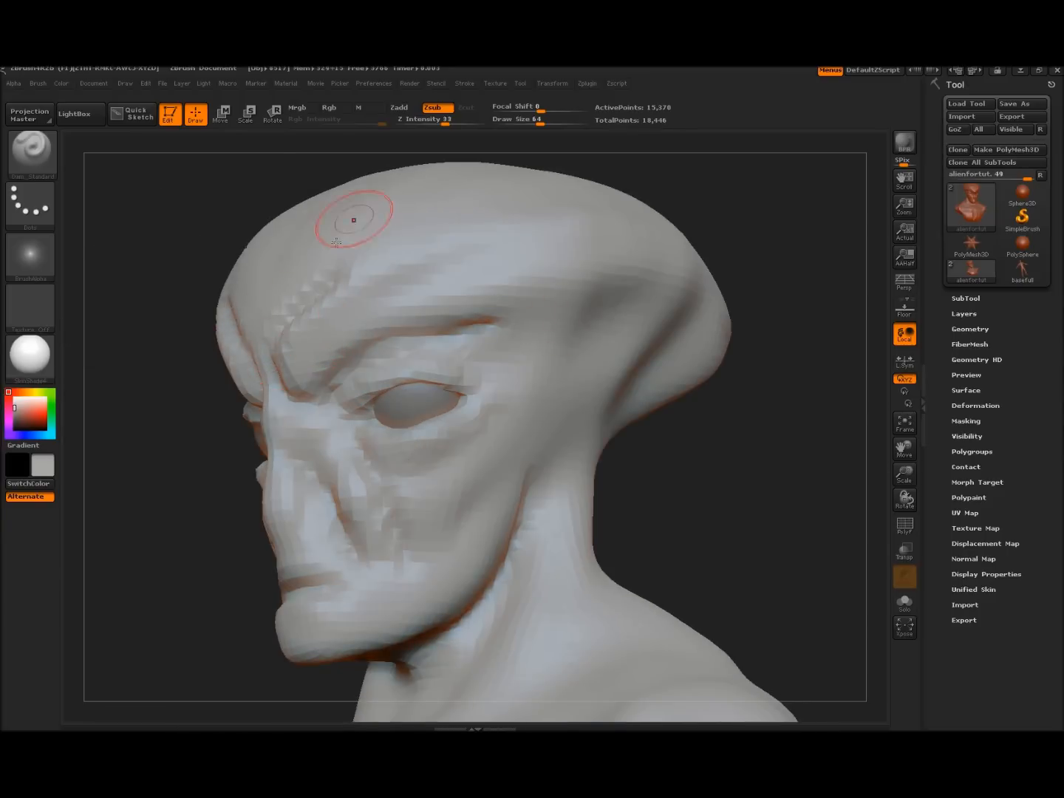
left_click_drag(255, 318, 268, 263, "shift")
mouse_move(202, 480)
left_mouse_down("alt")
mouse_move(189, 421)
mouse_move(238, 435)
mouse_move(323, 430)
left_mouse_up("alt")
mouse_move(429, 384)
left_mouse_down("shift")
mouse_move(440, 404)
mouse_move(455, 377)
left_mouse_up("shift")
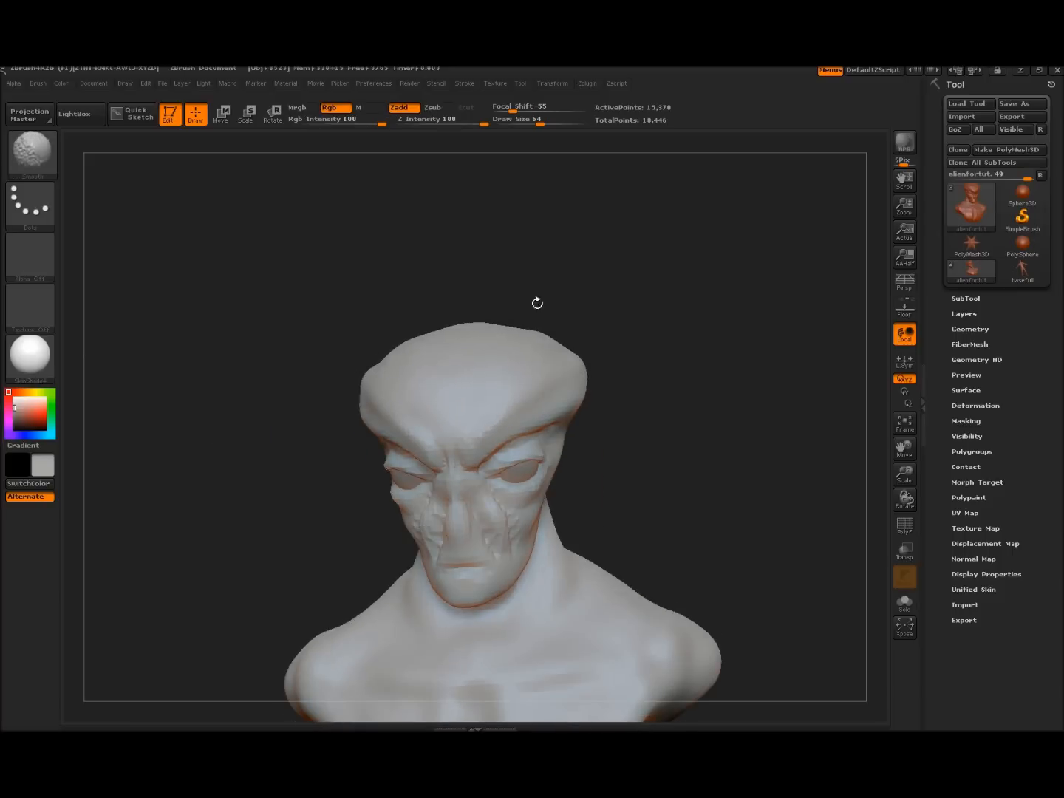
Finish smoothing the brow creases and cut a line along the upper eyelid to its outer corner
mouse_move(555, 477)
left_mouse_down()
mouse_move(695, 482)
mouse_move(784, 511)
mouse_move(773, 499)
mouse_move(769, 510)
mouse_move(753, 482)
mouse_move(764, 545)
mouse_move(810, 522)
left_mouse_up()
left_click_drag(815, 573, 863, 554)
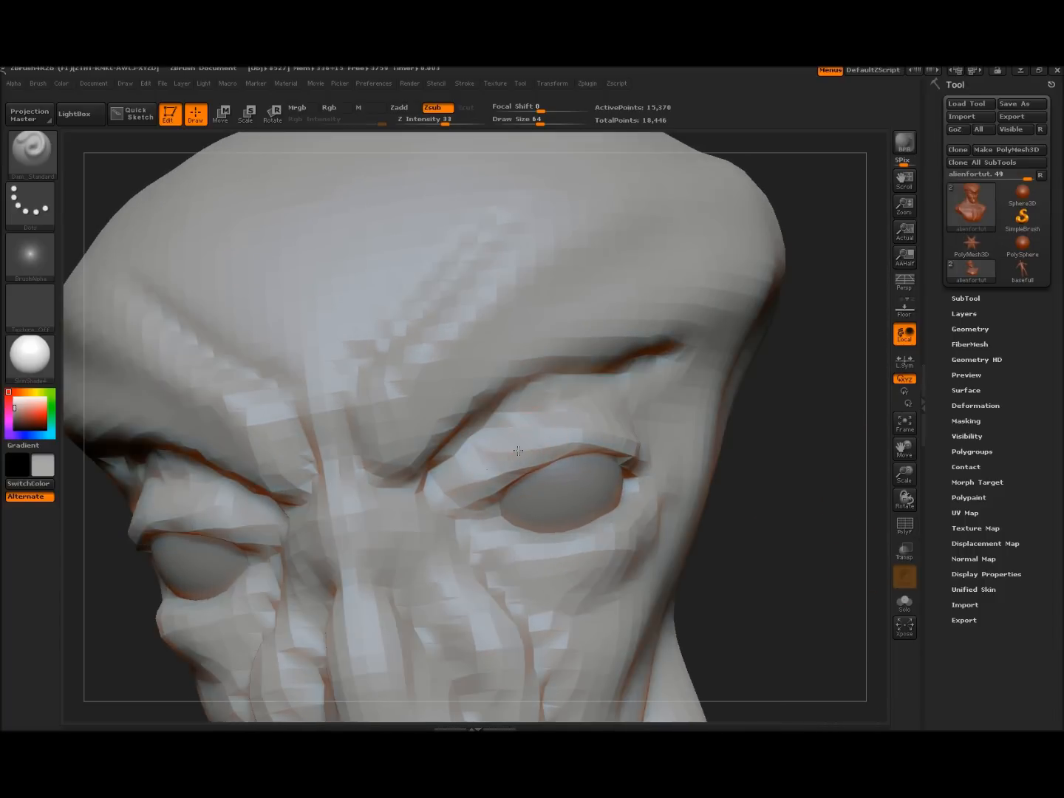
left_click_drag(804, 578, 781, 351, "alt")
mouse_move(810, 468)
left_mouse_down()
mouse_move(802, 393)
mouse_move(834, 392)
left_mouse_up()
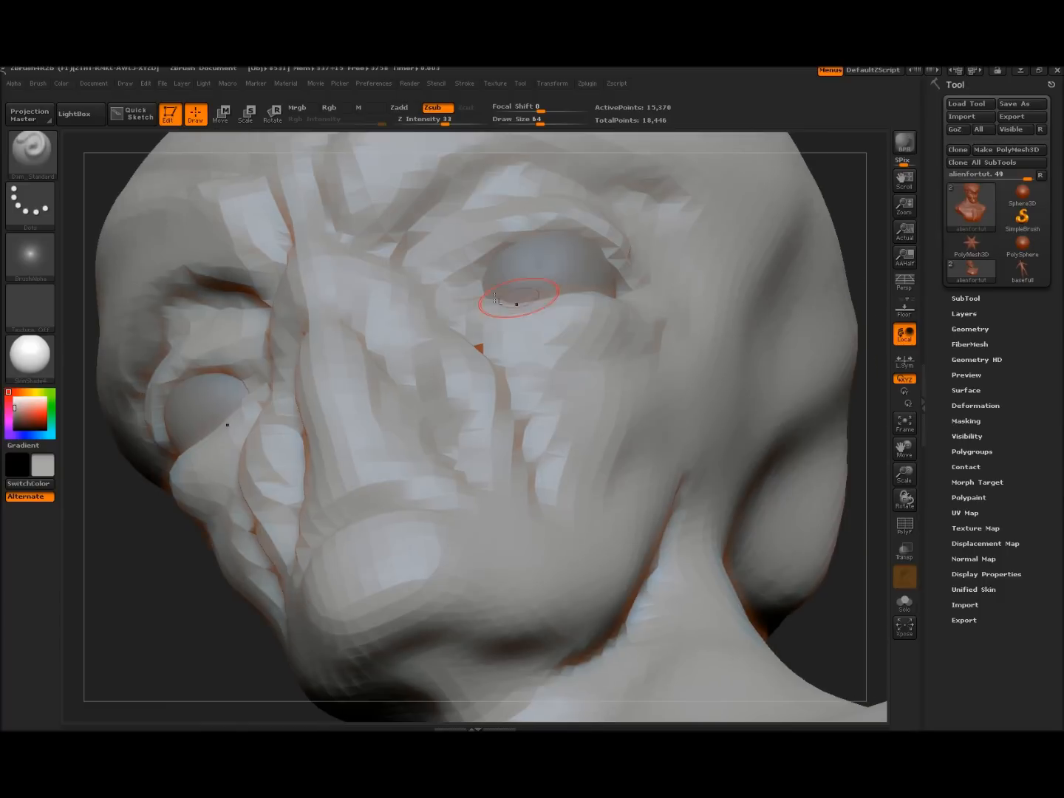
mouse_move(479, 279)
left_mouse_down()
mouse_move(488, 263)
mouse_move(563, 225)
left_mouse_up()
left_click_drag(628, 255, 634, 263)
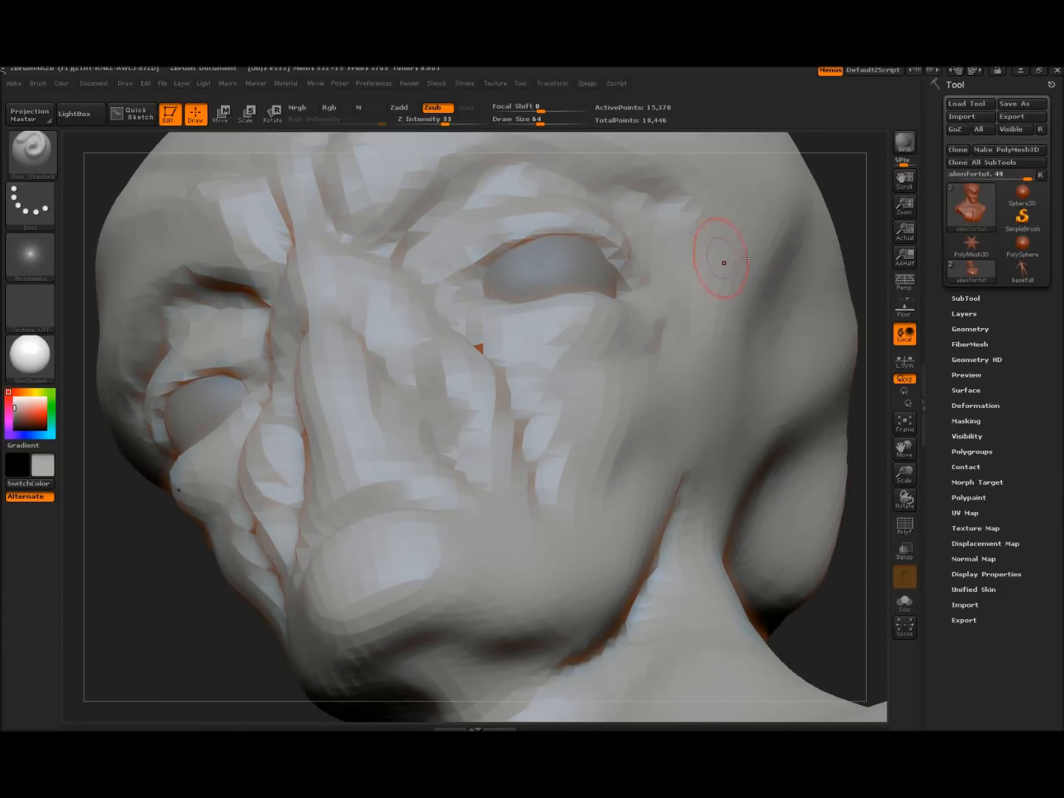
Carve grooves down the side of the neck and below the jaw
mouse_move(861, 286)
left_mouse_down()
mouse_move(880, 356)
mouse_move(827, 402)
left_mouse_up()
mouse_move(799, 319)
left_mouse_down("alt")
mouse_move(739, 351)
mouse_move(760, 349)
mouse_move(746, 359)
mouse_move(726, 354)
left_mouse_up("alt")
mouse_move(721, 286)
left_mouse_down()
mouse_move(729, 319)
mouse_move(711, 388)
mouse_move(663, 450)
mouse_move(673, 291)
left_mouse_up()
left_click_drag(658, 370, 629, 445)
Smooth the lower face from a straight front view, then frame the bust in three-quarter view
left_click_drag(359, 456, 327, 377, "alt")
mouse_move(327, 376)
left_mouse_down()
mouse_move(370, 390)
mouse_move(408, 380)
left_mouse_up()
mouse_move(775, 322)
left_mouse_down("alt")
mouse_move(746, 355)
mouse_move(716, 362)
left_mouse_up("alt")
mouse_move(721, 359)
left_mouse_down()
mouse_move(784, 312)
mouse_move(761, 336)
mouse_move(739, 299)
mouse_move(755, 429)
mouse_move(677, 373)
left_mouse_up()
left_click_drag(529, 370, 546, 389, "shift")
left_click_drag(287, 399, 300, 399)
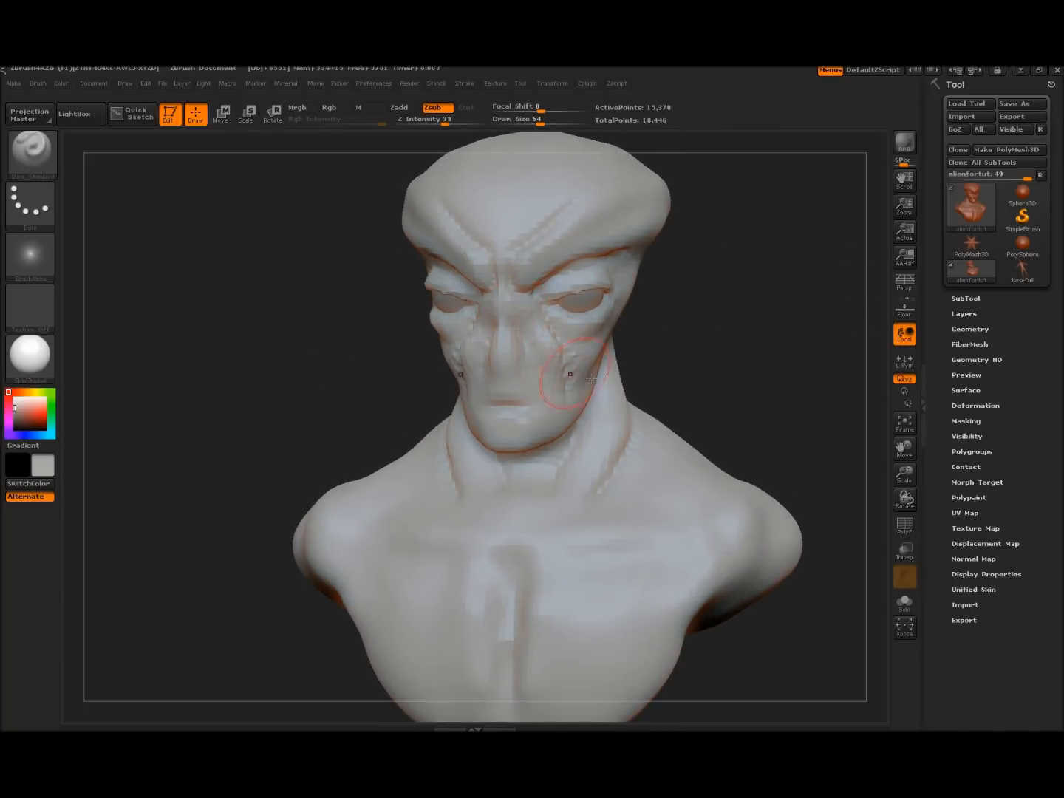
left_click_drag(757, 377, 737, 329, "alt")
mouse_move(709, 389)
left_mouse_down()
mouse_move(756, 376)
mouse_move(704, 377)
left_mouse_up()
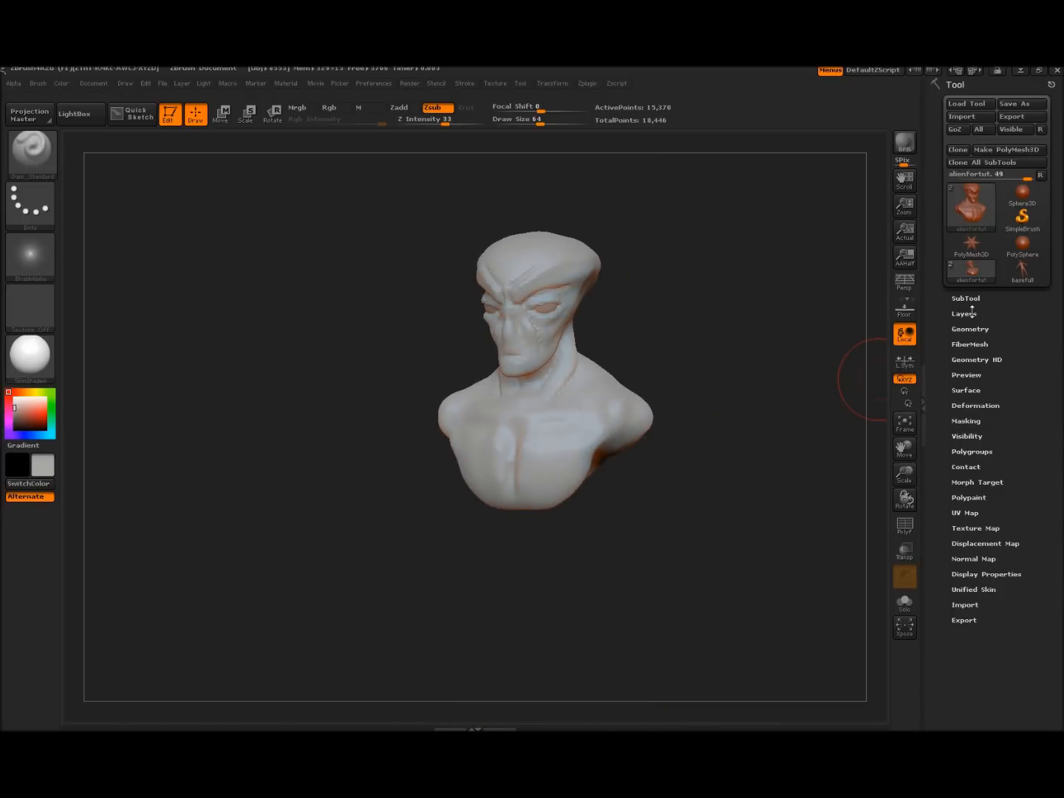
mouse_move(755, 492)
left_mouse_down("alt")
mouse_move(760, 473)
mouse_move(785, 555)
mouse_move(713, 527)
mouse_move(809, 533)
mouse_move(823, 515)
left_mouse_up("alt")
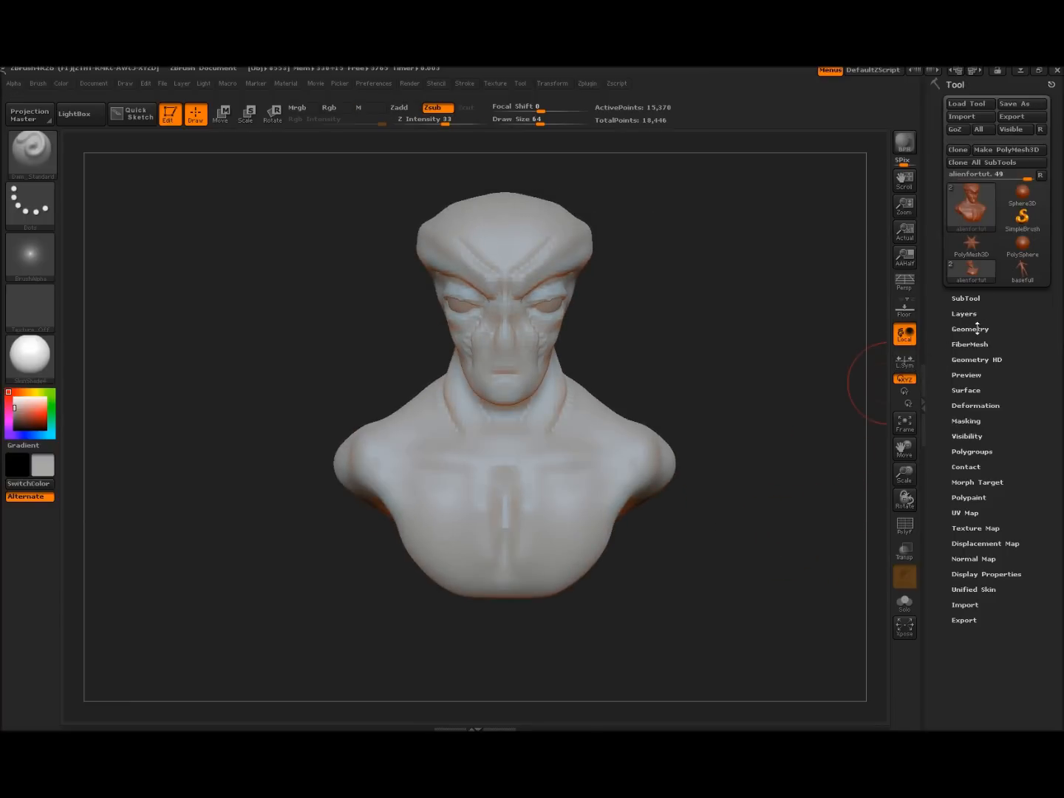
Expand the Geometry settings in the Tool palette
scroll(973, 325, "down", 1)
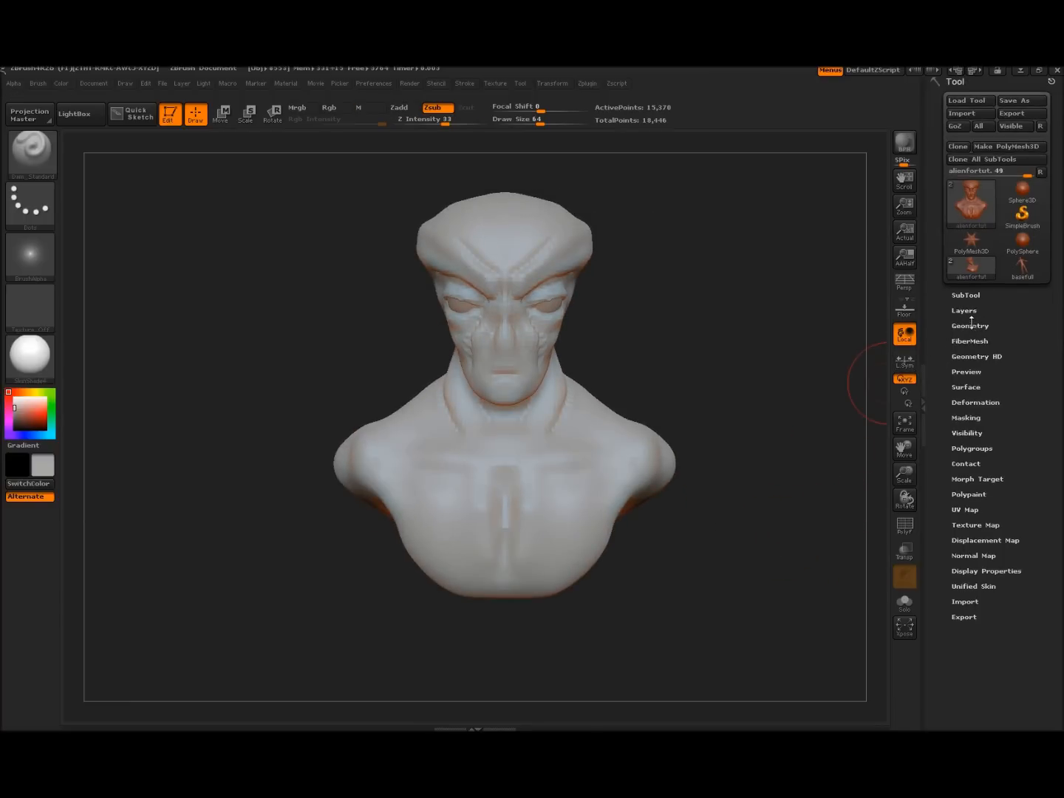
left_click(972, 321)
left_click_drag(972, 321, 1010, 148)
left_click_drag(1011, 695, 1023, 488)
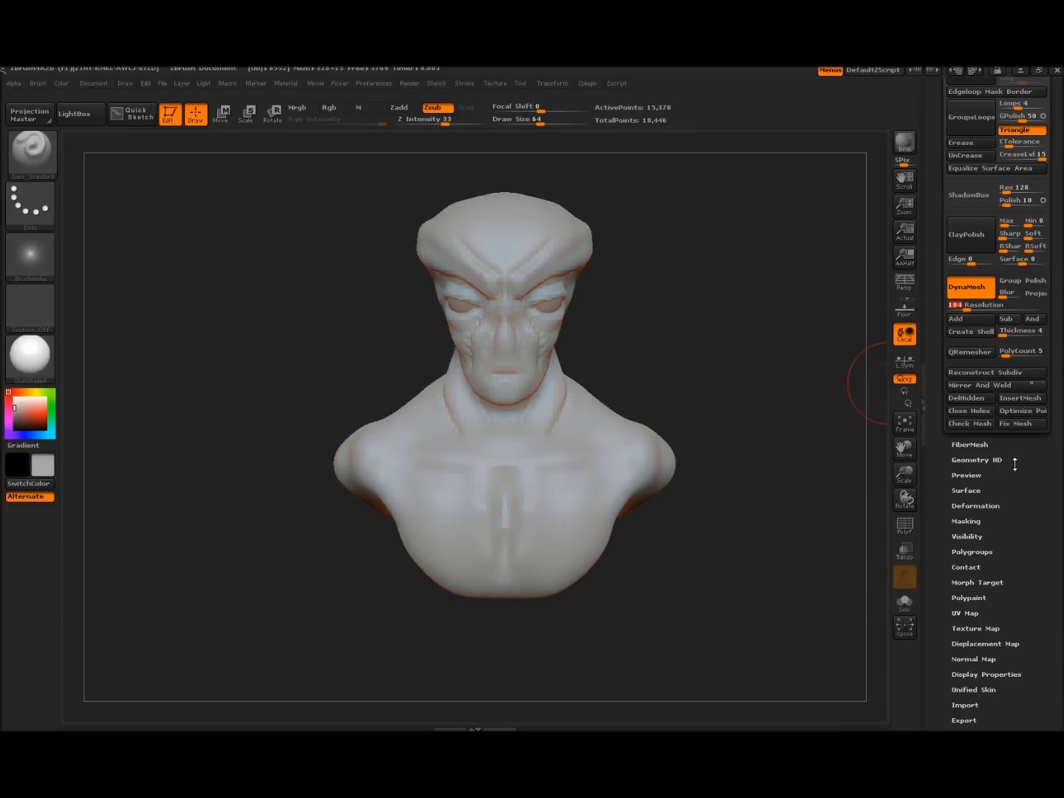
Append the basefull body as a subtool in SubTool and make it the active subtool
scroll(1015, 463, "up", 5)
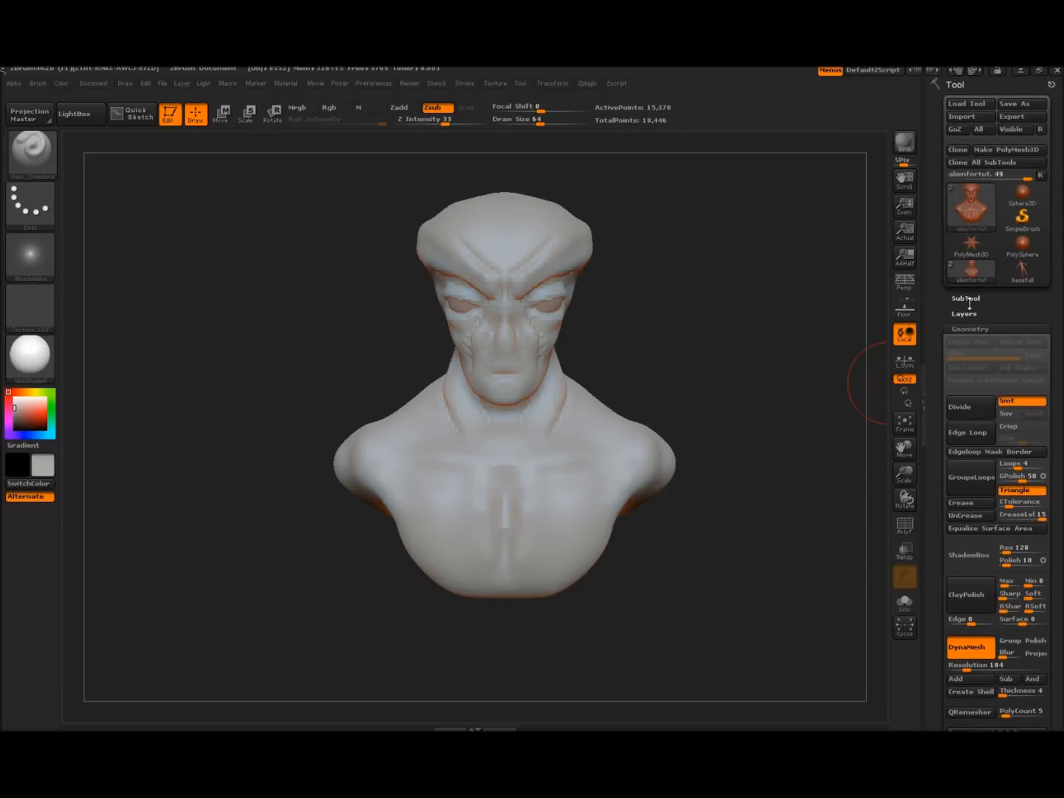
left_click(968, 298)
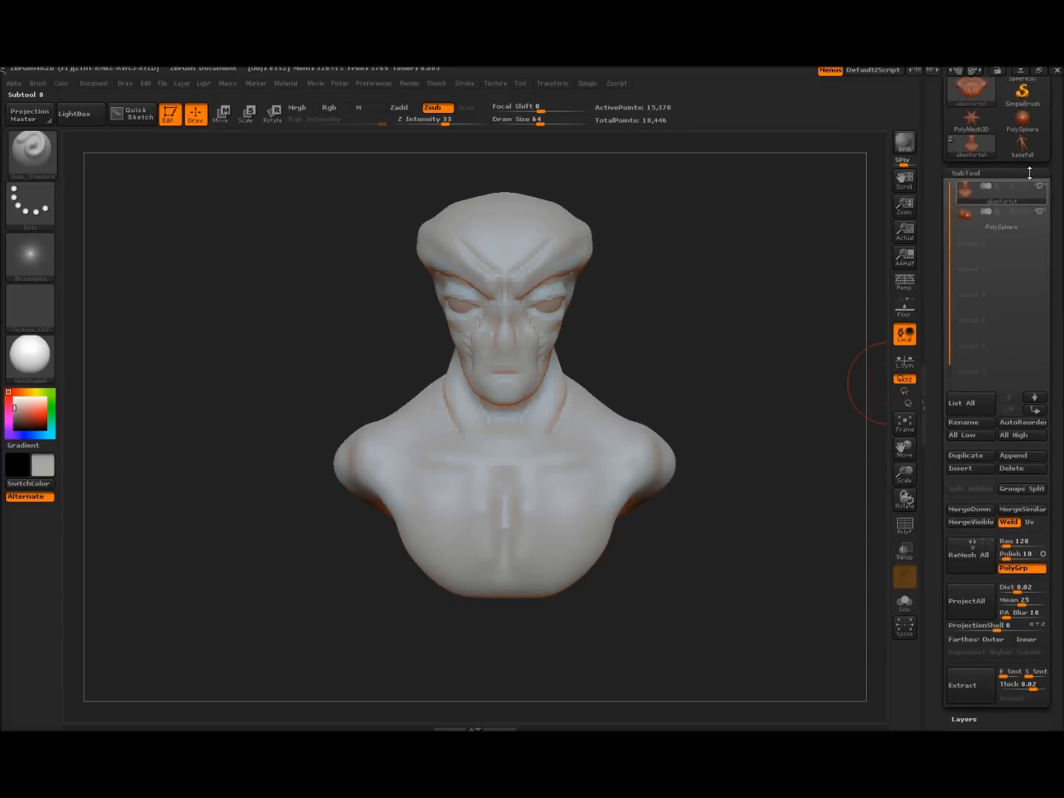
left_click(1026, 455)
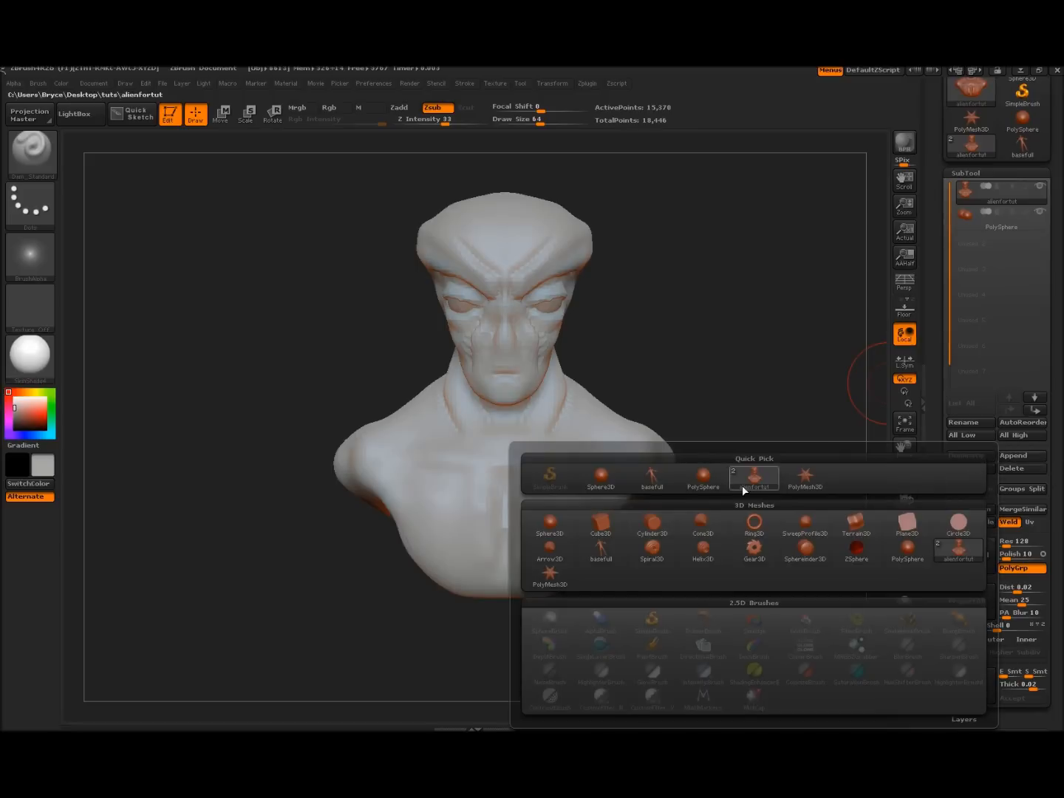
left_click(650, 477)
left_click_drag(741, 401, 708, 415)
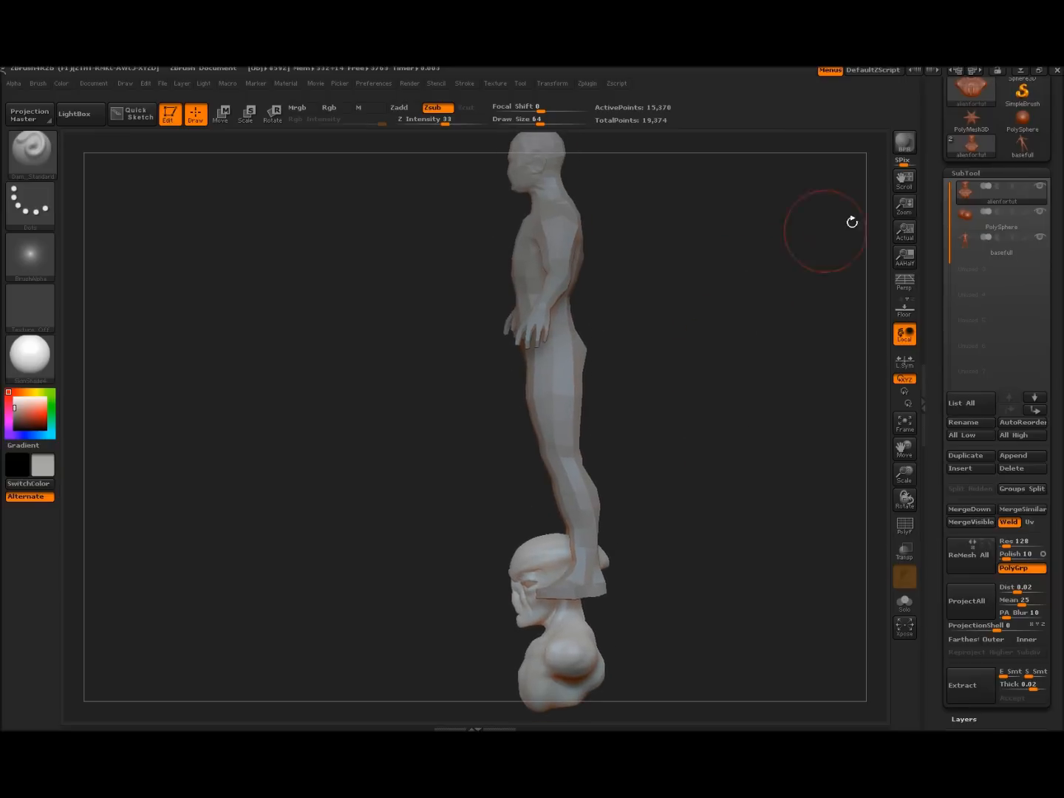
left_click(970, 246)
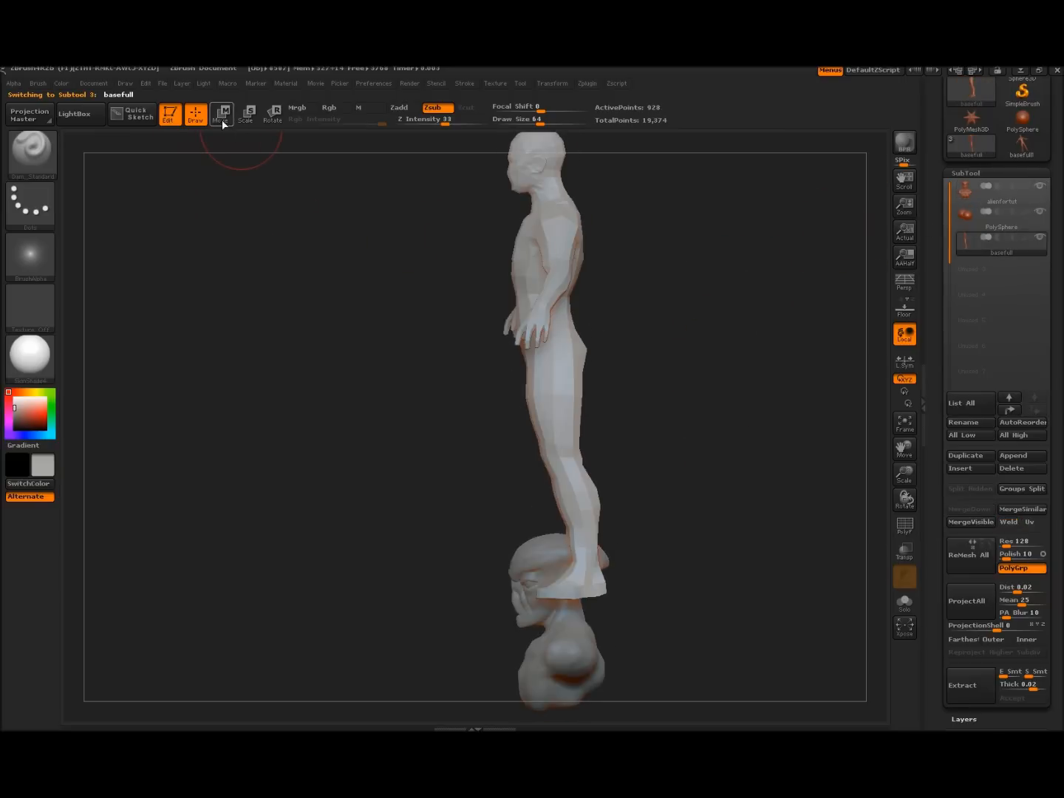
Transpose-Move the basefull body down toward the bust, then undo the stray moves
left_click(223, 115)
left_click_drag(534, 162, 581, 560)
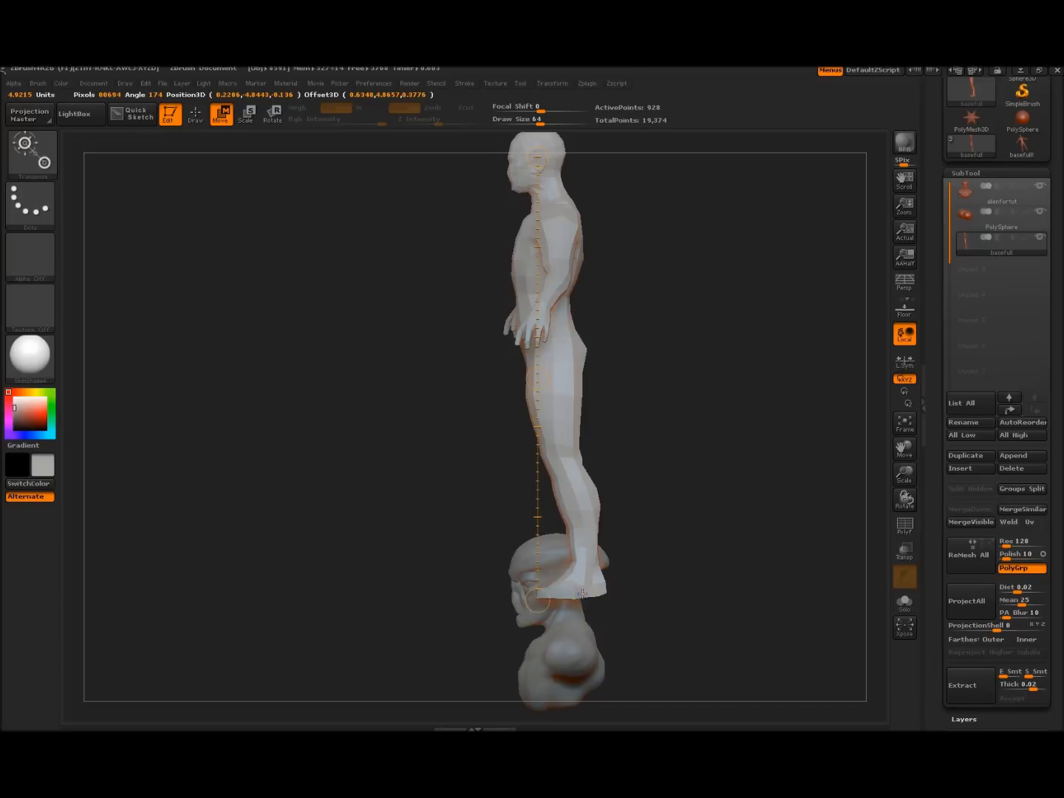
left_click_drag(634, 525, 690, 439, "alt")
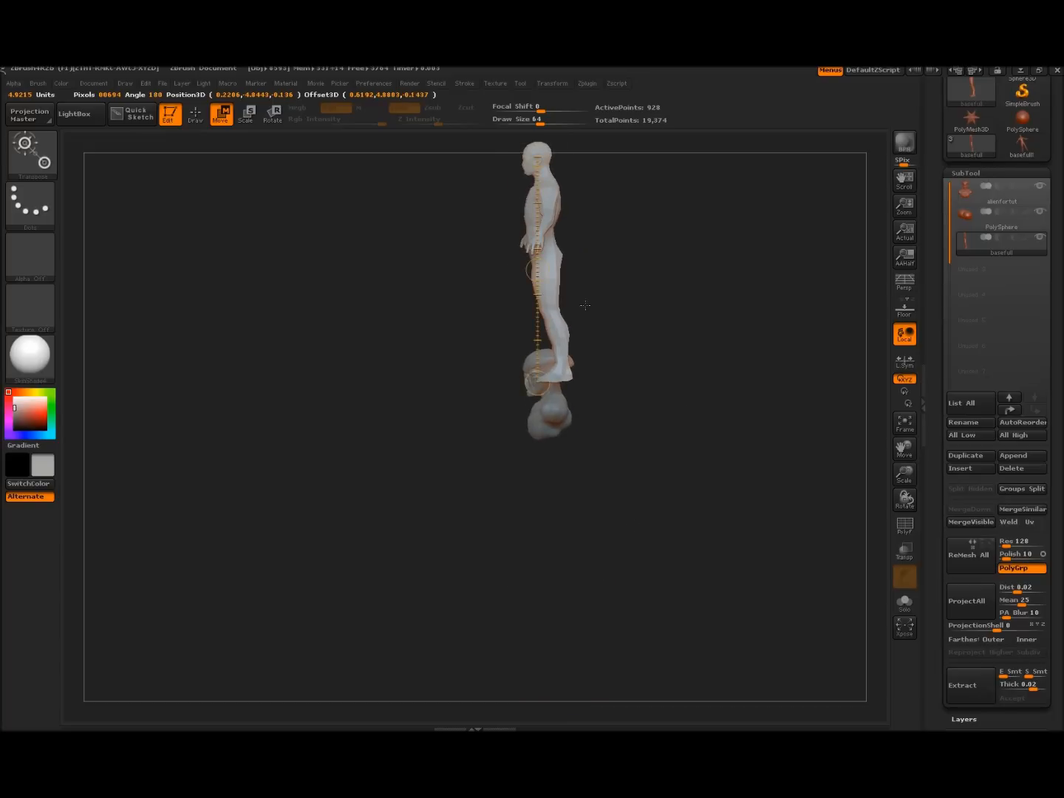
left_click_drag(537, 270, 545, 523)
left_click_drag(420, 483, 499, 490)
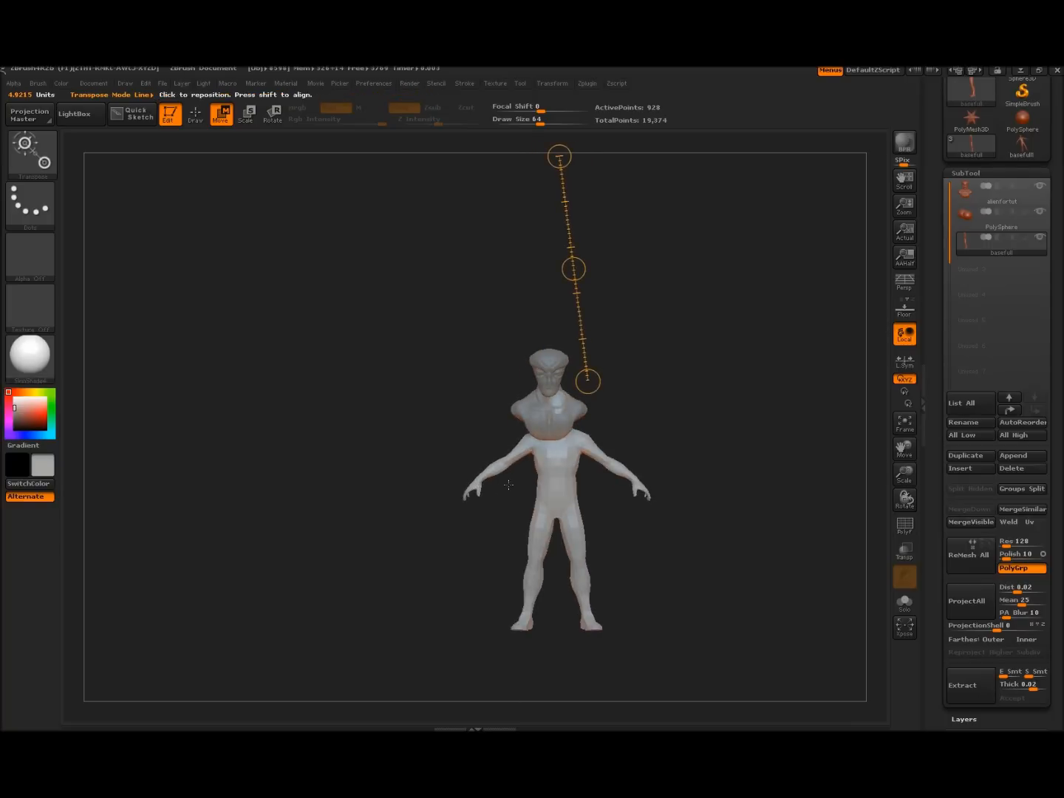
left_click_drag(575, 269, 567, 300)
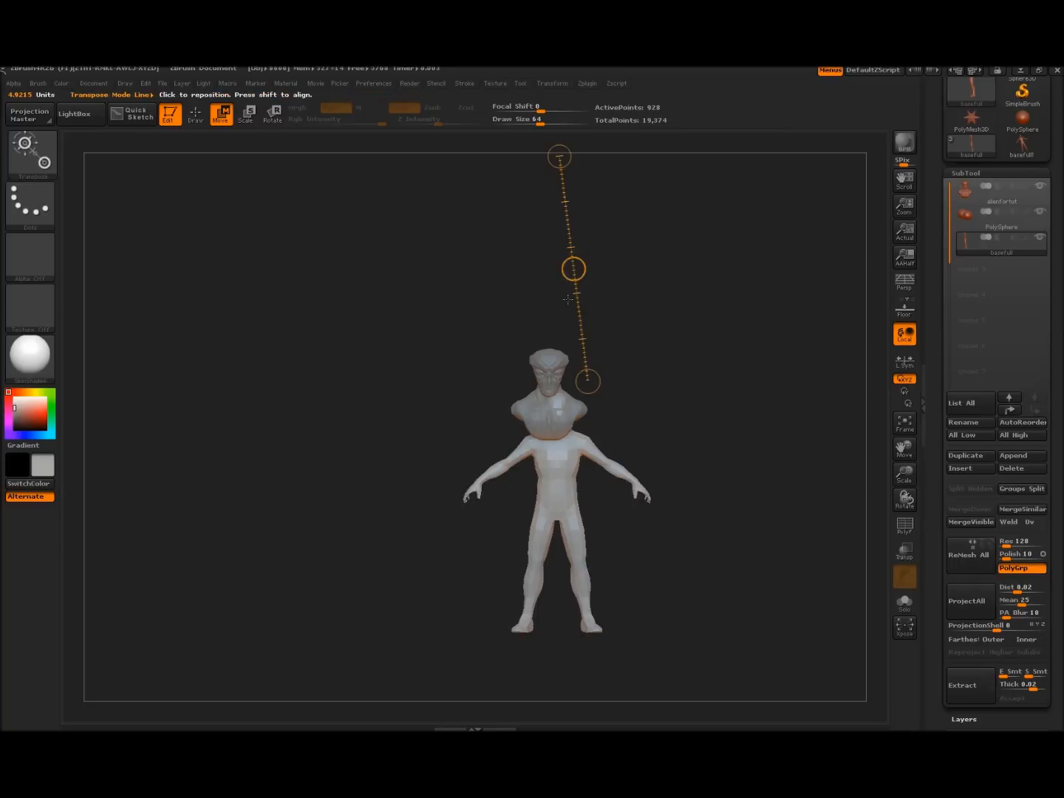
key("ctrl+z")
key("ctrl+z")
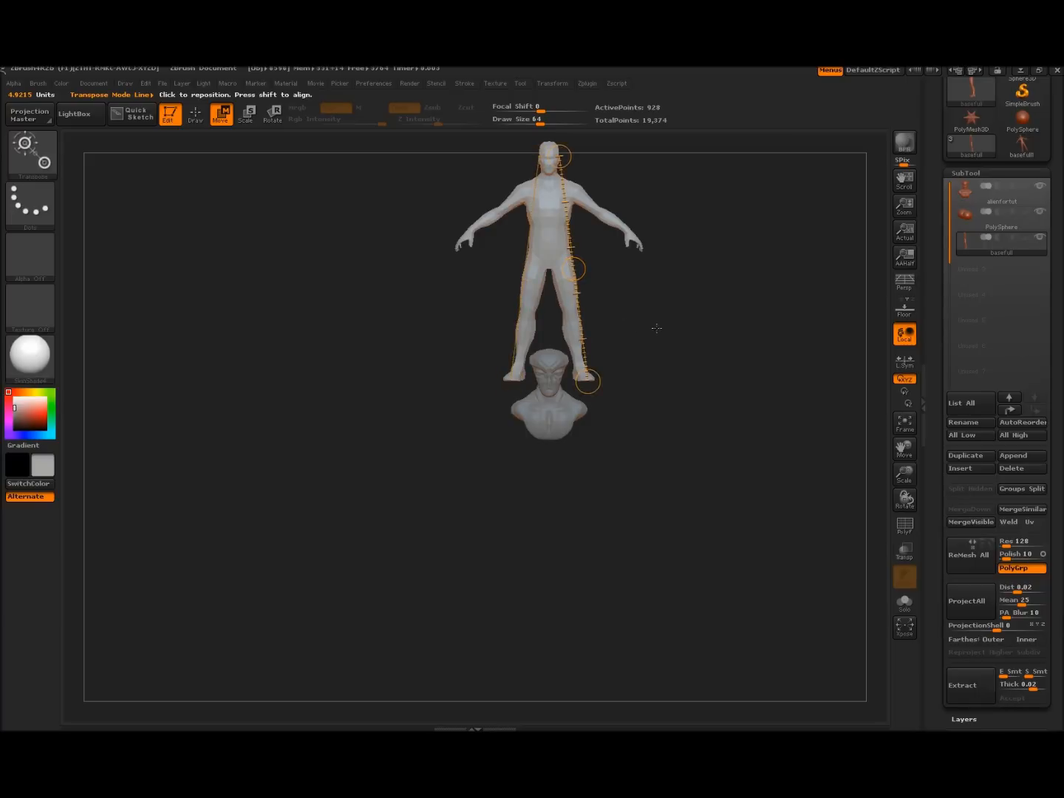
Move the body down beneath the bust, face front, and switch back to Draw mode
left_click_drag(656, 328, 607, 313)
left_click_drag(555, 268, 558, 526)
left_click_drag(491, 492, 675, 346)
left_click_drag(695, 402, 727, 469, "alt")
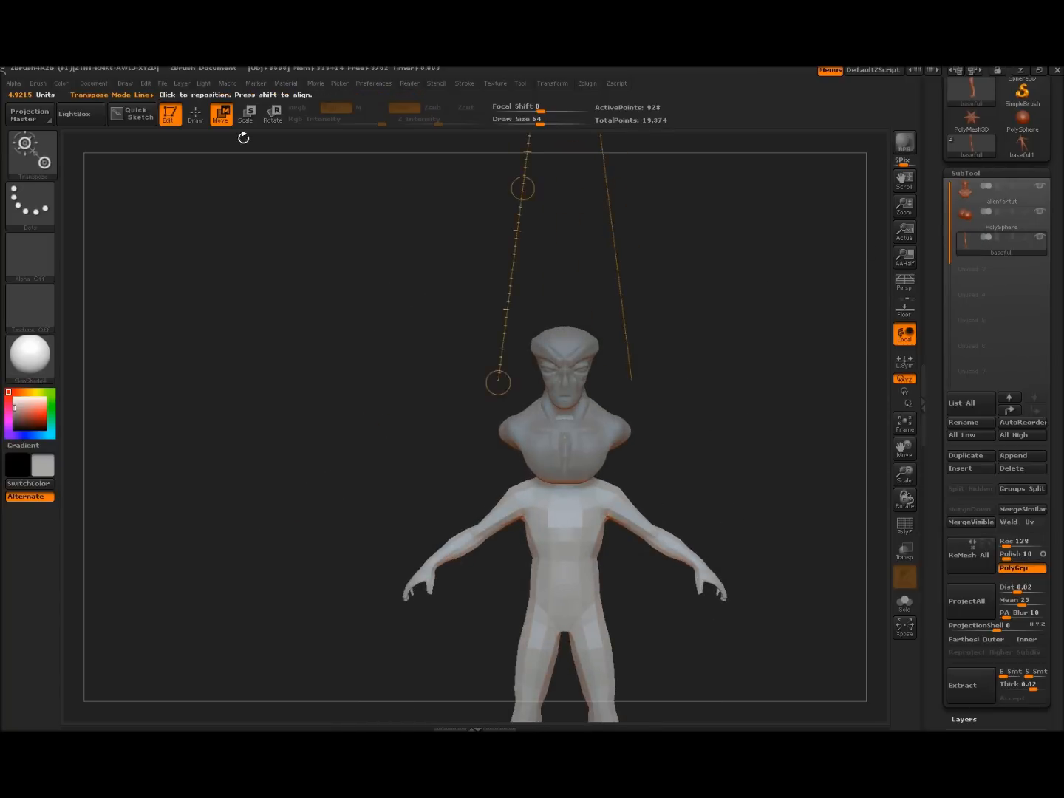
left_click(196, 123)
left_click_drag(1057, 651, 1057, 282)
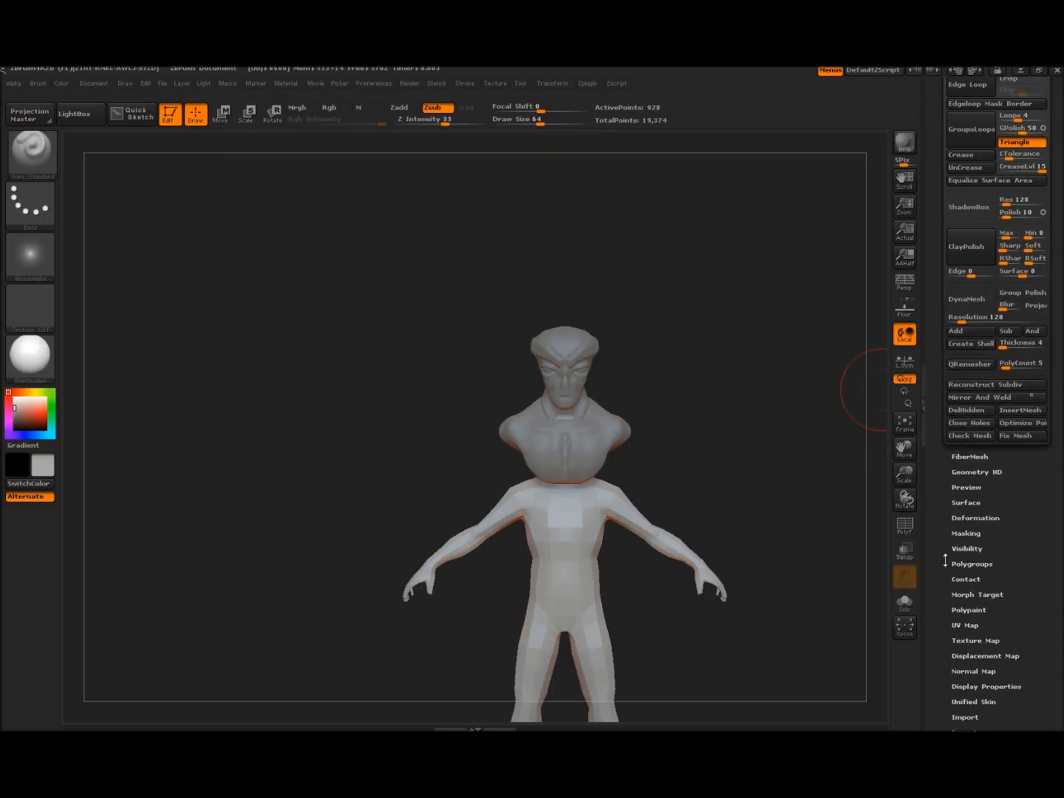
Scale the basefull body up with Deformation Size 100 and fit the figure in view
left_click(973, 518)
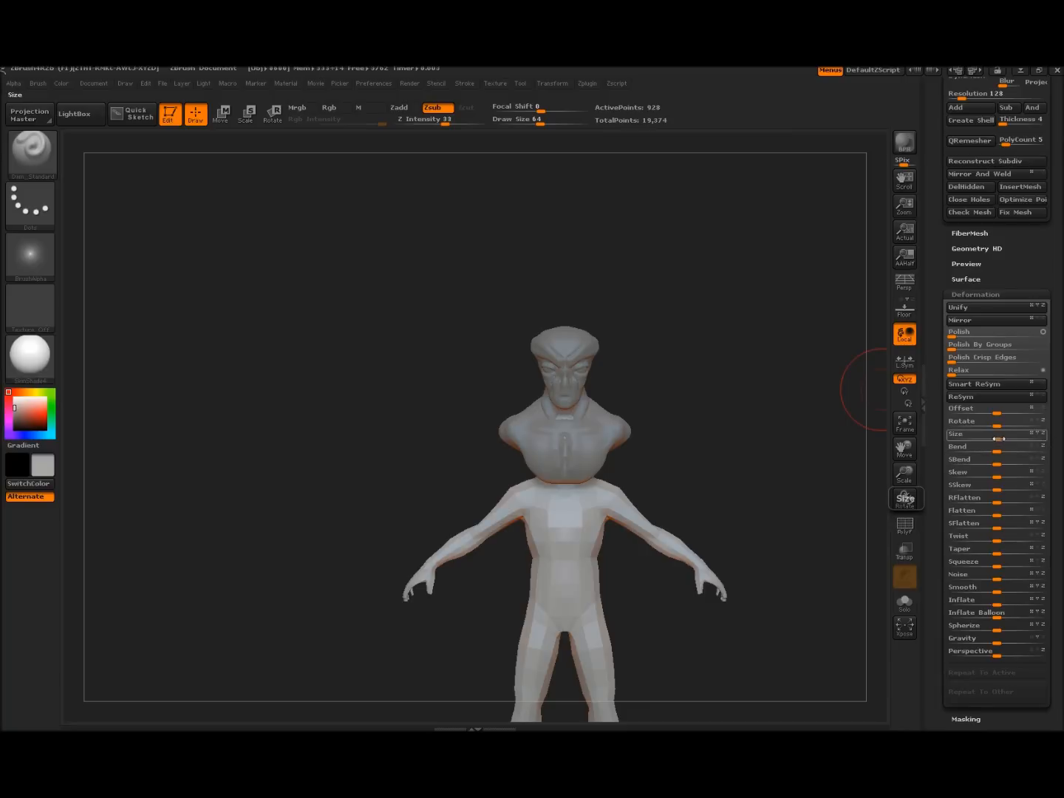
left_click_drag(1001, 438, 1037, 458)
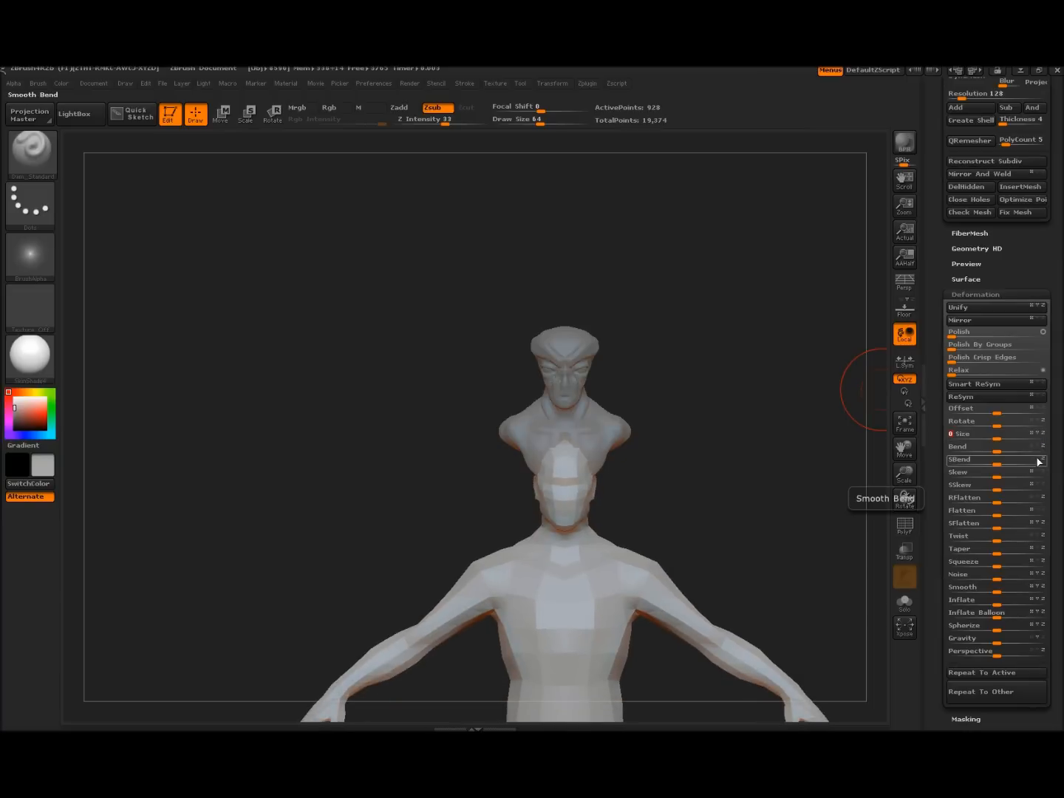
key("f")
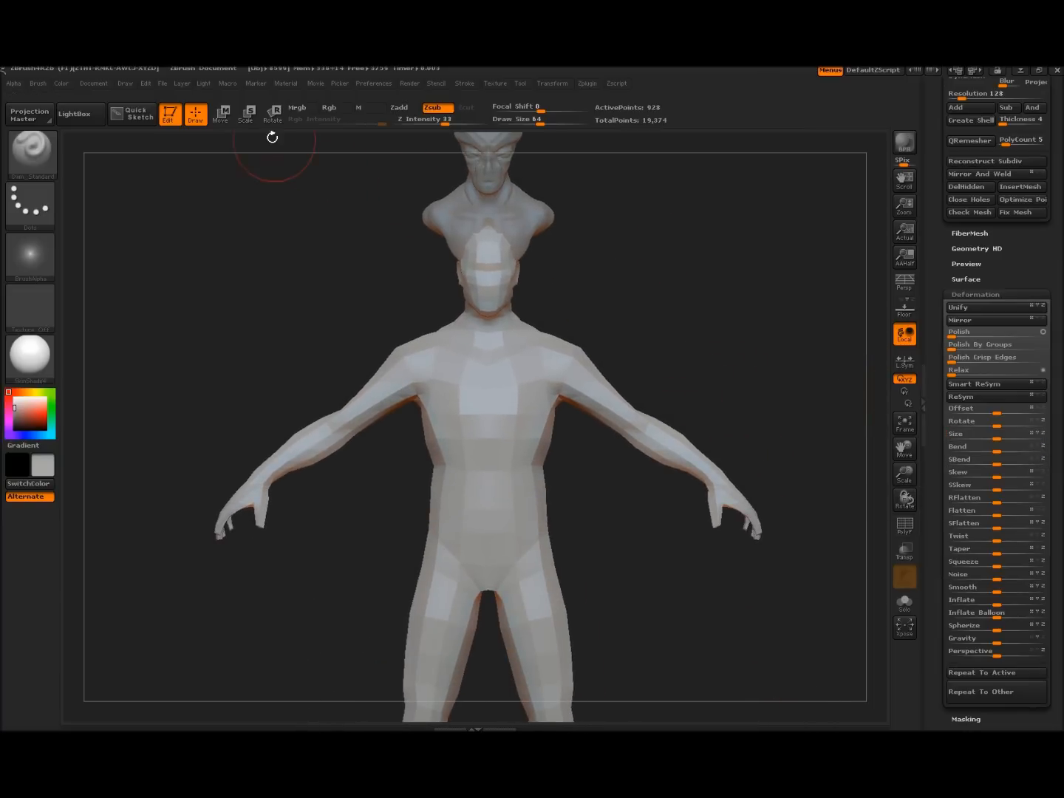
Transpose-Move the body upward and line it up under the alien bust
left_click(223, 114)
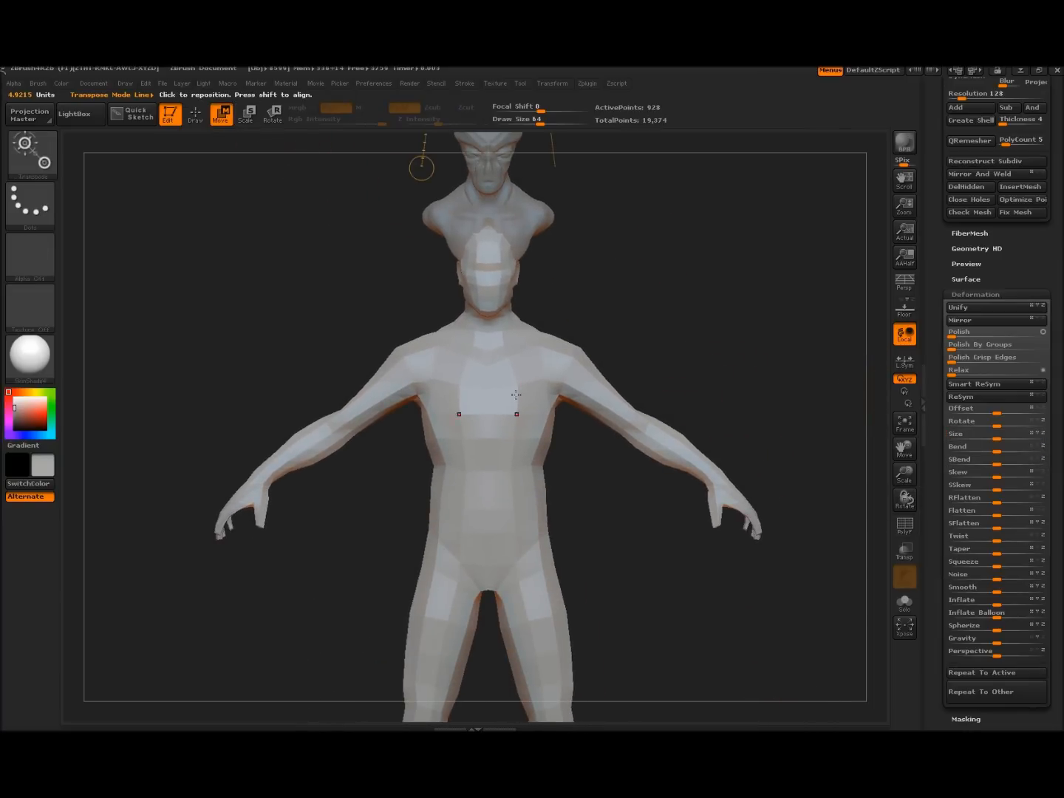
left_click_drag(525, 340, 525, 488)
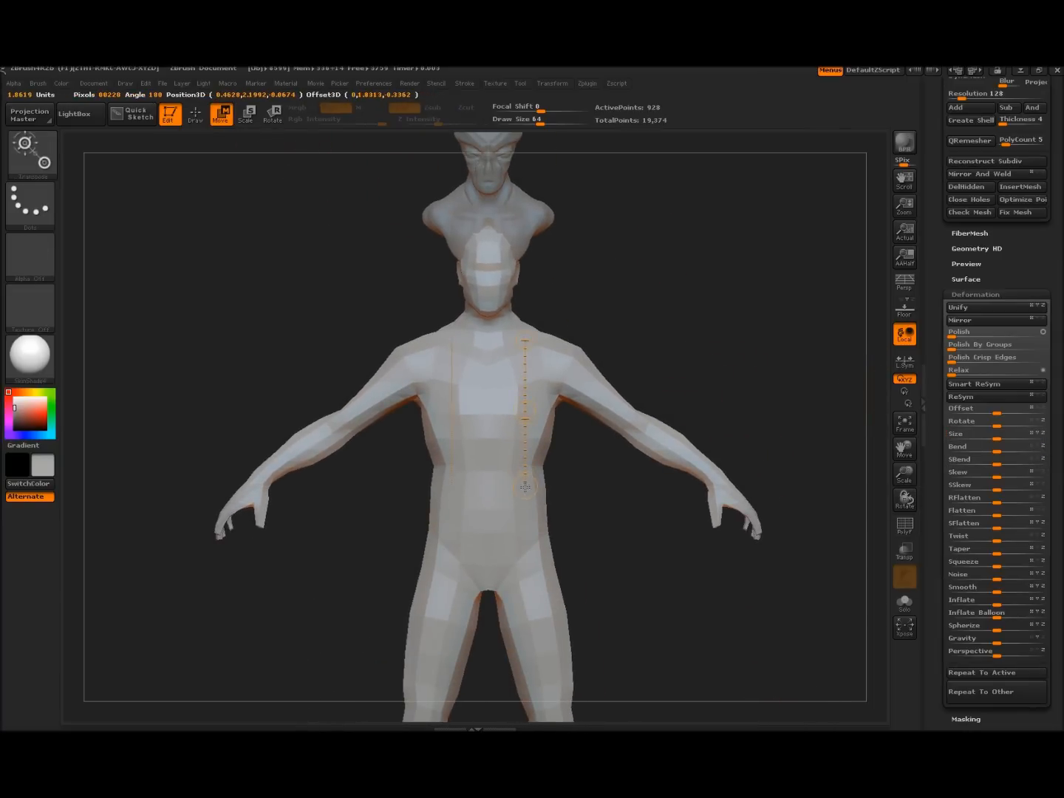
left_click_drag(729, 351, 663, 362)
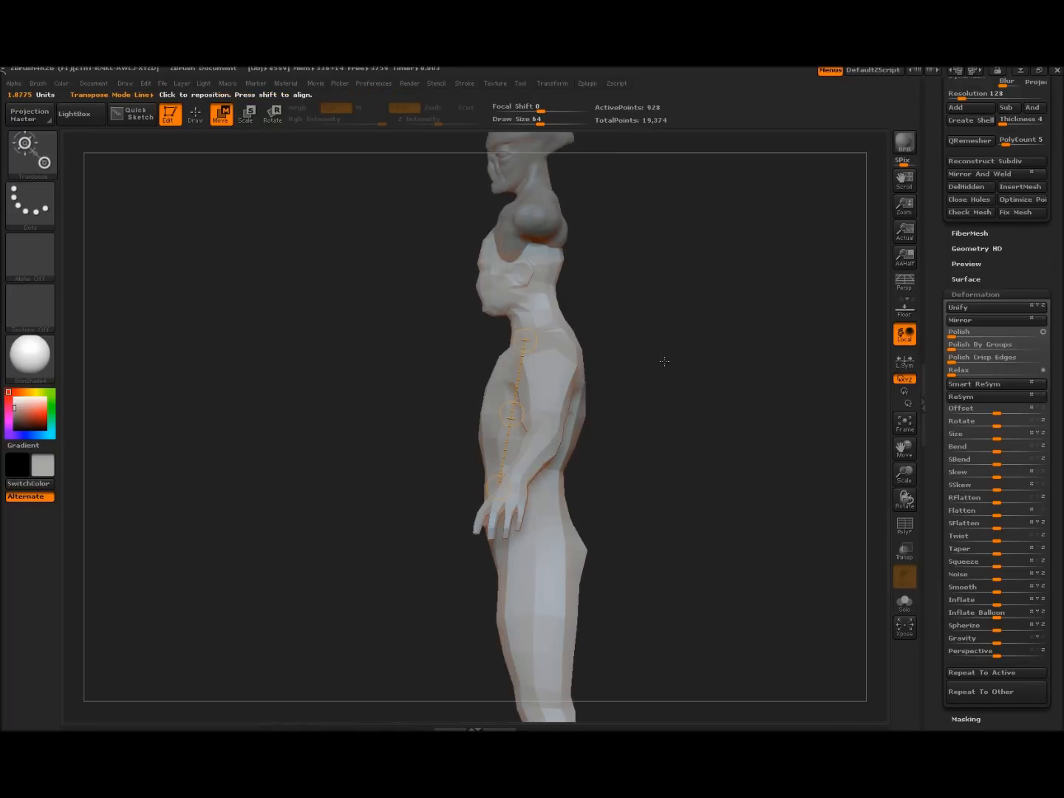
left_click_drag(511, 414, 507, 280)
left_click_drag(399, 287, 422, 367)
left_click_drag(641, 289, 665, 302)
left_click_drag(354, 410, 296, 141, "alt")
left_click_drag(445, 538, 439, 535)
left_click_drag(310, 428, 363, 433, "alt")
left_click_drag(580, 252, 669, 314, "alt")
Marquee-hide the body's own head region with Ctrl+Shift selection
left_click_drag(339, 240, 606, 396, "ctrl+shift")
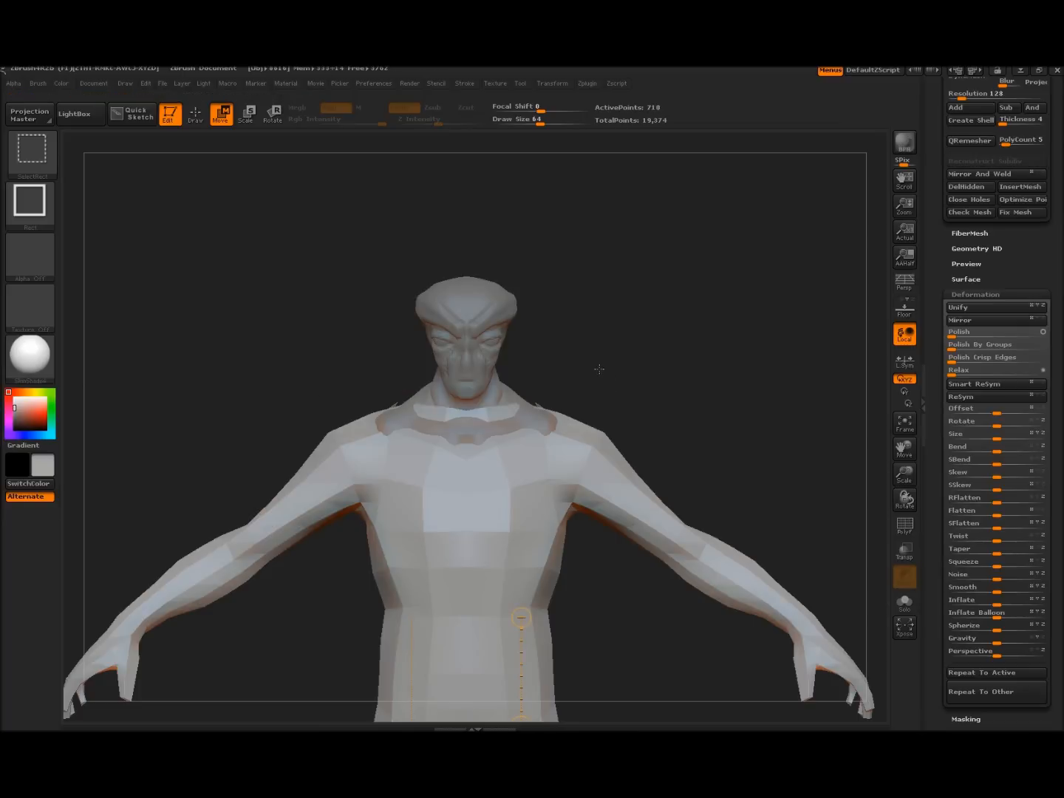
mouse_move(613, 343)
left_mouse_down()
mouse_move(635, 369)
mouse_move(614, 376)
mouse_move(617, 315)
mouse_move(623, 359)
left_mouse_up()
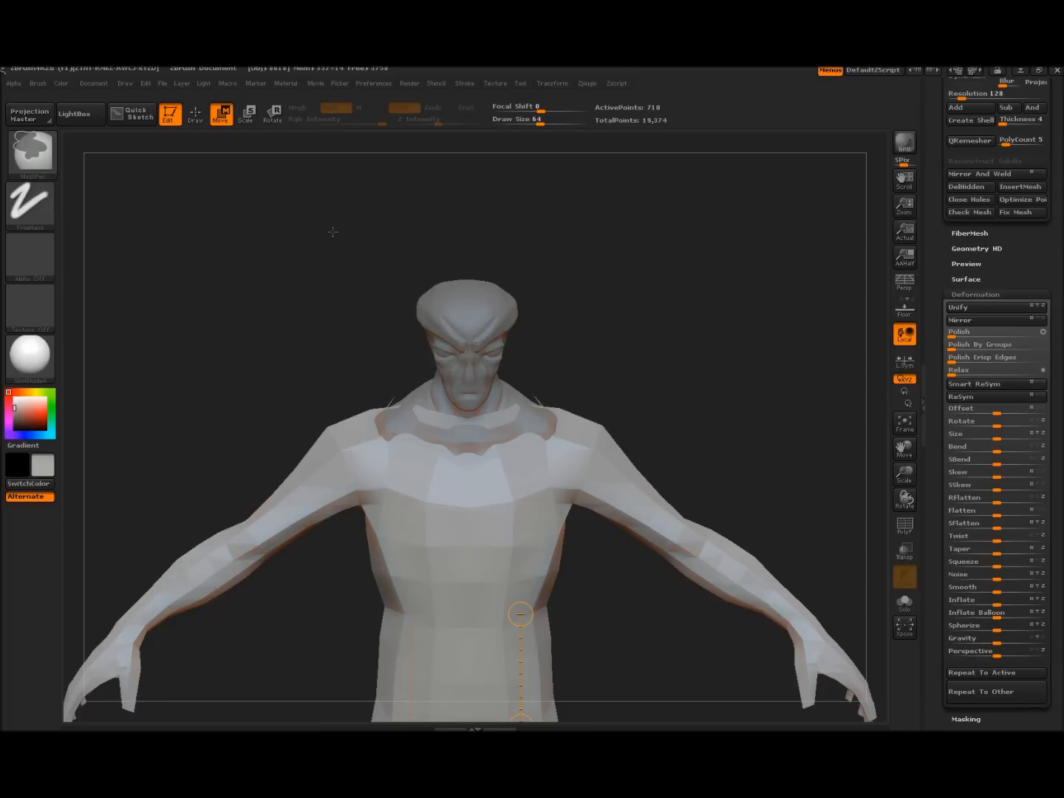
mouse_move(333, 224)
left_mouse_down("ctrl+shift")
mouse_move(395, 290)
mouse_move(600, 319)
mouse_move(558, 288)
mouse_move(603, 397)
mouse_move(610, 363)
mouse_move(526, 239)
mouse_move(340, 233)
left_mouse_up("ctrl+shift")
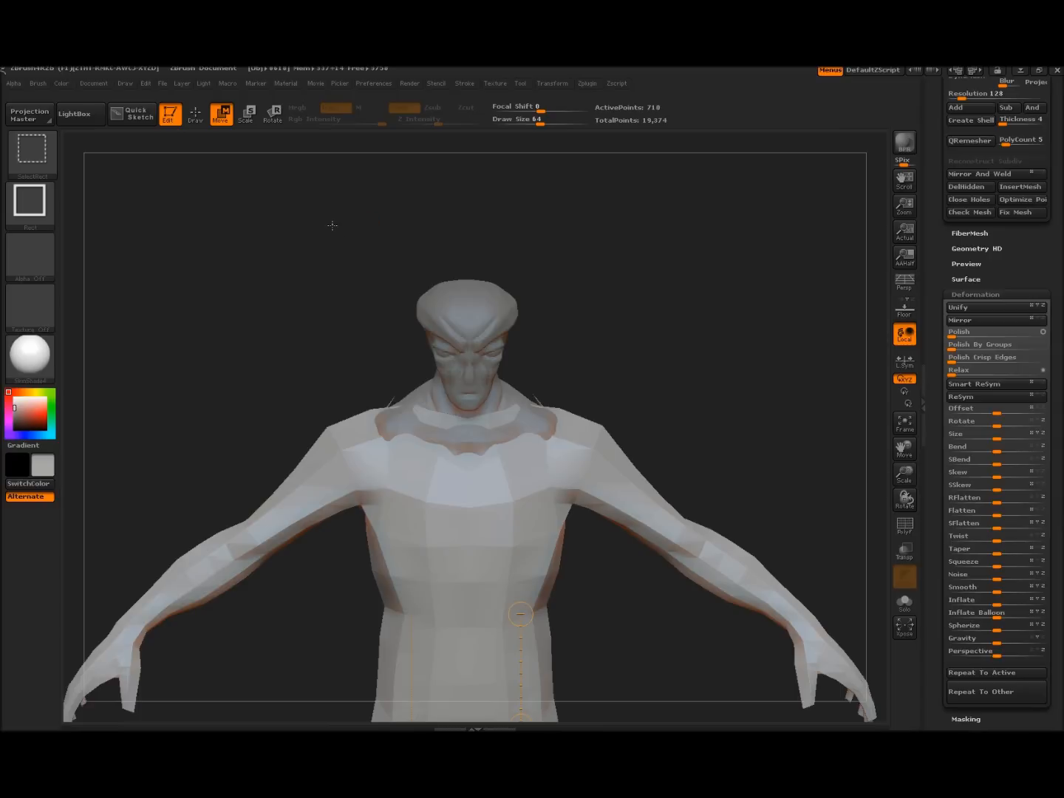
left_click(412, 415, "ctrl+shift")
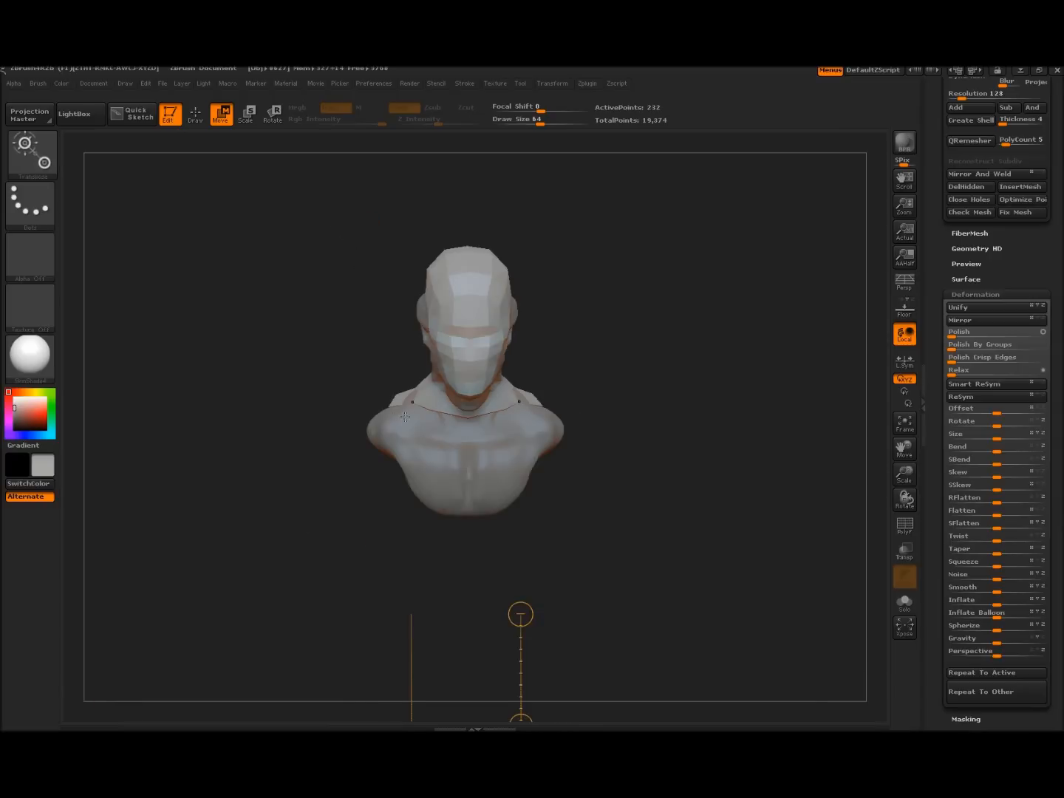
Unhide the whole body, narrow it with Deformation Size -31, and undo a stray Transpose line
mouse_move(309, 375)
left_mouse_down()
mouse_move(236, 340)
mouse_move(314, 332)
left_mouse_up()
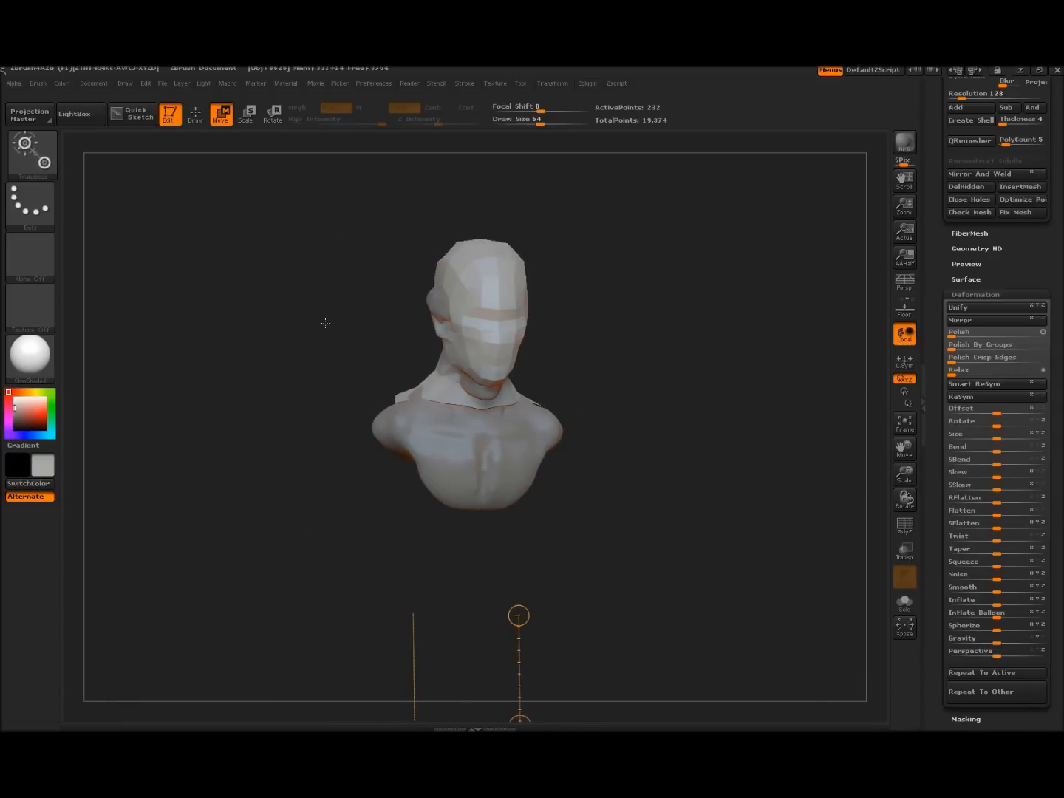
left_click(333, 331, "ctrl+shift")
mouse_move(654, 323)
left_mouse_down()
mouse_move(584, 330)
mouse_move(629, 337)
mouse_move(665, 328)
left_mouse_up()
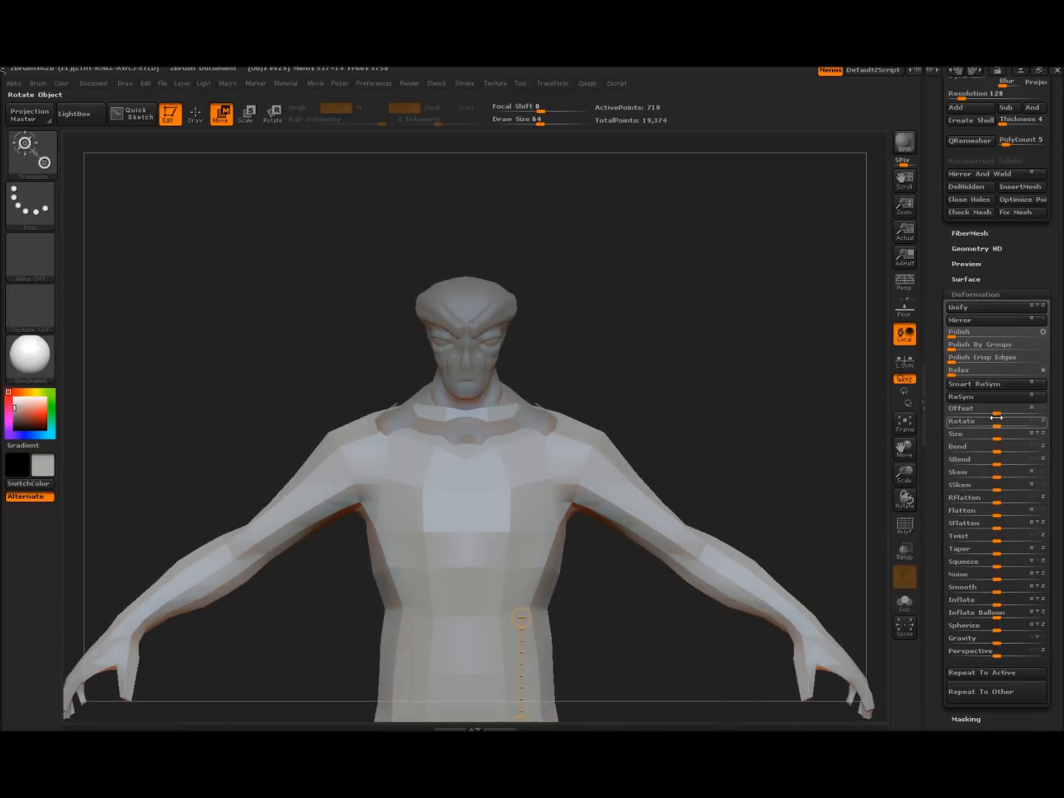
left_click_drag(1000, 438, 975, 435)
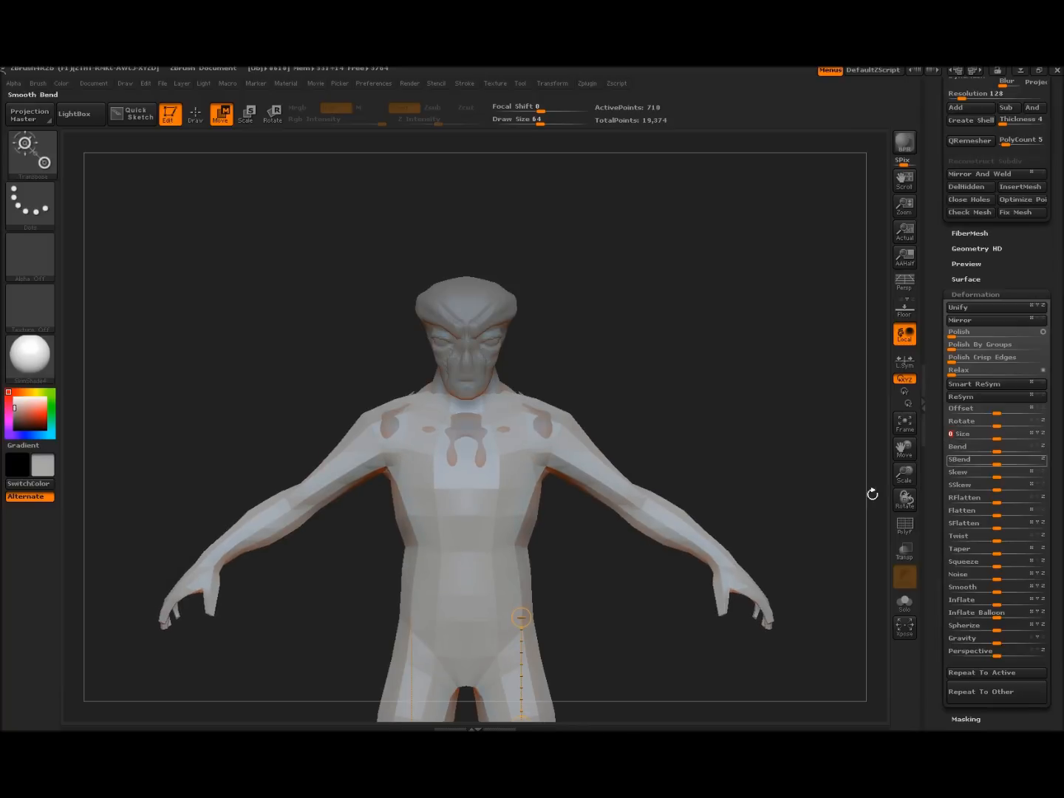
mouse_move(505, 435)
left_mouse_down()
mouse_move(511, 490)
mouse_move(501, 467)
mouse_move(508, 466)
left_mouse_up()
key("ctrl+z")
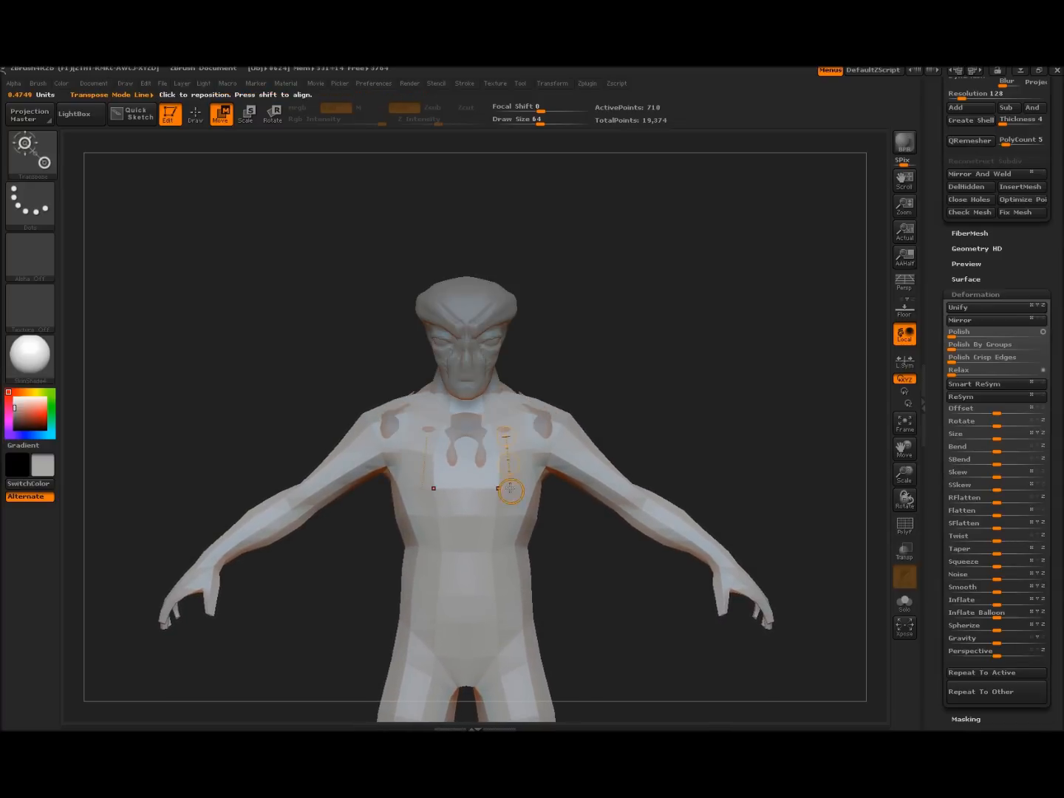
Orbit the combined figure to check its side profiles, front and back
left_click_drag(701, 395, 504, 470)
left_click_drag(305, 445, 424, 448)
left_click_drag(656, 420, 518, 421)
left_click_drag(631, 294, 702, 591, "alt")
left_click_drag(731, 306, 687, 314)
Pan down to inspect the legs and feet, then scroll the Tool palette to SubTool
left_click_drag(702, 391, 629, 99, "alt")
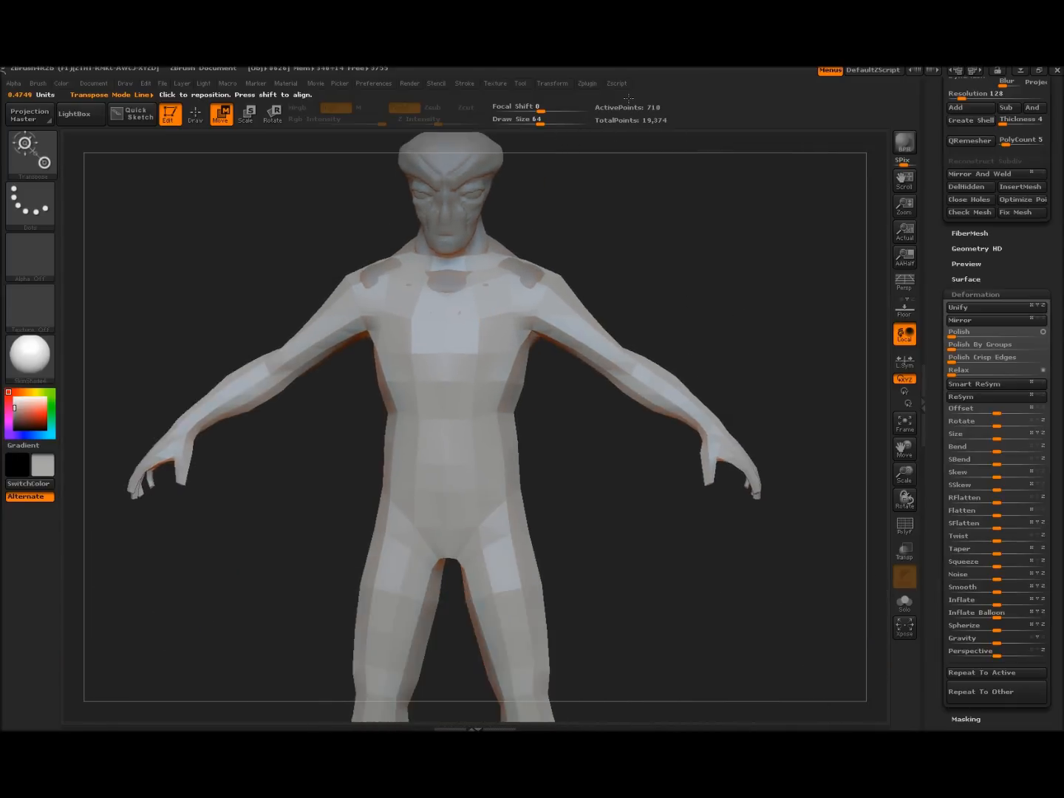
left_click_drag(616, 468, 607, 208, "alt")
left_click_drag(623, 377, 642, 608, "alt")
left_click_drag(603, 438, 656, 302)
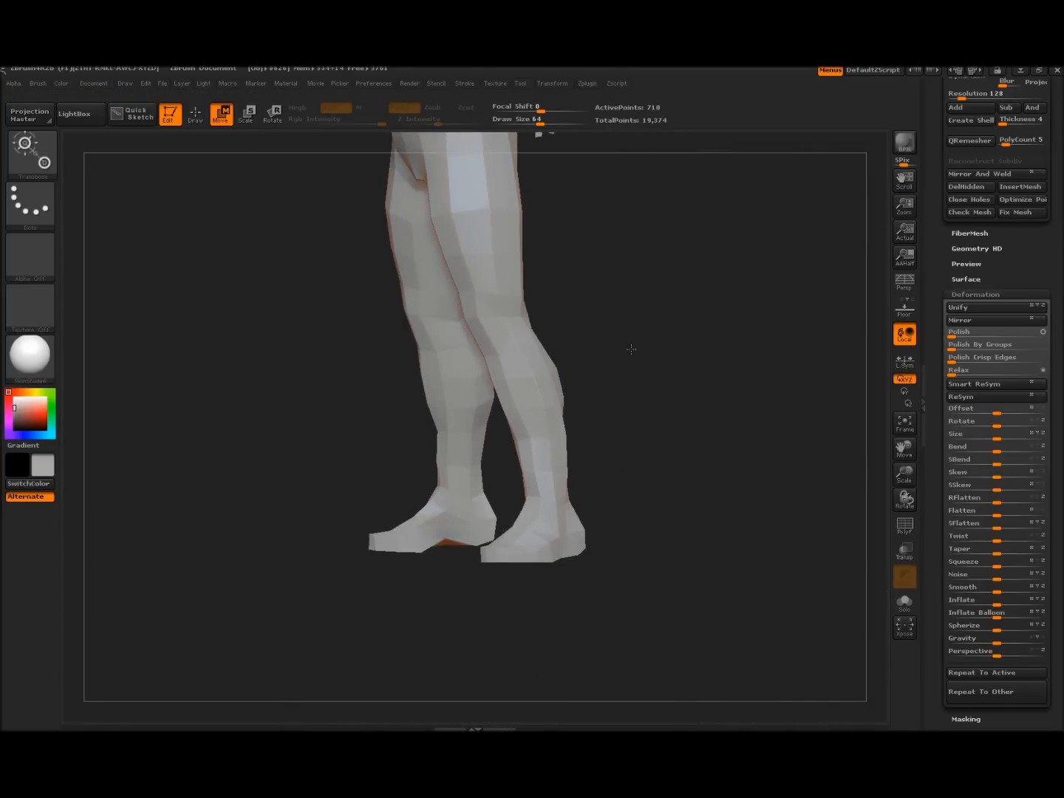
left_click_drag(638, 363, 624, 602, "alt")
left_click_drag(638, 472, 736, 314)
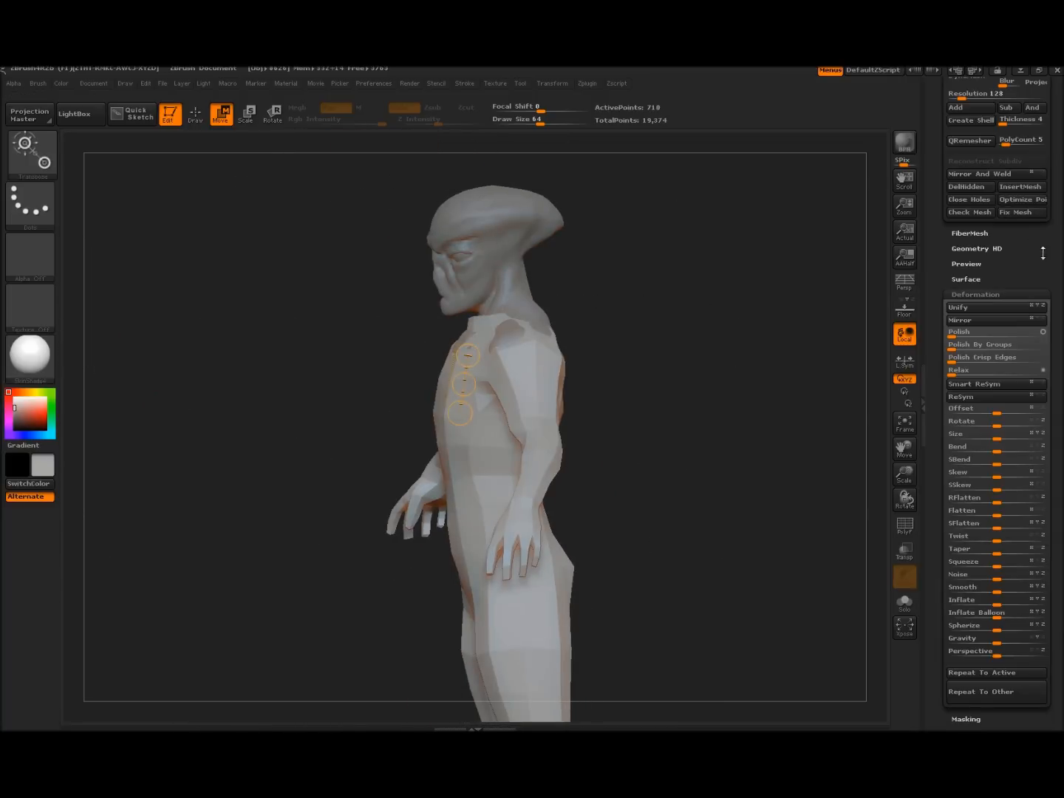
left_click_drag(1034, 252, 1005, 472)
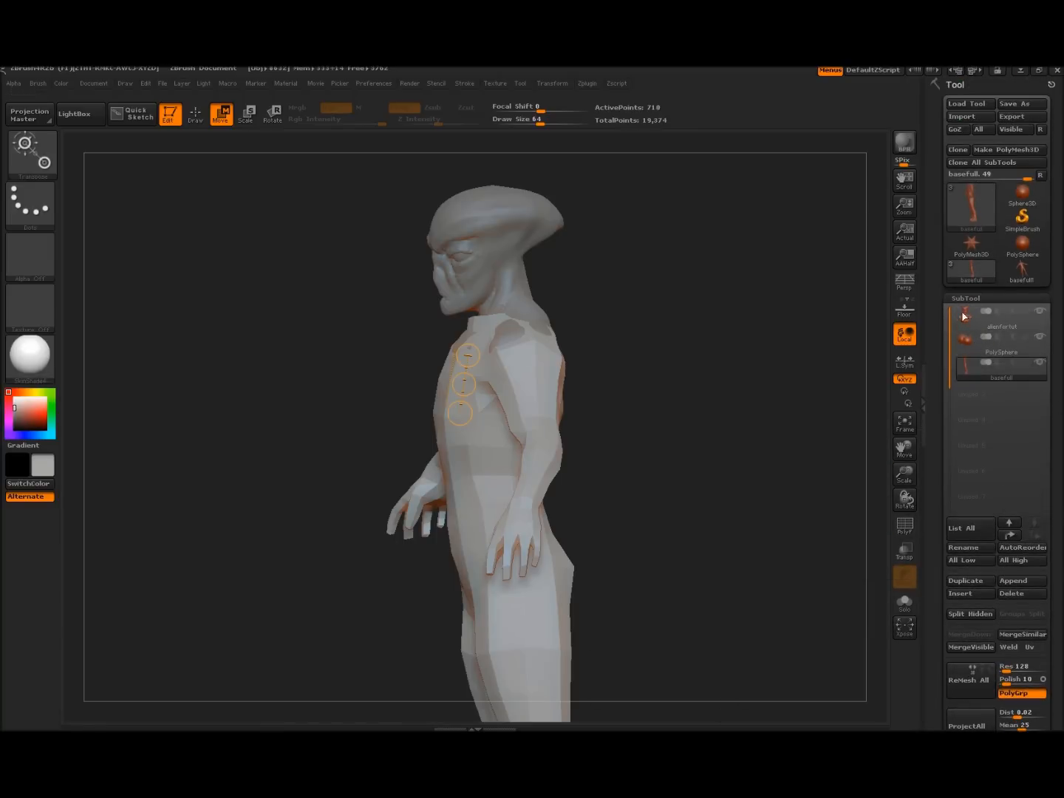
Move the basefull subtool up above PolySphere, directly below alienfortut
mouse_move(972, 325)
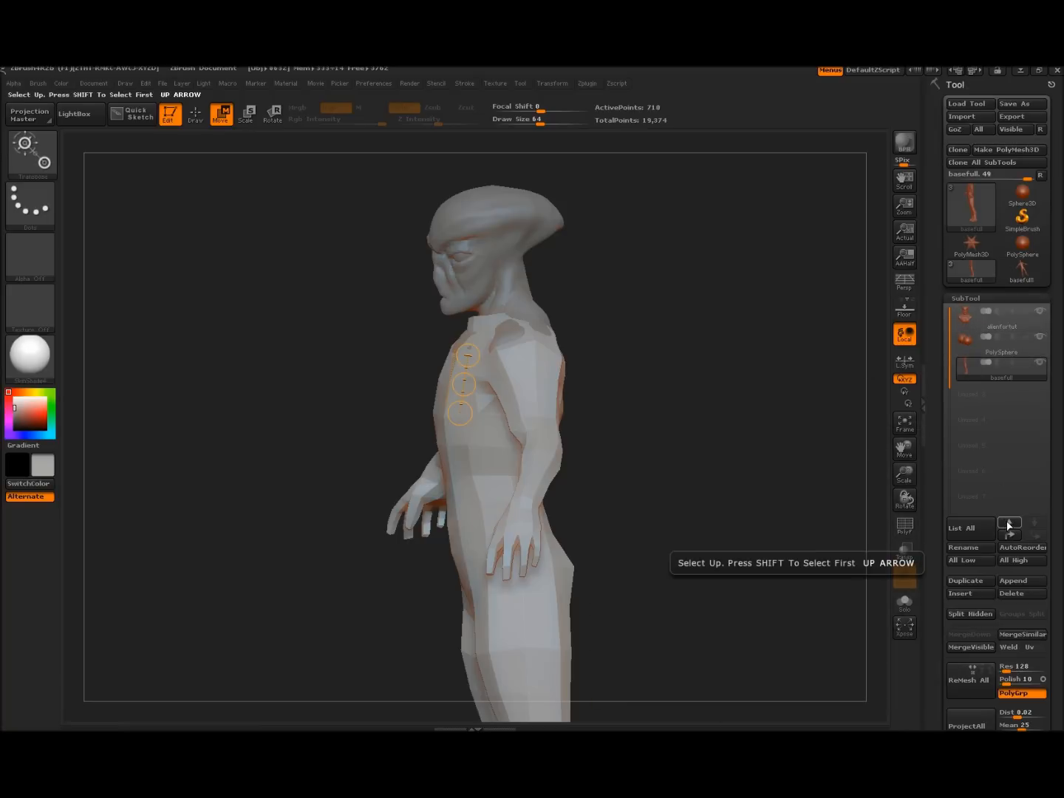
left_click(1010, 524)
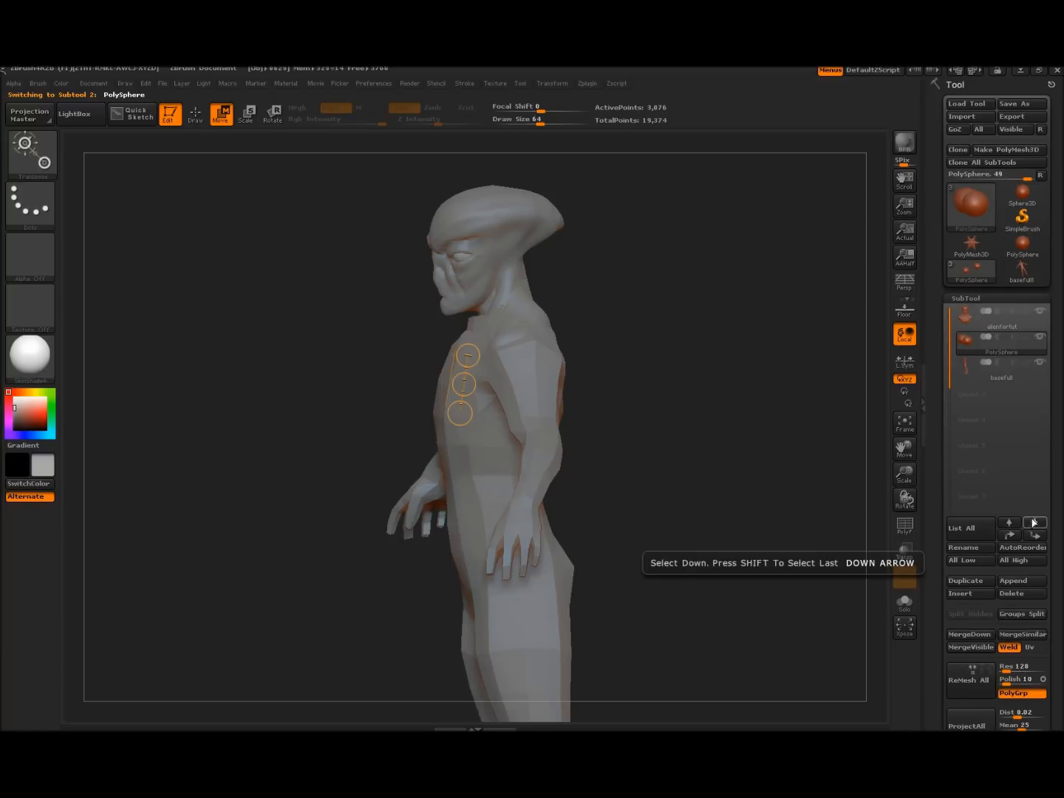
left_click(1035, 522)
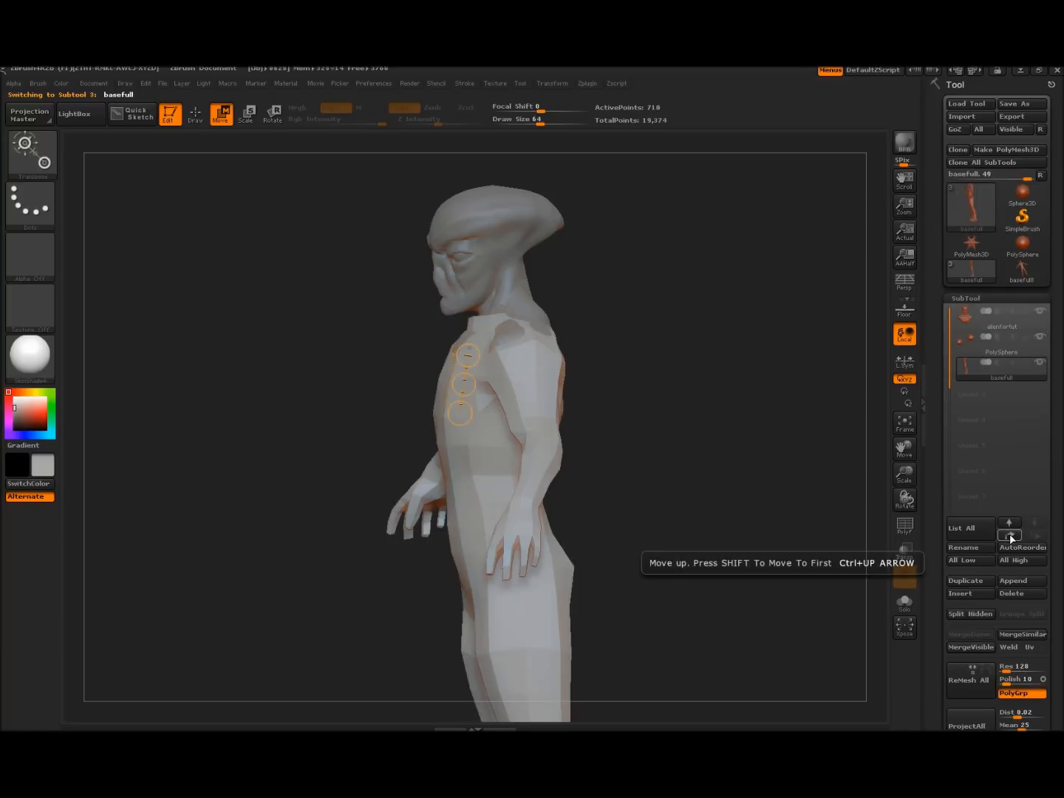
left_click(1009, 536)
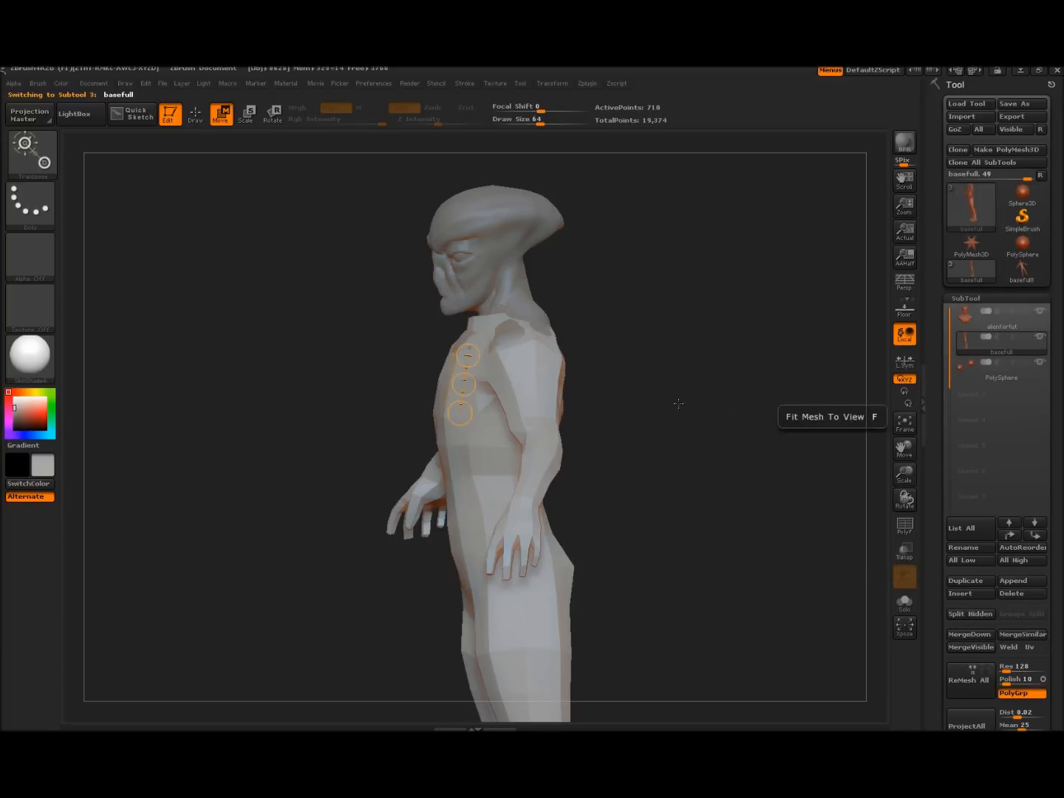
left_click_drag(732, 418, 799, 404)
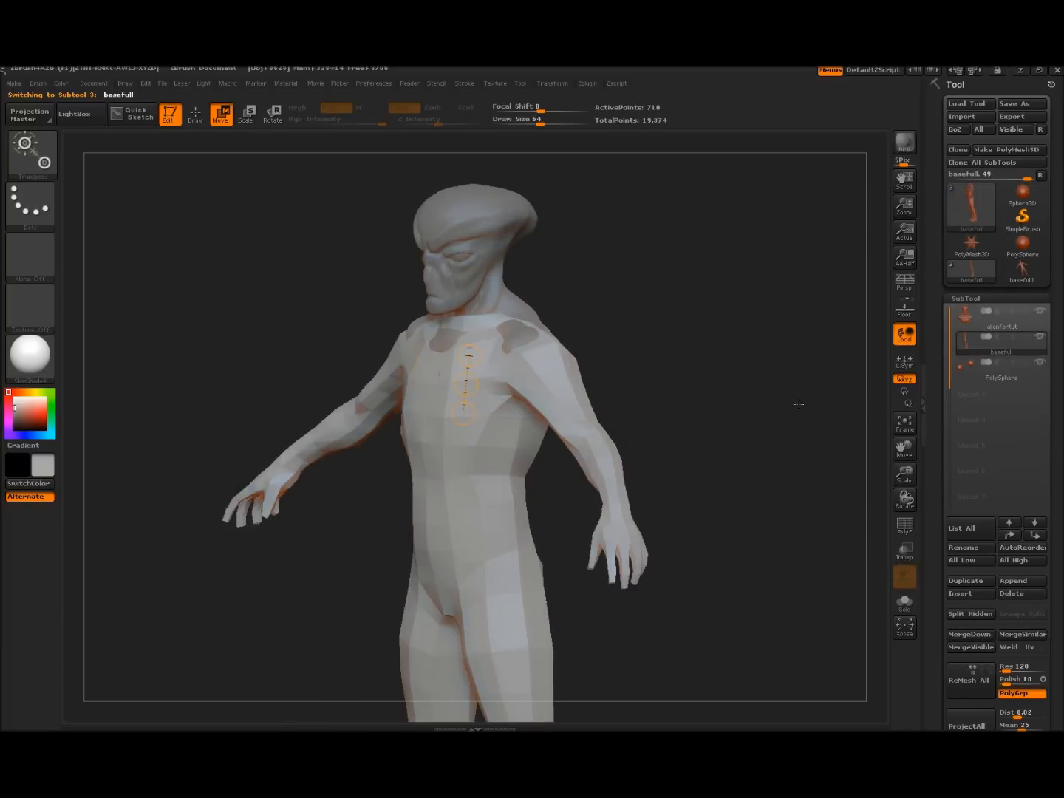
Select alienfortut and click MergeDown to bring up the merge confirmation
left_click(962, 318)
mouse_move(725, 366)
left_mouse_down()
mouse_move(682, 349)
mouse_move(720, 349)
mouse_move(711, 352)
left_mouse_up()
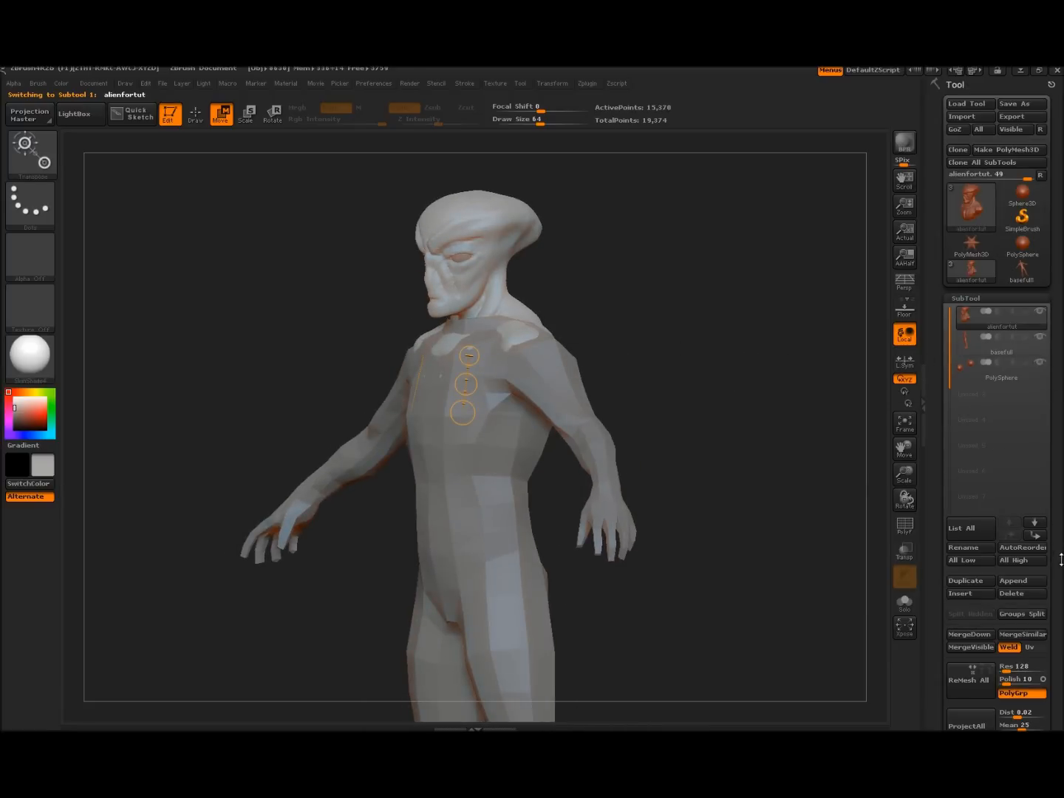
scroll(1004, 548, "down", 3)
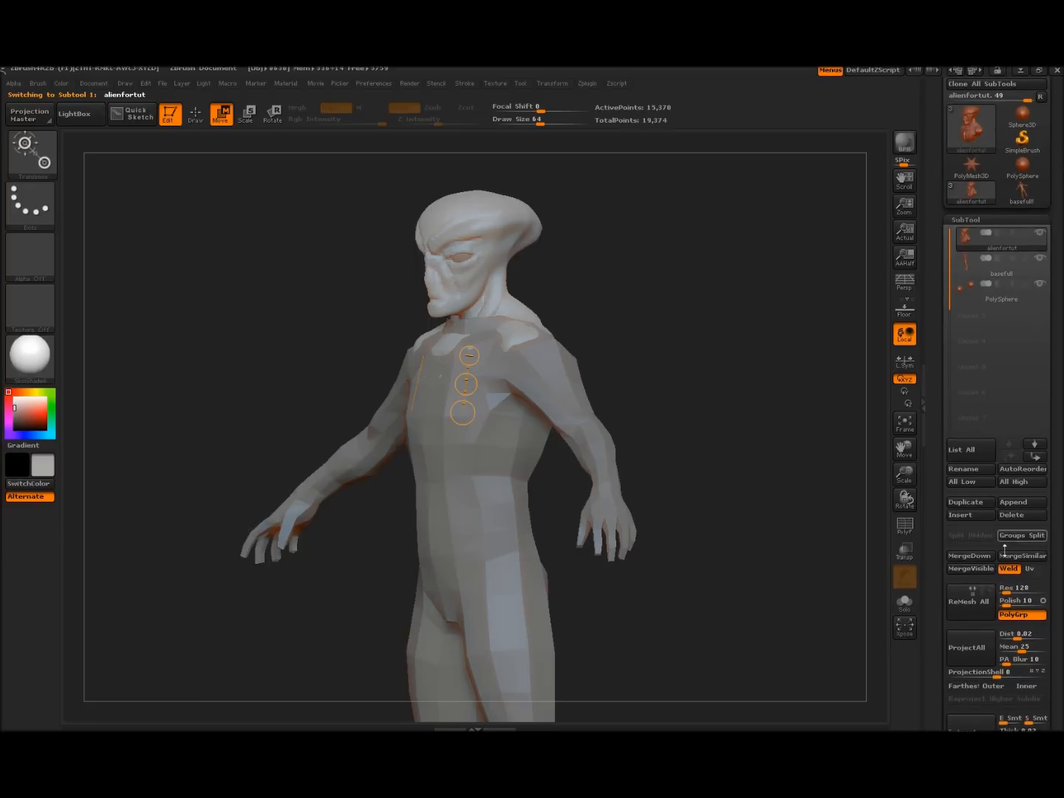
left_click(976, 557)
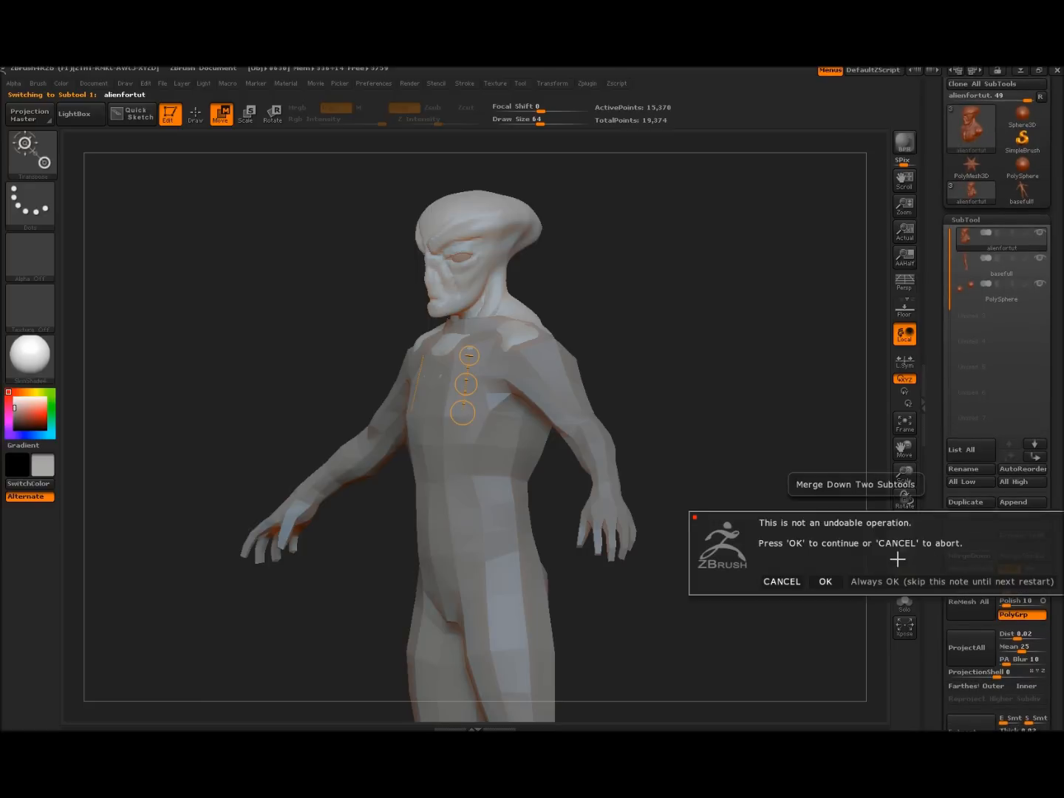
Merge the bust and body subtools into one mesh and return to sculpting mode
left_click(827, 583)
left_click_drag(741, 484, 771, 459)
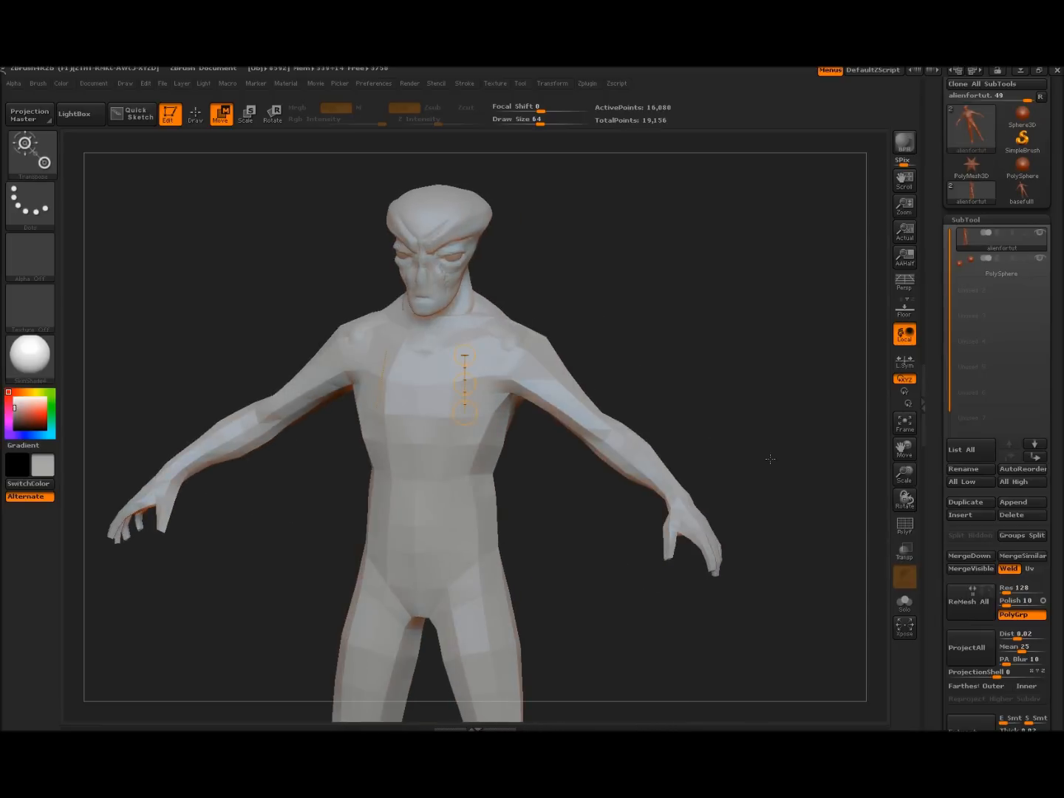
left_click(202, 113)
DynaMesh the merged alien at resolution 128 for about 252,707 active points
left_click_drag(1058, 379, 1060, 207)
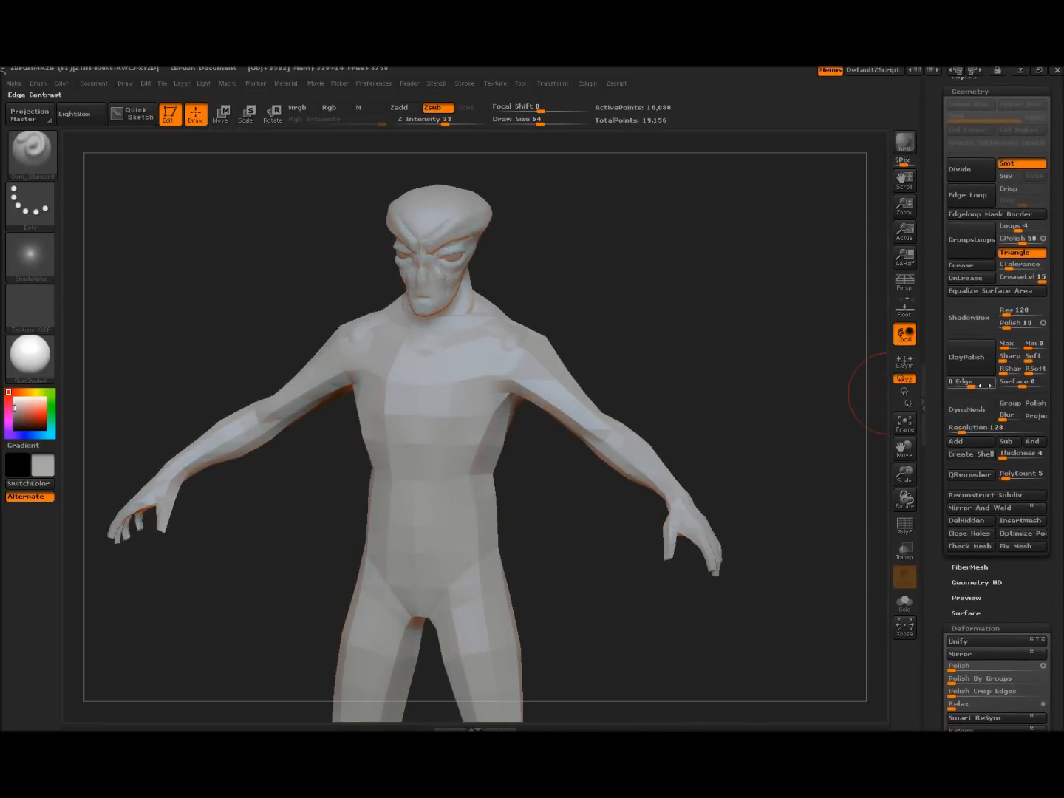
mouse_move(721, 338)
left_mouse_down()
mouse_move(711, 341)
mouse_move(722, 340)
left_mouse_up()
mouse_move(666, 274)
left_mouse_down("alt")
mouse_move(687, 380)
mouse_move(667, 346)
mouse_move(672, 307)
mouse_move(704, 266)
mouse_move(688, 245)
left_mouse_up("alt")
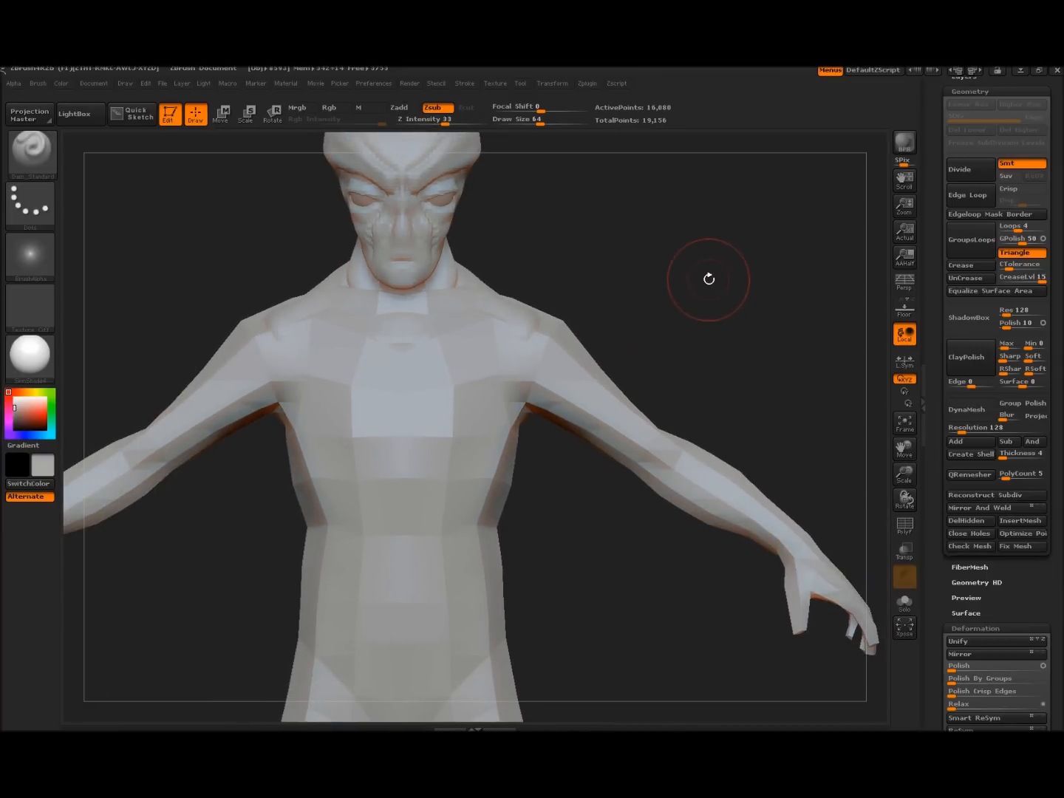
left_click_drag(695, 277, 682, 276)
left_click_drag(693, 253, 714, 275, "ctrl")
left_click(969, 408)
key("ctrl")
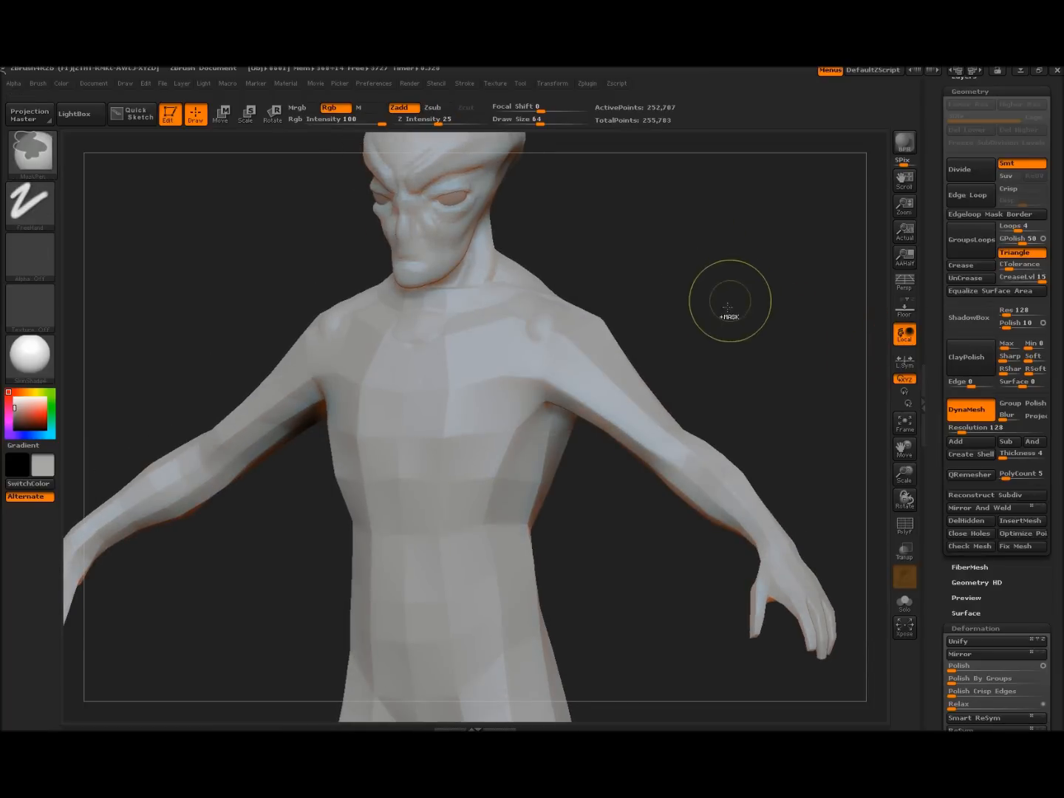
Select the ClayBuildup brush from the brush palette
mouse_move(709, 325)
left_mouse_down()
mouse_move(688, 309)
mouse_move(592, 309)
mouse_move(625, 310)
left_mouse_up()
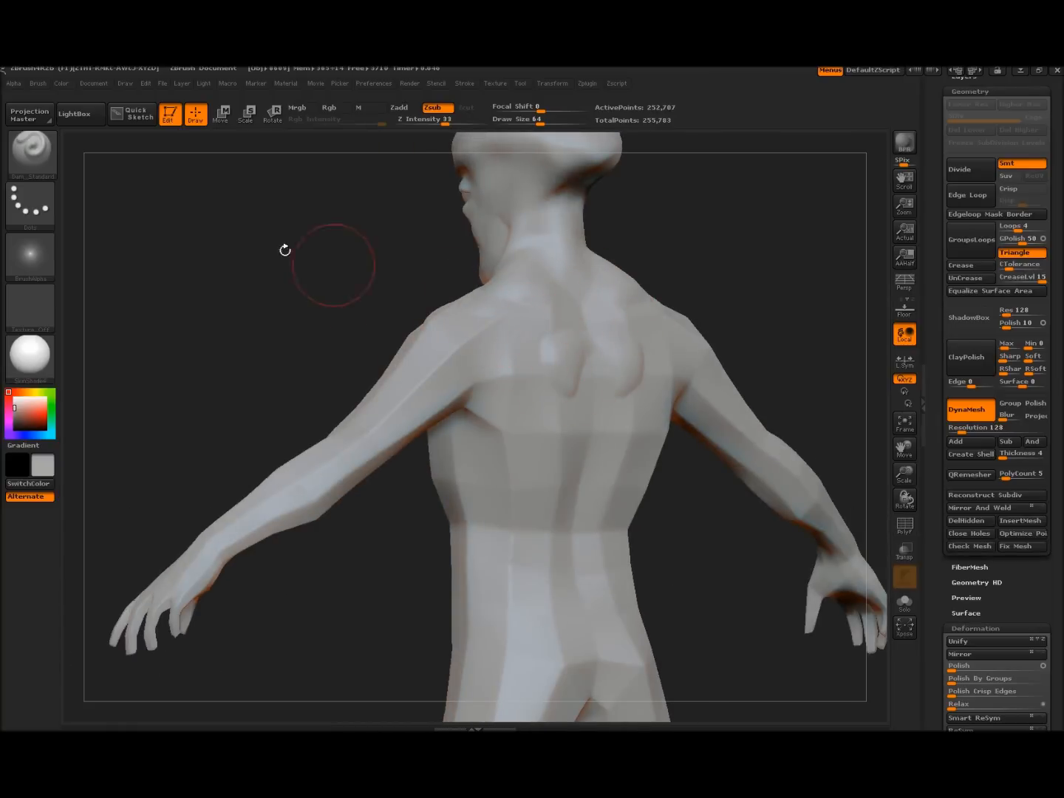
left_click(37, 163)
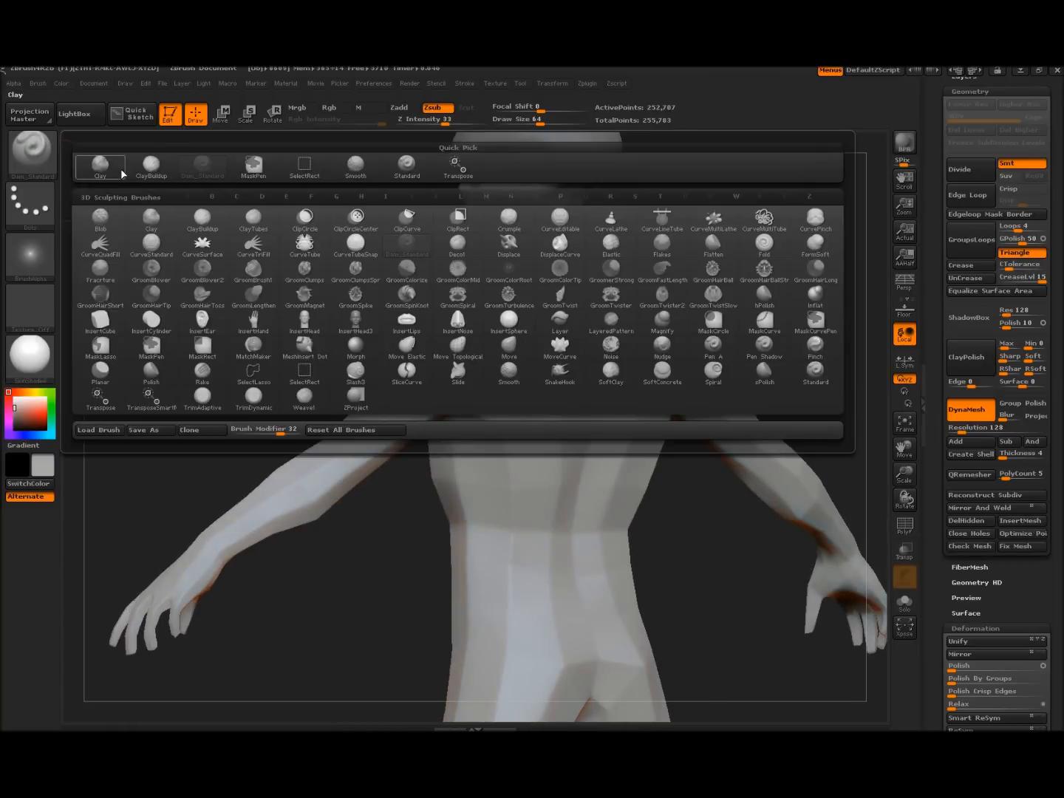
left_click(150, 164)
Smooth the back where the head joins the neck and shoulders
mouse_move(250, 335)
left_mouse_down()
mouse_move(230, 355)
mouse_move(256, 356)
left_mouse_up()
left_click_drag(416, 384, 567, 369, "shift")
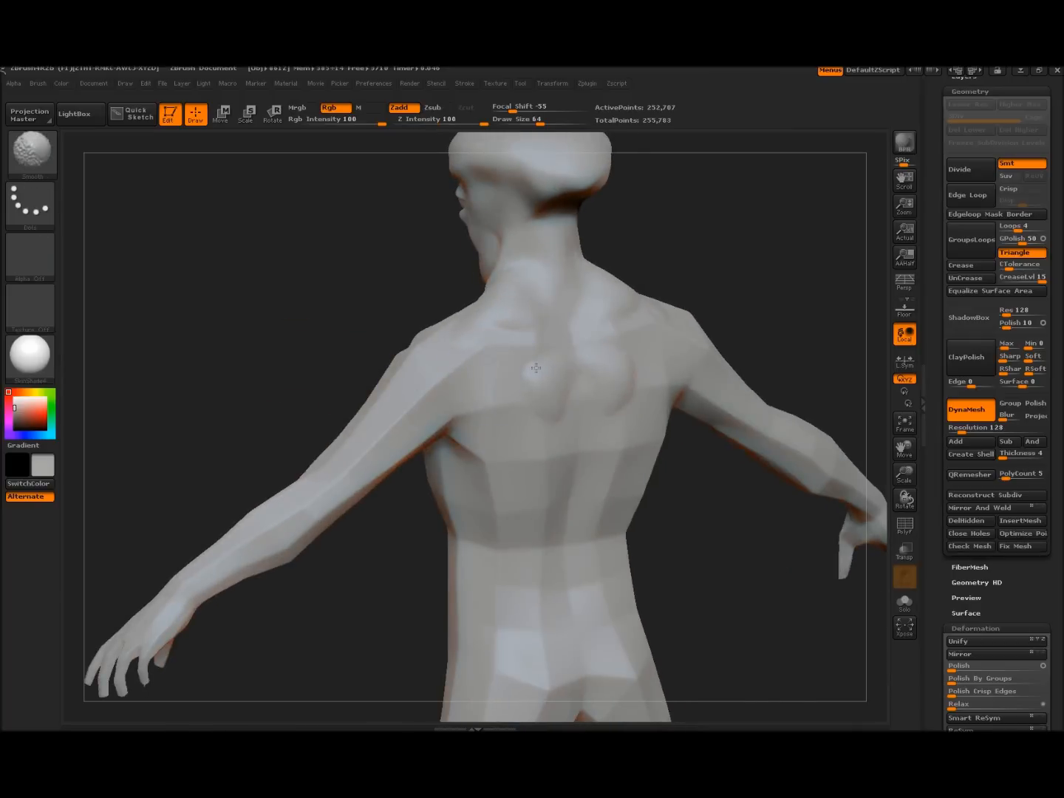
mouse_move(278, 366)
left_mouse_down()
mouse_move(563, 332)
mouse_move(532, 331)
left_mouse_up()
mouse_move(654, 268)
left_mouse_down("alt")
mouse_move(649, 310)
mouse_move(701, 261)
mouse_move(709, 302)
mouse_move(510, 415)
left_mouse_up("alt")
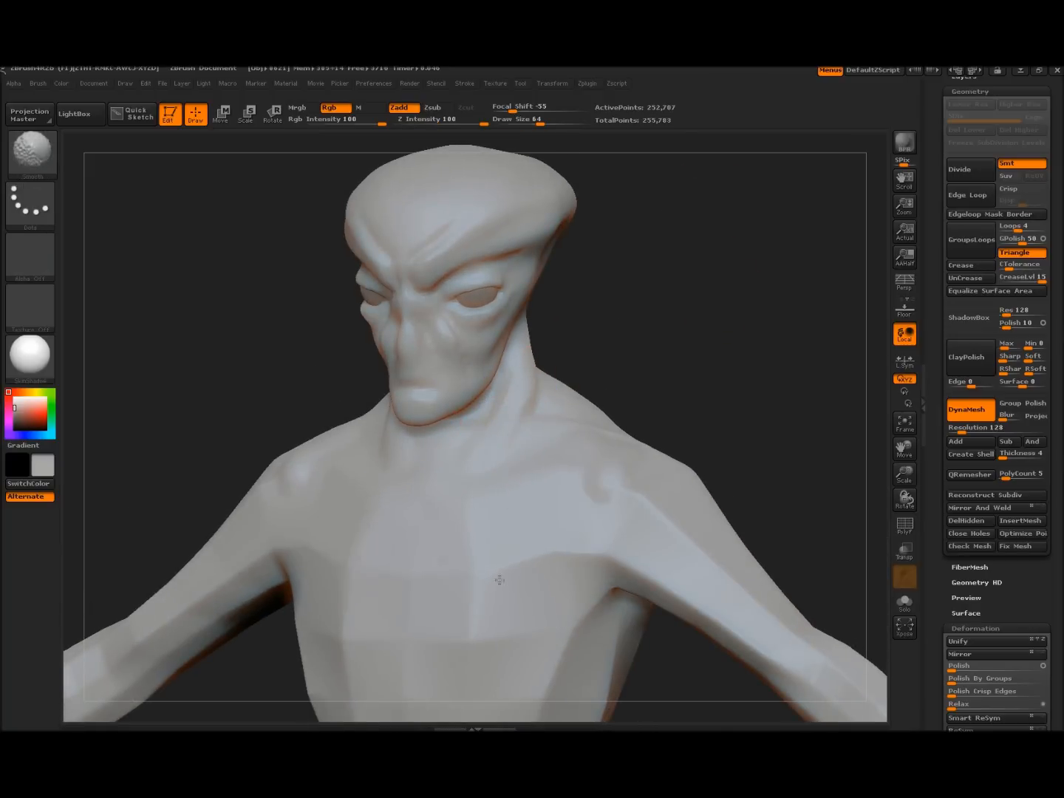
left_click_drag(704, 381, 728, 297, "alt")
Shrink the ClayBuildup brush to draw size 14
left_click_drag(739, 301, 802, 315)
key("bracketleft")
key("bracketleft")
key("bracketleft")
key("bracketleft")
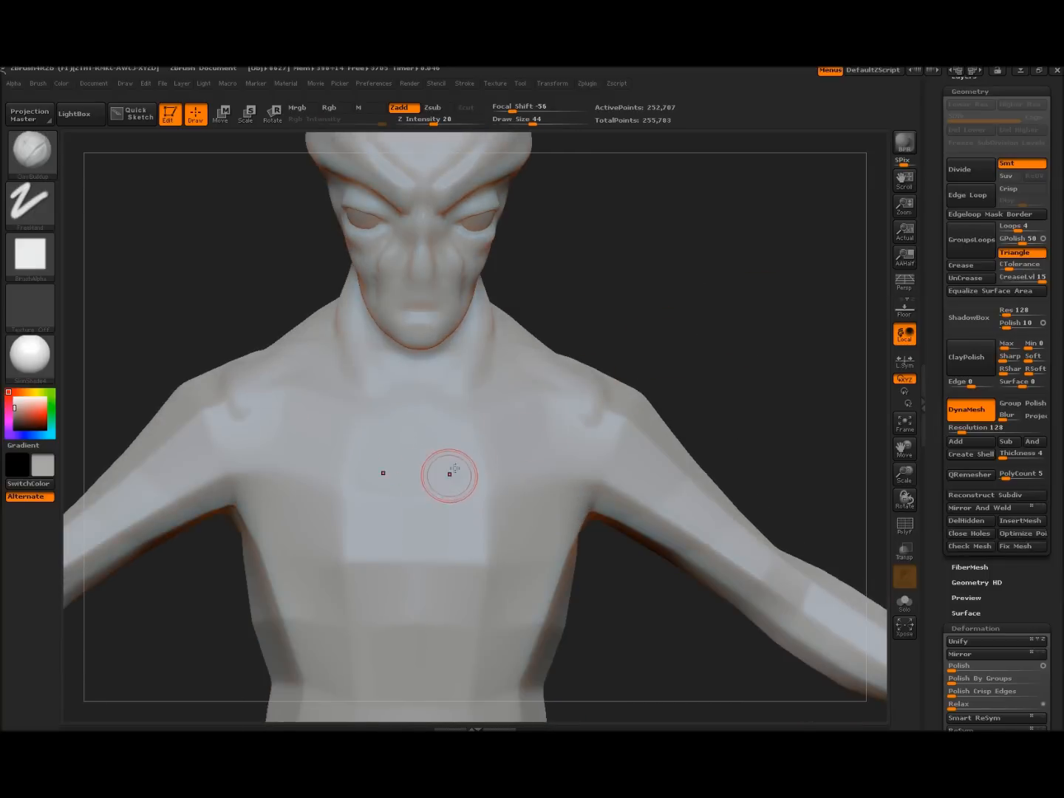
key("bracketleft")
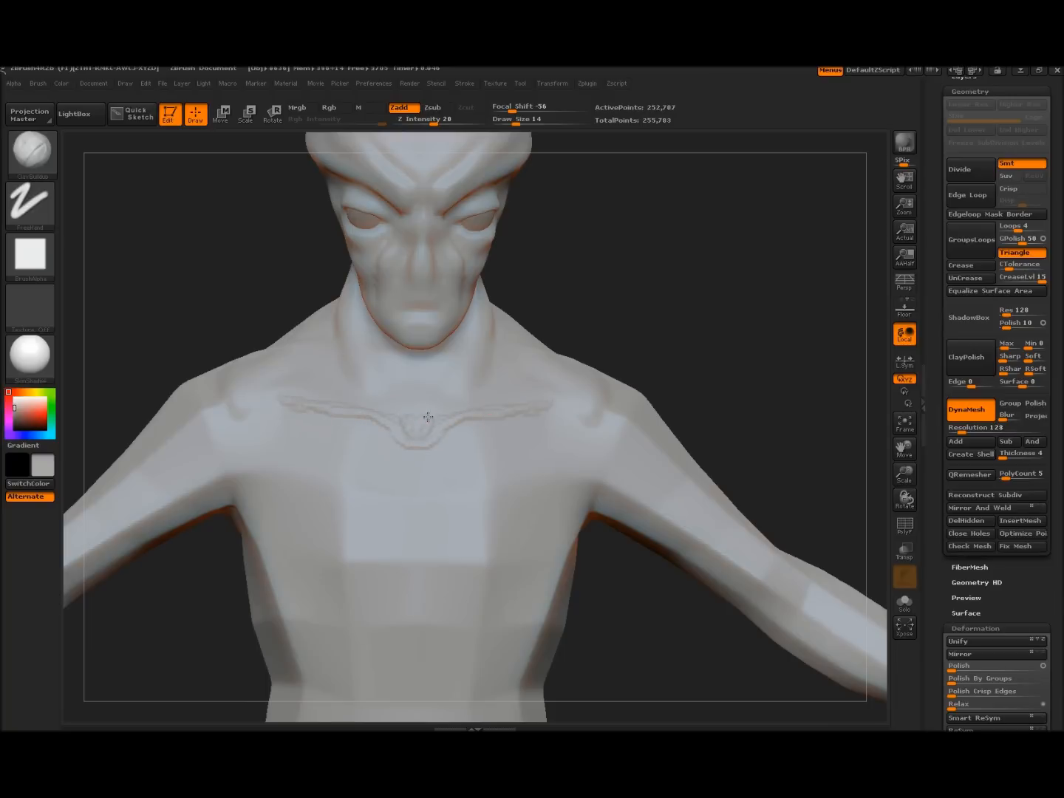
key("shift")
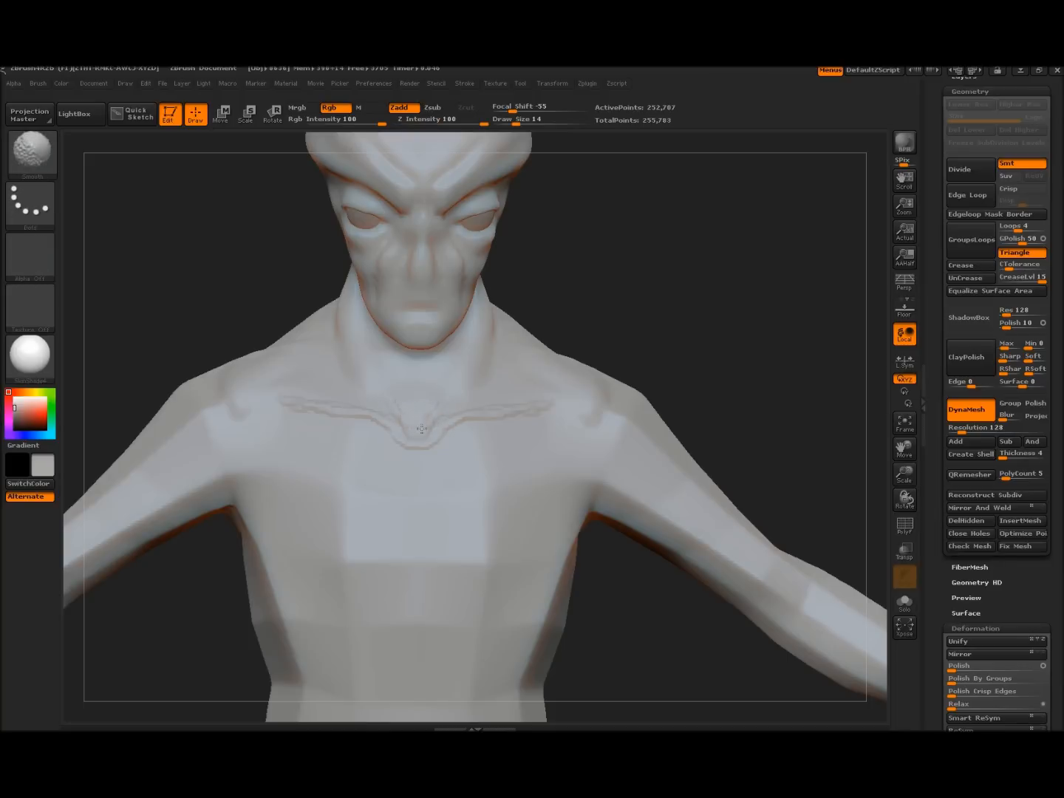
At draw size 44, build up a raised clay mass on the chest and smooth it
left_click_drag(686, 355, 587, 381)
key("]")
key("]")
mouse_move(423, 437)
left_mouse_down()
mouse_move(550, 411)
mouse_move(434, 434)
mouse_move(429, 473)
mouse_move(432, 531)
mouse_move(510, 551)
mouse_move(555, 529)
mouse_move(442, 466)
mouse_move(430, 525)
mouse_move(460, 509)
mouse_move(556, 533)
left_mouse_up()
key("shift")
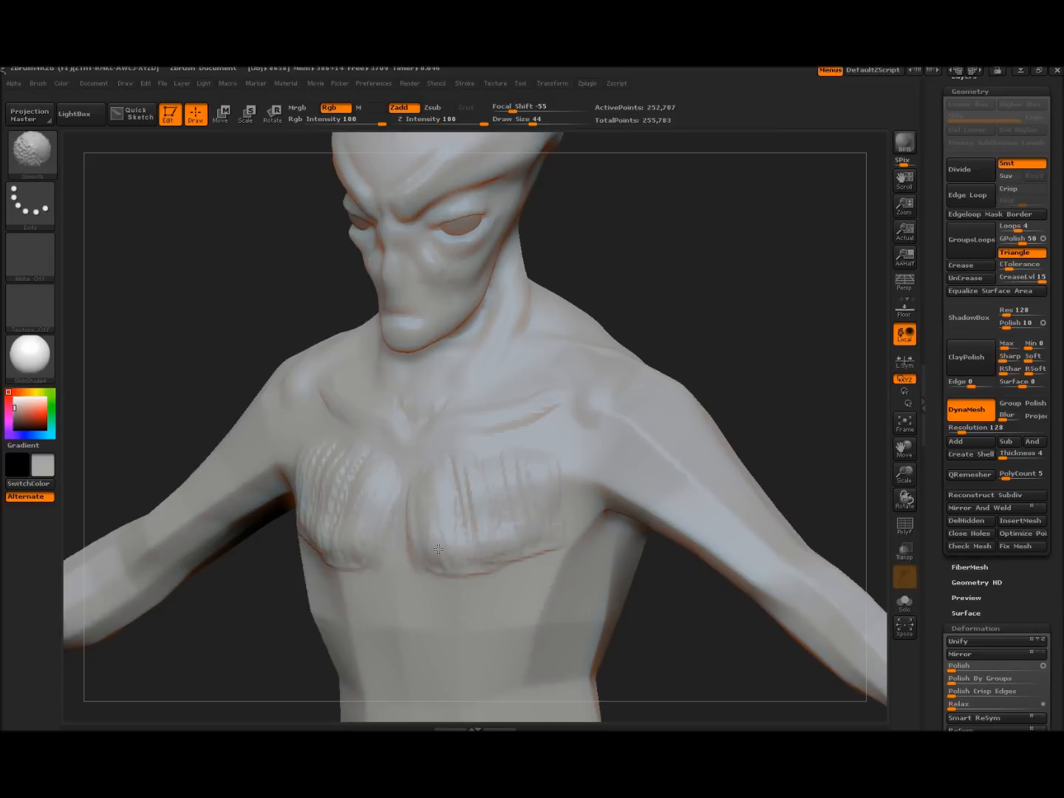
Sculpt a ridge down the breastbone and a crease under the pectoral
mouse_move(401, 512)
left_mouse_down()
mouse_move(399, 554)
mouse_move(632, 560)
left_mouse_up()
left_click_drag(721, 290, 724, 177, "alt")
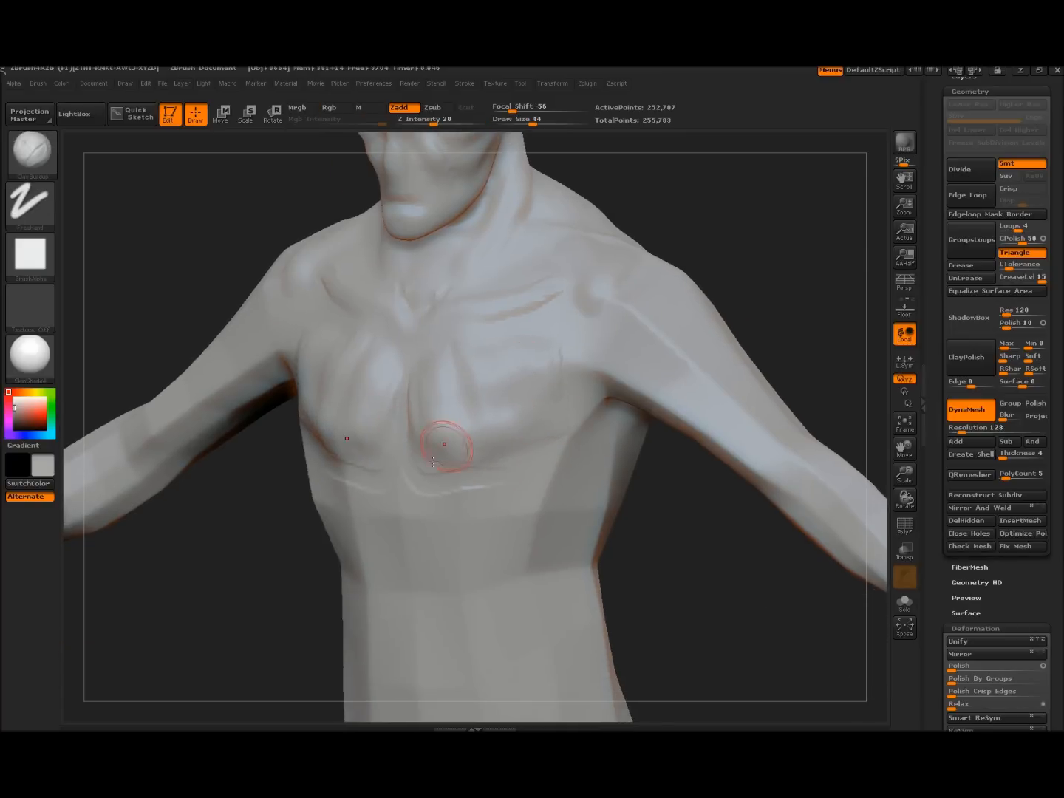
mouse_move(407, 455)
left_mouse_down()
mouse_move(546, 473)
mouse_move(415, 491)
mouse_move(443, 488)
left_mouse_up()
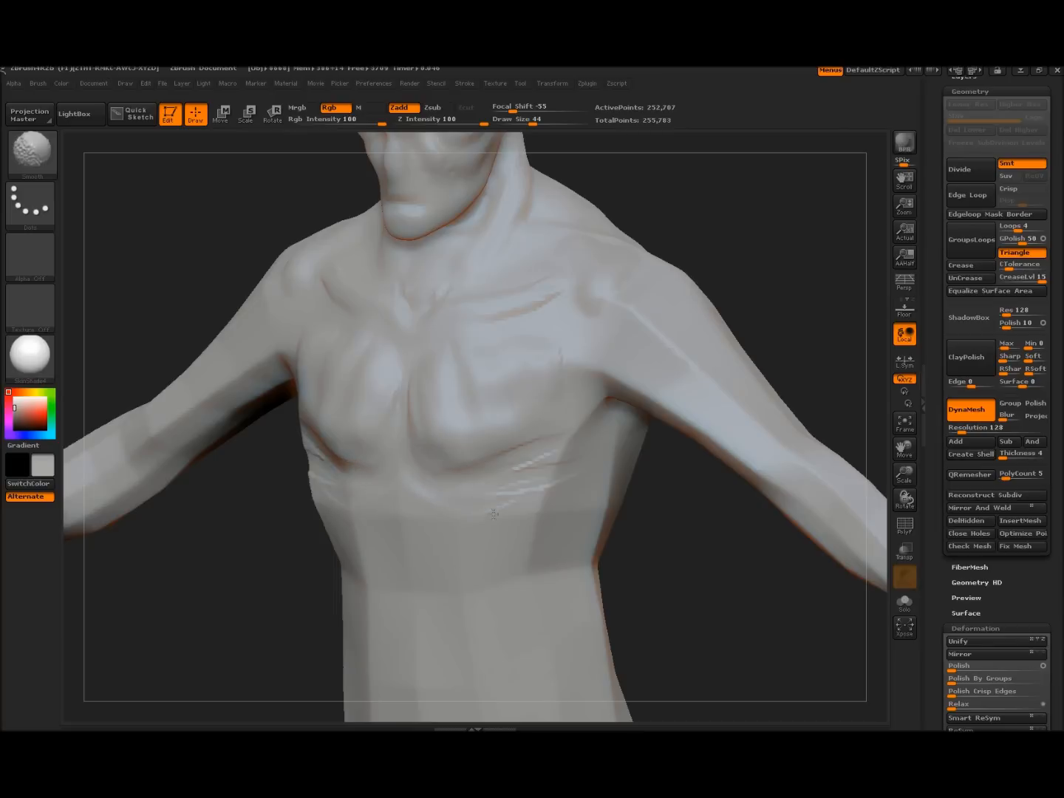
mouse_move(243, 555)
left_mouse_down("alt")
mouse_move(269, 442)
mouse_move(248, 443)
left_mouse_up("alt")
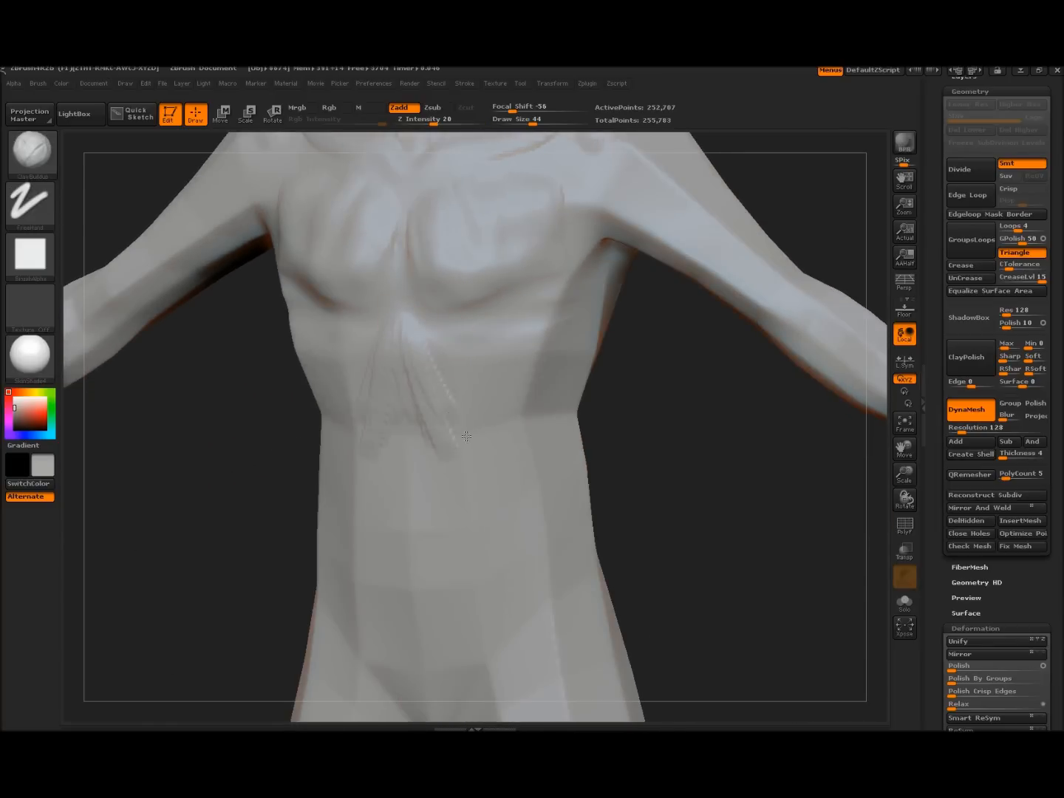
Sculpt a diagonal torso fold and clay ridges along the sides below the armpits
left_click_drag(446, 352, 528, 435)
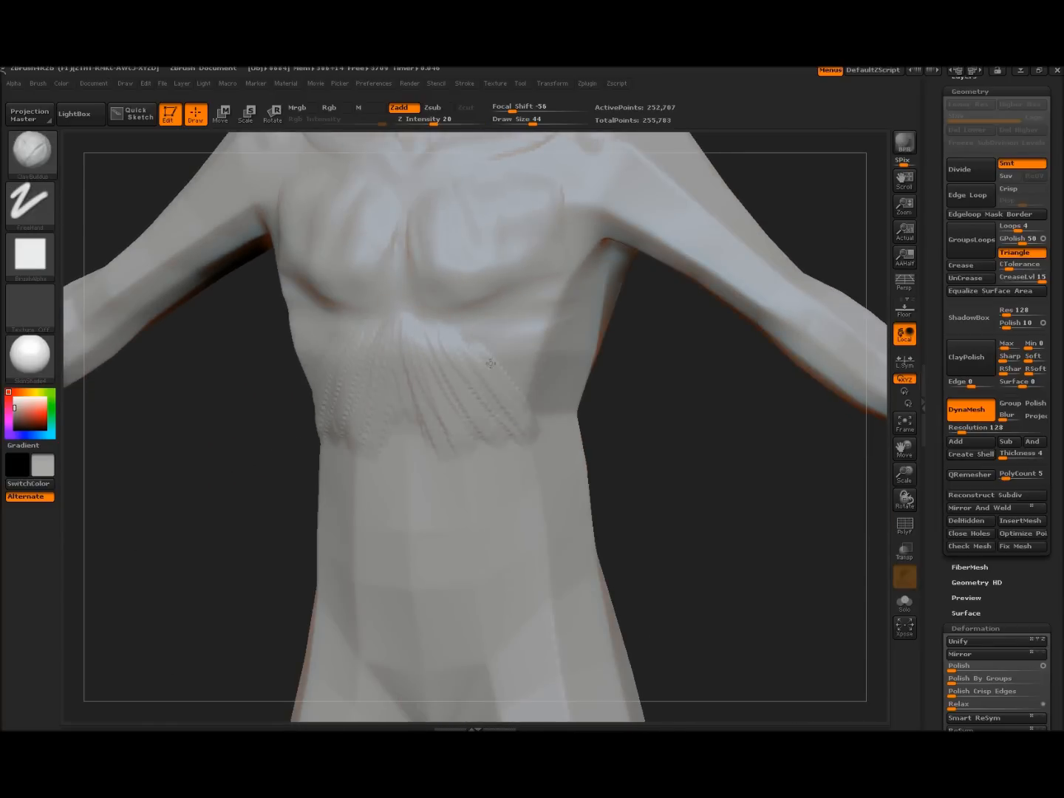
left_click_drag(469, 323, 526, 399)
left_click_drag(521, 318, 556, 412)
left_click_drag(563, 315, 574, 407)
left_click_drag(588, 277, 589, 369)
mouse_move(554, 279)
left_mouse_down()
mouse_move(537, 336)
mouse_move(521, 346)
mouse_move(553, 289)
left_mouse_up()
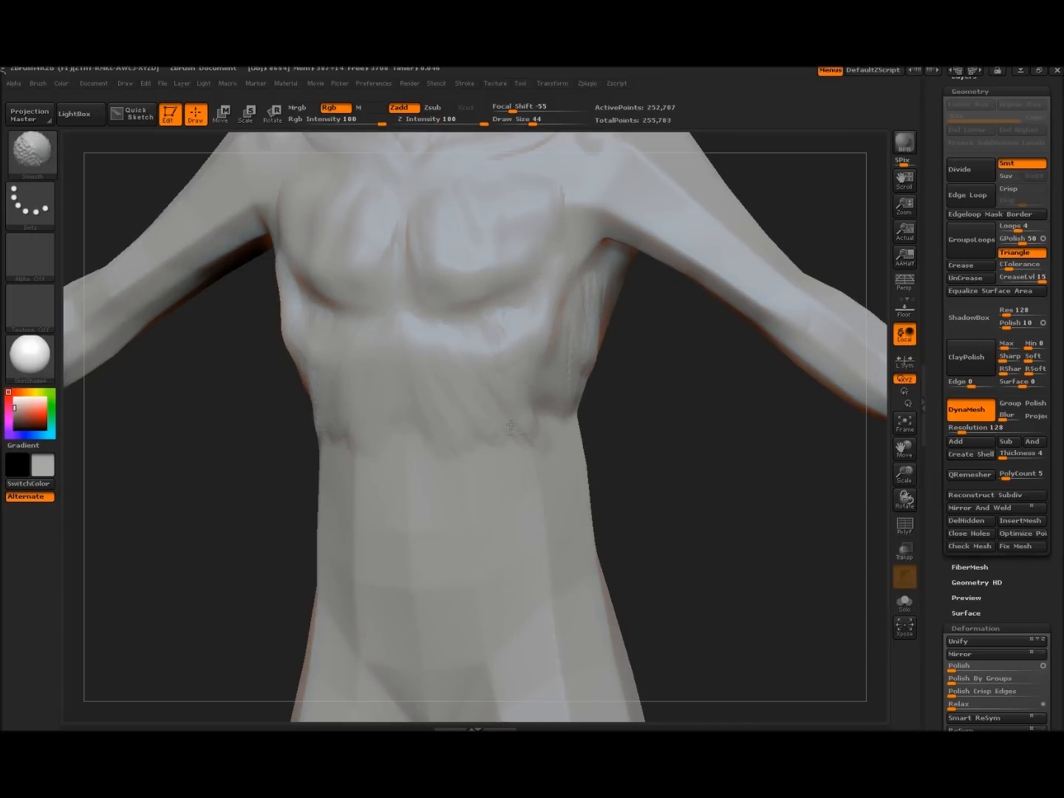
Add vertical abdominal ridges and a V-shaped fold running into the groin
mouse_move(671, 445)
left_mouse_down("alt")
mouse_move(668, 368)
mouse_move(696, 370)
left_mouse_up("alt")
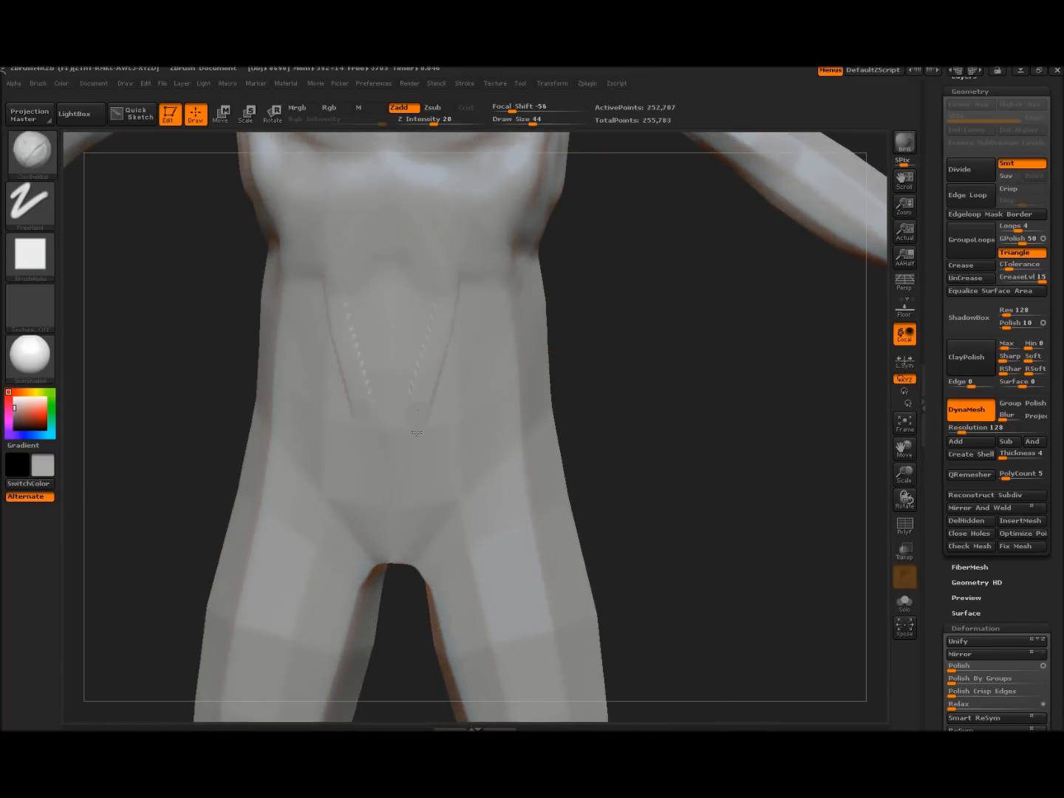
mouse_move(394, 407)
left_mouse_down()
mouse_move(431, 323)
mouse_move(418, 463)
left_mouse_up()
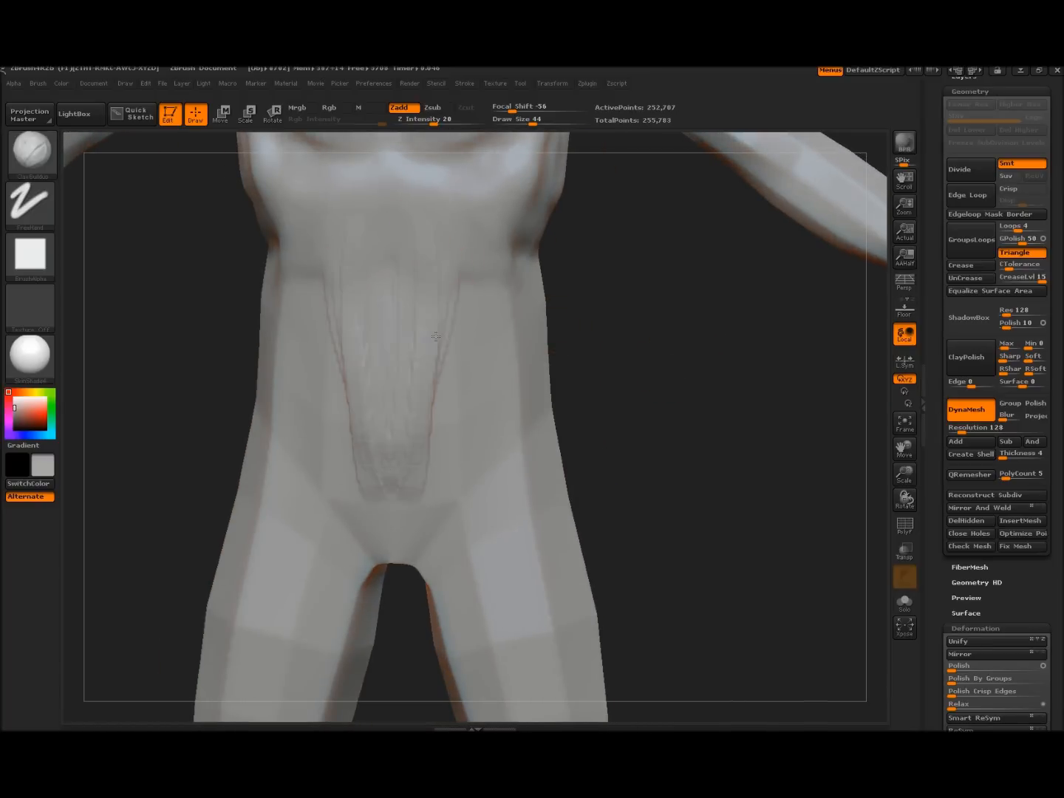
left_click_drag(420, 467, 430, 471)
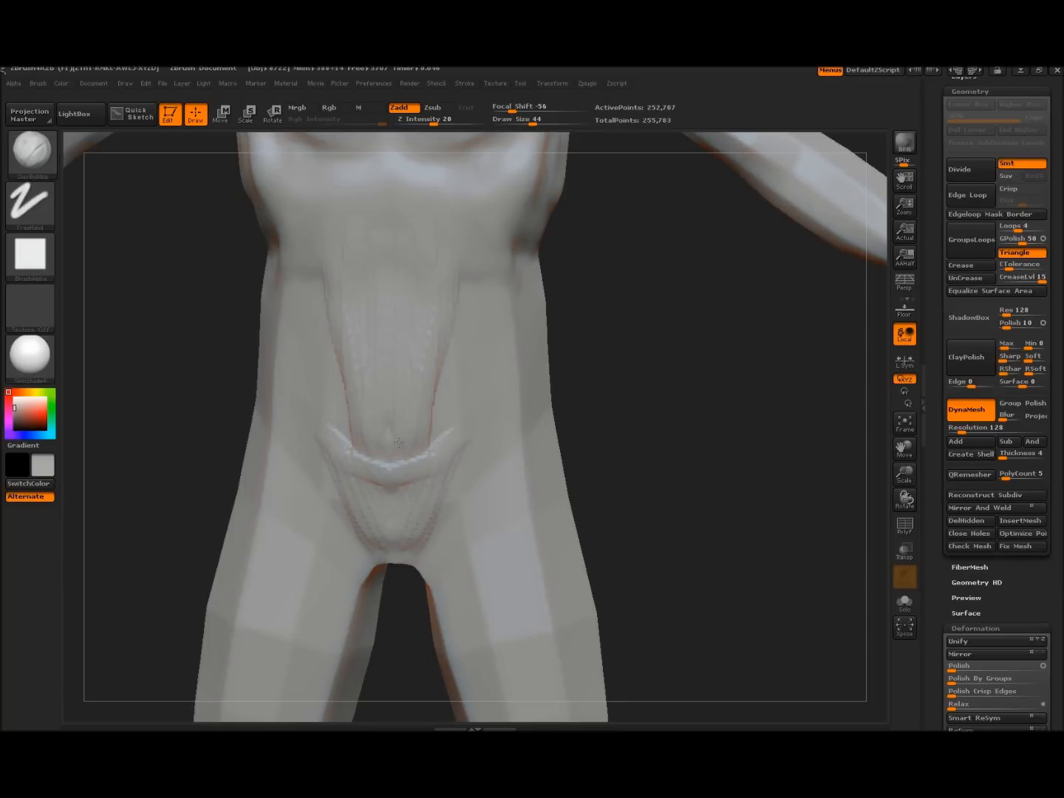
mouse_move(467, 431)
left_mouse_down()
mouse_move(402, 553)
mouse_move(402, 515)
mouse_move(459, 460)
left_mouse_up()
left_click_drag(655, 415, 660, 370)
mouse_move(238, 532)
left_mouse_down()
mouse_move(230, 542)
mouse_move(230, 510)
mouse_move(401, 571)
mouse_move(416, 487)
mouse_move(446, 484)
left_mouse_up()
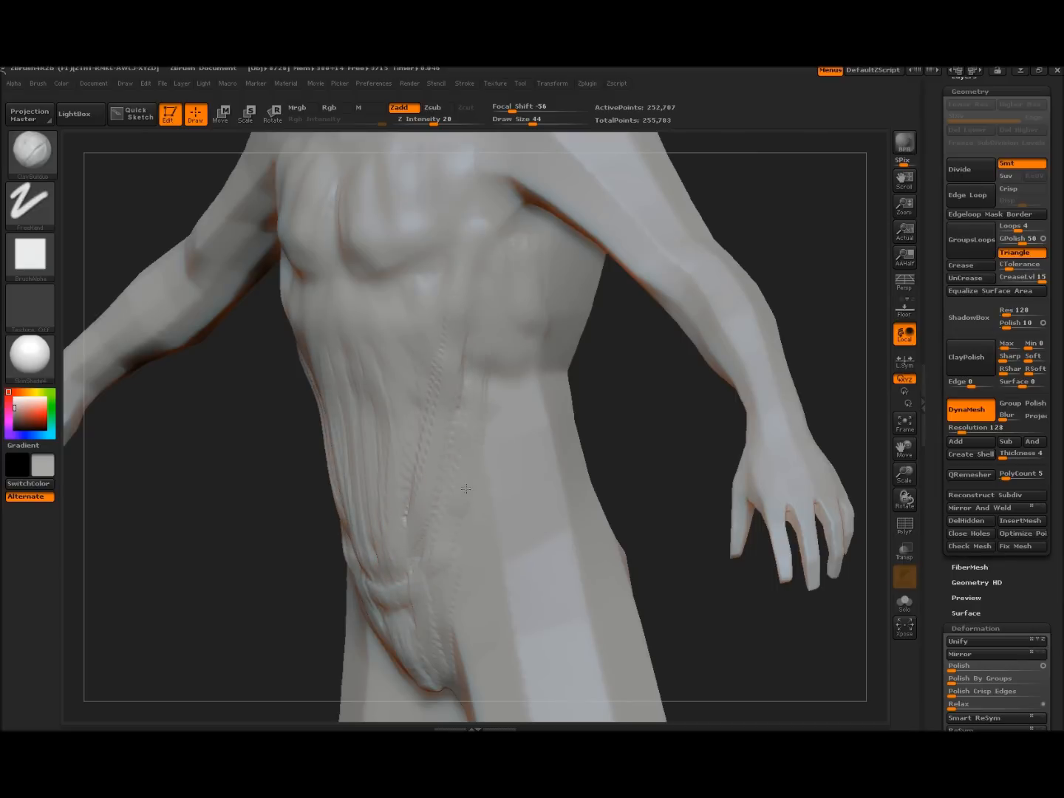
Add more ridges up the side and centre of the abdomen, then raise upper-back ridges
left_click_drag(411, 506, 417, 430)
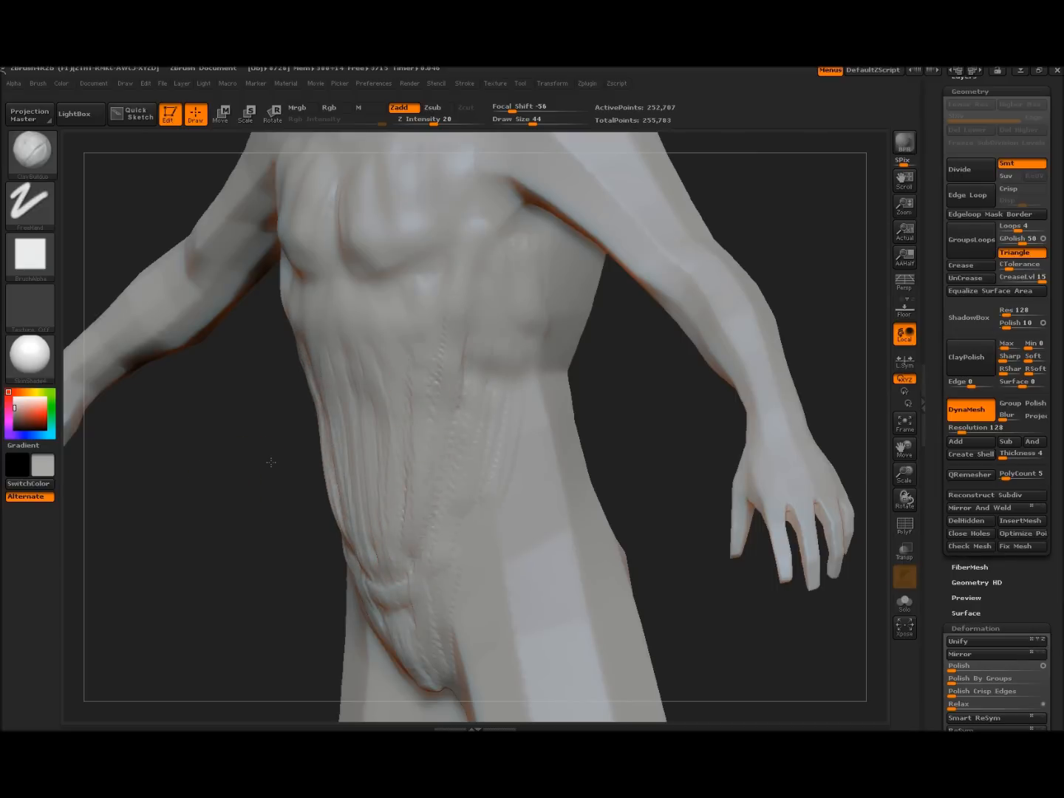
left_click_drag(271, 463, 316, 485)
key("shift")
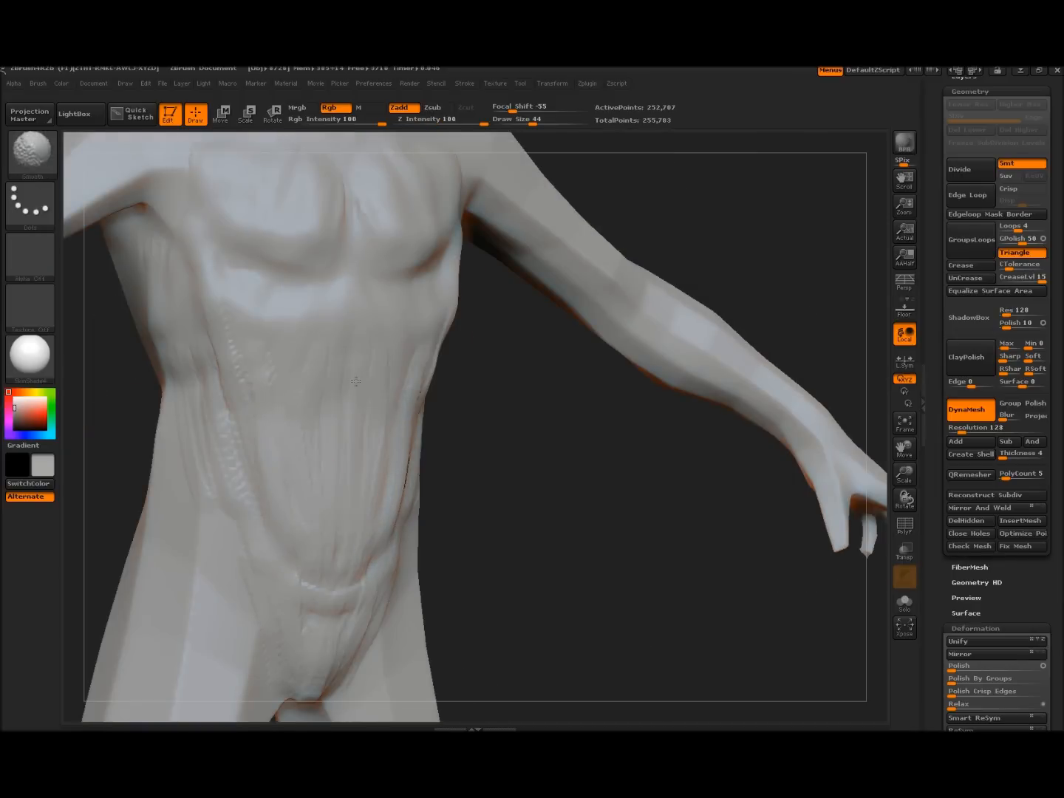
left_click_drag(568, 512, 527, 515)
mouse_move(346, 546)
left_mouse_down()
mouse_move(349, 373)
mouse_move(269, 423)
left_mouse_up()
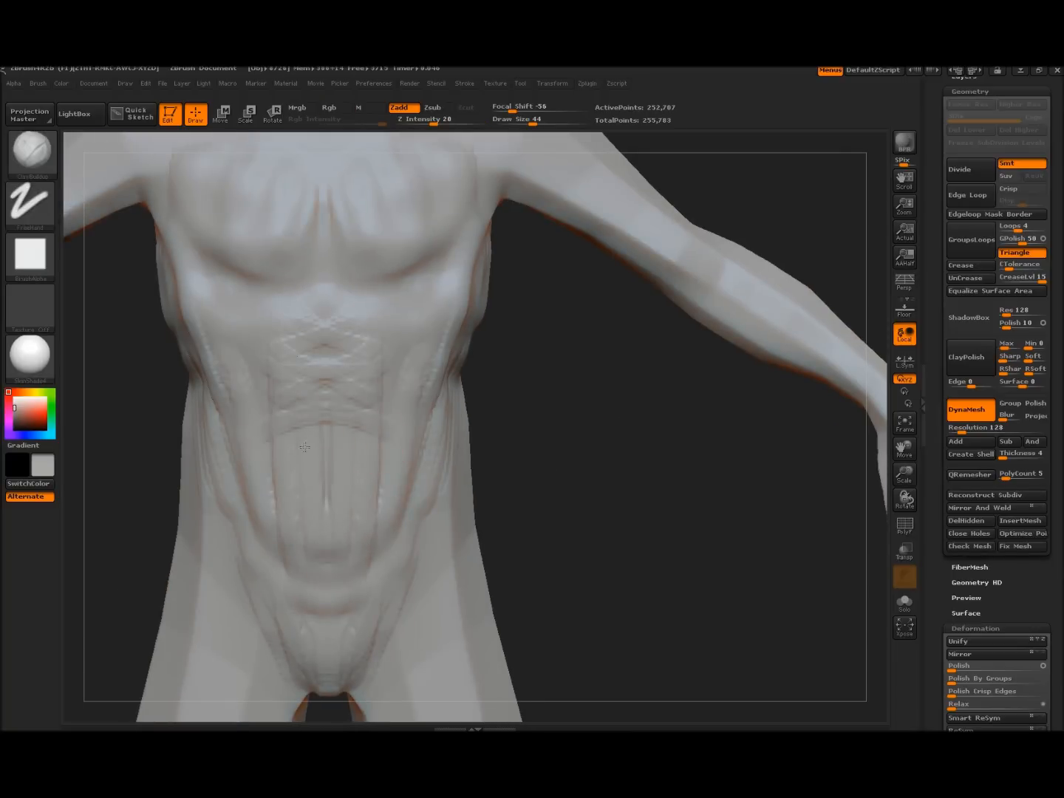
left_click_drag(311, 448, 316, 549)
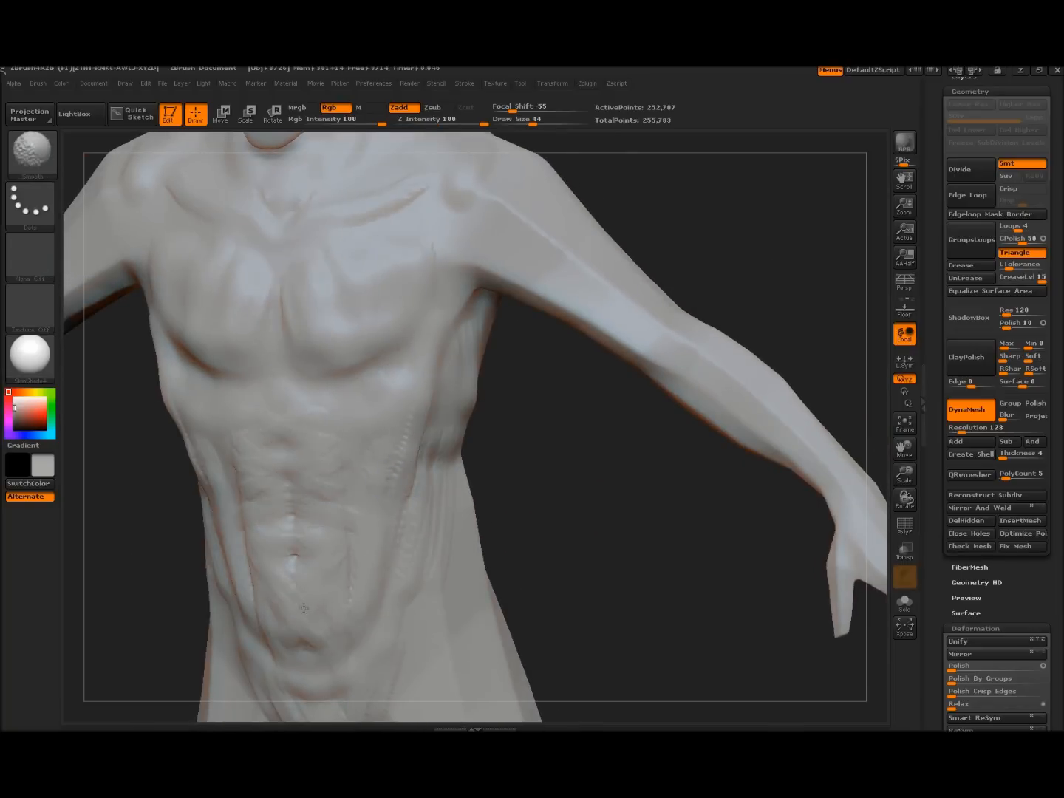
mouse_move(594, 476)
left_mouse_down()
mouse_move(530, 470)
mouse_move(373, 407)
left_mouse_up()
mouse_move(305, 297)
left_mouse_down()
mouse_move(332, 376)
mouse_move(325, 276)
mouse_move(303, 355)
mouse_move(309, 298)
mouse_move(331, 384)
left_mouse_up()
Fill the mid-back, shoulder blades and spine furrow with striated clay ridges
mouse_move(369, 319)
left_mouse_down()
mouse_move(381, 399)
mouse_move(396, 373)
left_mouse_up()
left_click_drag(217, 518, 216, 577)
left_click_drag(232, 465, 222, 563, "alt")
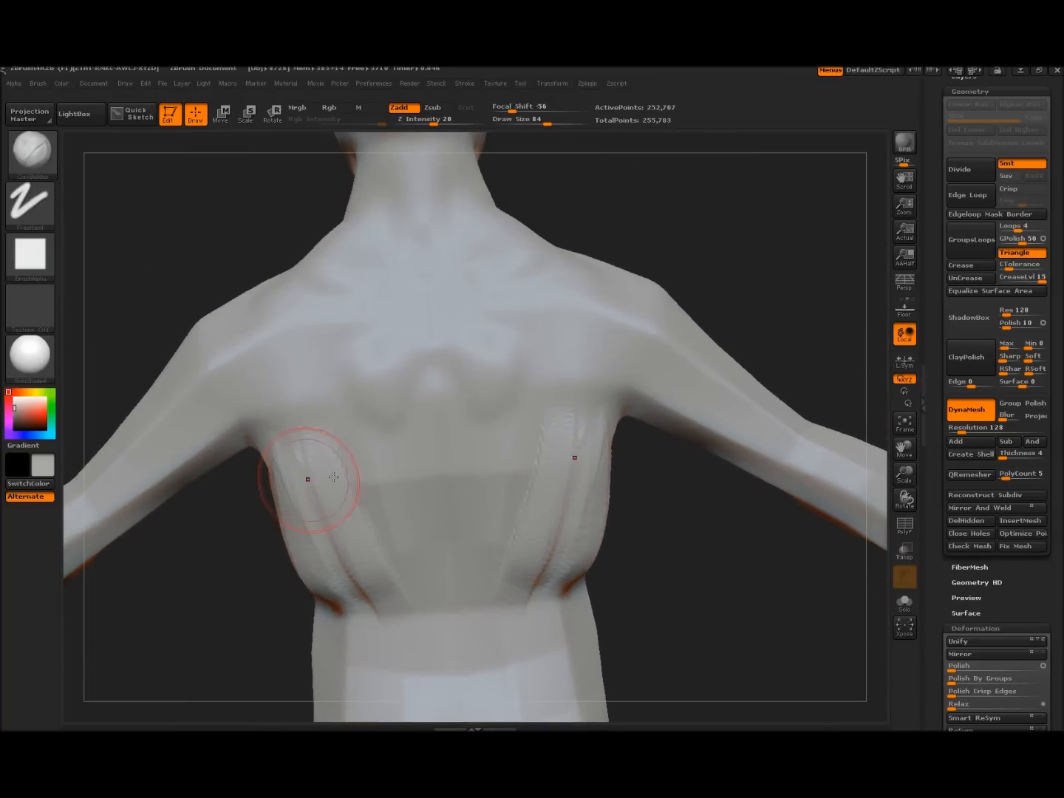
mouse_move(429, 447)
left_mouse_down()
mouse_move(370, 452)
mouse_move(316, 429)
mouse_move(384, 414)
mouse_move(416, 349)
left_mouse_up()
mouse_move(331, 422)
left_mouse_down()
mouse_move(305, 463)
mouse_move(366, 411)
mouse_move(339, 325)
mouse_move(284, 396)
mouse_move(289, 447)
left_mouse_up()
left_click_drag(405, 383, 420, 388)
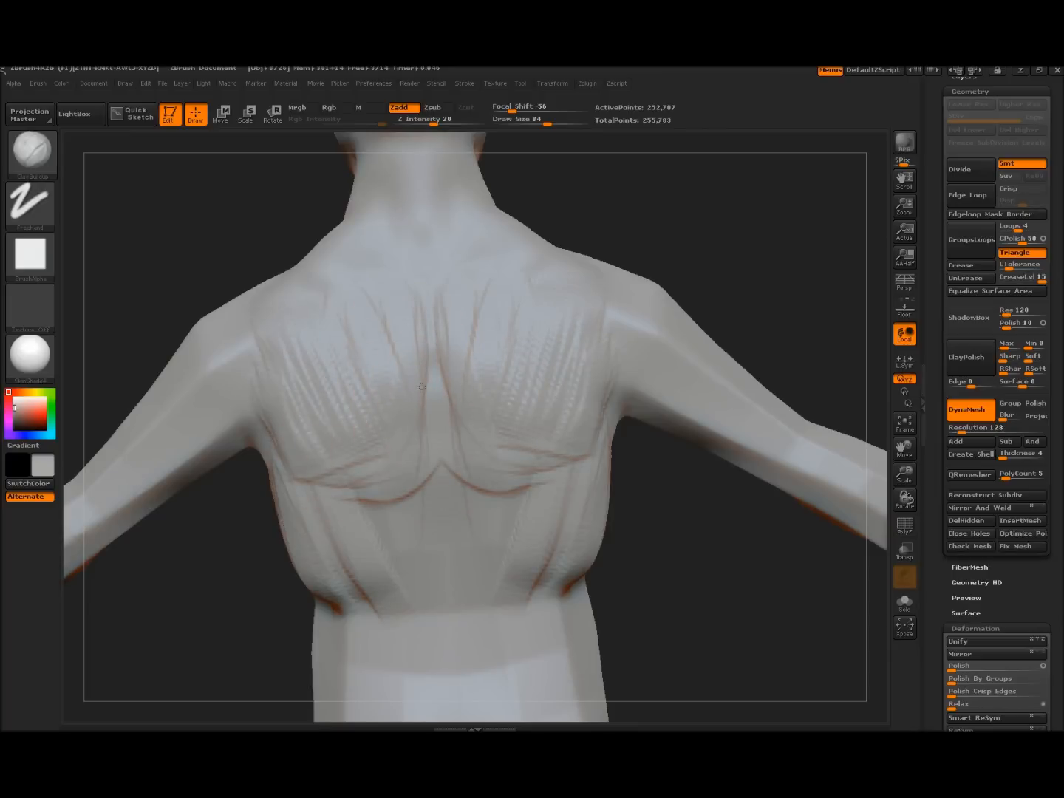
left_click_drag(396, 443, 314, 447)
left_click_drag(423, 318, 415, 437)
Add ridges down the lower back beside the spine toward the waist
mouse_move(216, 468)
left_mouse_down("alt")
mouse_move(215, 305)
mouse_move(183, 481)
left_mouse_up("alt")
left_click_drag(369, 359, 403, 455)
left_click_drag(408, 351, 435, 480)
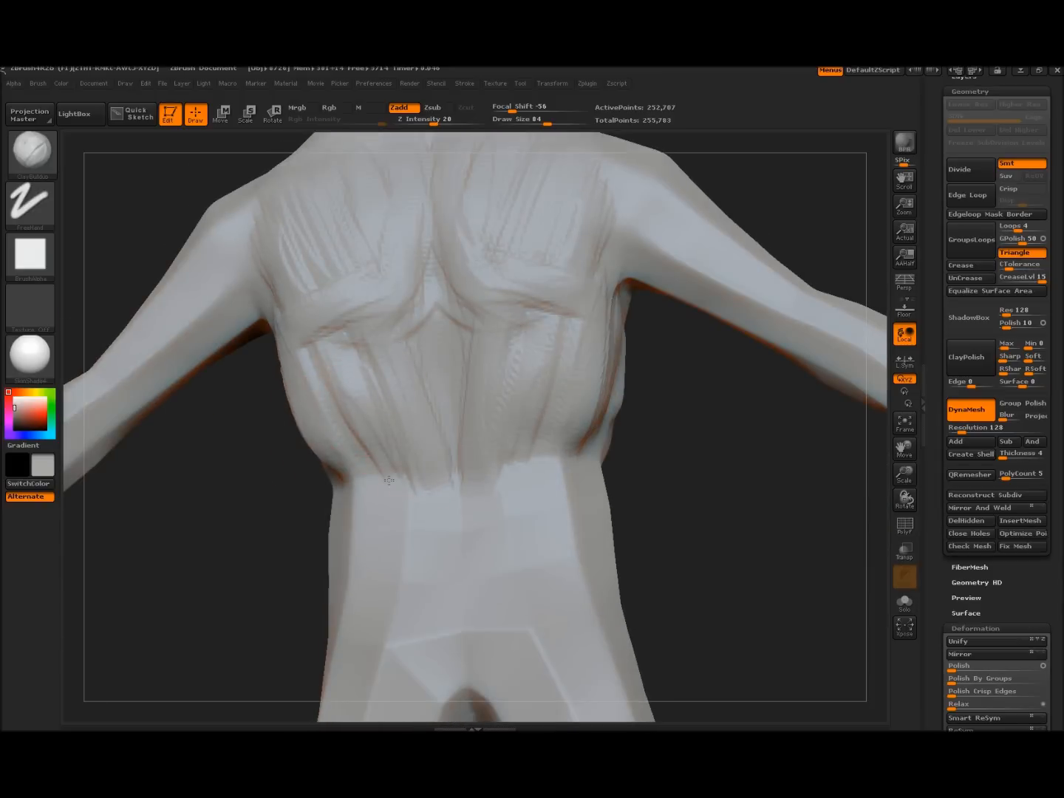
left_click_drag(364, 432, 397, 529)
mouse_move(218, 403)
left_mouse_down("alt")
mouse_move(189, 174)
mouse_move(209, 454)
left_mouse_up("alt")
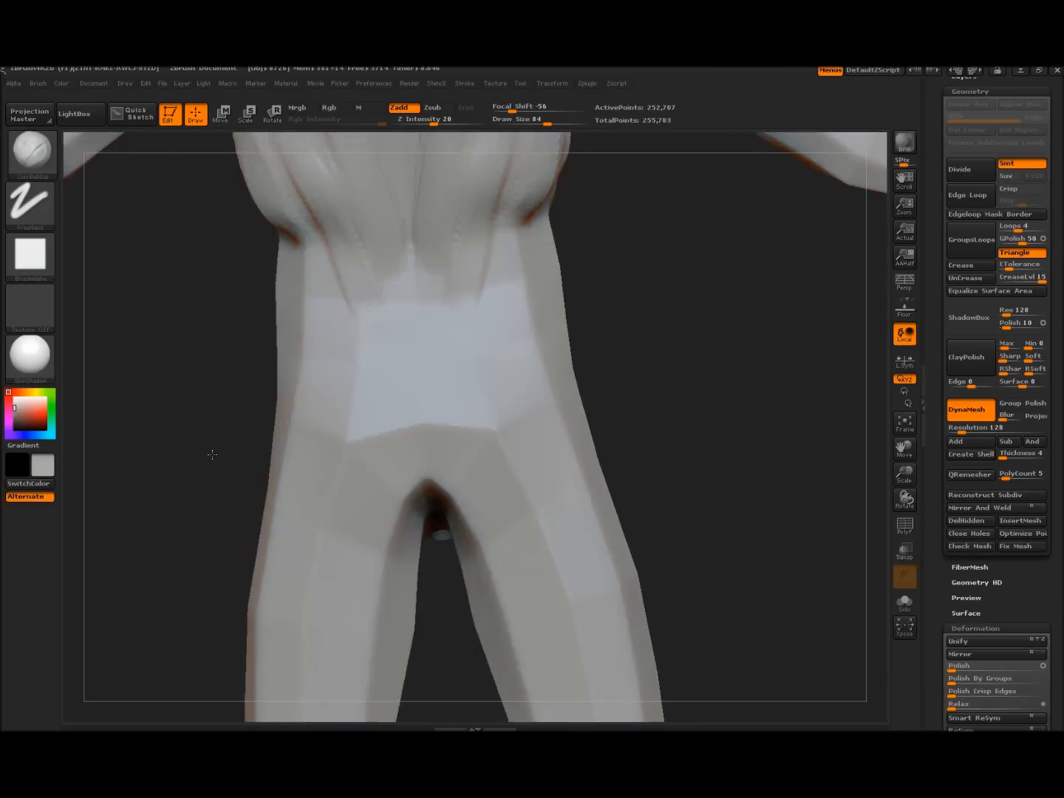
mouse_move(399, 363)
left_mouse_down()
mouse_move(395, 463)
mouse_move(407, 458)
left_mouse_up()
Crease and fill out the buttocks with vertical ridges and add clay along the hip groove
mouse_move(403, 481)
left_mouse_down()
mouse_move(358, 514)
mouse_move(330, 507)
left_mouse_up()
mouse_move(380, 473)
left_mouse_down()
mouse_move(296, 464)
mouse_move(312, 496)
mouse_move(336, 509)
left_mouse_up()
left_click_drag(317, 473, 366, 484)
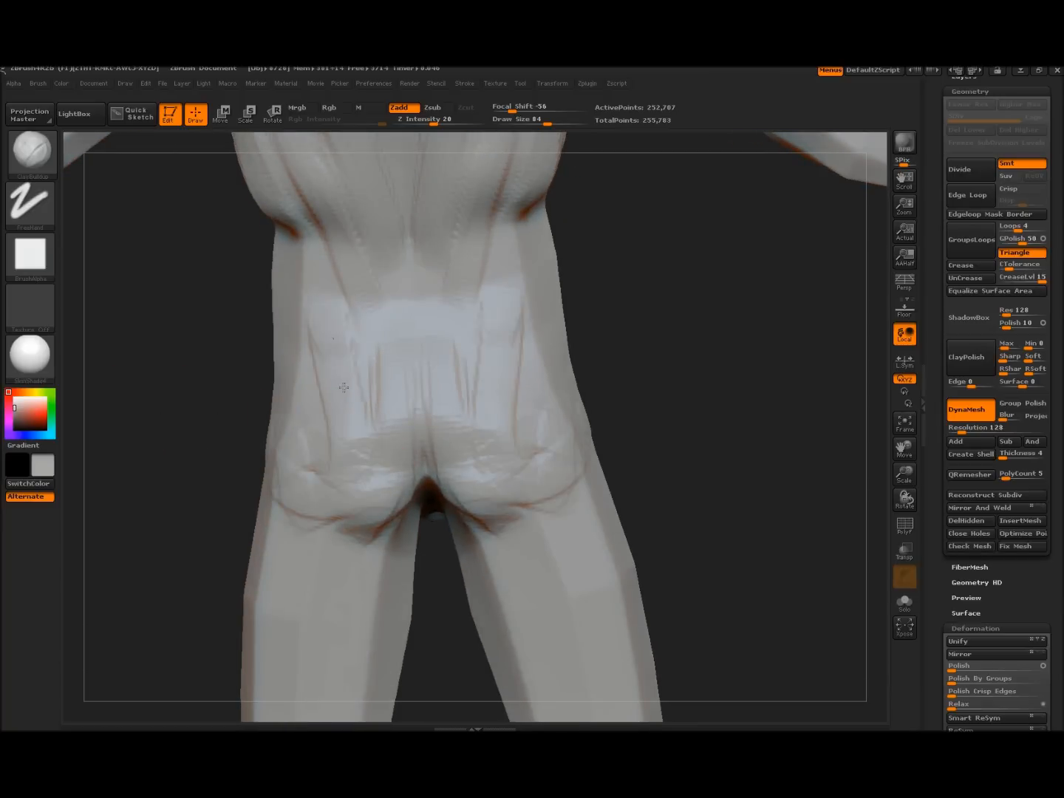
left_click_drag(373, 350, 374, 476)
left_click_drag(336, 369, 340, 476)
mouse_move(310, 362)
left_mouse_down()
mouse_move(309, 499)
mouse_move(303, 453)
left_mouse_up()
mouse_move(193, 455)
left_mouse_down()
mouse_move(332, 458)
mouse_move(289, 351)
left_mouse_up()
left_click_drag(296, 407, 351, 240)
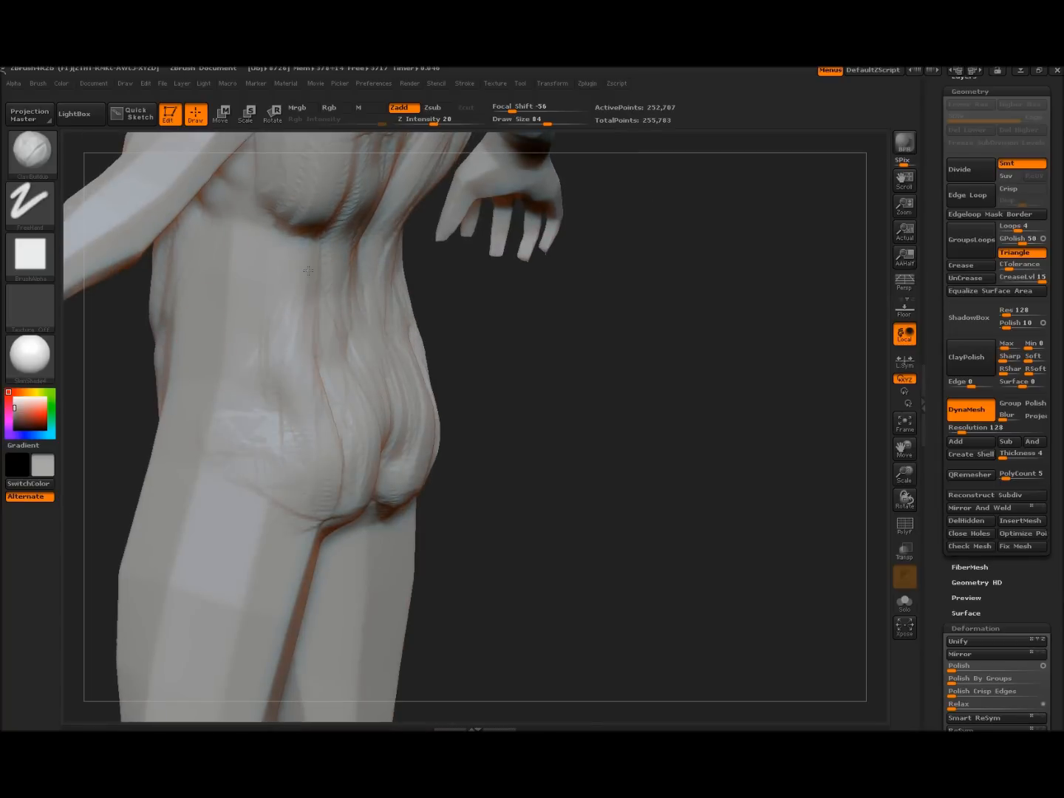
Add diagonal ridges across the hip and carve a crease where the chest meets the arm
key("shift")
mouse_move(528, 383)
left_mouse_down()
mouse_move(674, 422)
mouse_move(664, 400)
left_mouse_up()
mouse_move(404, 337)
left_mouse_down()
mouse_move(400, 385)
mouse_move(337, 425)
left_mouse_up()
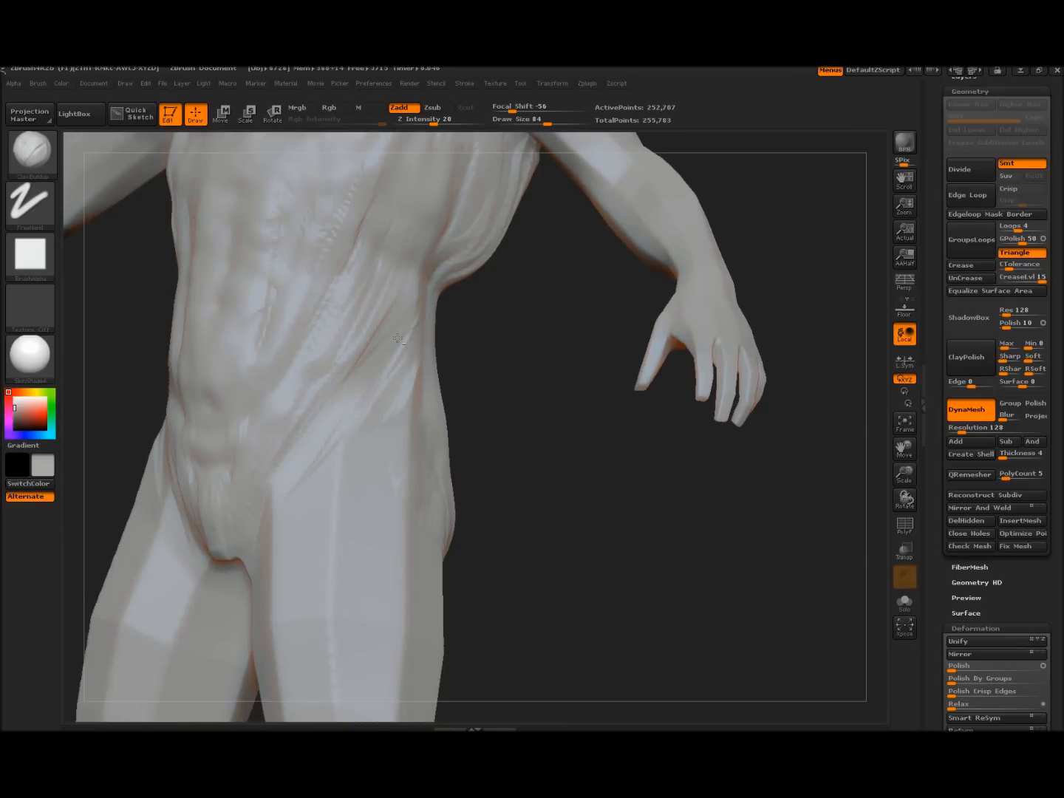
left_click_drag(519, 453, 533, 510, "alt")
left_click_drag(427, 291, 468, 289)
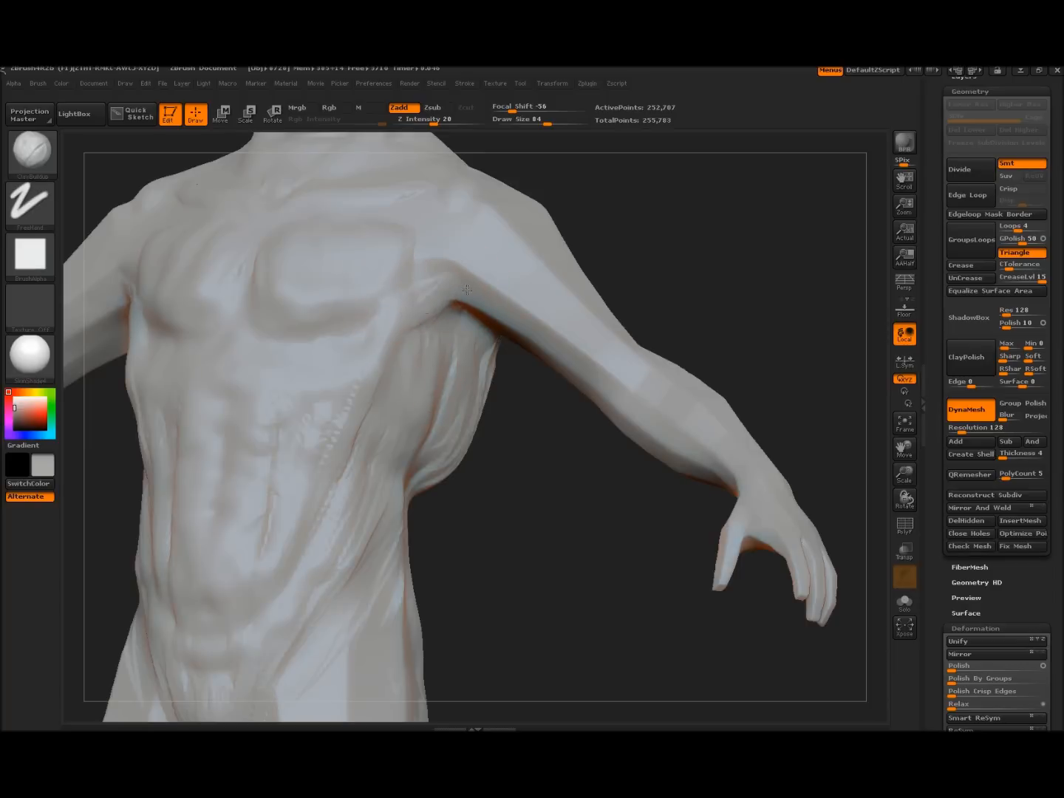
Build up clay over the shoulder from a side view of the torso
mouse_move(632, 236)
left_mouse_down()
mouse_move(646, 264)
mouse_move(635, 259)
left_mouse_up()
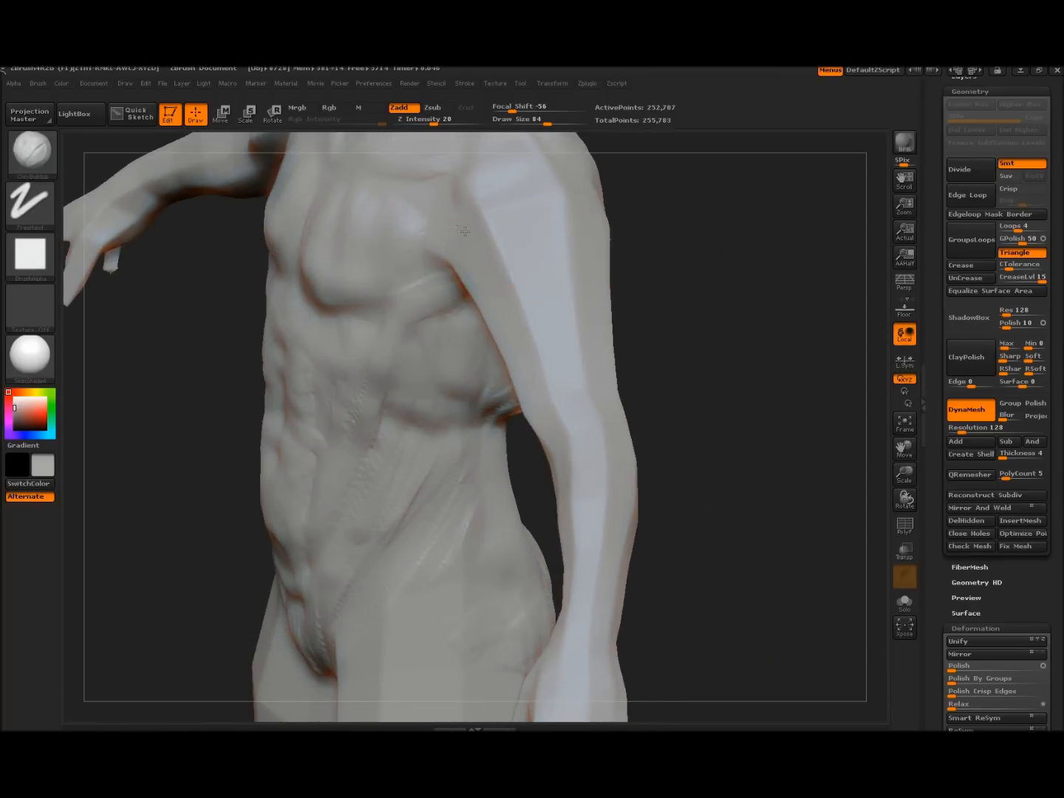
left_click_drag(483, 214, 541, 287)
left_click_drag(510, 184, 565, 255)
mouse_move(583, 220)
left_mouse_down()
mouse_move(601, 281)
mouse_move(696, 299)
mouse_move(582, 266)
mouse_move(577, 320)
left_mouse_up()
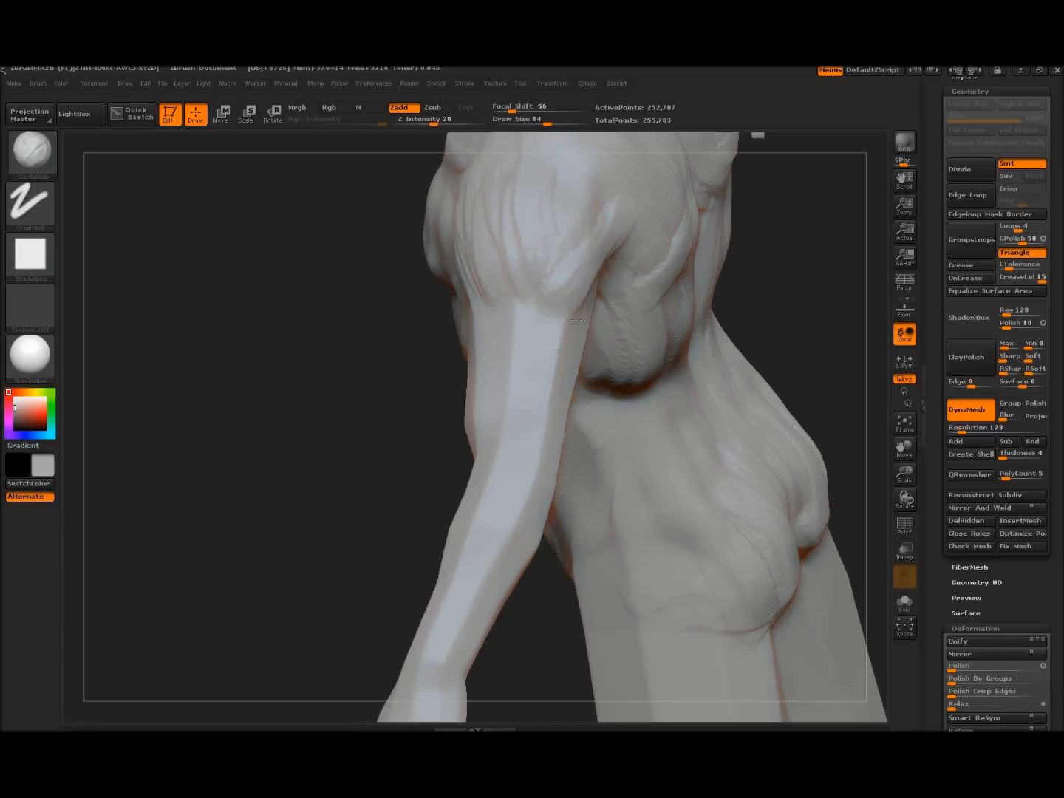
left_click_drag(323, 363, 458, 258)
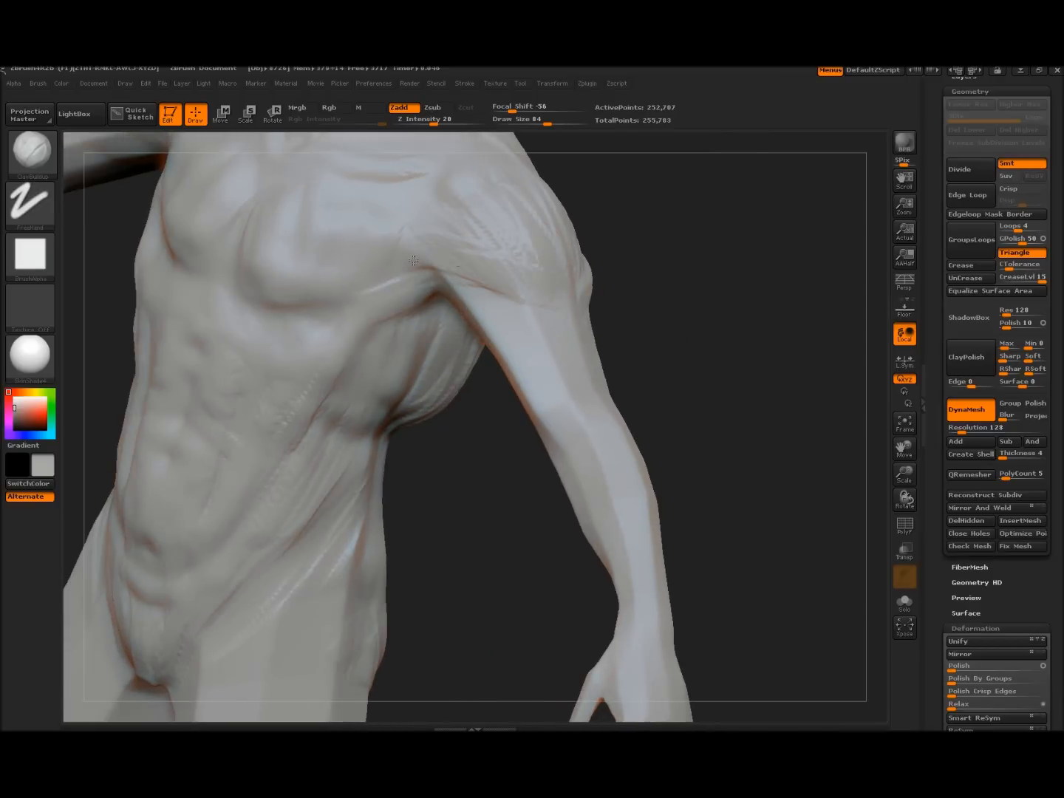
mouse_move(668, 304)
left_mouse_down()
mouse_move(711, 395)
mouse_move(688, 345)
mouse_move(677, 368)
mouse_move(695, 304)
mouse_move(751, 368)
mouse_move(515, 374)
mouse_move(495, 342)
mouse_move(537, 399)
mouse_move(577, 379)
mouse_move(509, 378)
mouse_move(510, 356)
left_mouse_up()
Build up clay along the inner and back of the upper arm
mouse_move(483, 465)
left_mouse_down()
mouse_move(505, 376)
mouse_move(493, 344)
mouse_move(517, 404)
left_mouse_up()
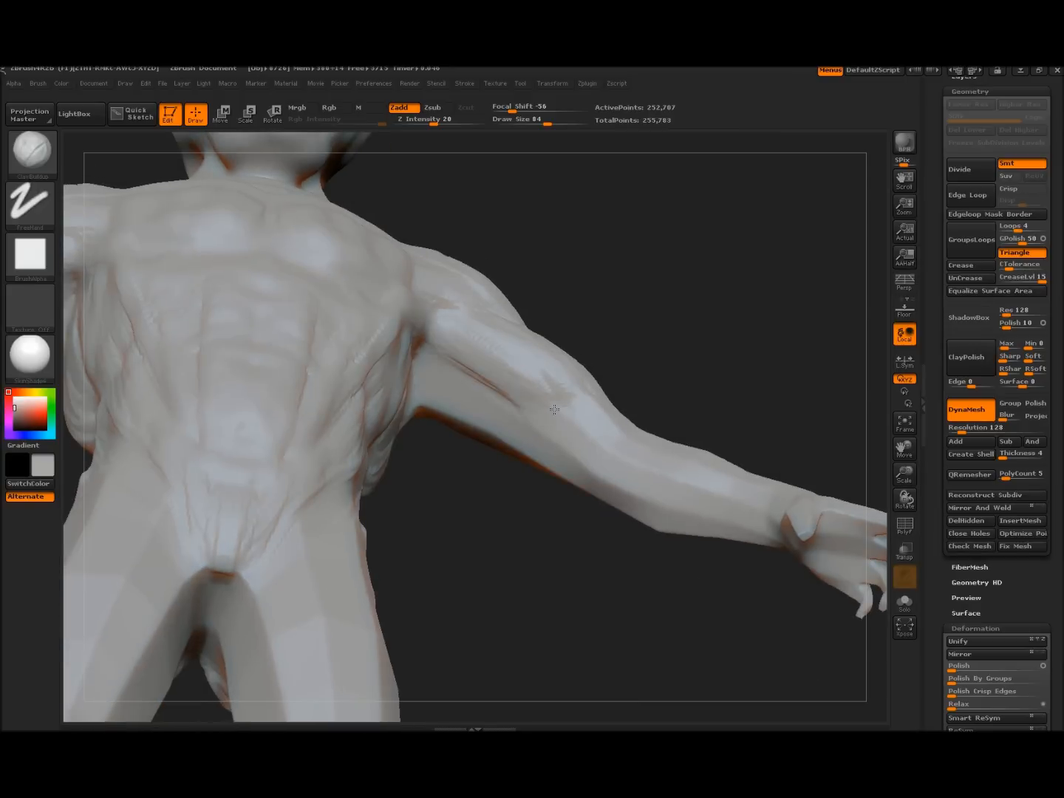
mouse_move(638, 326)
left_mouse_down()
mouse_move(608, 379)
mouse_move(533, 463)
mouse_move(561, 402)
left_mouse_up()
mouse_move(666, 391)
left_mouse_down()
mouse_move(488, 391)
mouse_move(444, 414)
left_mouse_up()
mouse_move(539, 411)
left_mouse_down()
mouse_move(563, 383)
mouse_move(543, 443)
mouse_move(541, 370)
left_mouse_up()
Sculpt ridges down the forearm and build up more of its shape
mouse_move(348, 450)
left_mouse_down()
mouse_move(473, 436)
mouse_move(482, 400)
left_mouse_up()
left_click_drag(379, 407, 435, 463)
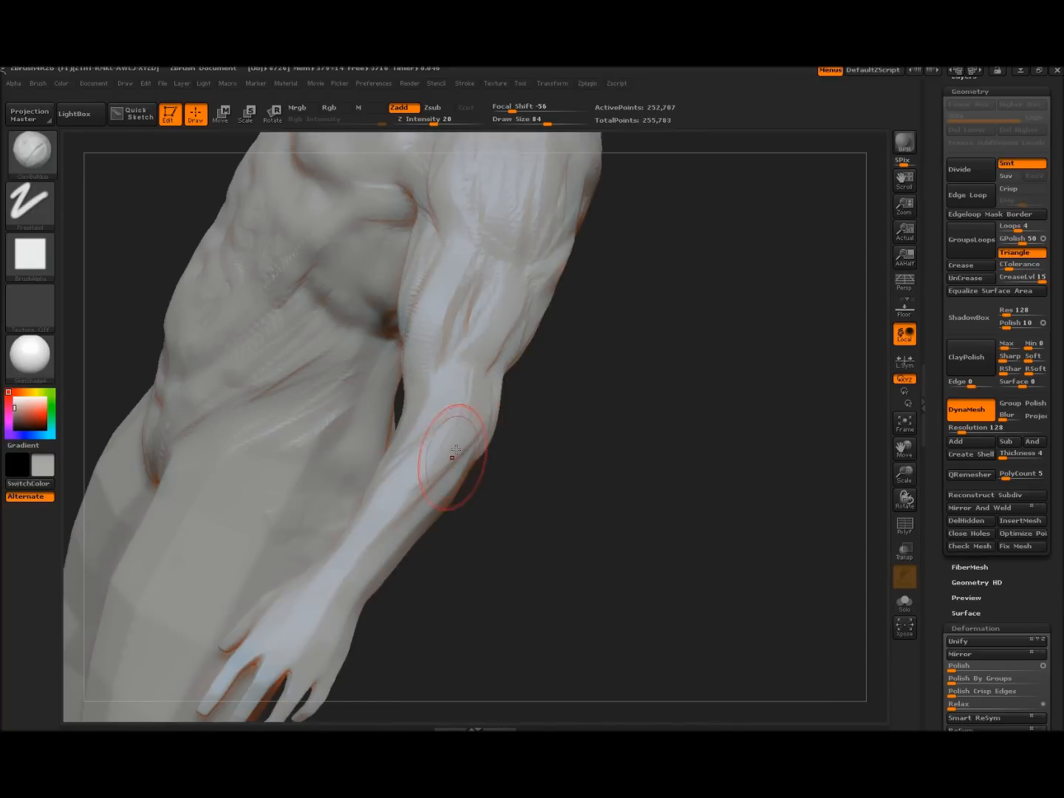
mouse_move(512, 573)
left_mouse_down()
mouse_move(525, 488)
mouse_move(250, 440)
mouse_move(295, 450)
left_mouse_up()
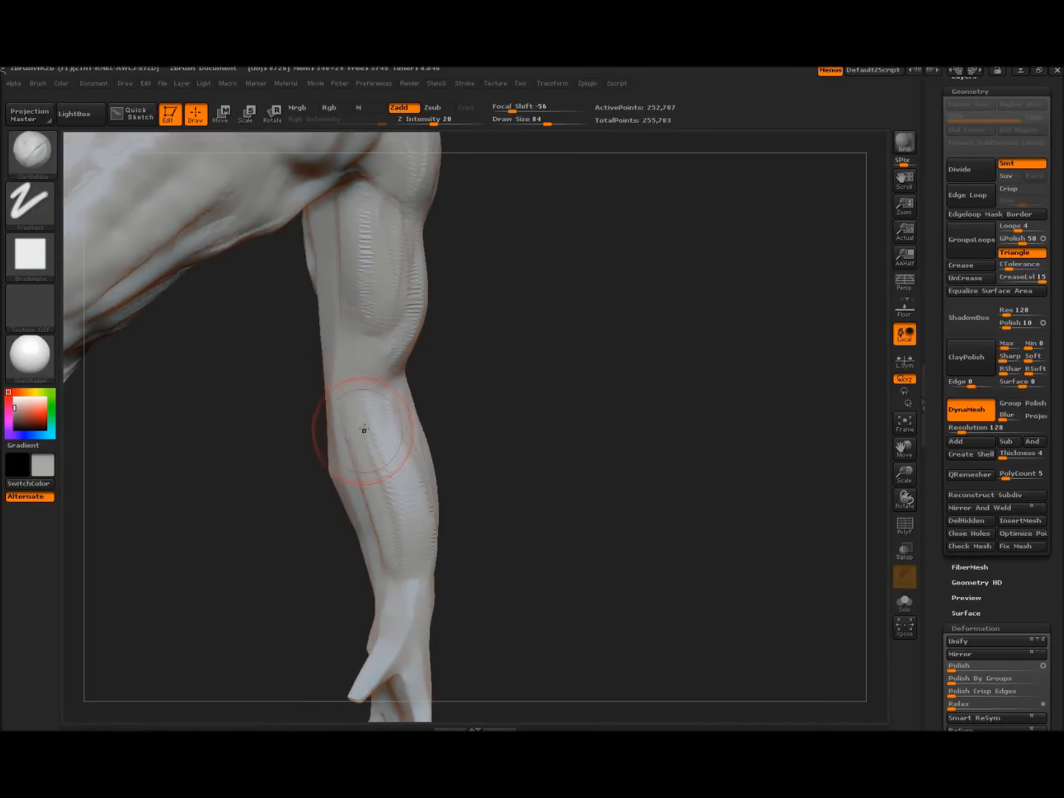
left_click_drag(355, 467, 374, 550)
left_click_drag(275, 435, 563, 417)
left_click_drag(339, 384, 323, 385)
left_click_drag(315, 490, 316, 591)
left_click_drag(295, 451, 310, 565)
left_click_drag(207, 475, 325, 473)
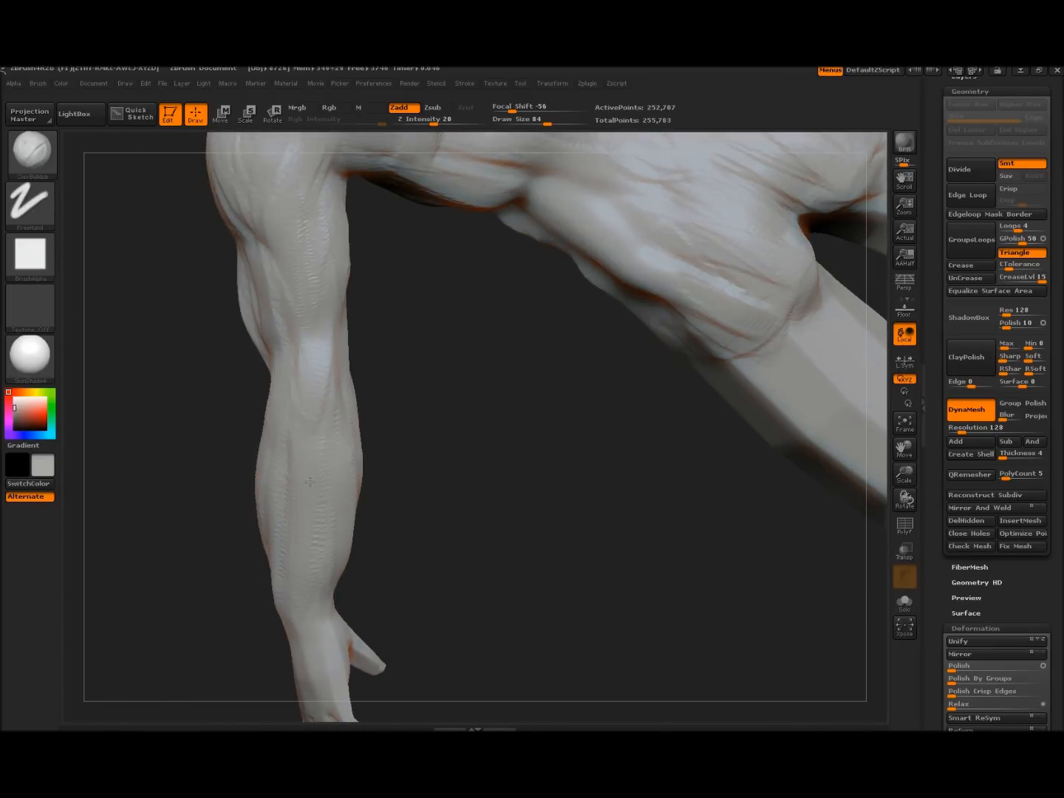
Add a clay strip along the upper arm and forearm ridges, softening some strokes
mouse_move(428, 515)
left_mouse_down()
mouse_move(497, 452)
mouse_move(518, 474)
mouse_move(549, 464)
mouse_move(409, 373)
left_mouse_up()
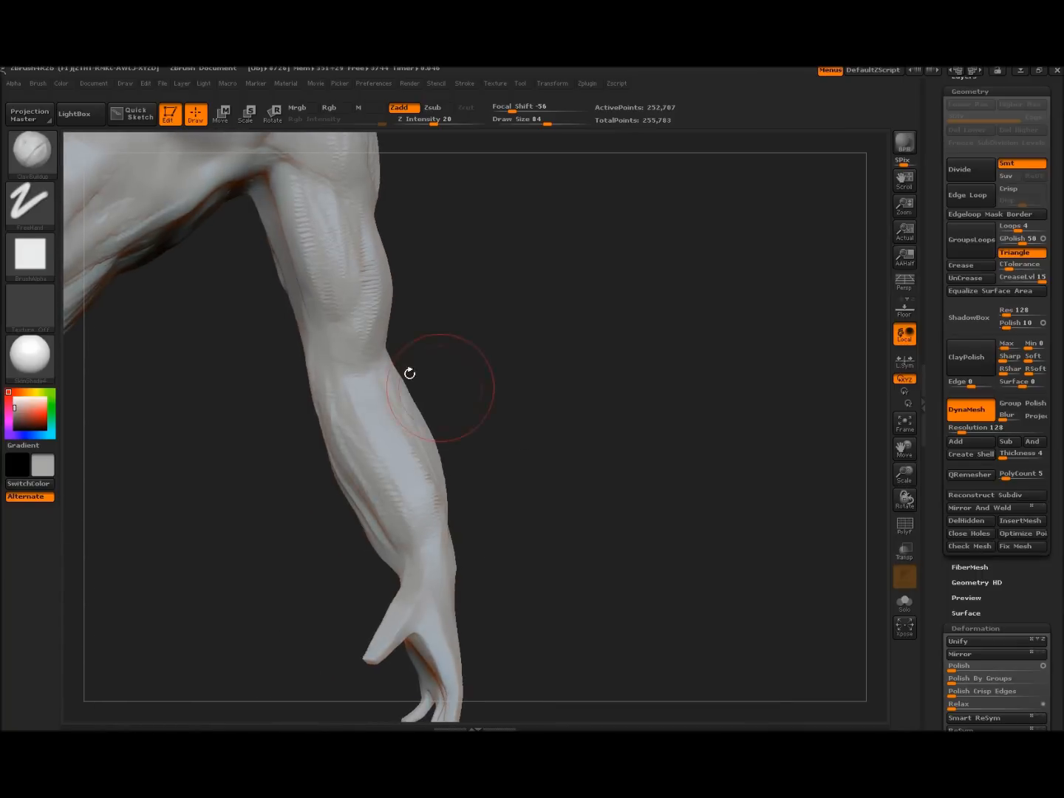
left_click_drag(245, 363, 307, 333)
mouse_move(237, 255)
left_mouse_down()
mouse_move(277, 339)
mouse_move(237, 254)
left_mouse_up()
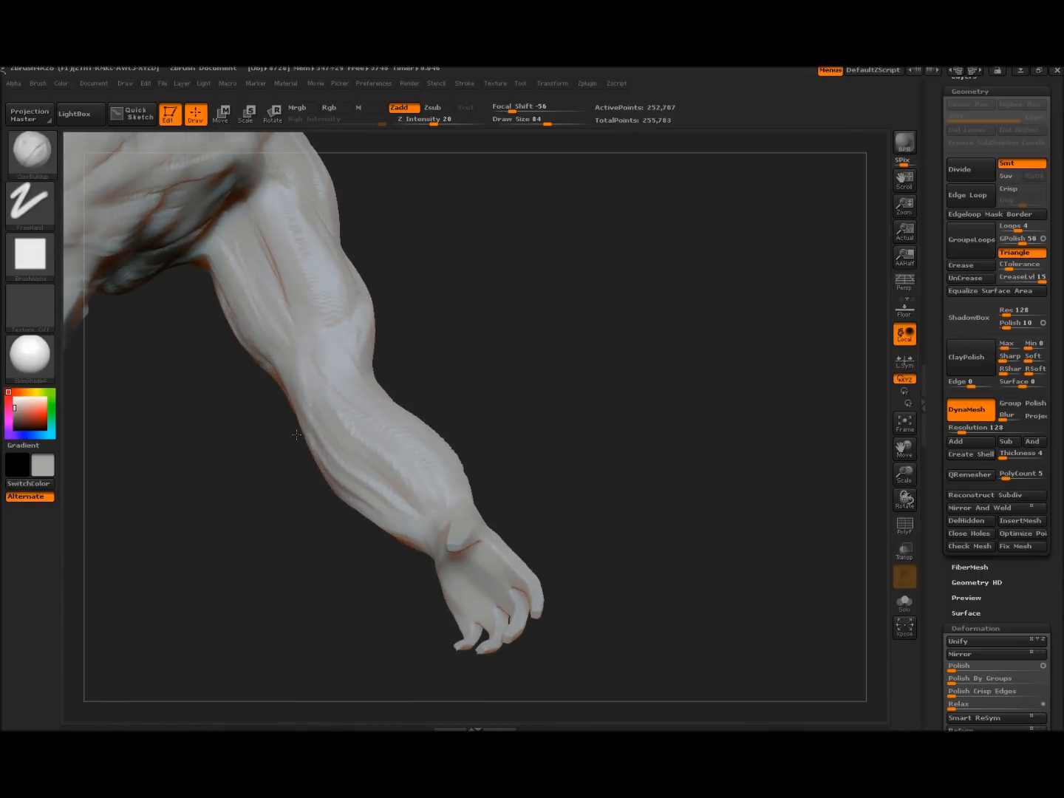
left_click_drag(477, 344, 388, 483)
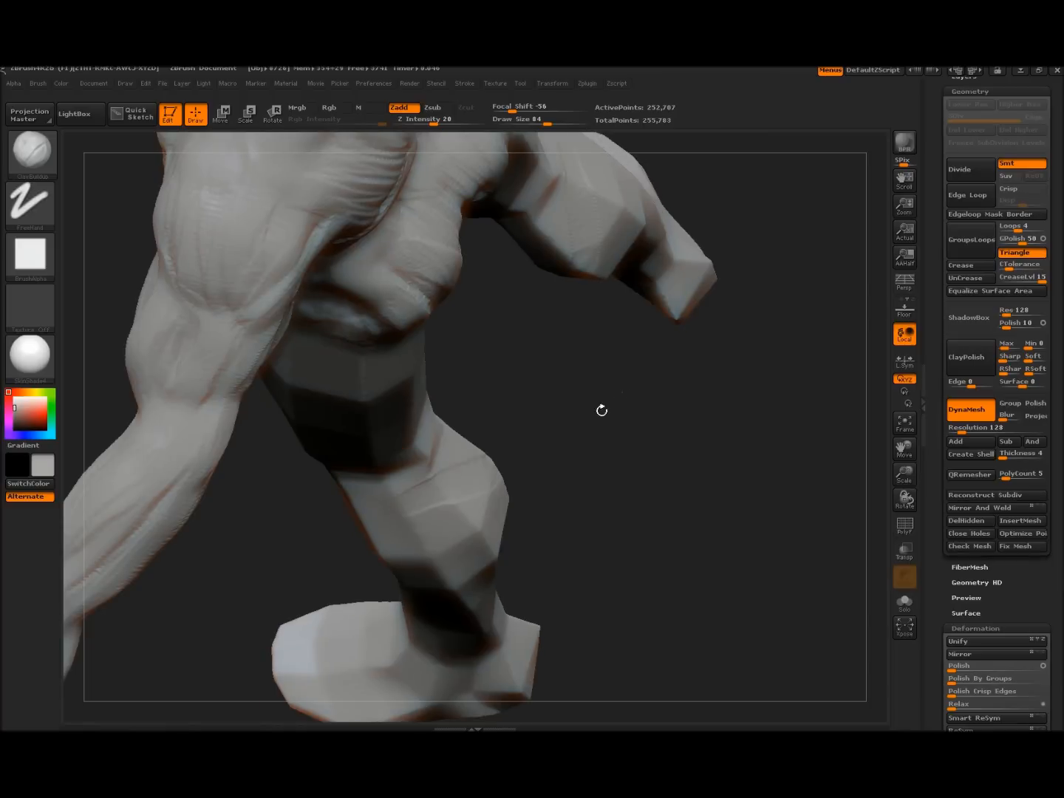
left_click_drag(601, 471, 389, 474)
left_click_drag(412, 353, 317, 417)
mouse_move(402, 498)
left_mouse_down()
mouse_move(317, 462)
mouse_move(385, 450)
left_mouse_up()
left_click_drag(330, 402, 258, 476, "shift")
Orbit around the body from the forearm to a front view of the legs
mouse_move(189, 461)
left_mouse_down()
mouse_move(325, 501)
mouse_move(296, 448)
mouse_move(309, 438)
left_mouse_up()
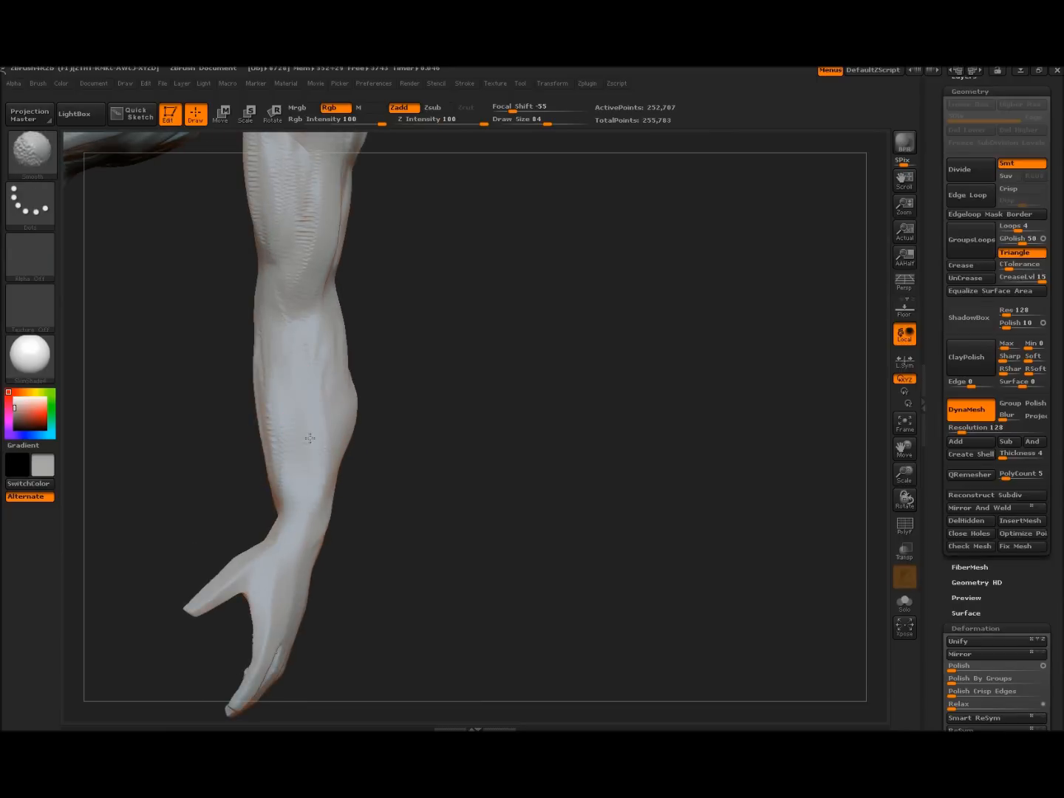
mouse_move(421, 534)
left_mouse_down()
mouse_move(616, 313)
mouse_move(569, 370)
mouse_move(624, 460)
mouse_move(556, 362)
mouse_move(458, 487)
mouse_move(467, 484)
left_mouse_up()
left_click_drag(277, 527, 291, 214, "alt")
mouse_move(247, 435)
left_mouse_down()
mouse_move(392, 422)
mouse_move(303, 403)
mouse_move(644, 360)
mouse_move(544, 409)
left_mouse_up()
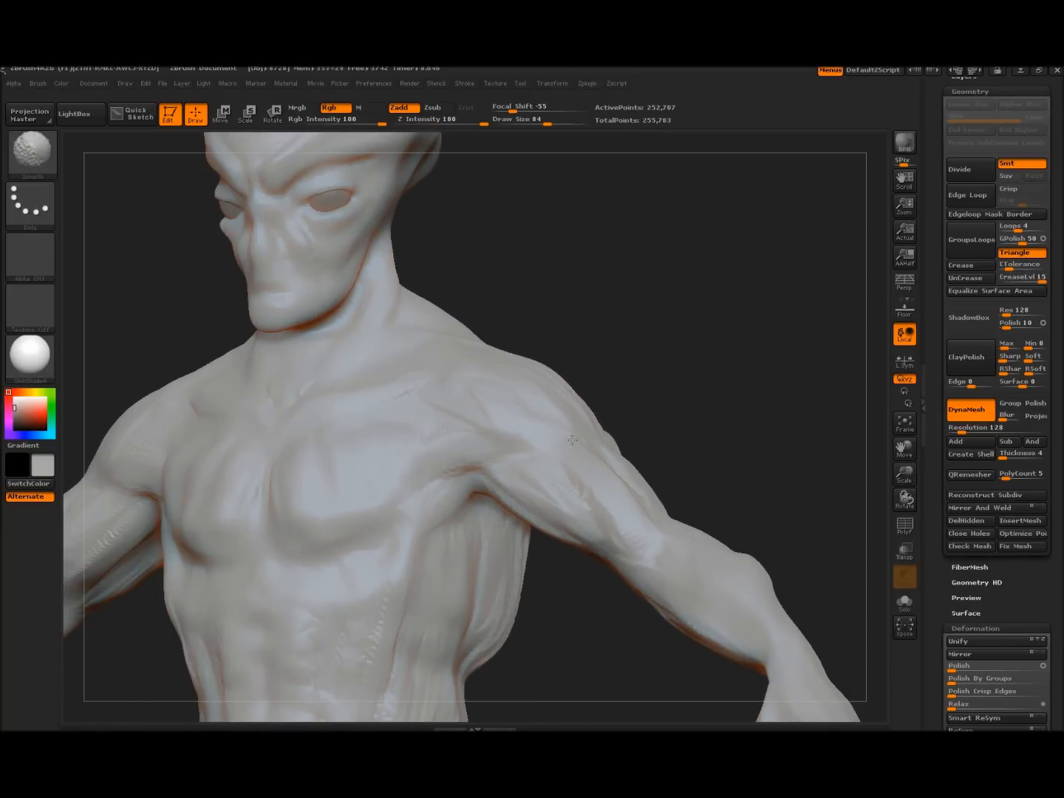
left_click_drag(703, 466, 368, 511)
mouse_move(555, 470)
left_mouse_down()
mouse_move(340, 458)
mouse_move(532, 503)
left_mouse_up()
mouse_move(627, 523)
left_mouse_down("alt")
mouse_move(772, 279)
mouse_move(828, 82)
left_mouse_up("alt")
left_click_drag(625, 392, 809, 199, "alt")
mouse_move(679, 382)
left_mouse_down()
mouse_move(710, 369)
mouse_move(642, 330)
mouse_move(645, 281)
mouse_move(669, 446)
mouse_move(680, 414)
mouse_move(687, 448)
mouse_move(645, 489)
left_mouse_up()
Add vertical ridges down the front and inner edges of both thighs
left_click_drag(497, 447, 445, 369)
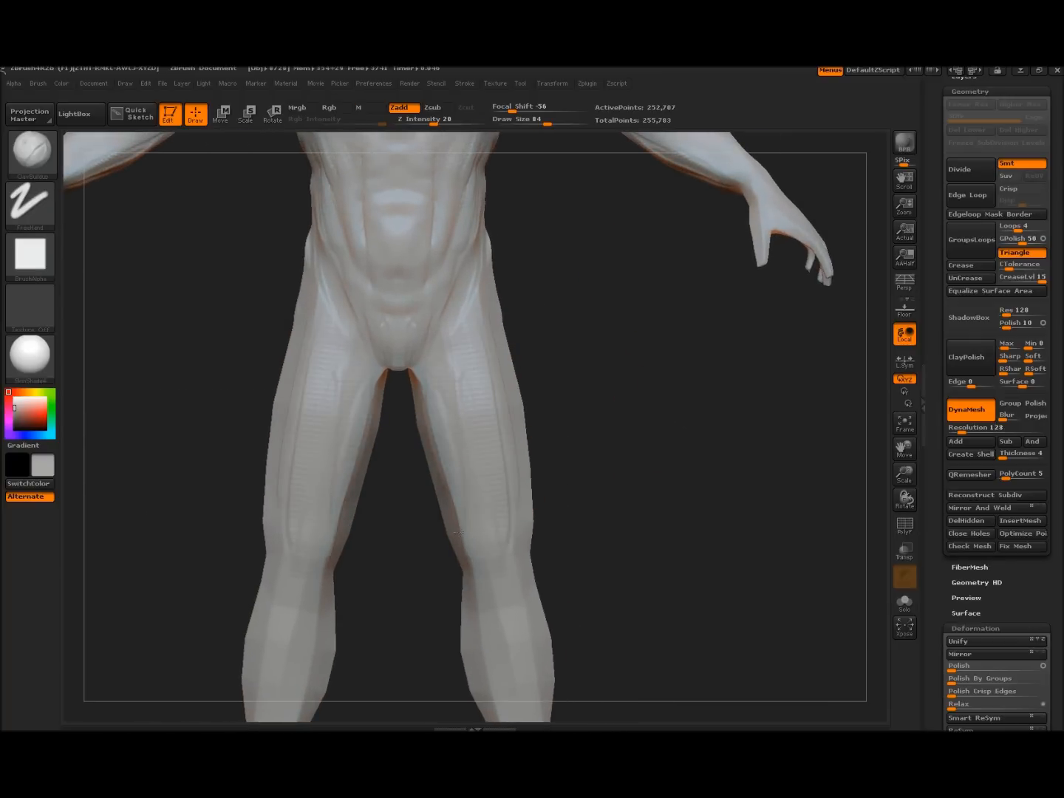
left_click_drag(458, 533, 457, 527)
left_click_drag(589, 396, 583, 357)
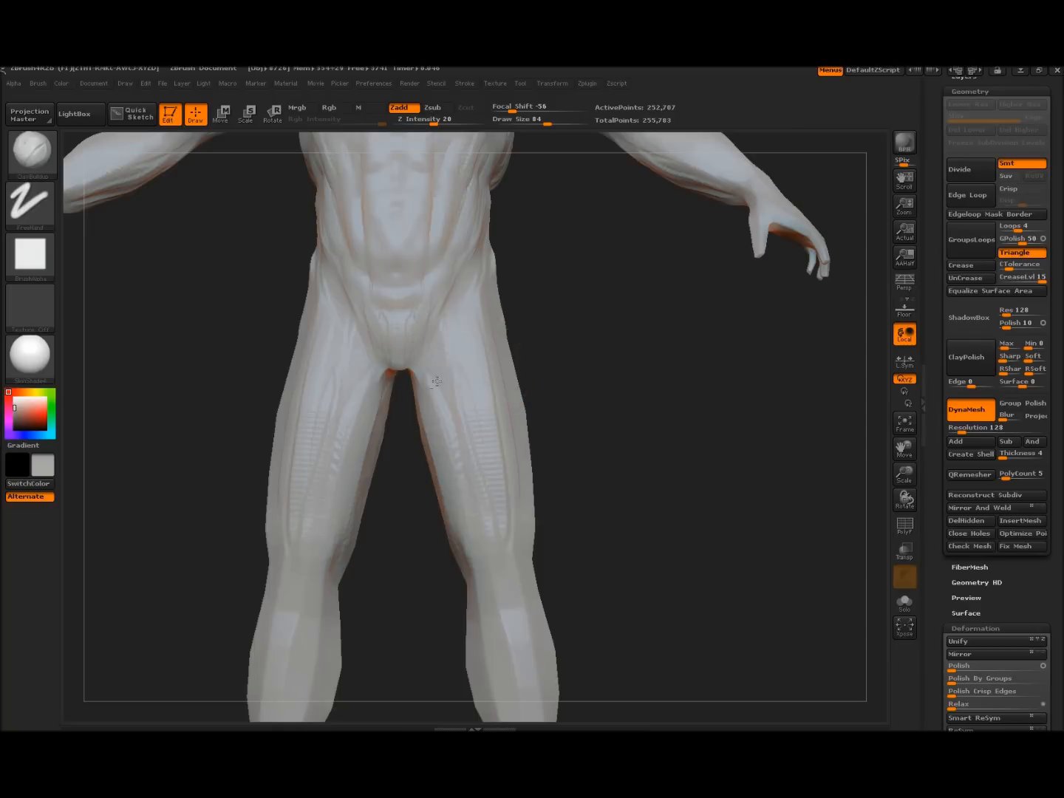
left_click_drag(450, 435, 466, 345)
Build up clay strokes along the rear and outer thighs
left_click_drag(576, 456, 475, 383)
mouse_move(620, 503)
left_mouse_down()
mouse_move(528, 473)
mouse_move(510, 478)
left_mouse_up()
mouse_move(481, 432)
left_mouse_down()
mouse_move(467, 518)
mouse_move(430, 539)
mouse_move(469, 504)
left_mouse_up()
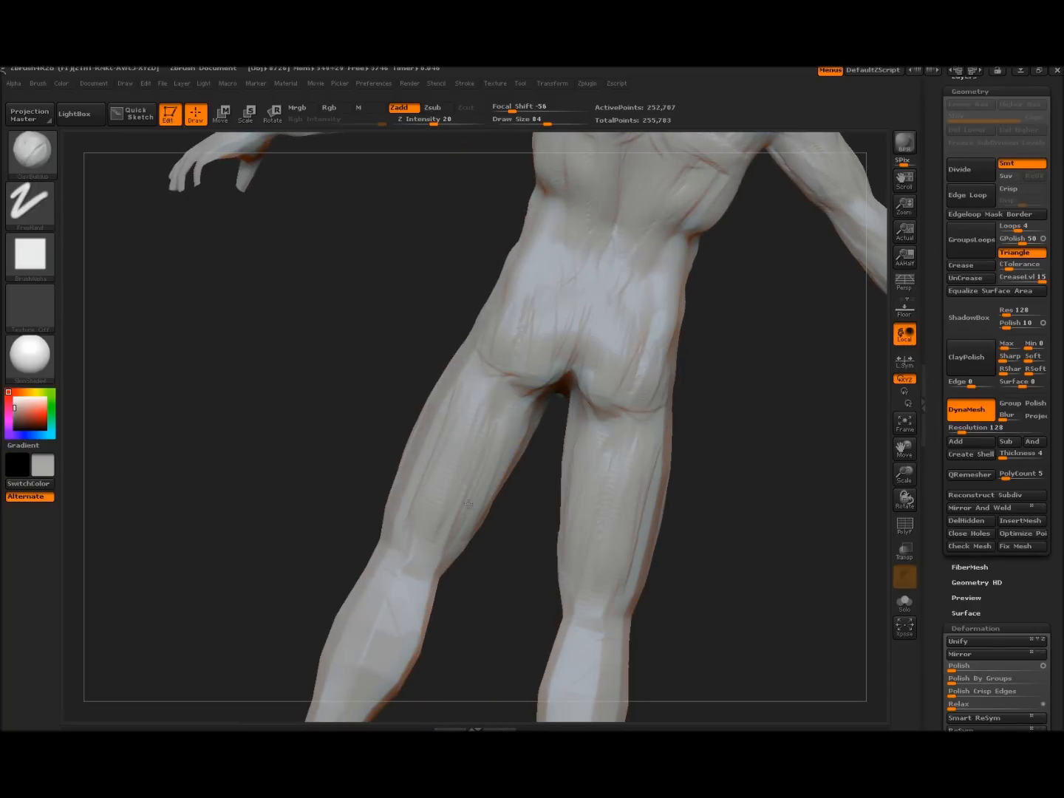
mouse_move(430, 432)
left_mouse_down()
mouse_move(397, 517)
mouse_move(435, 459)
mouse_move(431, 414)
left_mouse_up()
mouse_move(325, 399)
left_mouse_down()
mouse_move(375, 435)
mouse_move(639, 374)
mouse_move(674, 351)
mouse_move(682, 495)
mouse_move(628, 420)
left_mouse_up()
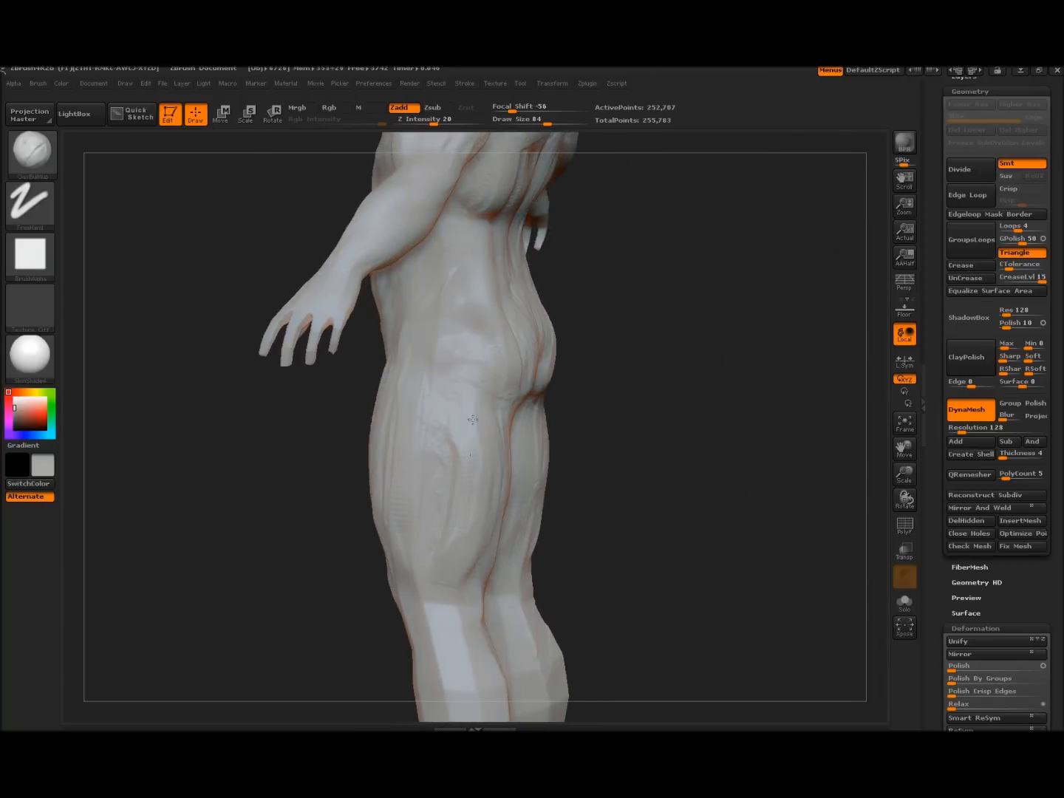
left_click_drag(624, 539, 527, 382)
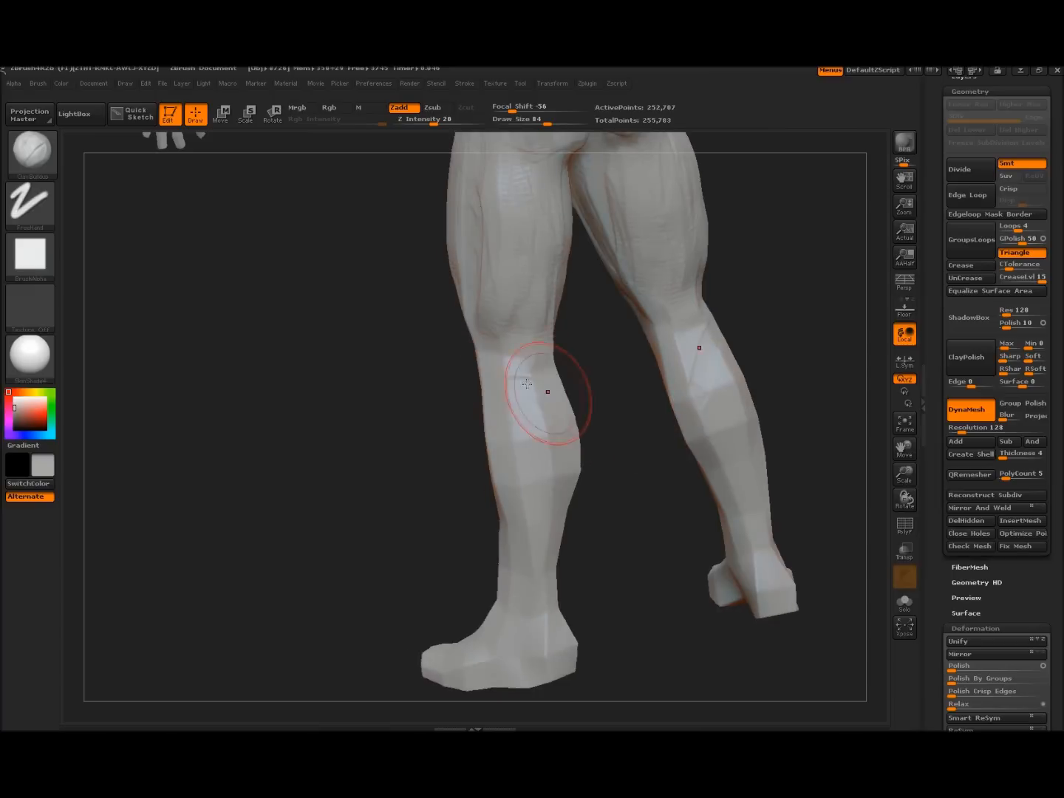
Resize the brush, orbit around the legs, and smooth the dark mark off the knee
key("bracketleft")
key("bracketright")
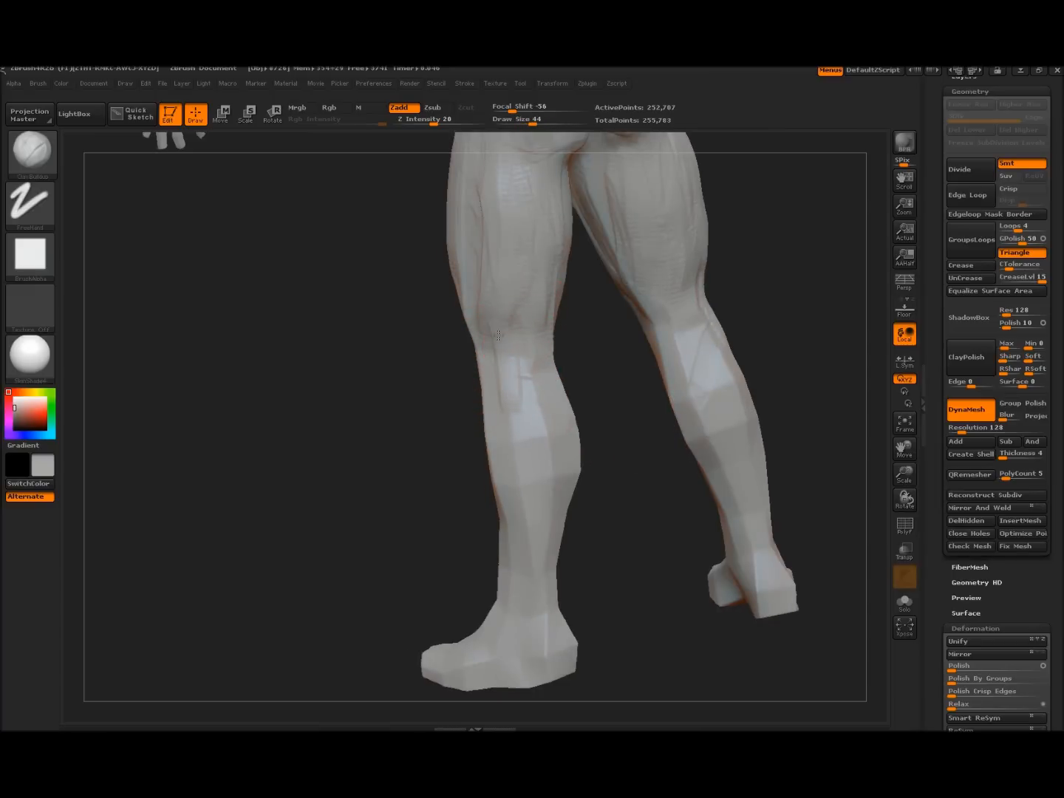
left_click_drag(586, 378, 550, 358)
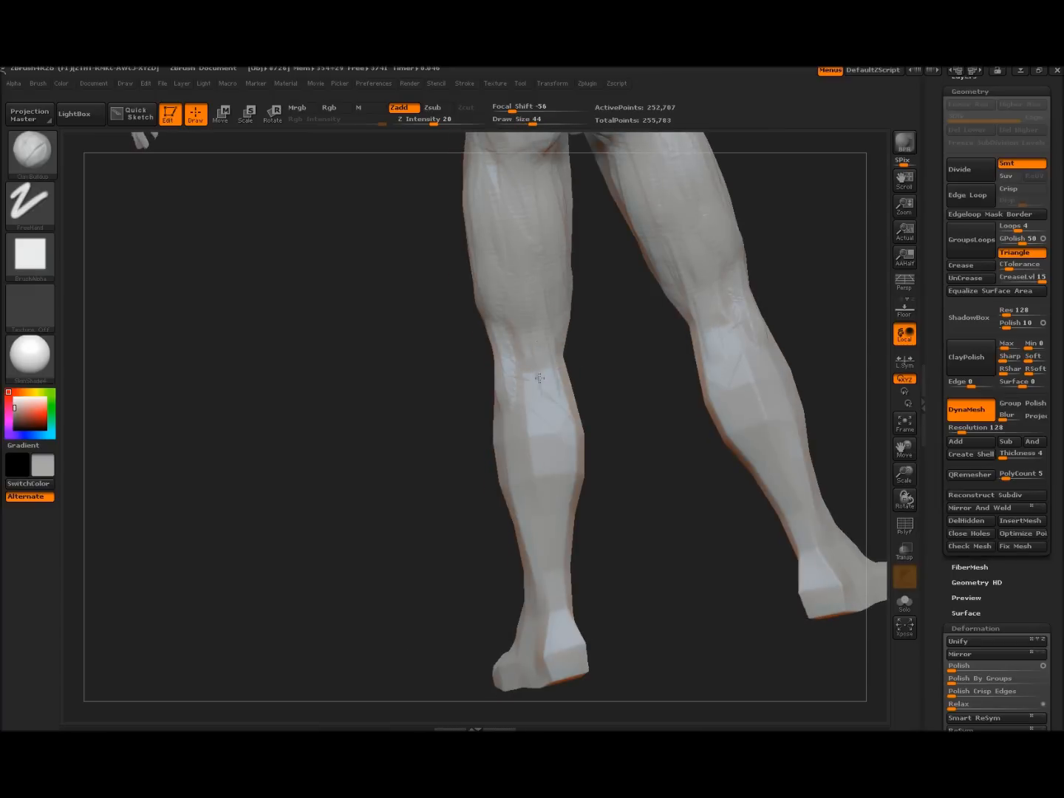
left_click_drag(371, 416, 501, 416)
left_click_drag(325, 362, 414, 306)
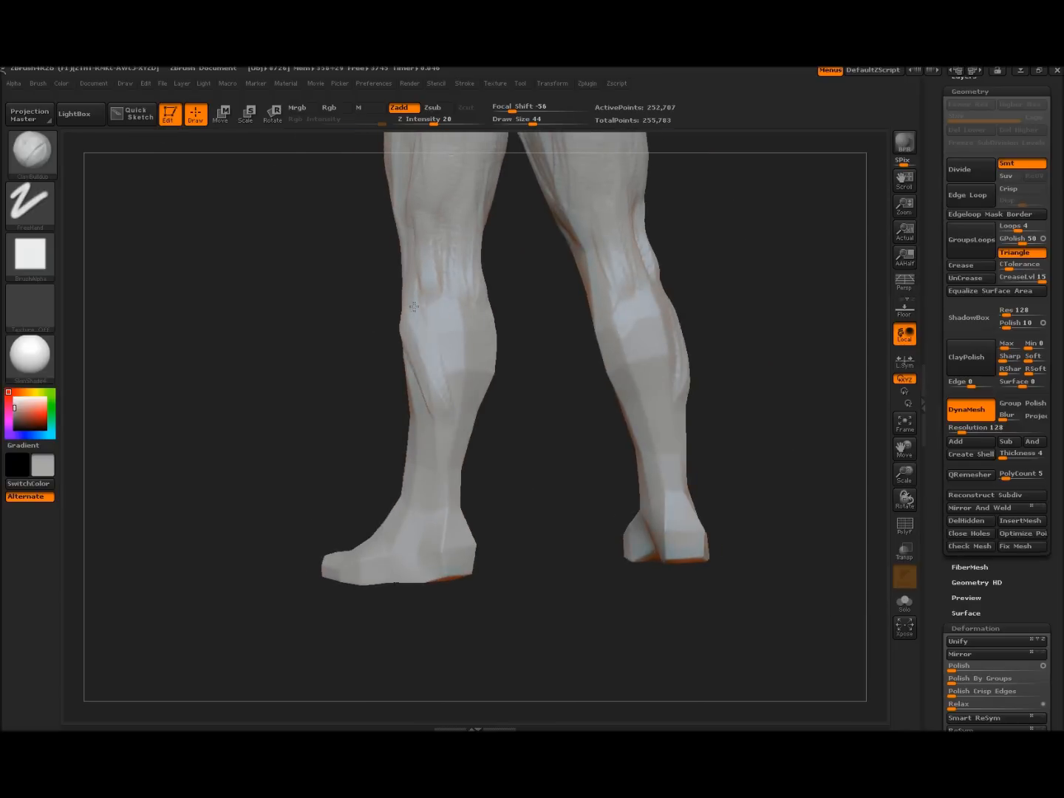
left_click_drag(548, 432, 483, 369)
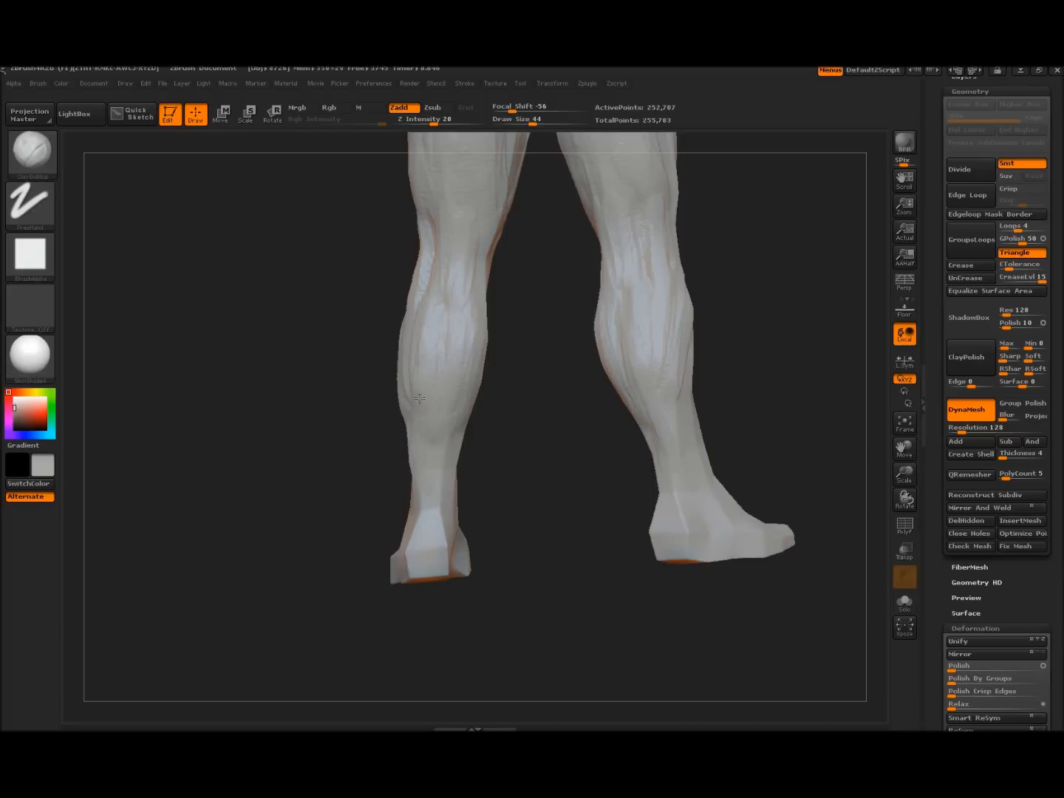
left_click_drag(295, 430, 456, 360)
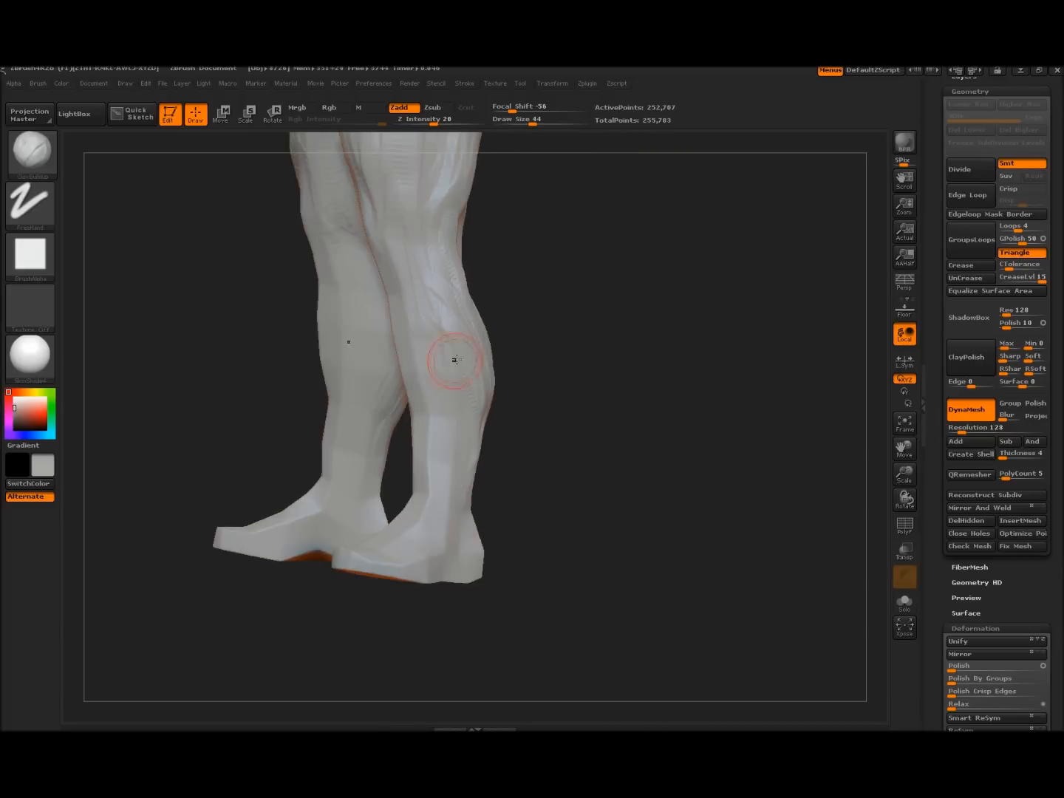
left_click_drag(529, 410, 508, 376)
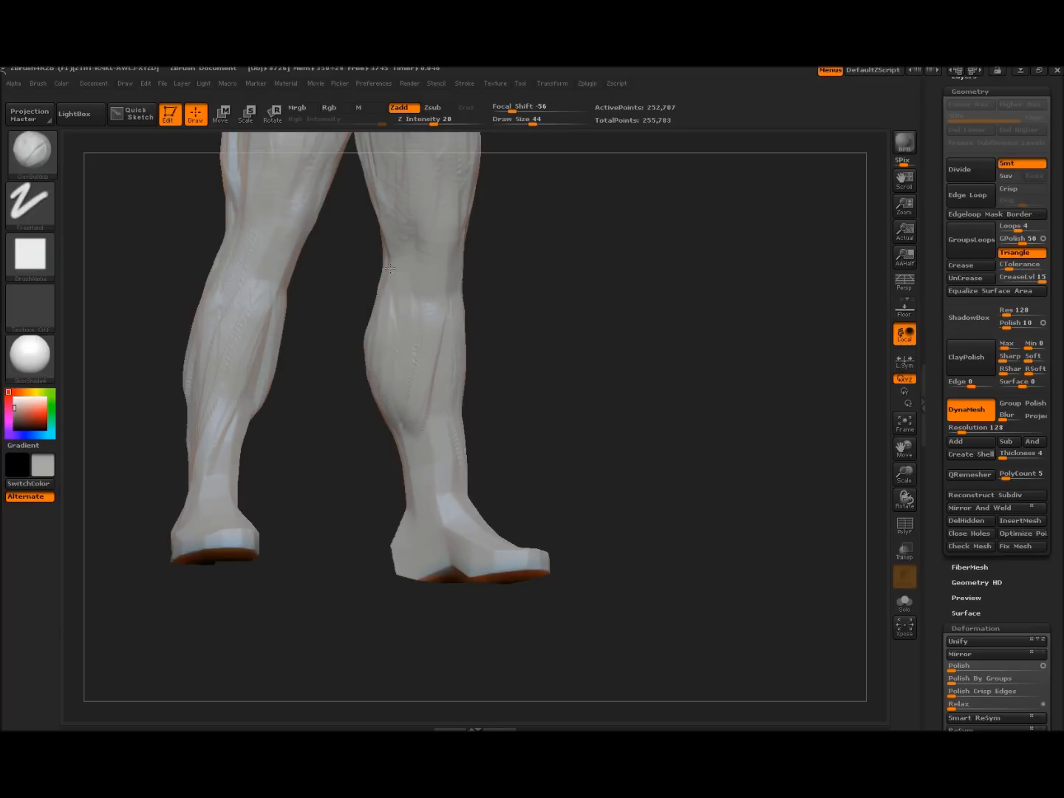
mouse_move(449, 320)
left_mouse_down()
mouse_move(522, 316)
mouse_move(425, 285)
left_mouse_up()
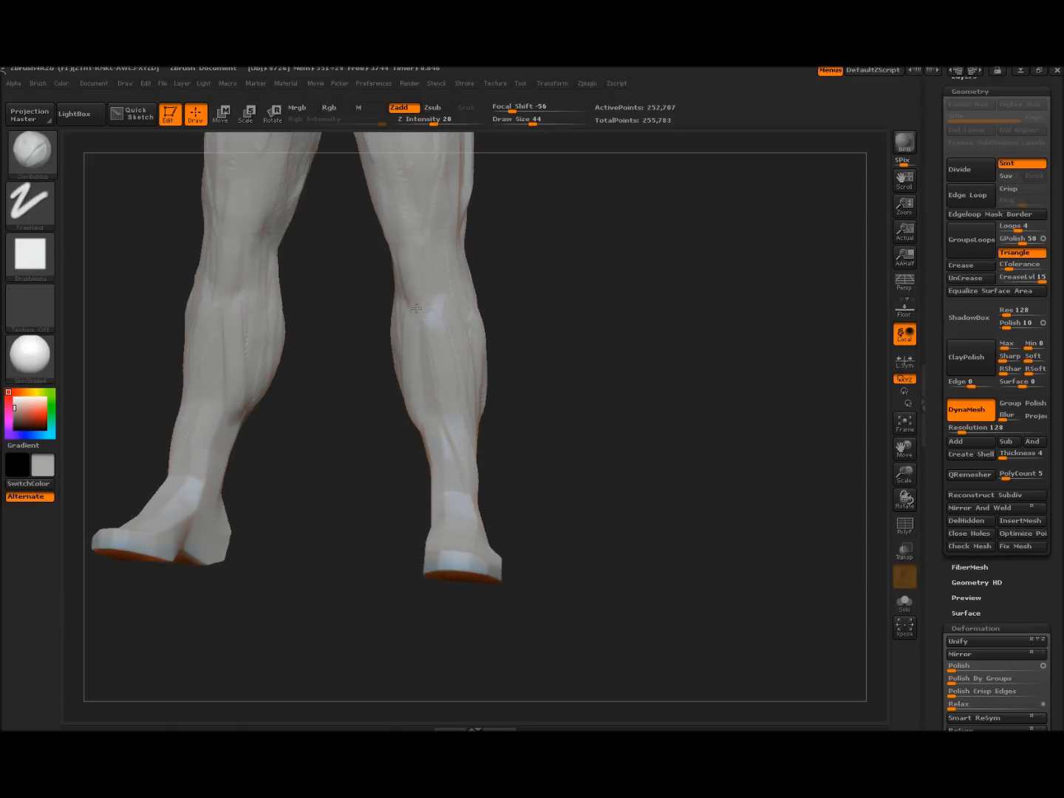
mouse_move(548, 293)
left_mouse_down("alt")
mouse_move(588, 356)
mouse_move(624, 347)
mouse_move(579, 357)
left_mouse_up("alt")
key("shift")
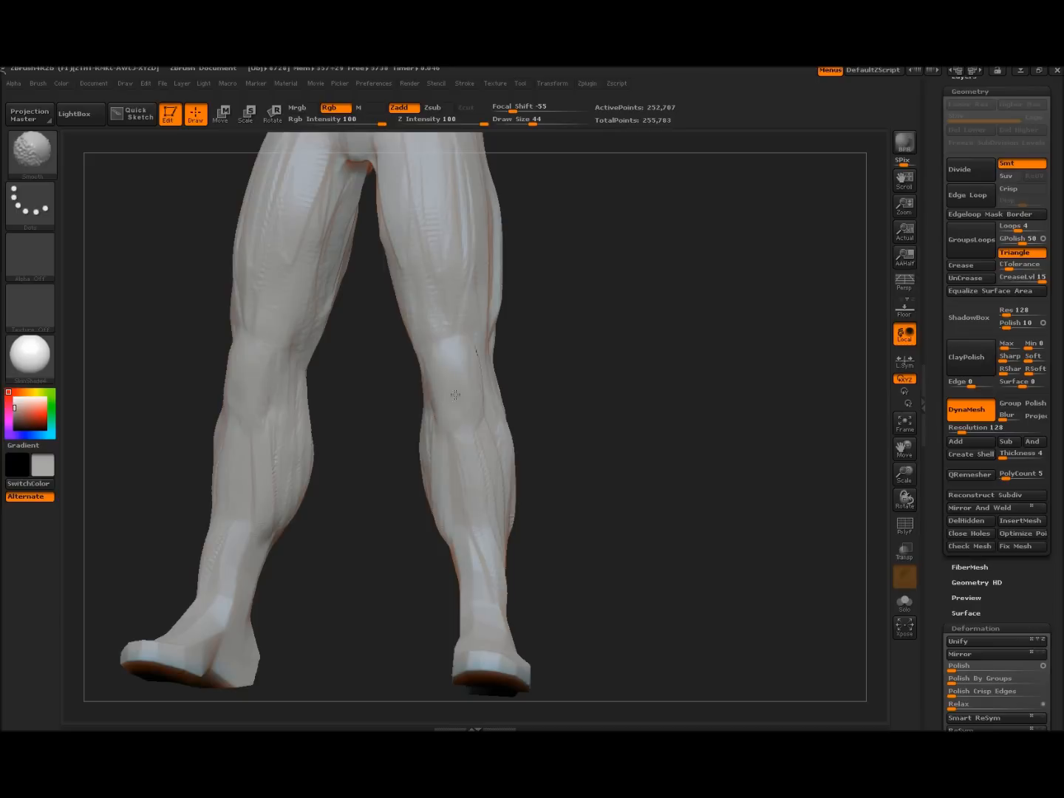
left_click_drag(444, 402, 447, 420, "shift")
Smooth the toe and the surface of the foot from several angles
left_click_drag(571, 463, 499, 348)
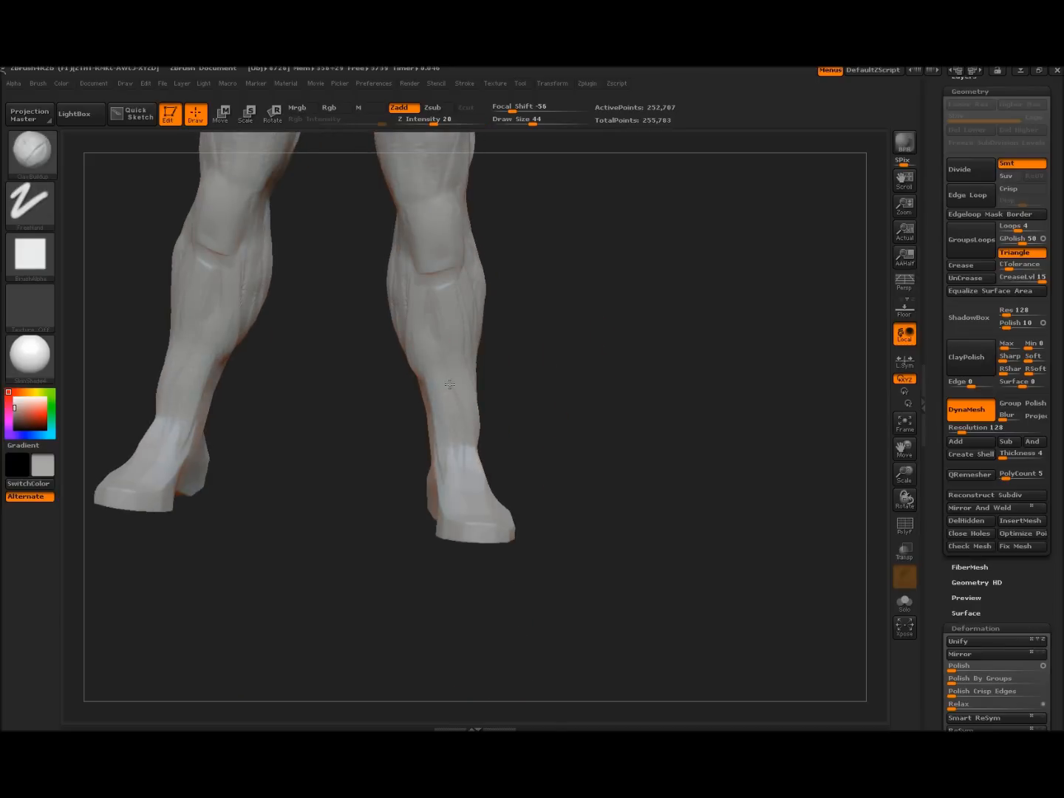
left_click_drag(567, 445, 521, 427)
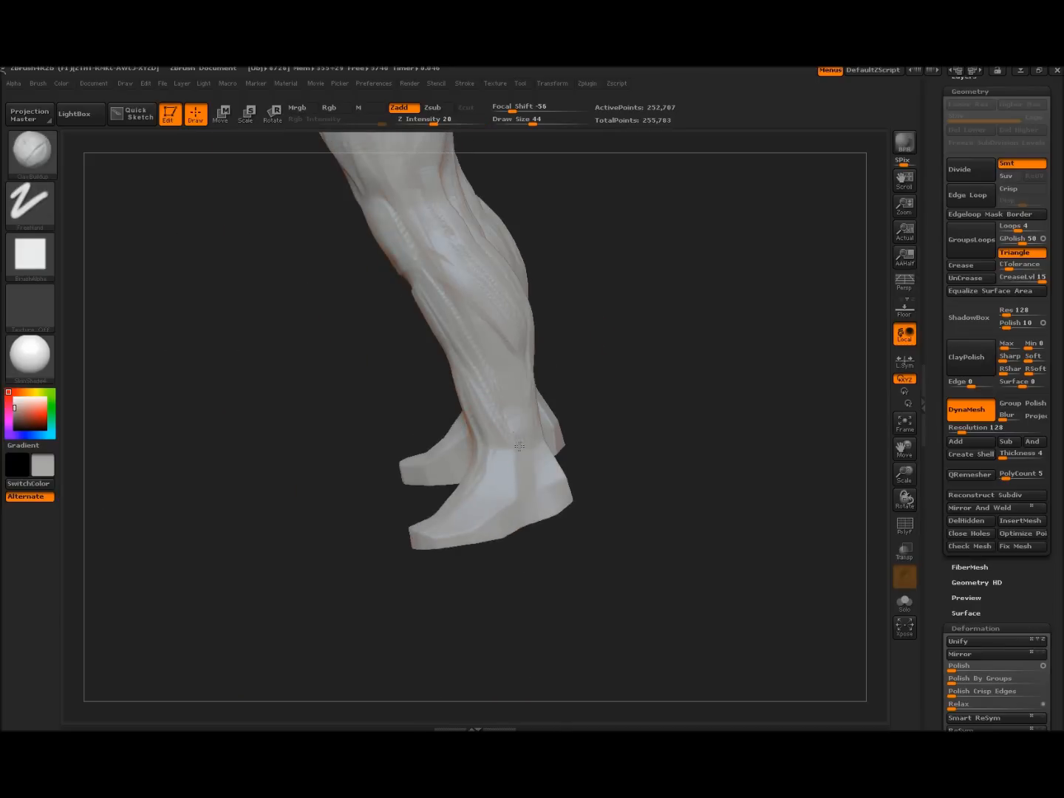
left_click_drag(612, 432, 567, 444)
key("shift")
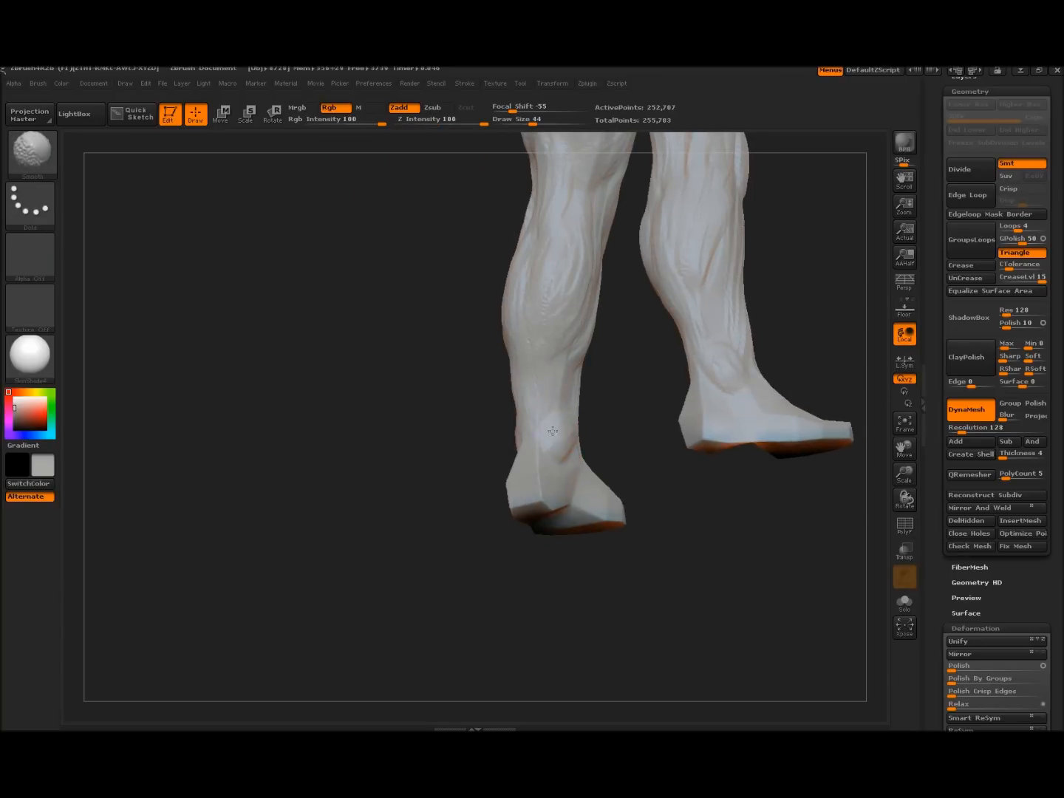
left_click_drag(456, 428, 528, 500)
key("shift")
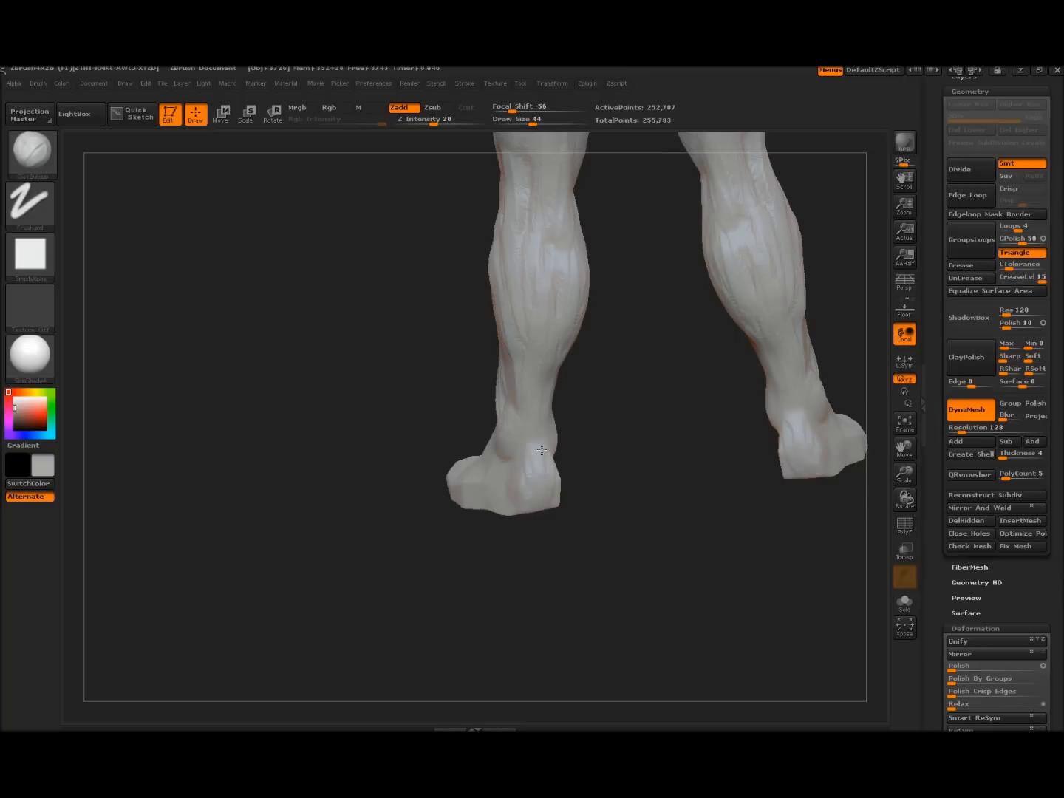
key("shift")
mouse_move(450, 510)
left_mouse_down()
mouse_move(451, 542)
mouse_move(480, 479)
left_mouse_up()
key("shift")
left_click_drag(393, 476, 392, 484, "shift")
mouse_move(290, 466)
left_mouse_down()
mouse_move(375, 489)
mouse_move(396, 484)
left_mouse_up()
left_click_drag(495, 460, 462, 459, "shift")
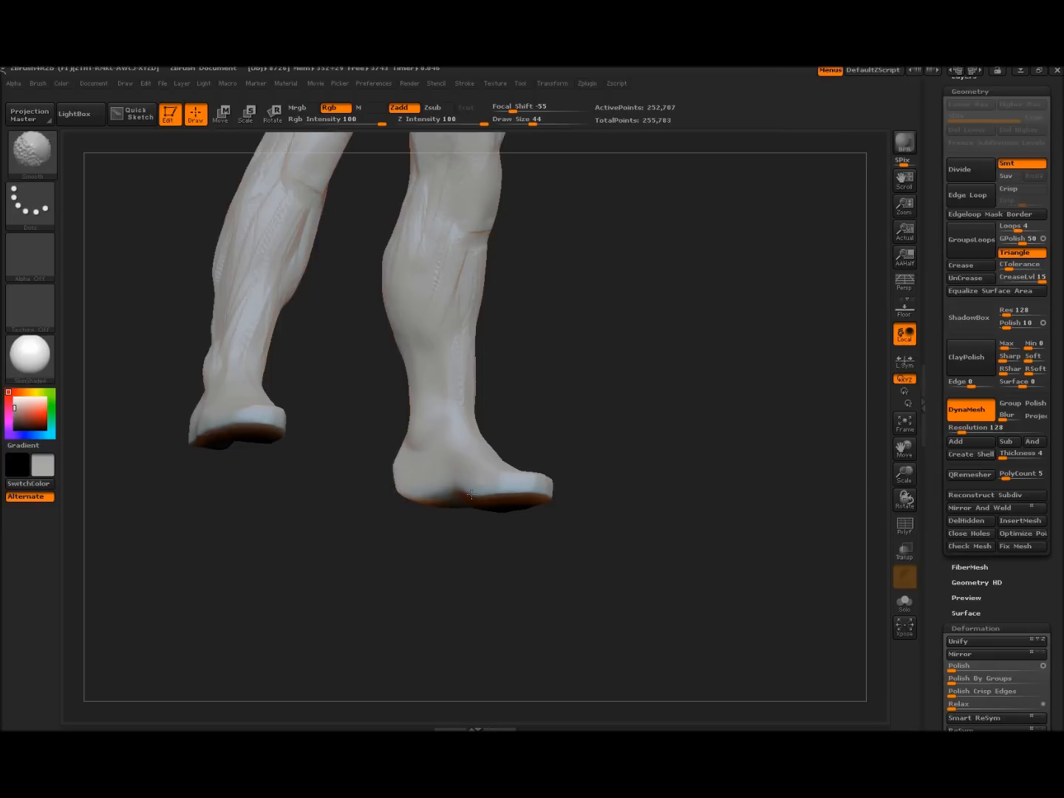
From a rear view, smooth the left lower calf and raise a tendon ridge up the ankle
left_click_drag(632, 444, 571, 367)
mouse_move(604, 325)
left_mouse_down("alt")
mouse_move(658, 470)
mouse_move(682, 411)
left_mouse_up("alt")
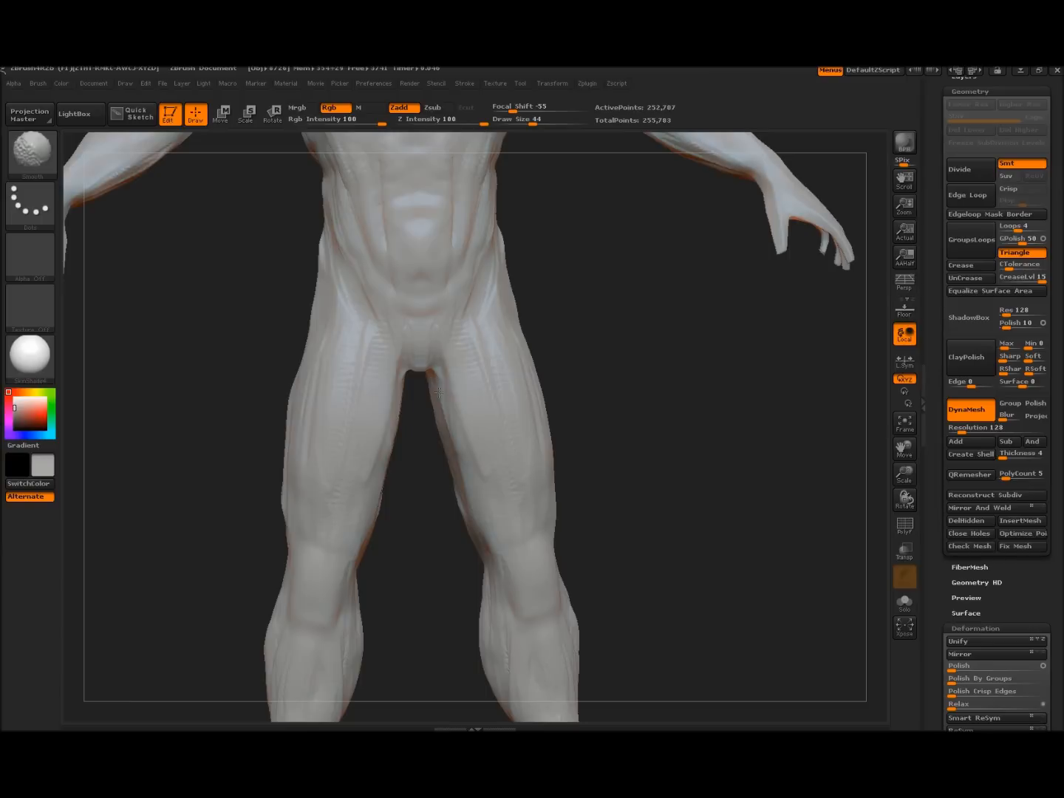
left_click_drag(627, 377, 626, 271, "alt")
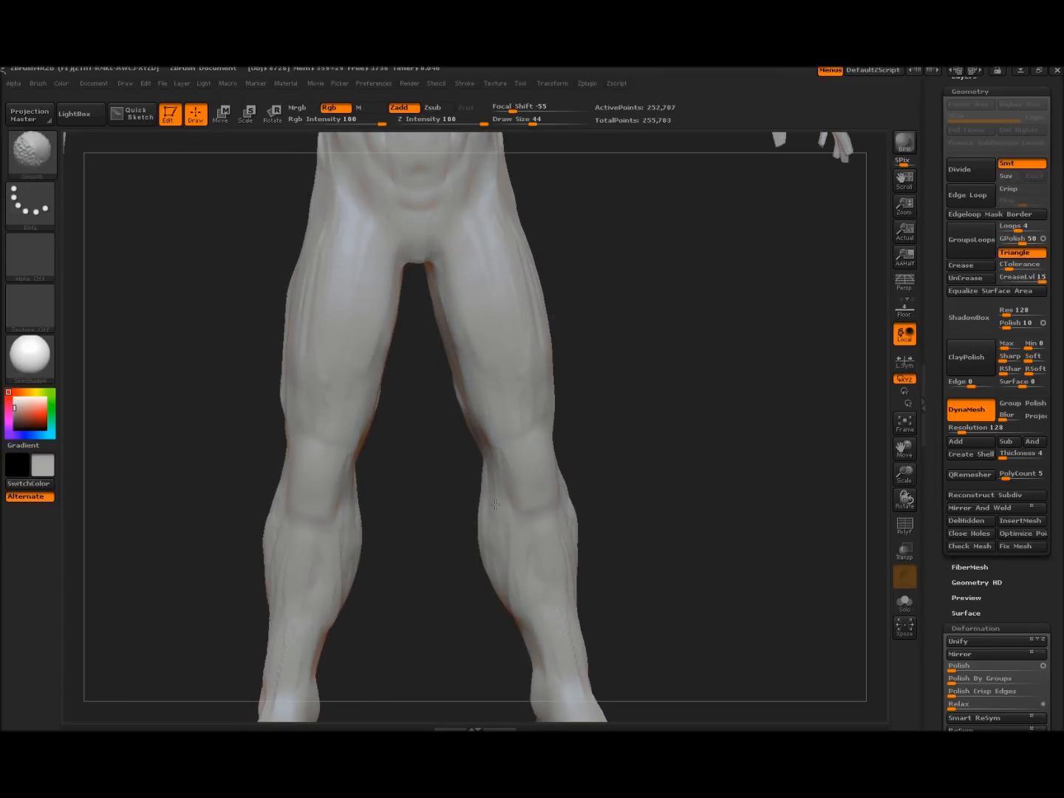
left_click_drag(674, 466, 620, 510)
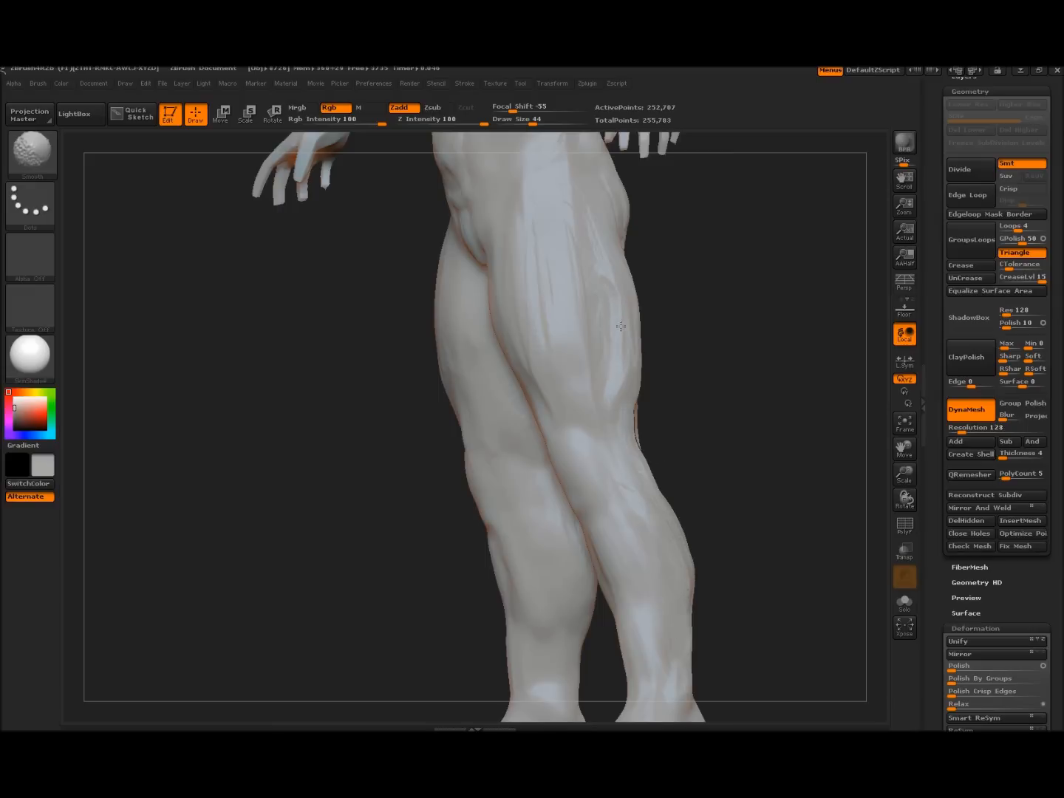
mouse_move(302, 322)
left_mouse_down("alt")
mouse_move(295, 292)
mouse_move(352, 395)
mouse_move(304, 371)
left_mouse_up("alt")
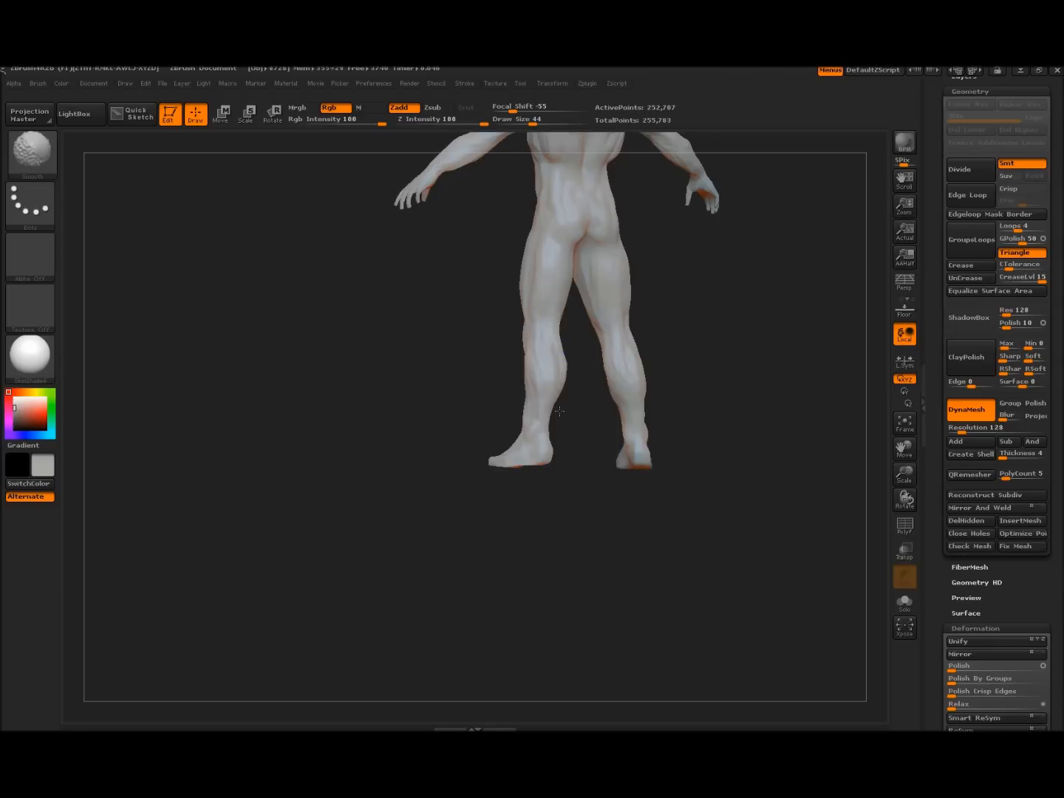
mouse_move(510, 484)
left_mouse_down()
mouse_move(562, 482)
mouse_move(569, 501)
mouse_move(629, 413)
left_mouse_up()
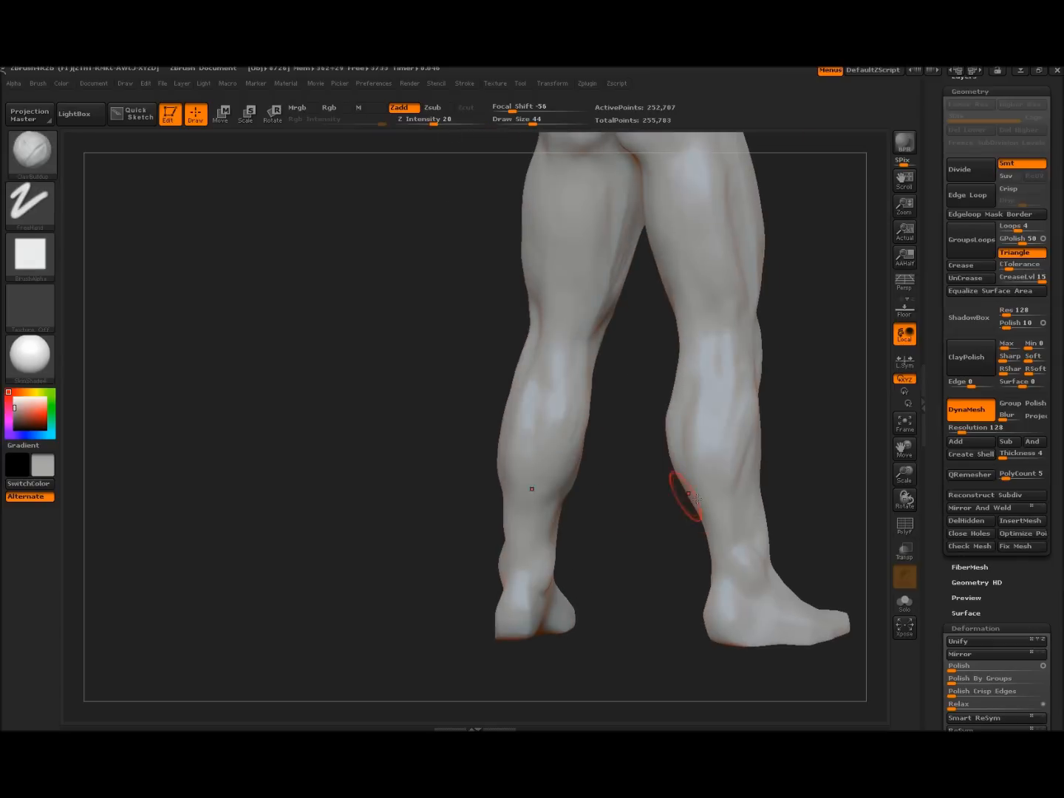
left_click_drag(790, 408, 682, 414)
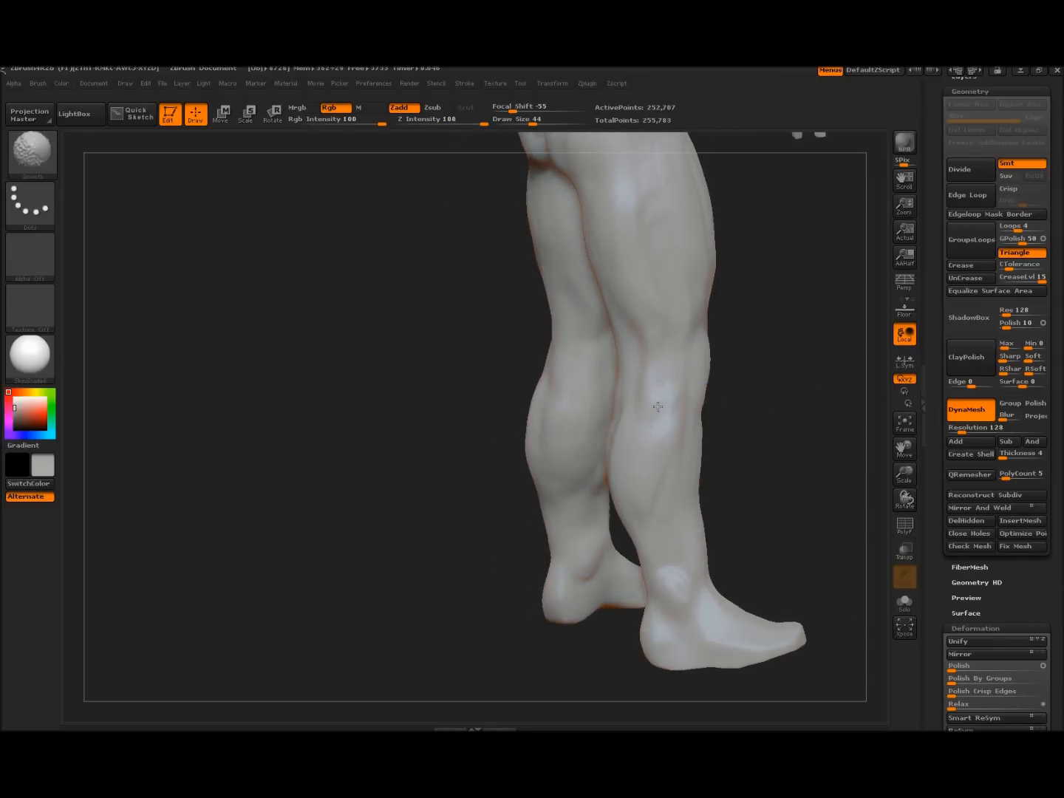
left_click_drag(363, 376, 454, 411)
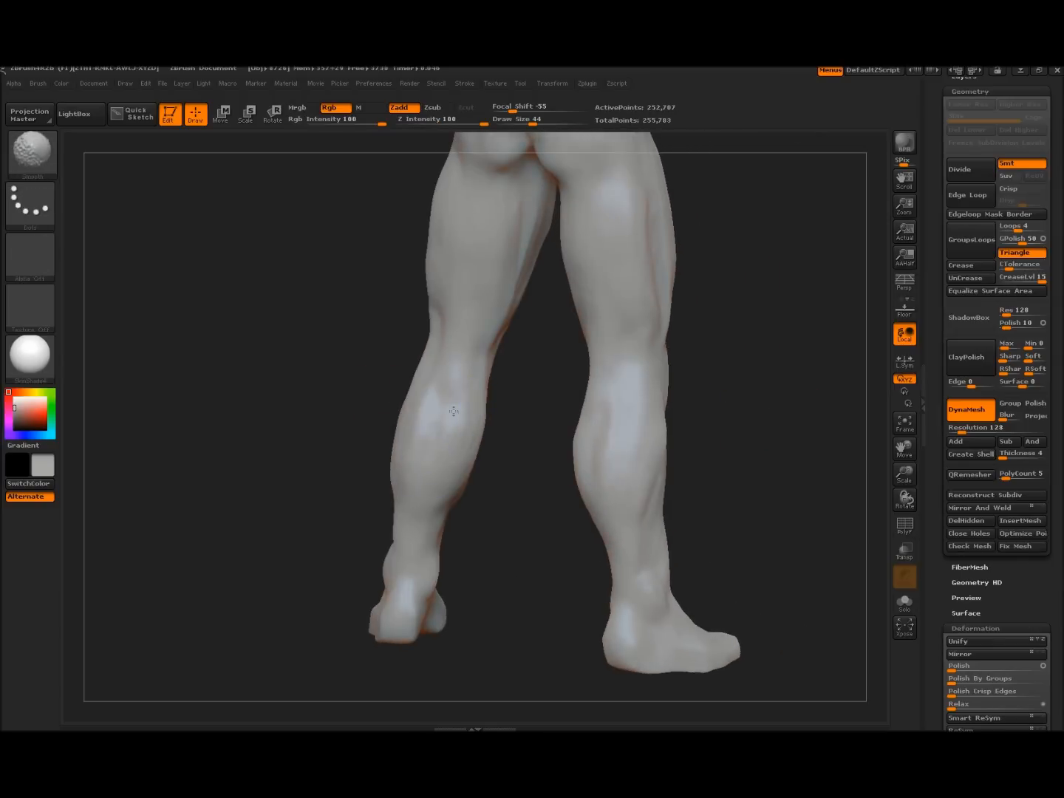
left_click_drag(436, 531, 431, 506, "shift")
mouse_move(419, 563)
left_mouse_down()
mouse_move(435, 483)
mouse_move(419, 516)
mouse_move(438, 482)
left_mouse_up()
From a straight back view, smooth the upper-back muscle striations
left_click_drag(526, 362, 503, 457, "alt")
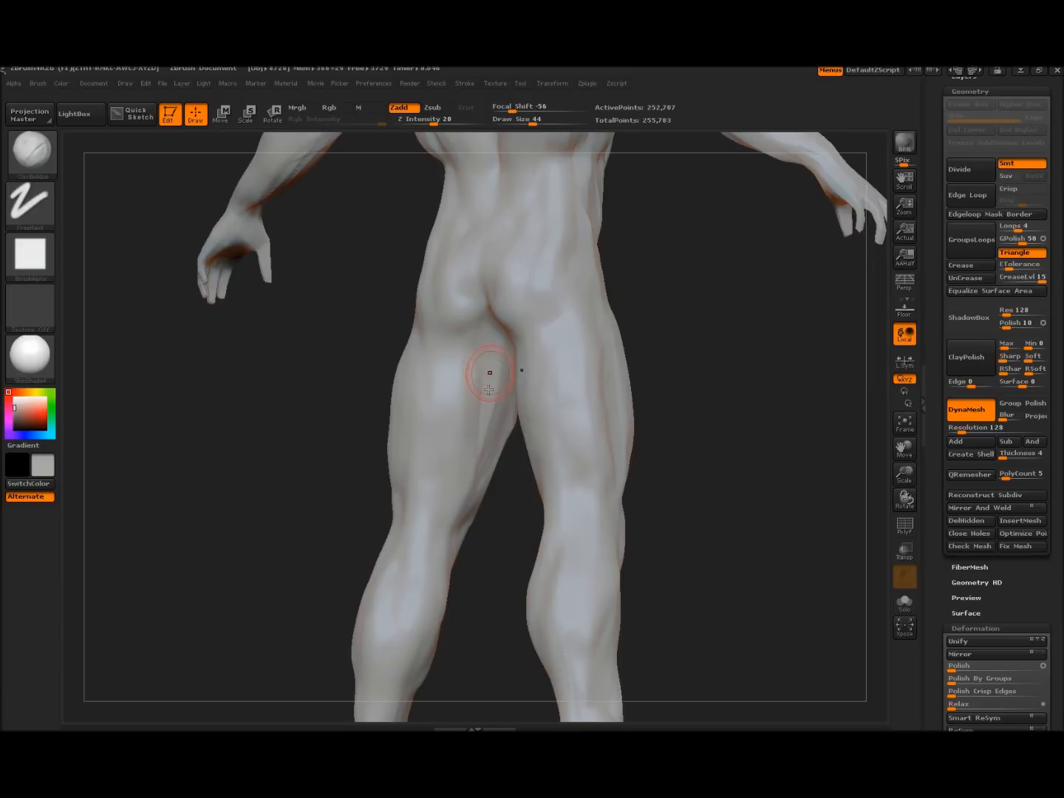
key("shift")
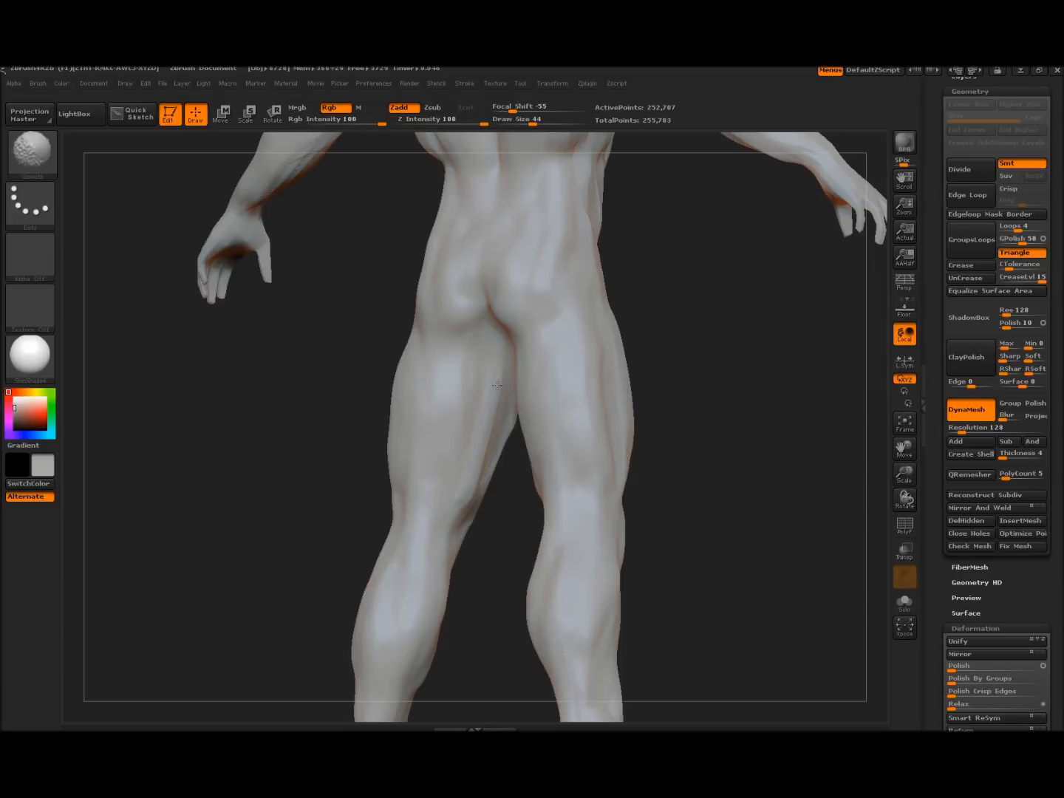
mouse_move(709, 328)
left_mouse_down("alt")
mouse_move(717, 514)
mouse_move(702, 446)
mouse_move(723, 455)
left_mouse_up("alt")
mouse_move(499, 269)
left_mouse_down("shift")
mouse_move(513, 237)
mouse_move(549, 244)
left_mouse_up("shift")
Turn the figure around to a centred, zoomed-in straight front view
left_click_drag(672, 459, 544, 435)
key("shift")
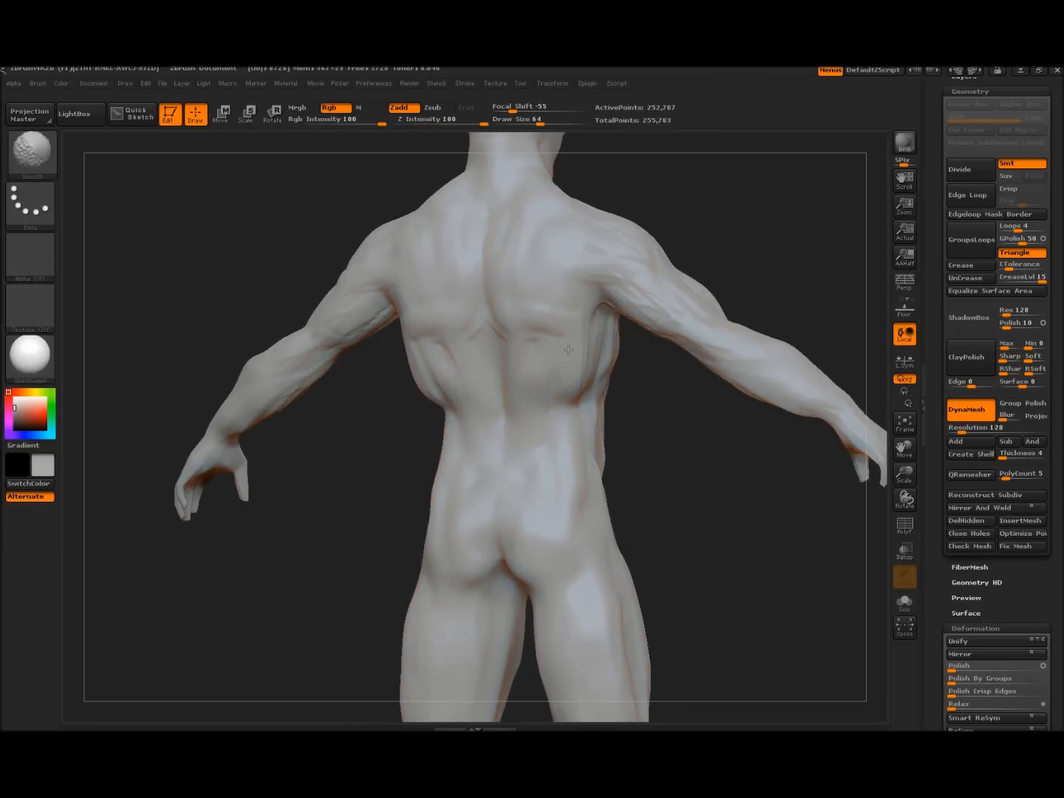
left_click_drag(669, 446, 606, 435)
key("shift")
left_click_drag(761, 279, 605, 274)
key("shift")
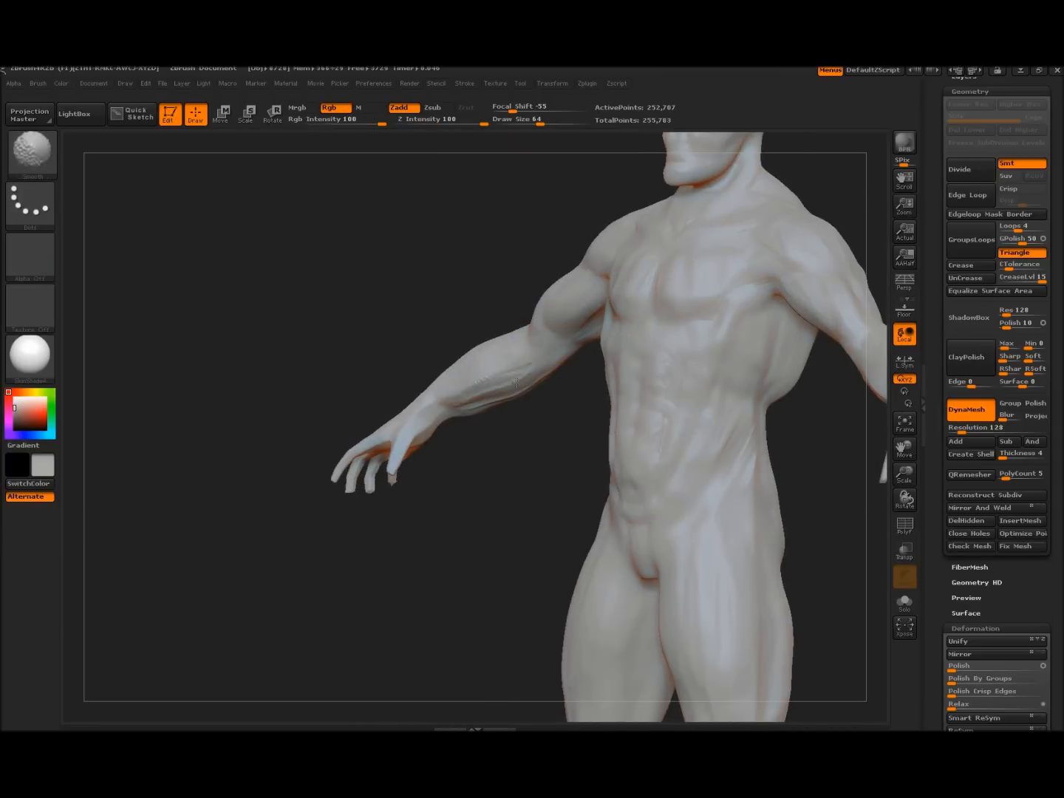
mouse_move(427, 427)
left_mouse_down()
mouse_move(506, 518)
mouse_move(488, 515)
mouse_move(393, 393)
mouse_move(694, 443)
mouse_move(580, 410)
left_mouse_up()
key("shift")
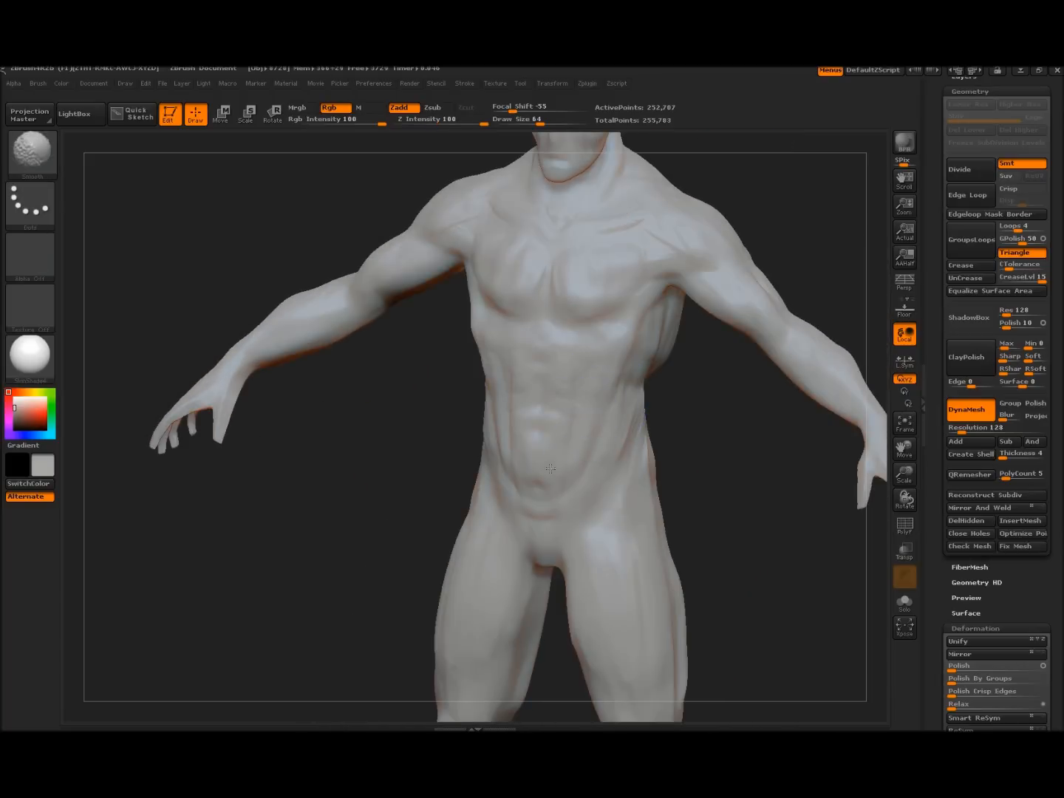
key("shift")
mouse_move(708, 428)
left_mouse_down()
mouse_move(713, 538)
mouse_move(695, 563)
mouse_move(660, 370)
left_mouse_up()
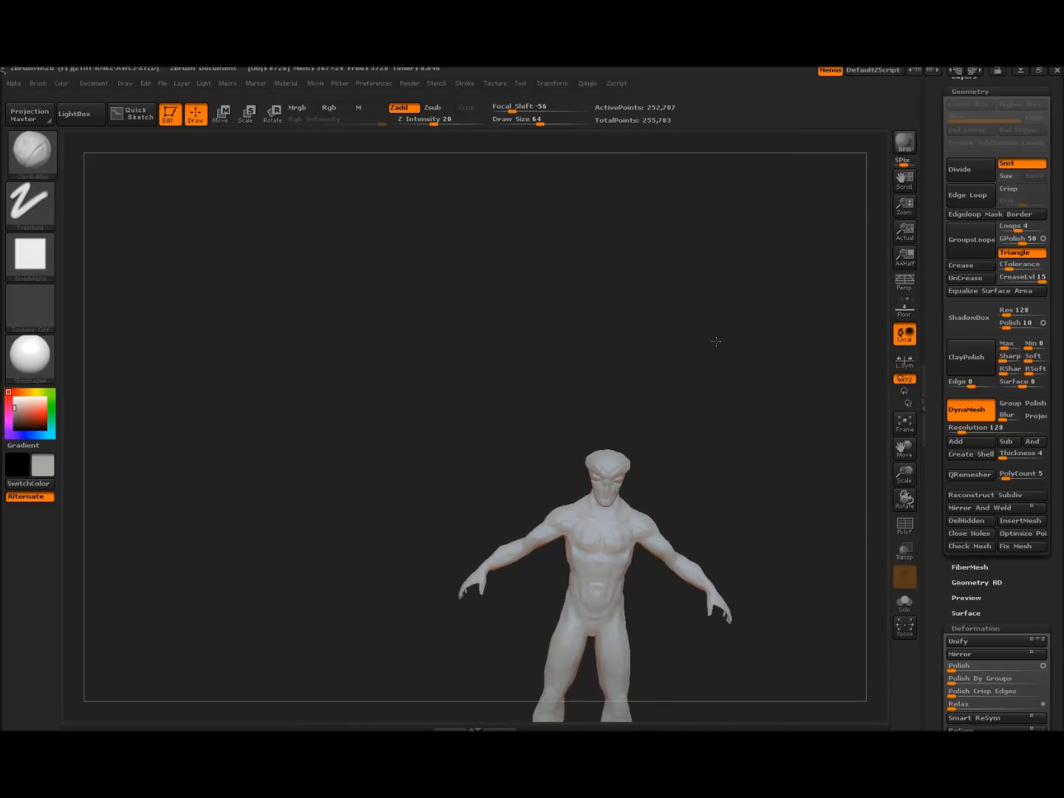
left_click_drag(718, 343, 654, 239, "alt")
mouse_move(682, 414)
left_mouse_down("shift")
mouse_move(706, 410)
mouse_move(702, 502)
mouse_move(672, 458)
mouse_move(712, 440)
mouse_move(705, 458)
mouse_move(695, 421)
mouse_move(721, 436)
mouse_move(705, 441)
left_mouse_up("shift")
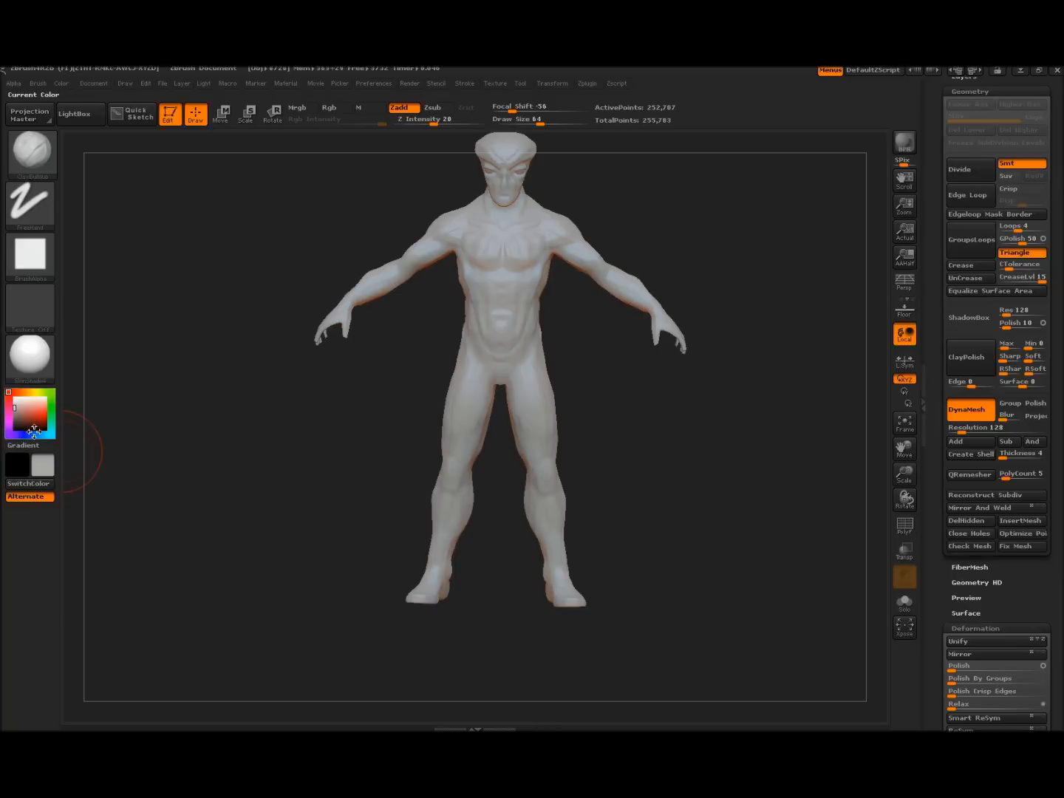
Try a light blue colour on the figure, then revert it to off-white
left_click(33, 435)
left_click(33, 415)
left_click_drag(32, 415, 21, 409)
mouse_move(237, 462)
left_mouse_down()
mouse_move(256, 459)
mouse_move(249, 454)
left_mouse_up()
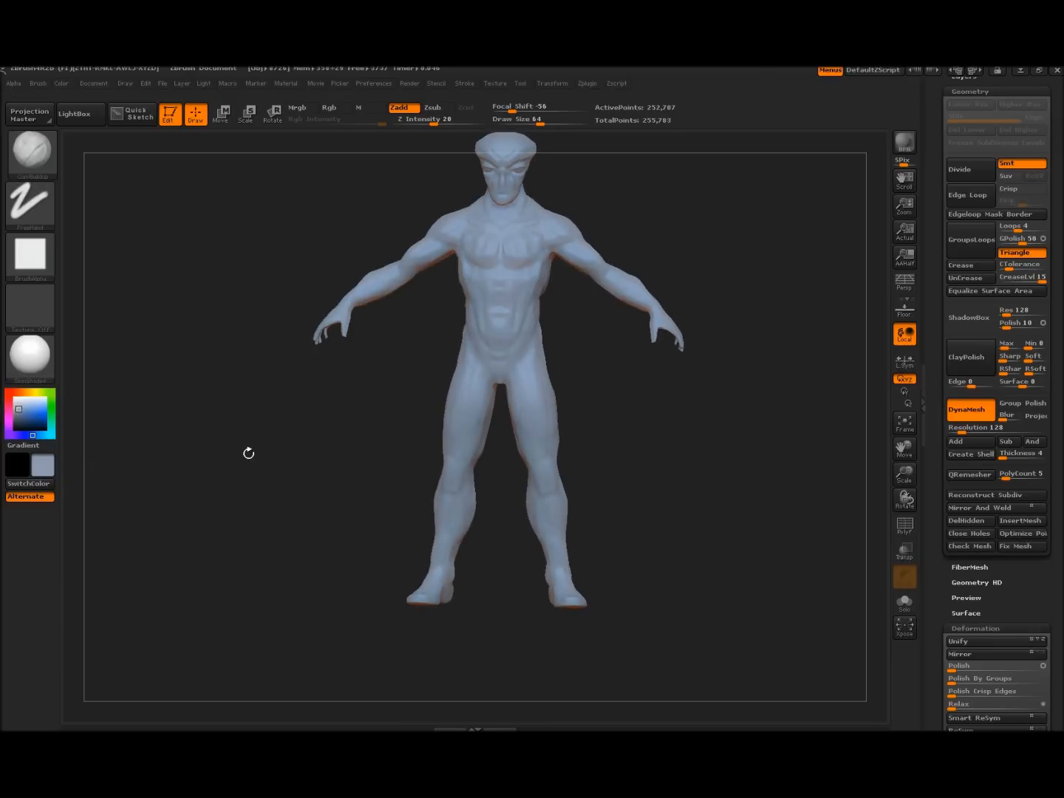
left_click(14, 405)
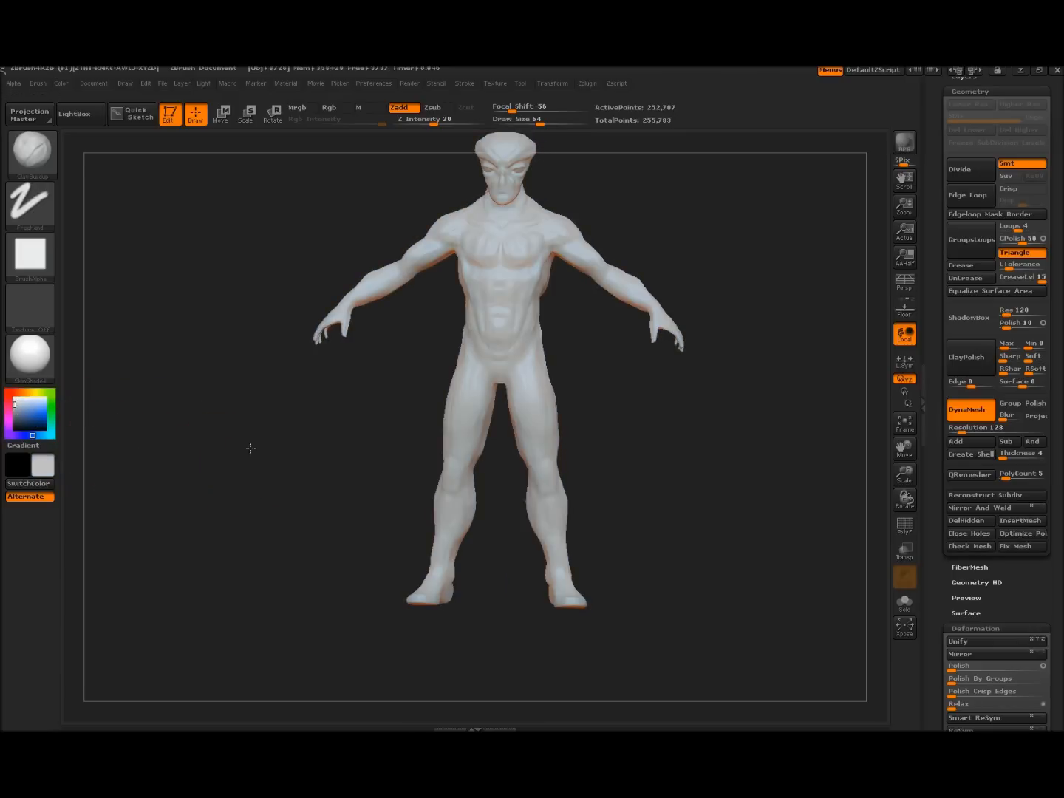
Zoom in and frame the head and torso in a near-front view
left_click_drag(251, 448, 269, 448)
left_click_drag(631, 414, 641, 458, "alt")
left_click_drag(665, 169, 783, 302, "alt")
left_click_drag(787, 511, 777, 400, "alt")
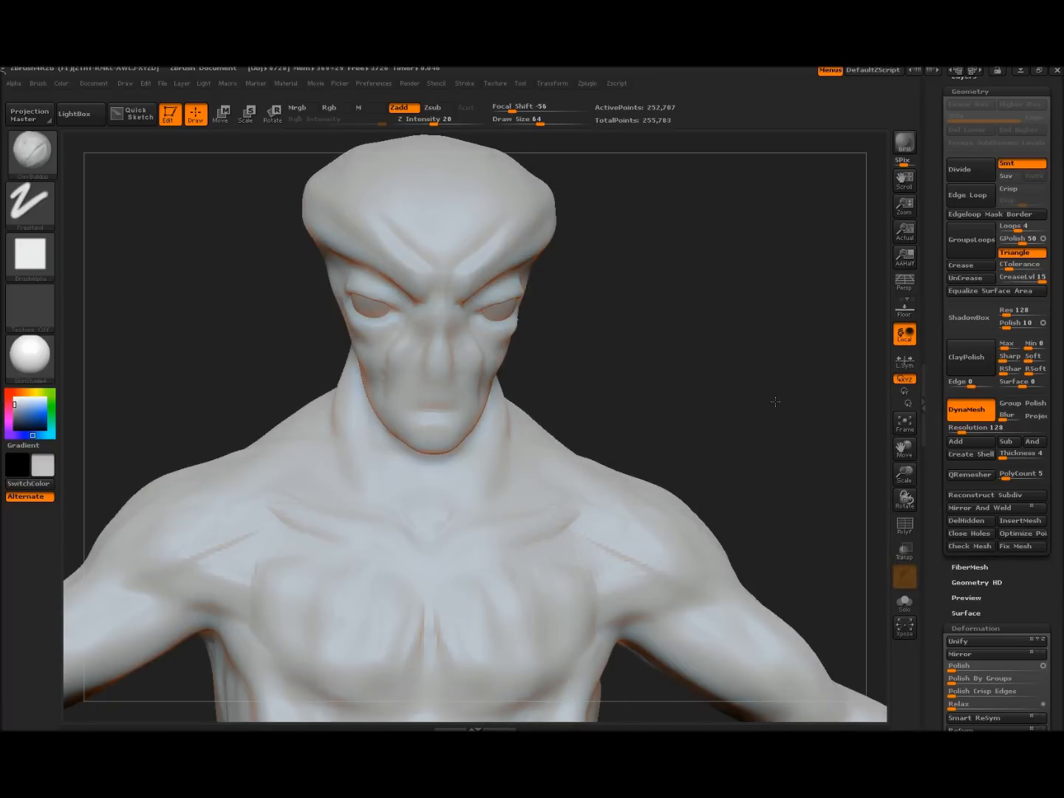
Soften the collarbone, then turn the head to a three-quarter view of the eye
left_click_drag(575, 519, 556, 533, "shift")
mouse_move(703, 437)
left_mouse_down()
mouse_move(696, 423)
mouse_move(740, 406)
mouse_move(753, 518)
mouse_move(754, 338)
mouse_move(765, 492)
mouse_move(751, 395)
mouse_move(681, 464)
mouse_move(755, 561)
mouse_move(741, 545)
mouse_move(770, 562)
mouse_move(774, 533)
left_mouse_up()
left_click_drag(643, 445, 706, 501, "alt")
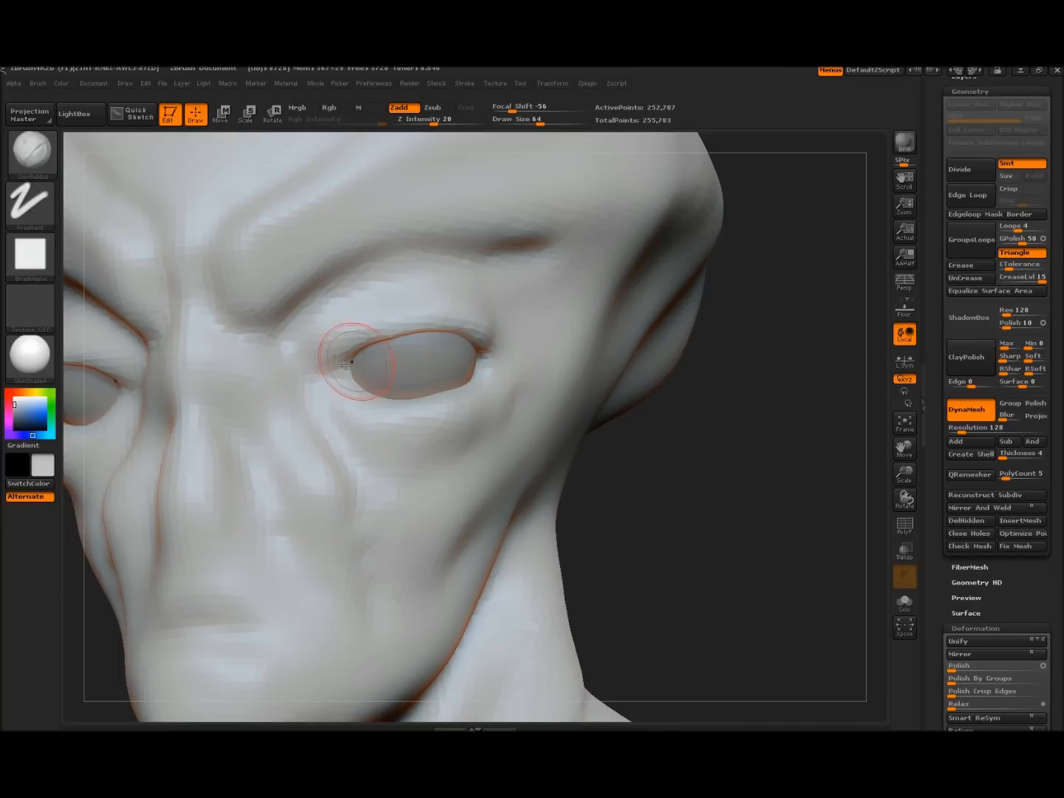
Build up the upper eyelid and under-eye folds, undo one stroke, and smooth the under-eye bag
left_click_drag(324, 367, 412, 334)
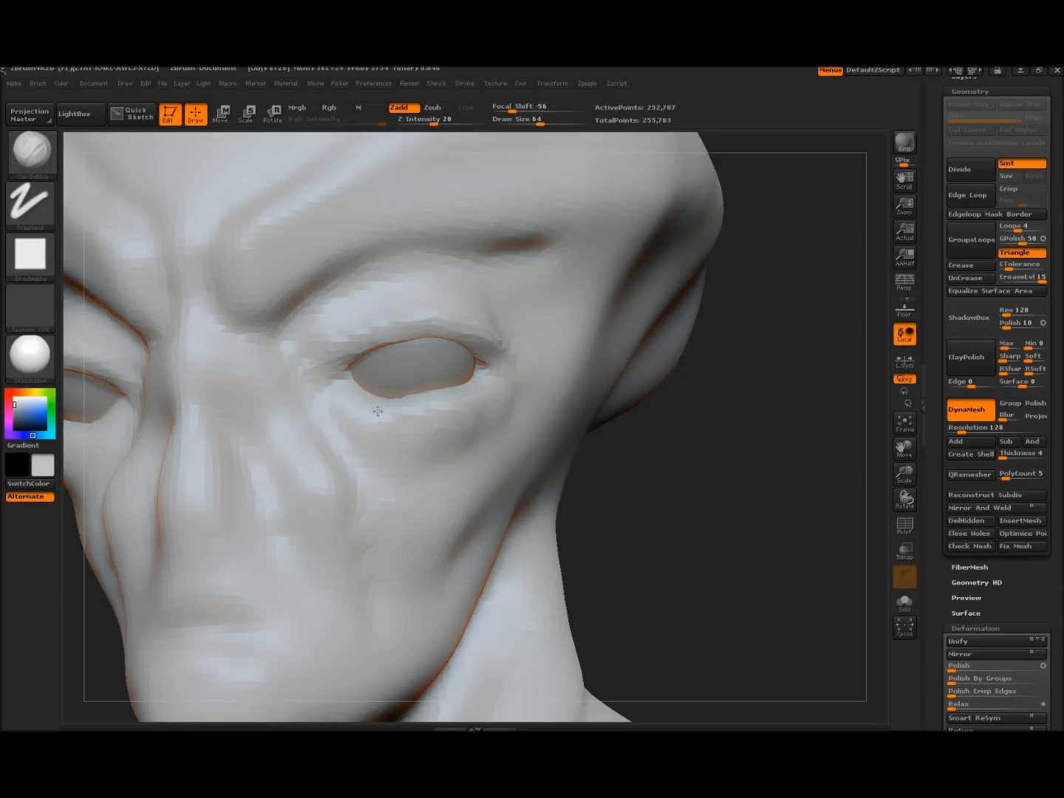
mouse_move(349, 403)
left_mouse_down()
mouse_move(437, 442)
mouse_move(414, 440)
mouse_move(504, 400)
left_mouse_up()
left_click_drag(365, 416, 416, 440)
key("ctrl+z")
mouse_move(343, 411)
left_mouse_down()
mouse_move(388, 439)
mouse_move(352, 442)
mouse_move(377, 431)
mouse_move(467, 433)
mouse_move(415, 429)
mouse_move(504, 414)
left_mouse_up()
left_click_drag(385, 429, 452, 410, "shift")
left_click_drag(716, 506, 675, 500)
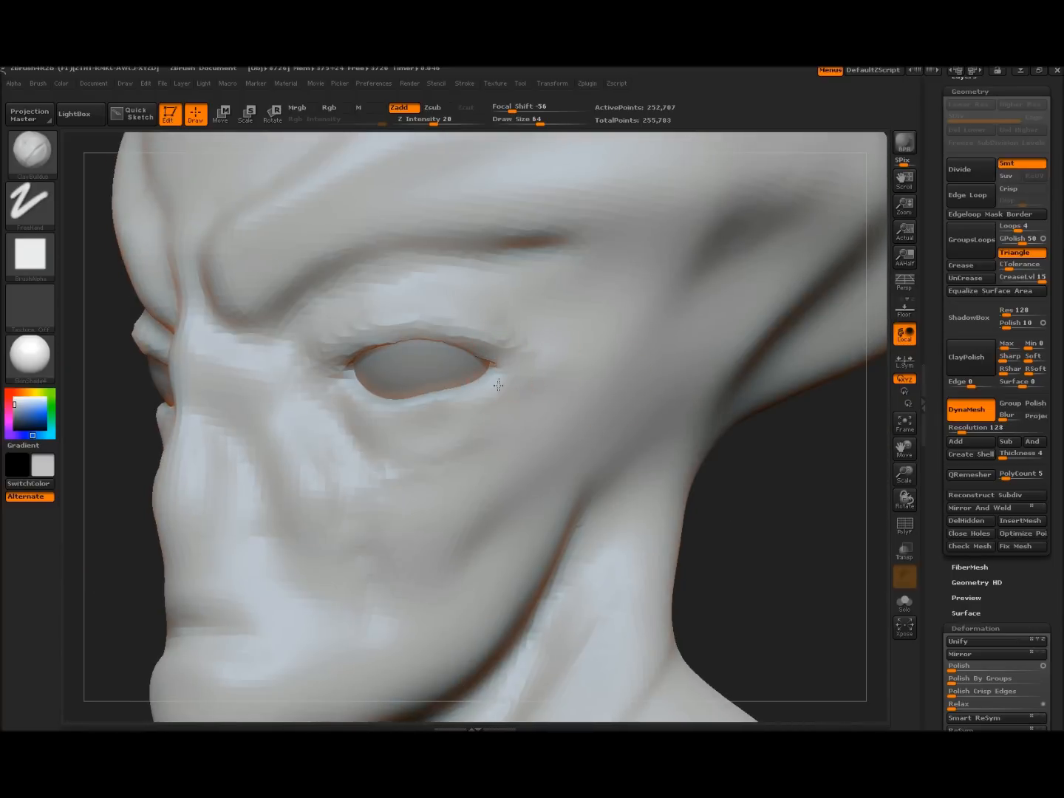
left_click(30, 151)
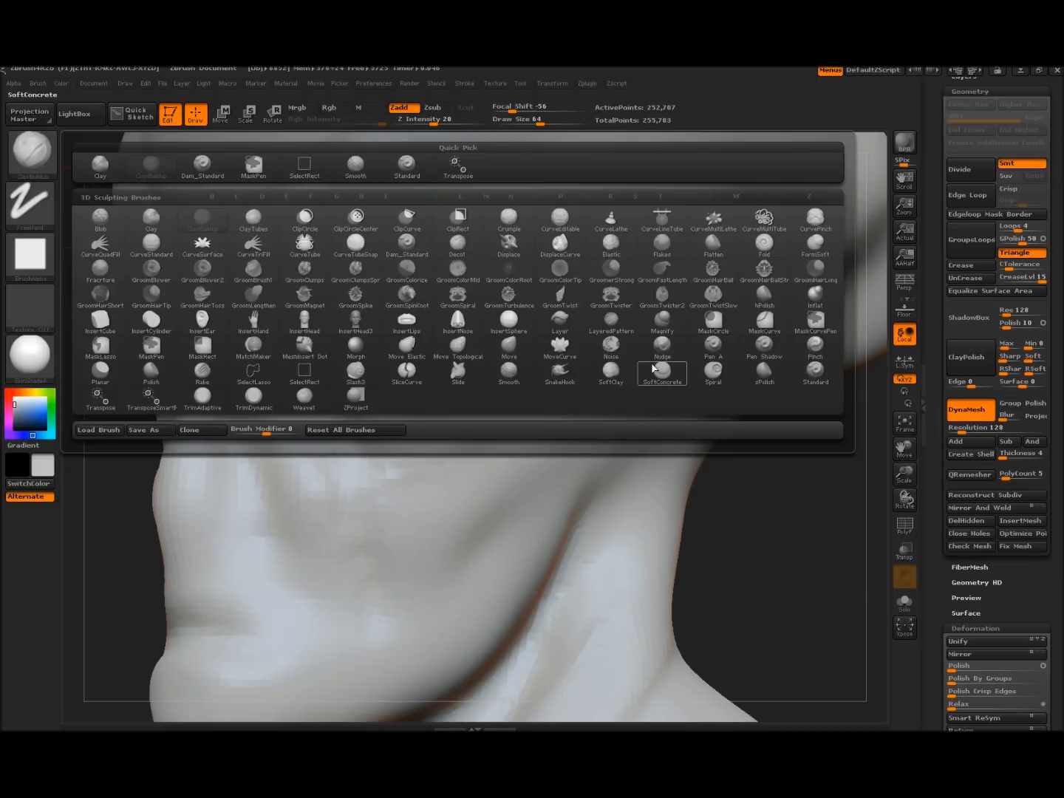
With the Move brush at size 94, pull the eye's outer corner inward
key("m")
key("v")
left_click_drag(781, 541, 776, 518)
key("bracketright")
key("bracketright")
key("bracketright")
key("bracketright")
key("bracketright")
key("bracketright")
key("bracketright")
key("bracketright")
key("bracketright")
key("bracketright")
key("bracketright")
key("bracketright")
left_click_drag(486, 368, 425, 378)
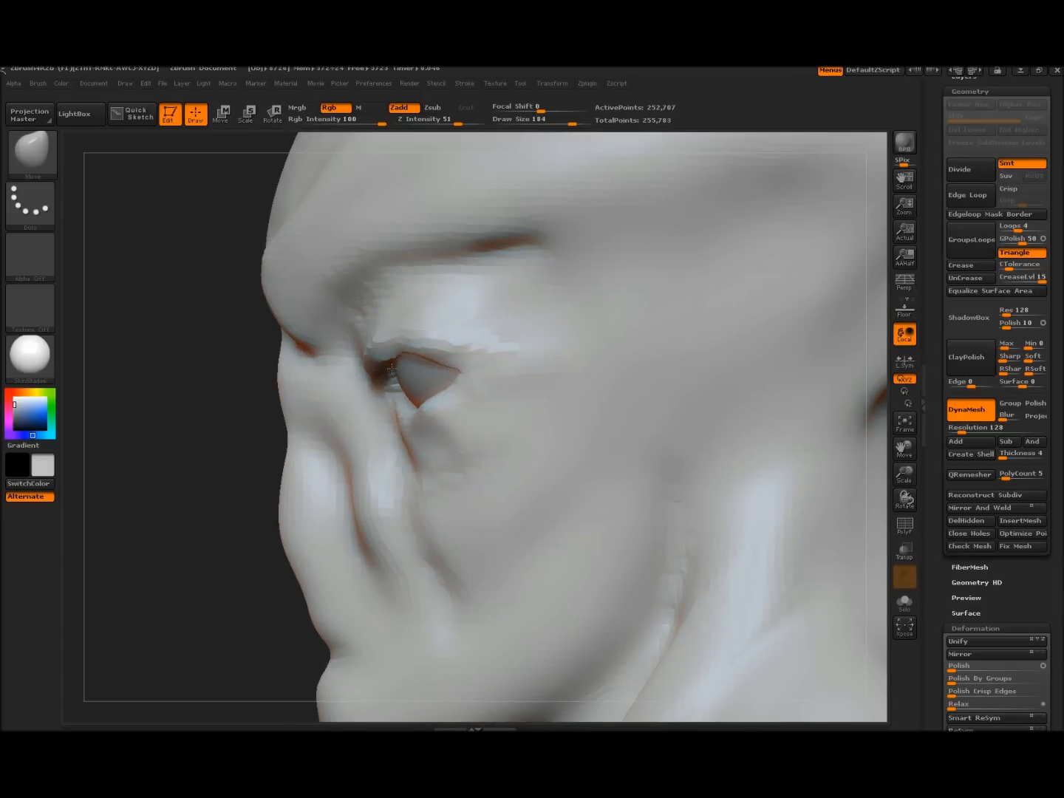
left_click_drag(204, 415, 255, 415)
left_click_drag(493, 367, 474, 349)
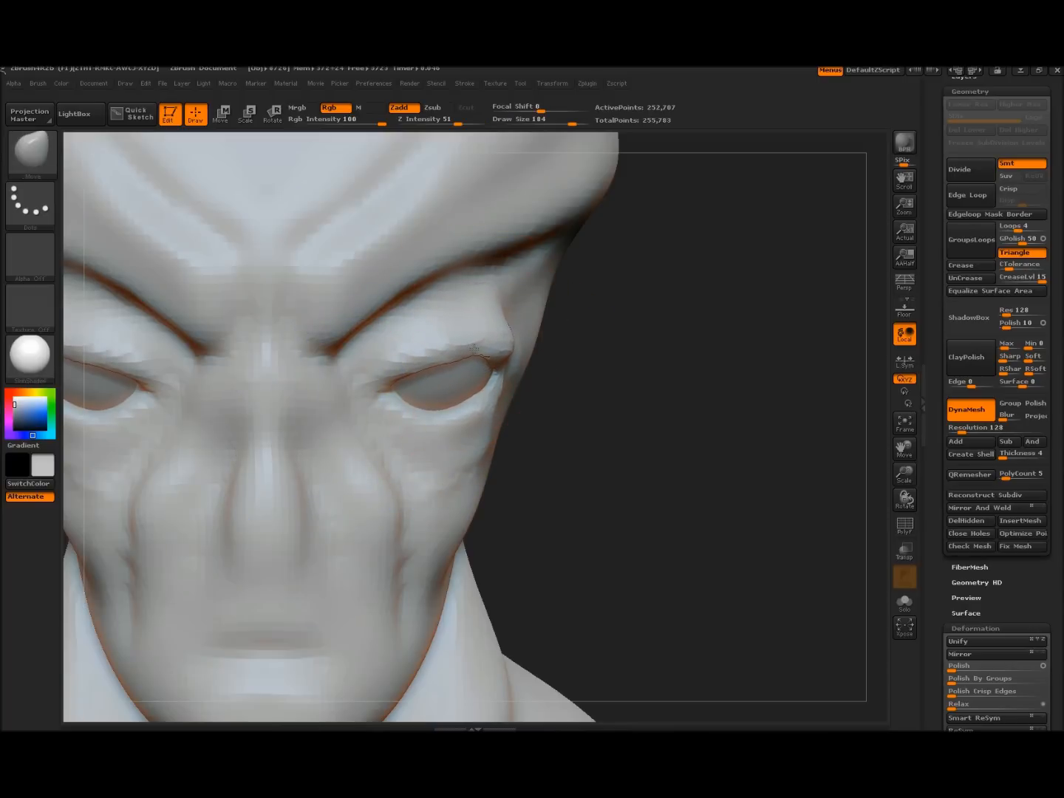
mouse_move(681, 487)
left_mouse_down()
mouse_move(600, 486)
mouse_move(689, 495)
left_mouse_up()
mouse_move(685, 431)
left_mouse_down("alt")
mouse_move(708, 569)
mouse_move(735, 540)
mouse_move(675, 533)
left_mouse_up("alt")
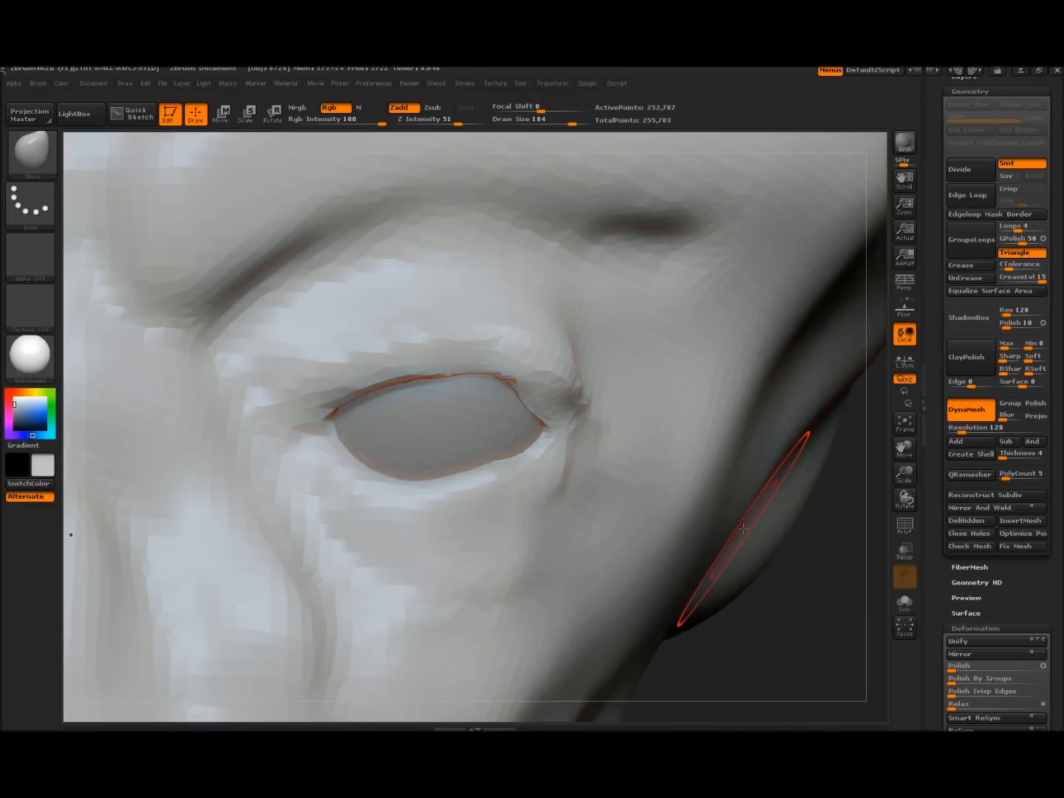
left_click(50, 166)
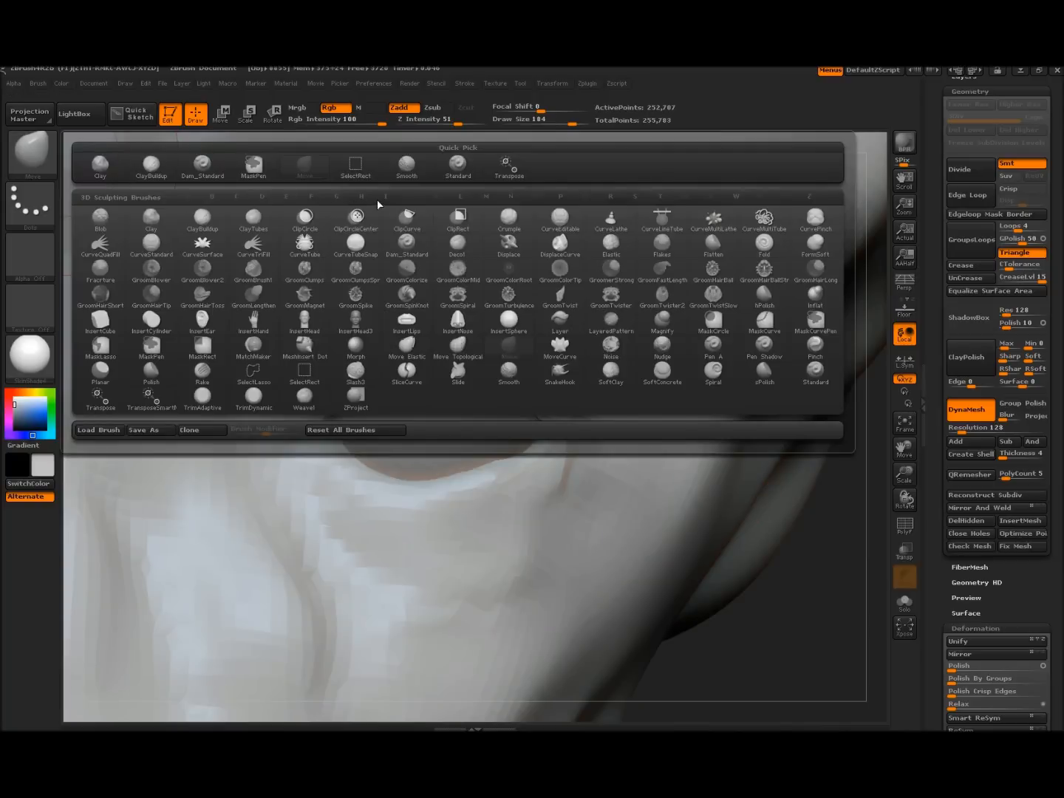
Pick Dam_Standard at size 74 and smooth the eyelid's outer corner and upper fold
left_click(210, 178)
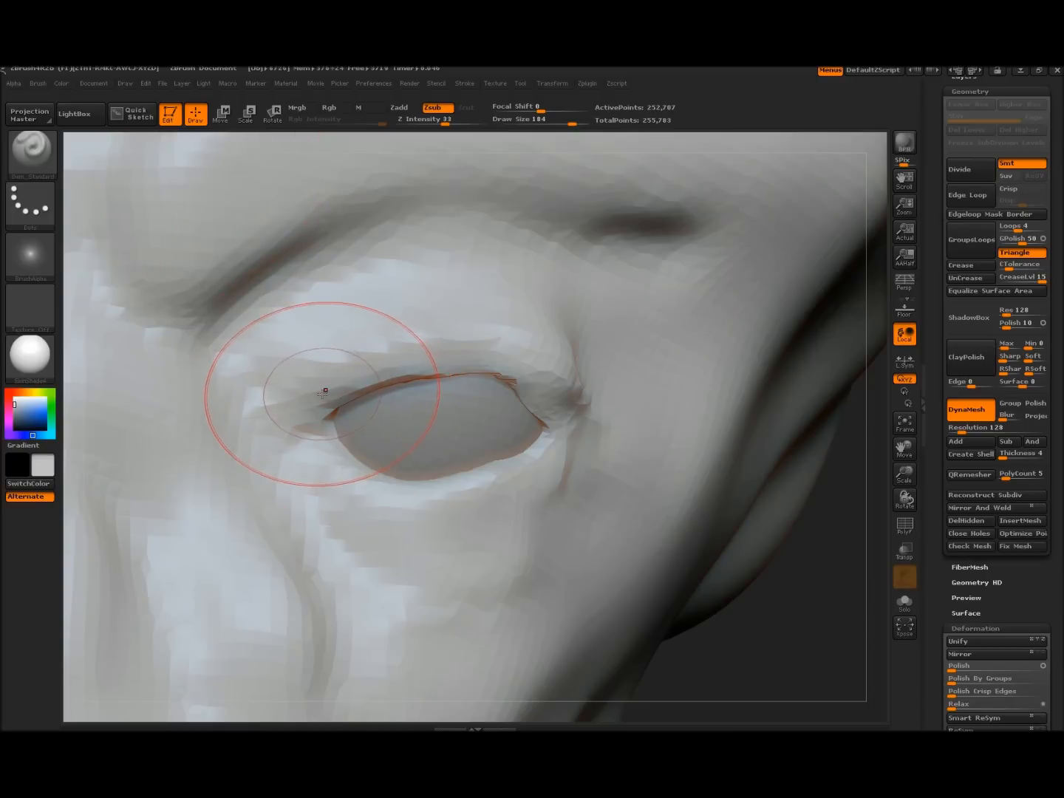
key("[")
key("[")
key("[")
key("[")
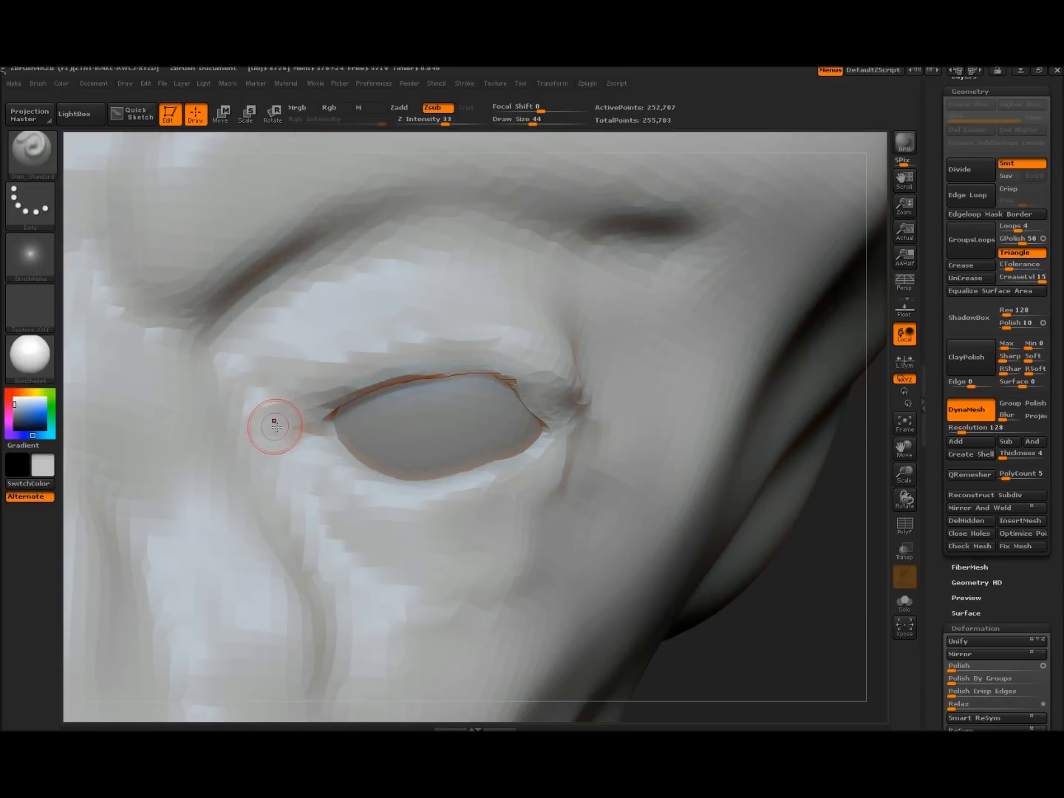
key("]")
mouse_move(816, 597)
left_mouse_down()
mouse_move(791, 584)
mouse_move(734, 494)
left_mouse_up()
left_click_drag(504, 410, 542, 391, "shift")
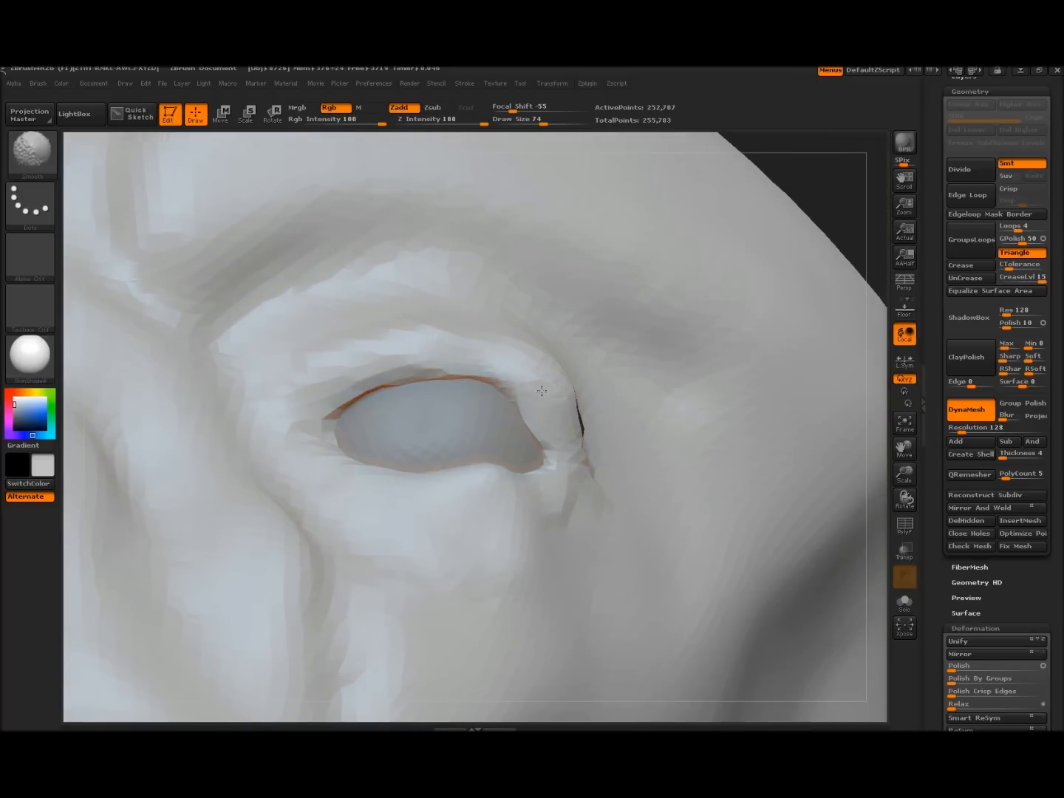
mouse_move(352, 386)
left_mouse_down("shift")
mouse_move(466, 354)
mouse_move(560, 373)
left_mouse_up("shift")
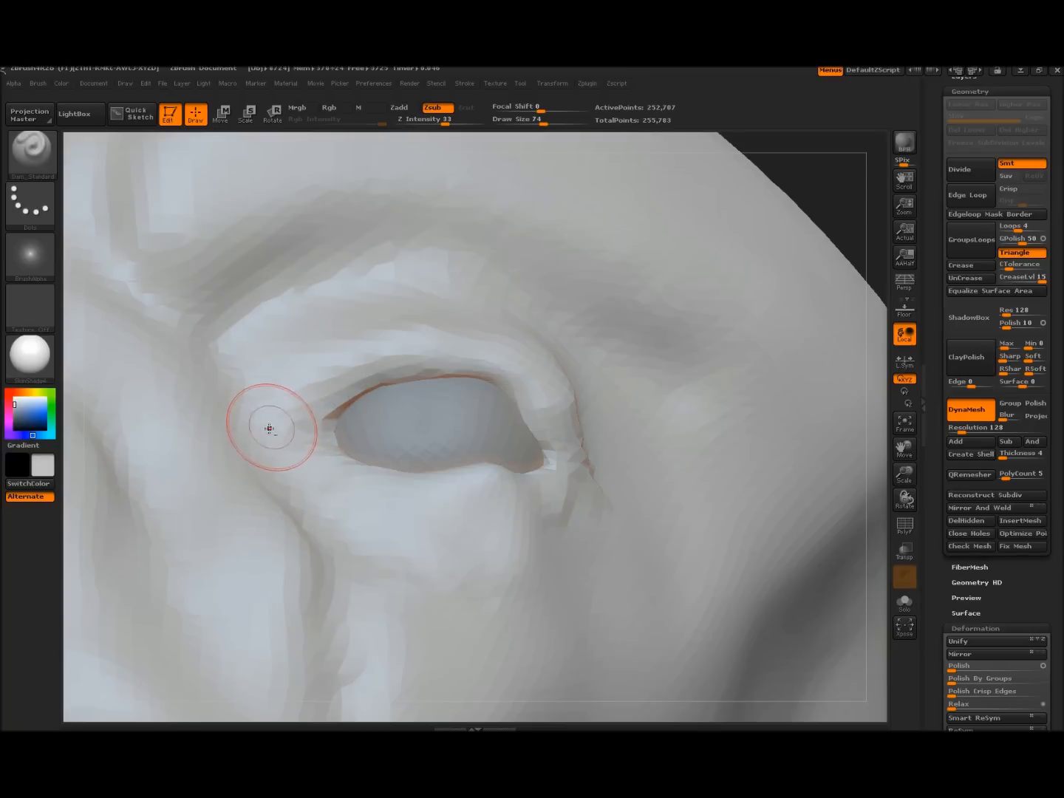
Carve the upper eyelid crease from inner to outer corner, then switch to the Move brush
mouse_move(308, 415)
left_mouse_down()
mouse_move(393, 373)
mouse_move(375, 379)
mouse_move(437, 369)
mouse_move(502, 377)
mouse_move(565, 456)
left_mouse_up()
left_click_drag(517, 385, 566, 474)
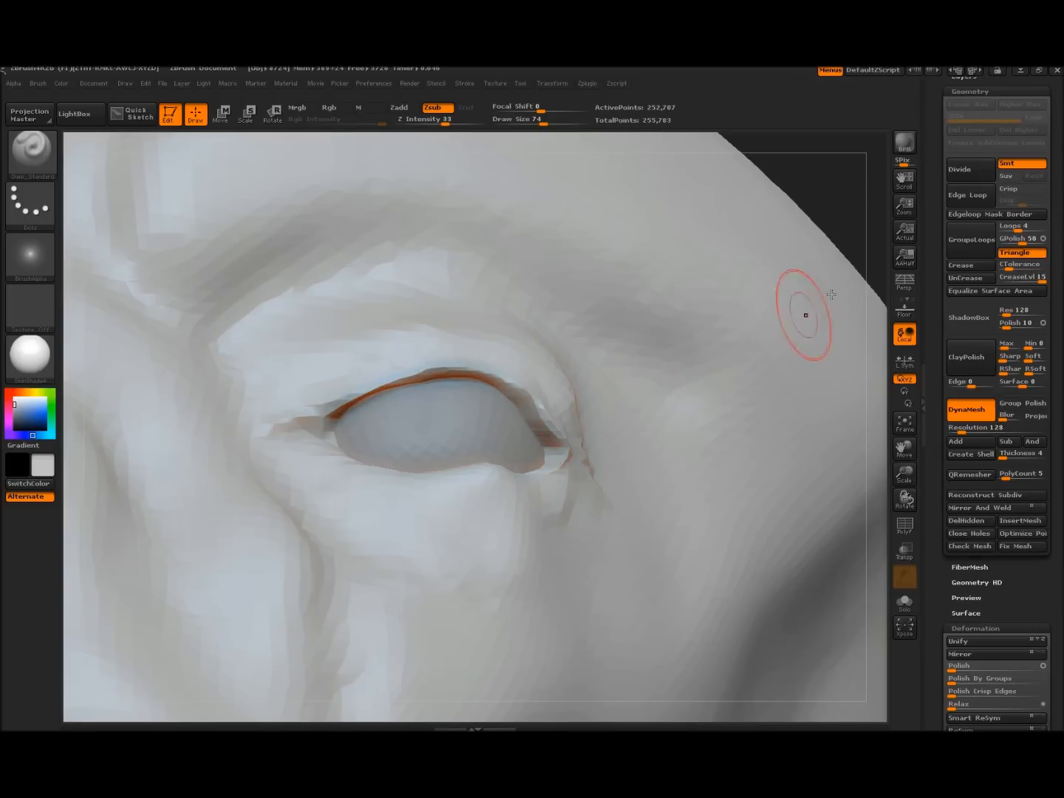
left_click_drag(855, 207, 353, 442)
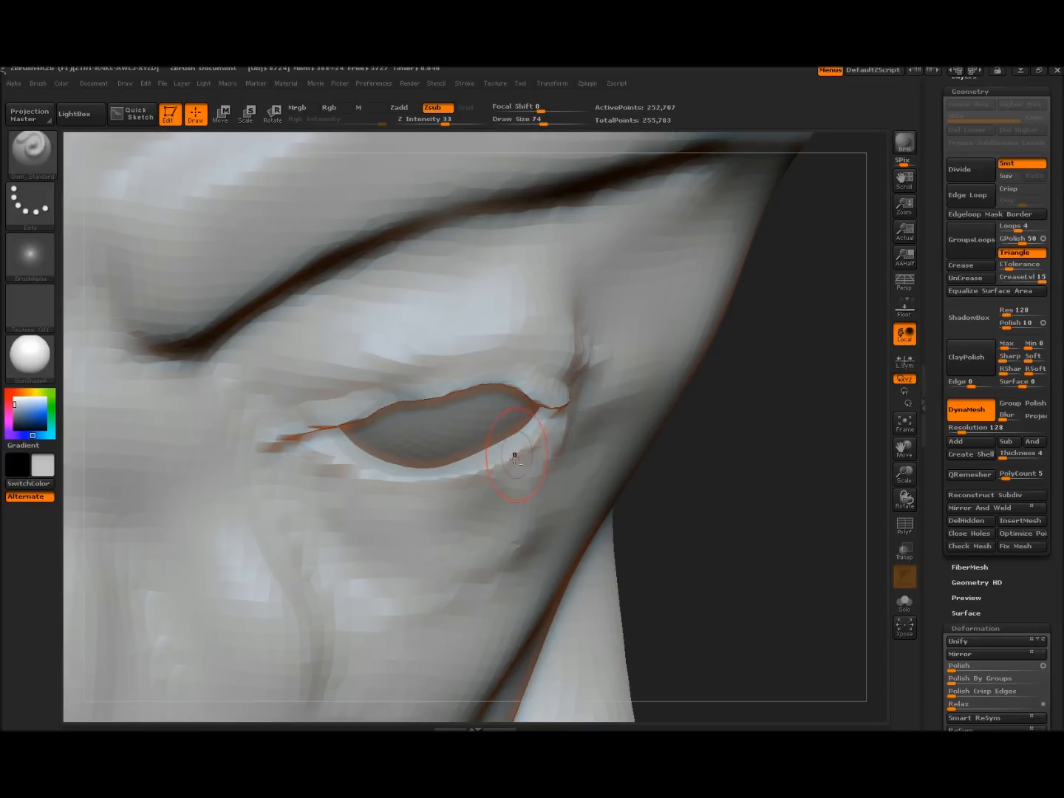
left_click_drag(746, 535, 767, 430)
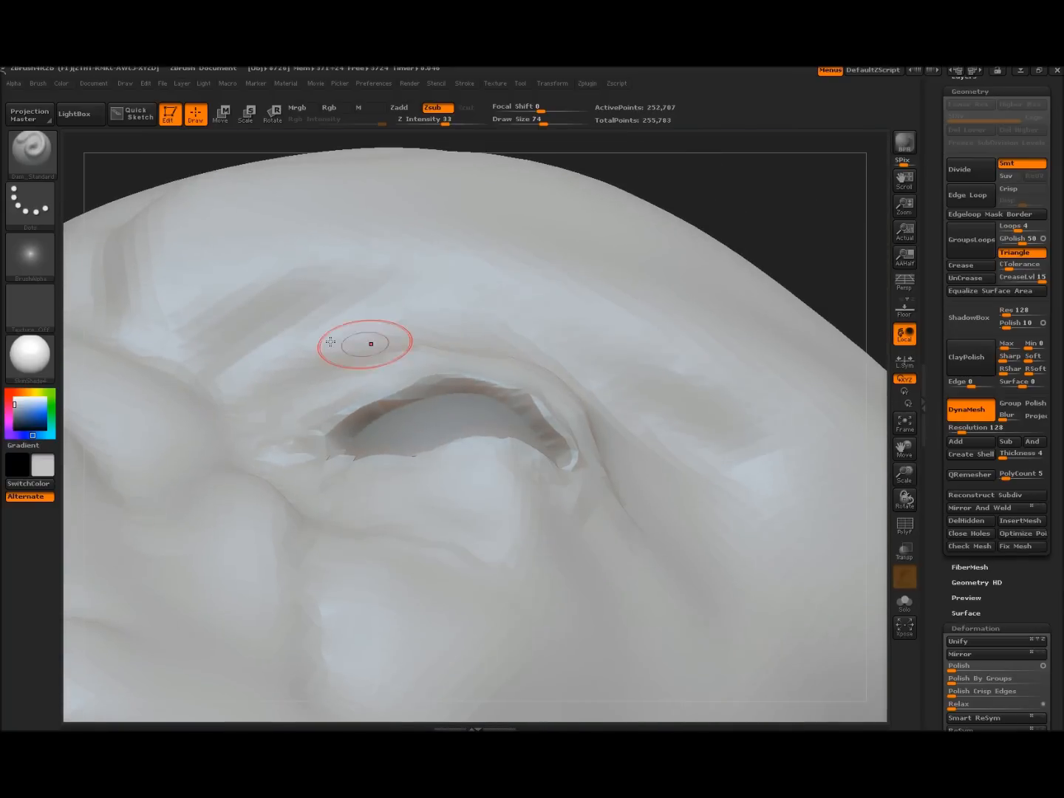
key("b")
key("m")
key("v")
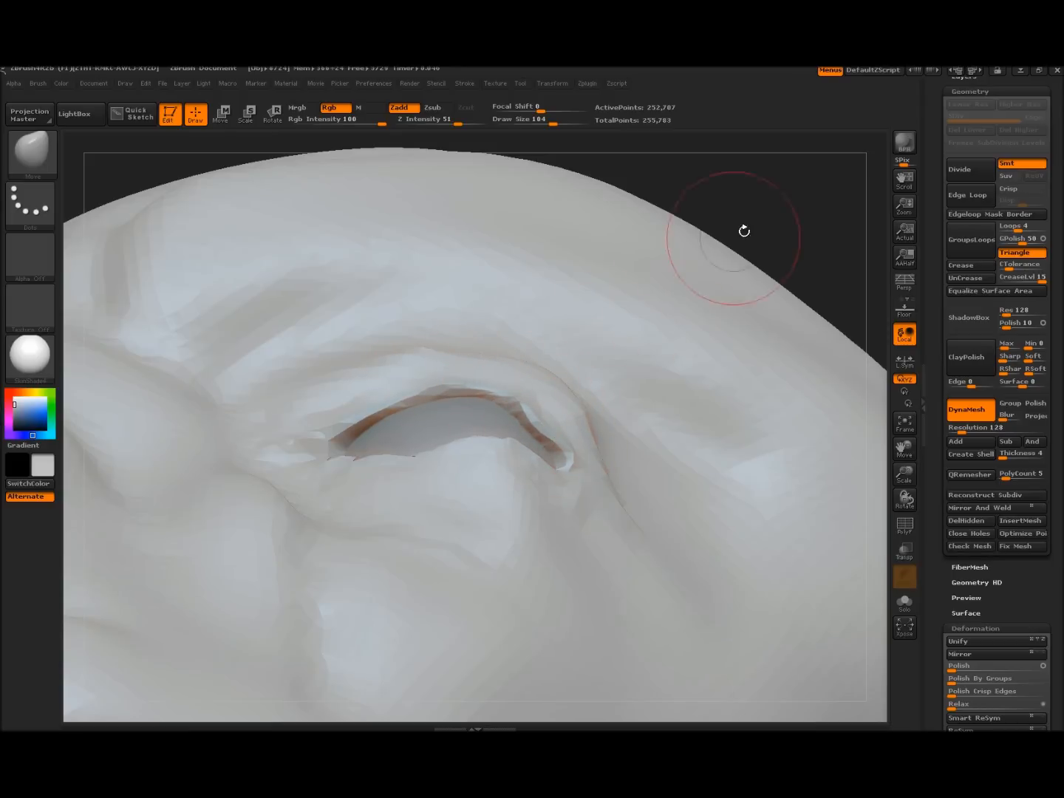
Raise a ridge on the lower eyelid and reshape it with the Move brush
mouse_move(813, 193)
left_mouse_down()
mouse_move(820, 403)
mouse_move(824, 361)
left_mouse_up()
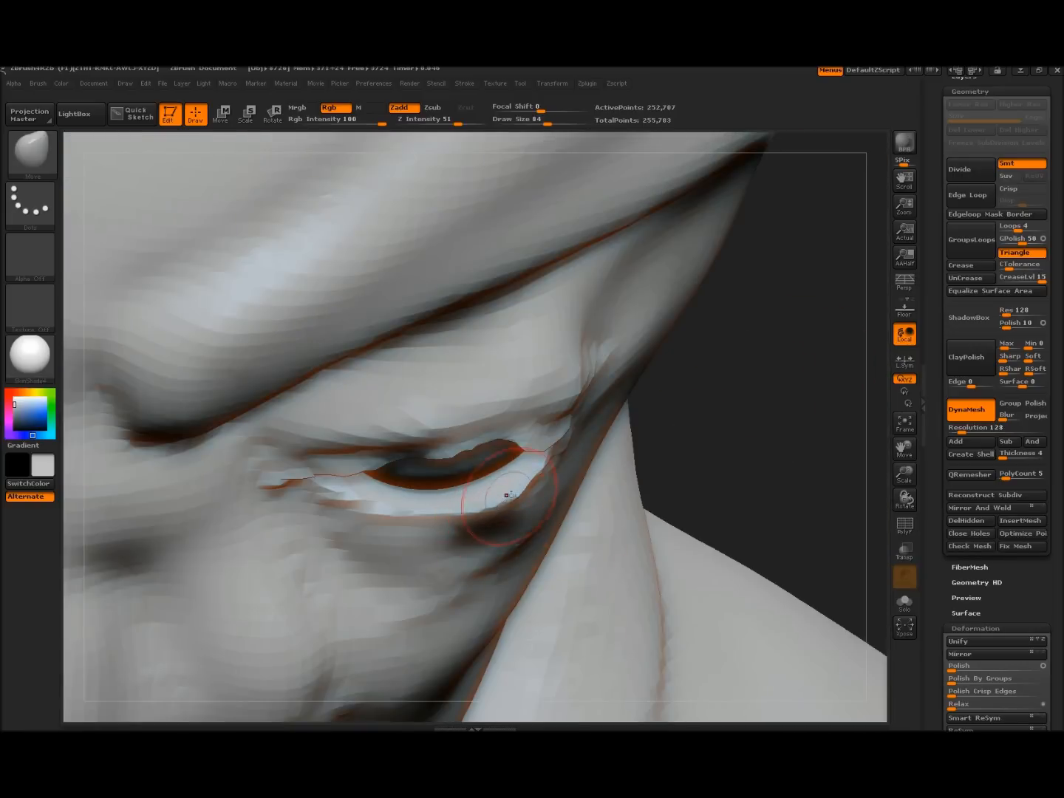
mouse_move(504, 491)
left_mouse_down()
mouse_move(494, 473)
mouse_move(460, 480)
mouse_move(429, 505)
mouse_move(383, 495)
left_mouse_up()
mouse_move(794, 439)
left_mouse_down()
mouse_move(789, 346)
mouse_move(784, 330)
mouse_move(768, 329)
left_mouse_up()
mouse_move(474, 510)
left_mouse_down()
mouse_move(467, 489)
mouse_move(510, 493)
mouse_move(544, 448)
mouse_move(489, 415)
mouse_move(549, 440)
left_mouse_up()
Smooth the jagged lower eyelid edge and the upper eyelid surface
mouse_move(884, 462)
left_mouse_down()
mouse_move(843, 518)
mouse_move(850, 532)
left_mouse_up()
mouse_move(872, 650)
left_mouse_down()
mouse_move(832, 499)
mouse_move(801, 516)
mouse_move(843, 544)
left_mouse_up()
left_click_drag(619, 437, 603, 427, "shift")
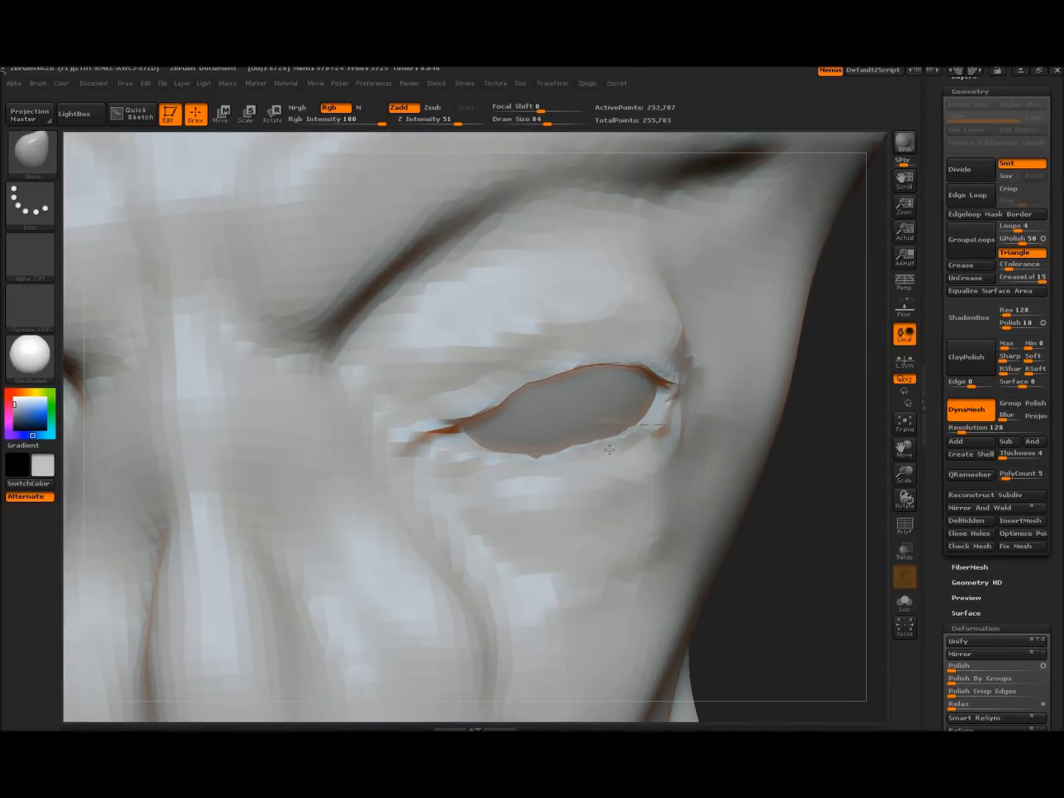
mouse_move(631, 460)
left_mouse_down("shift")
mouse_move(626, 450)
mouse_move(517, 462)
mouse_move(538, 467)
left_mouse_up("shift")
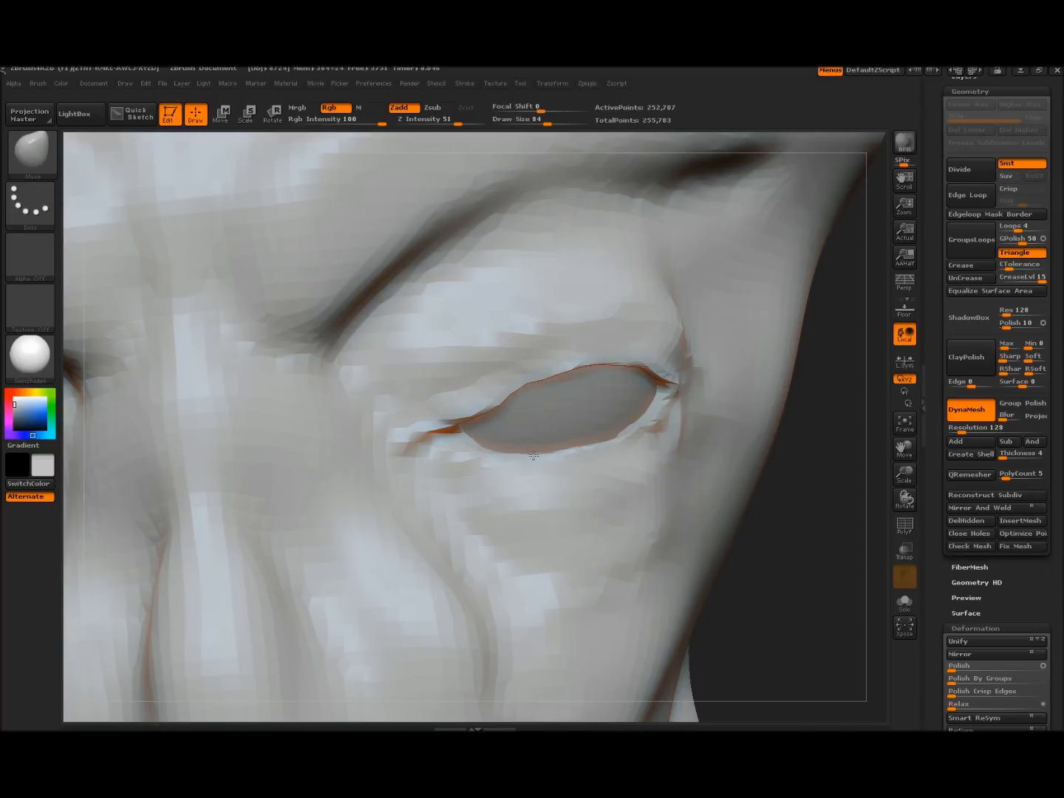
mouse_move(798, 578)
left_mouse_down()
mouse_move(655, 385)
mouse_move(530, 458)
left_mouse_up()
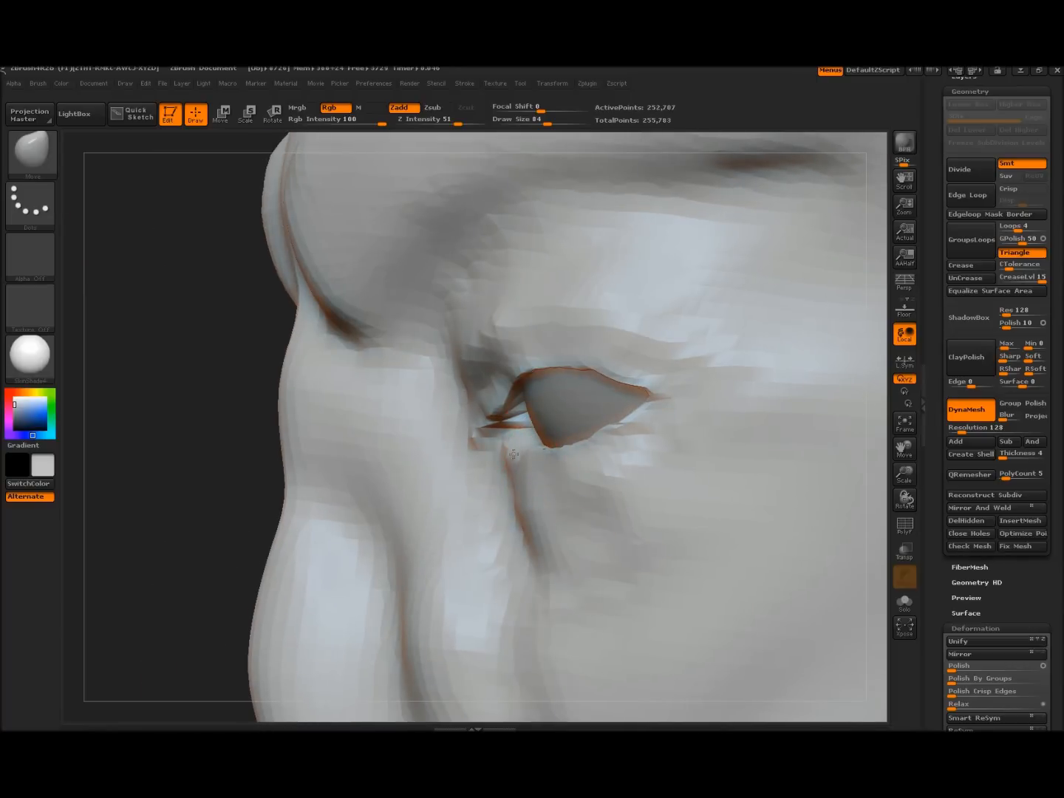
left_click_drag(211, 411, 432, 432)
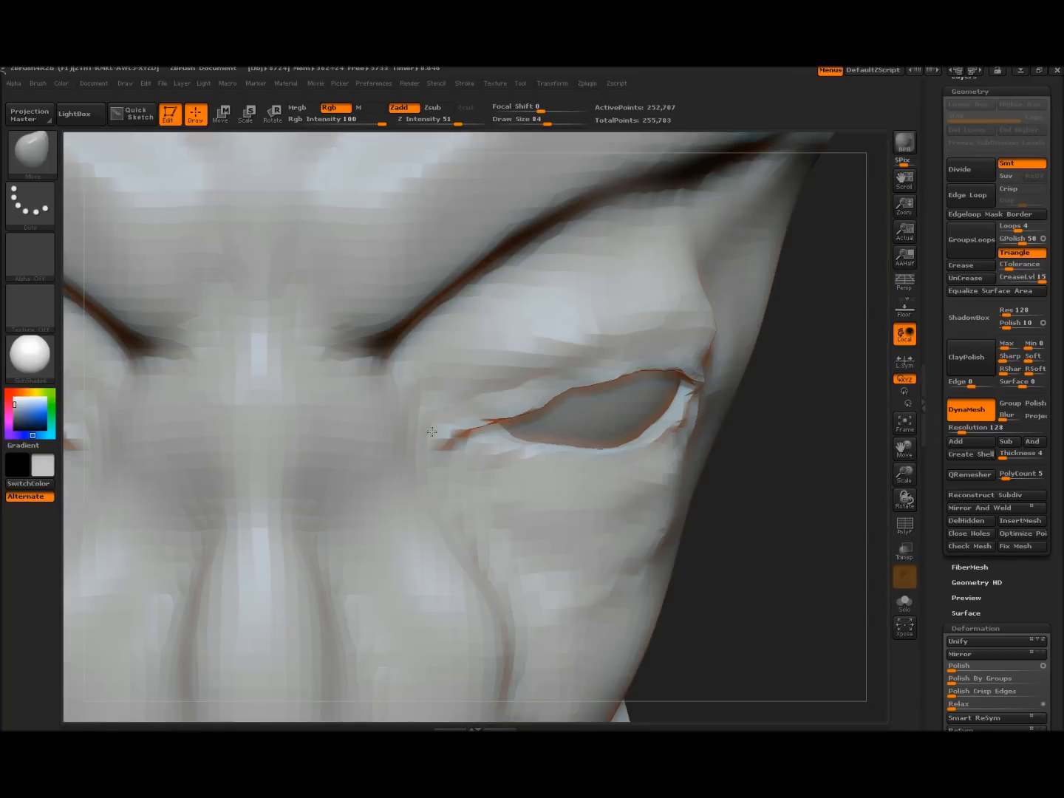
mouse_move(546, 374)
left_mouse_down("shift")
mouse_move(514, 367)
mouse_move(603, 324)
left_mouse_up("shift")
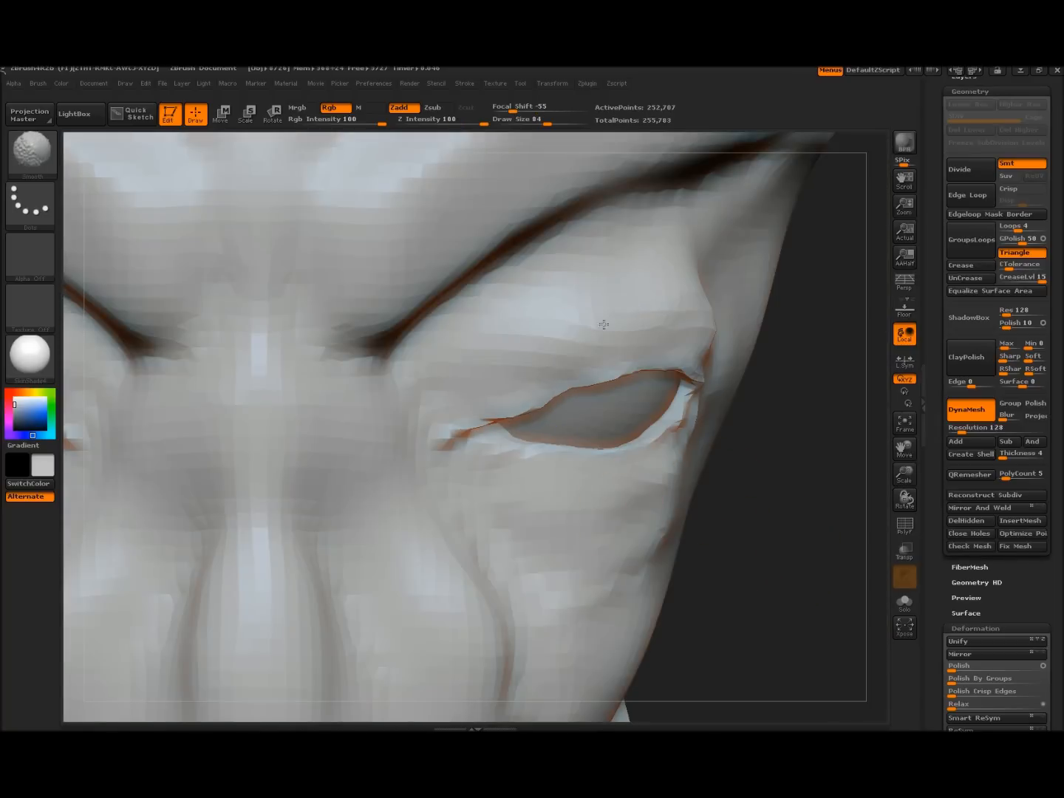
Orbit the head to check both almond-shaped eye openings
mouse_move(809, 476)
left_mouse_down()
mouse_move(528, 409)
mouse_move(559, 393)
left_mouse_up()
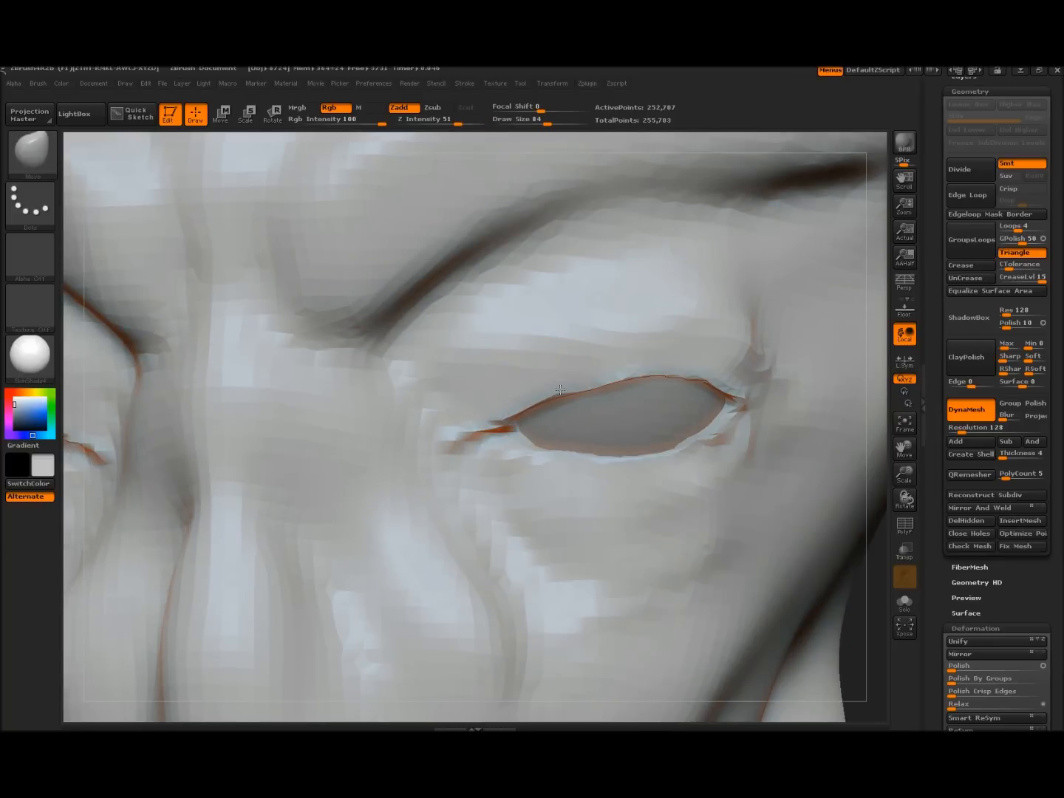
mouse_move(867, 541)
left_mouse_down("alt")
mouse_move(851, 552)
mouse_move(864, 556)
mouse_move(846, 555)
mouse_move(853, 546)
left_mouse_up("alt")
left_click_drag(649, 316, 666, 346, "shift")
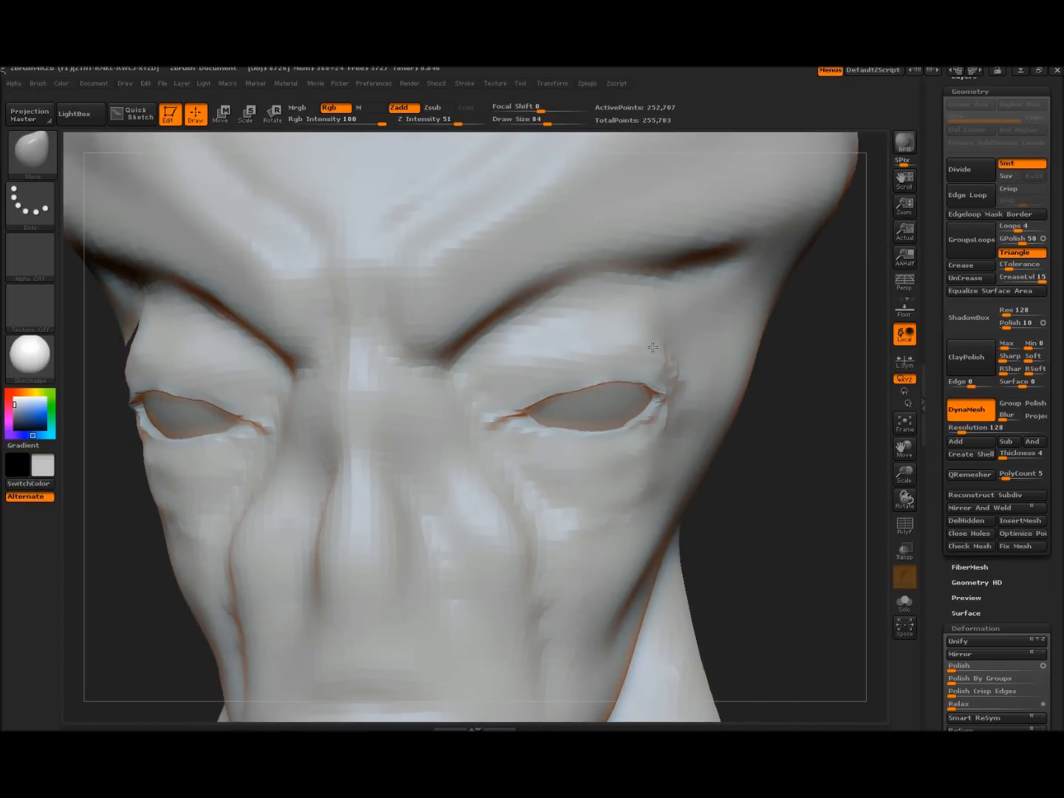
mouse_move(800, 493)
left_mouse_down()
mouse_move(742, 451)
mouse_move(555, 362)
left_mouse_up()
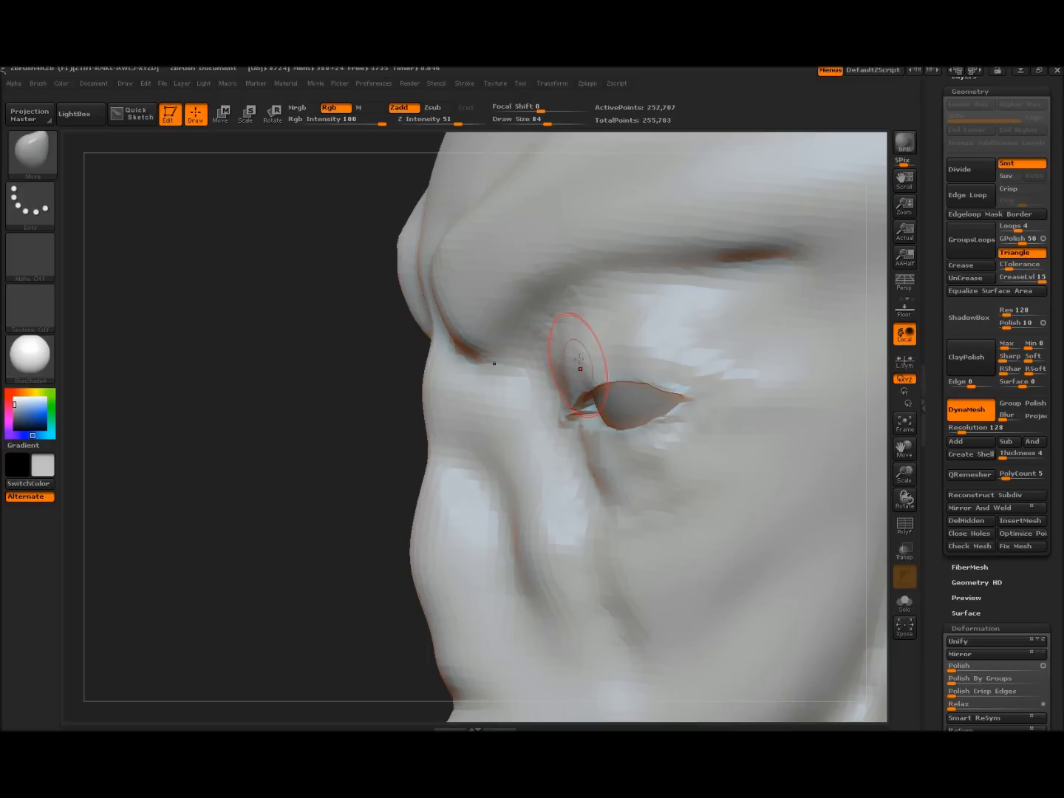
mouse_move(268, 418)
left_mouse_down()
mouse_move(312, 409)
mouse_move(781, 447)
left_mouse_up()
Select the Dam_Standard brush at size 54
left_click(51, 161)
left_click(56, 168)
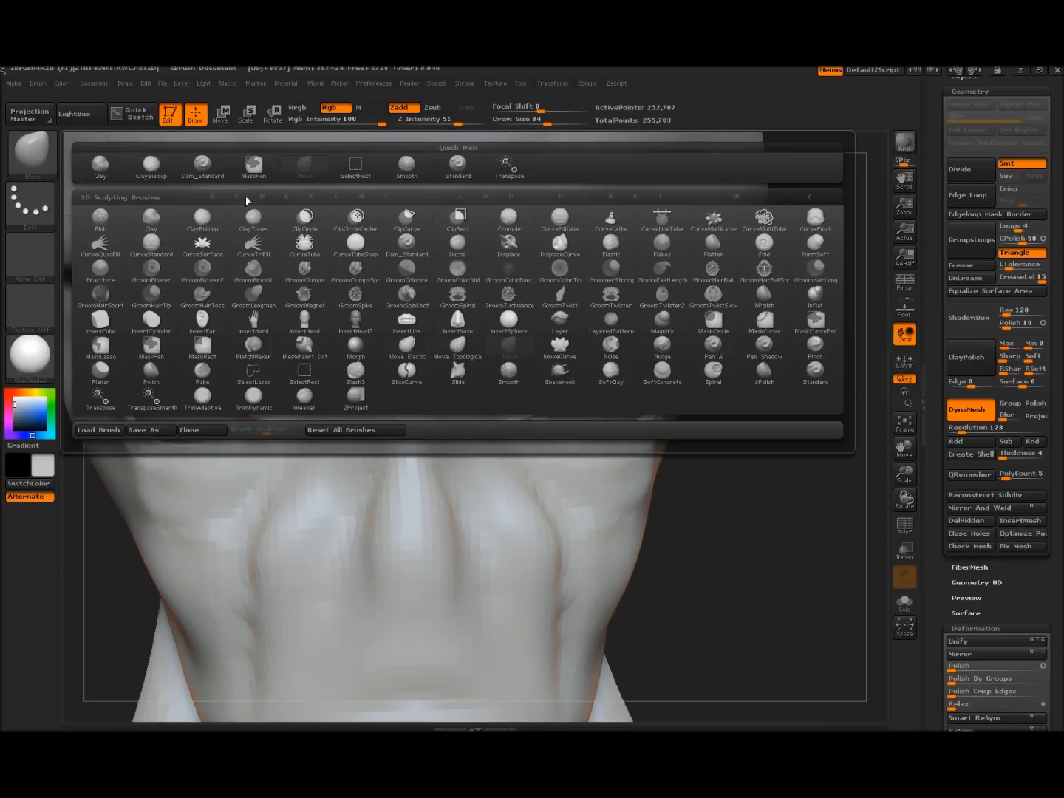
left_click(164, 198)
left_click(43, 164)
left_click(201, 164)
key("bracketleft")
key("bracketleft")
key("bracketleft")
key("bracketleft")
key("bracketleft")
Carve creases along the upper eyelid and outer corner, undoing the poor strokes
left_click_drag(749, 507, 562, 373)
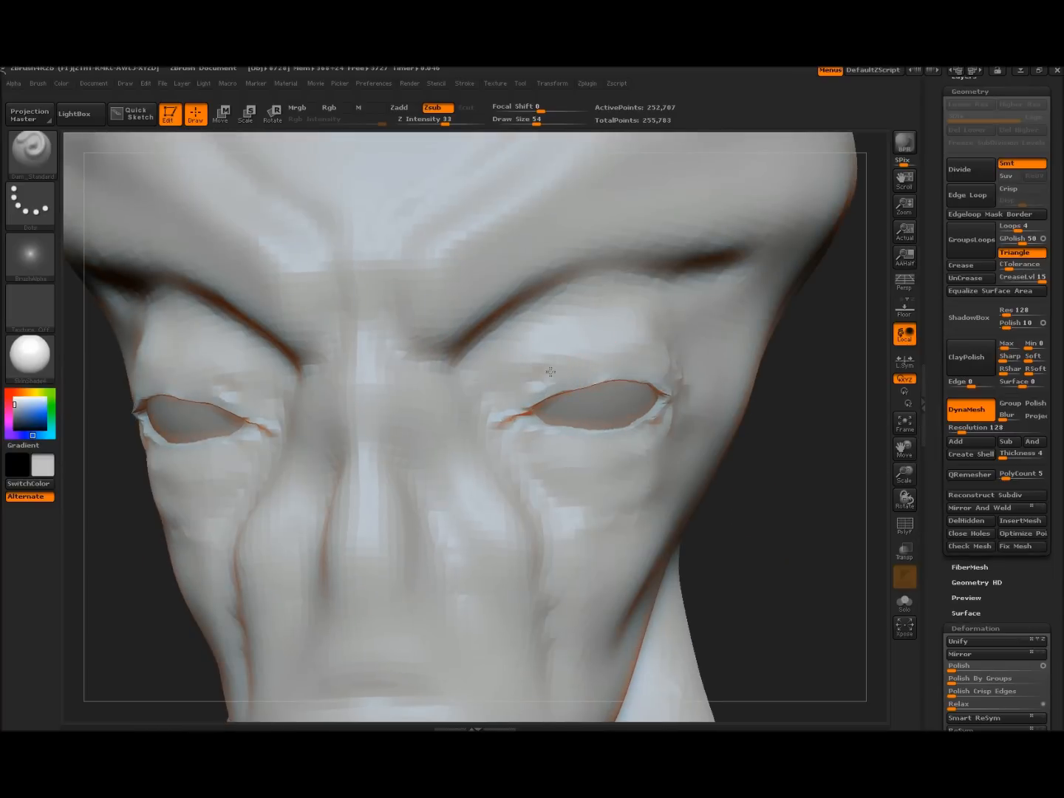
left_click_drag(605, 359, 672, 373)
left_click_drag(581, 344, 650, 366)
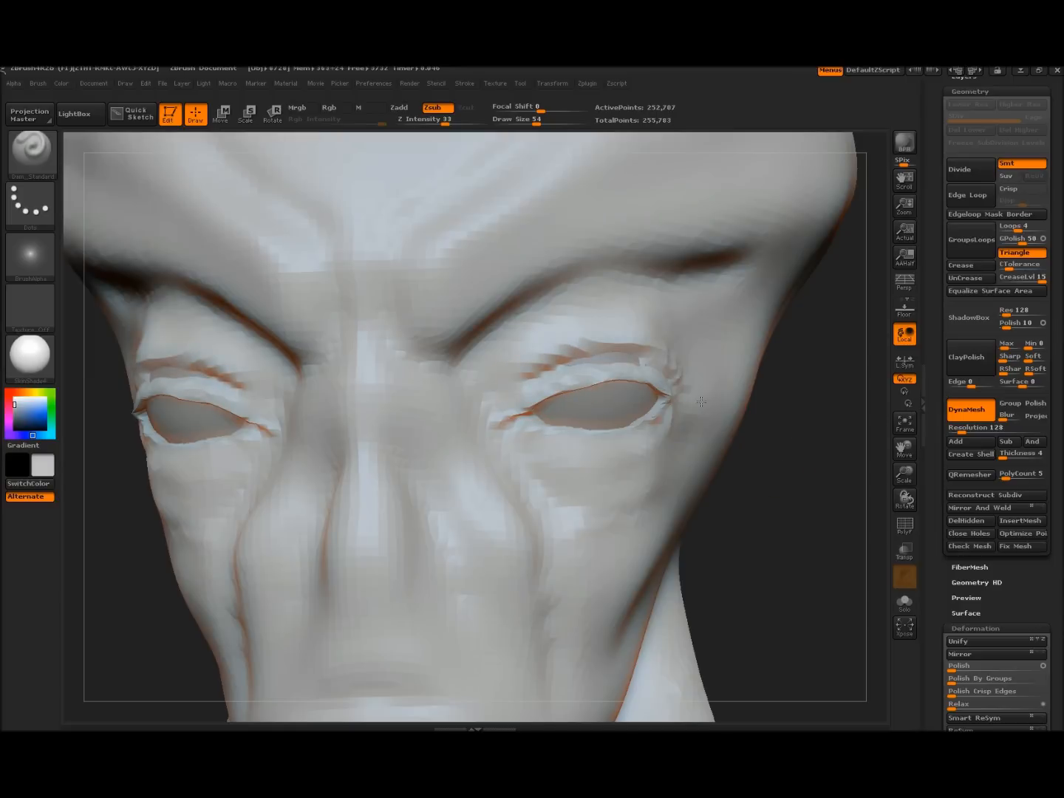
left_click_drag(550, 364, 649, 367)
key("ctrl")
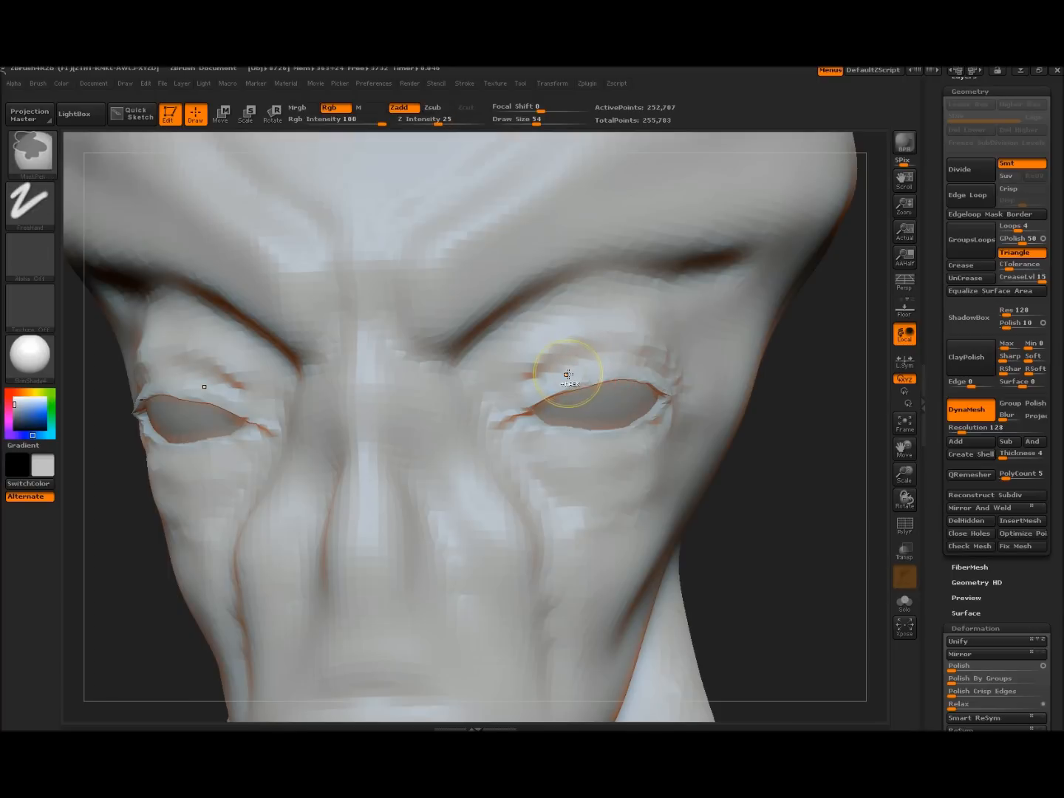
key("ctrl+z")
key("ctrl+z")
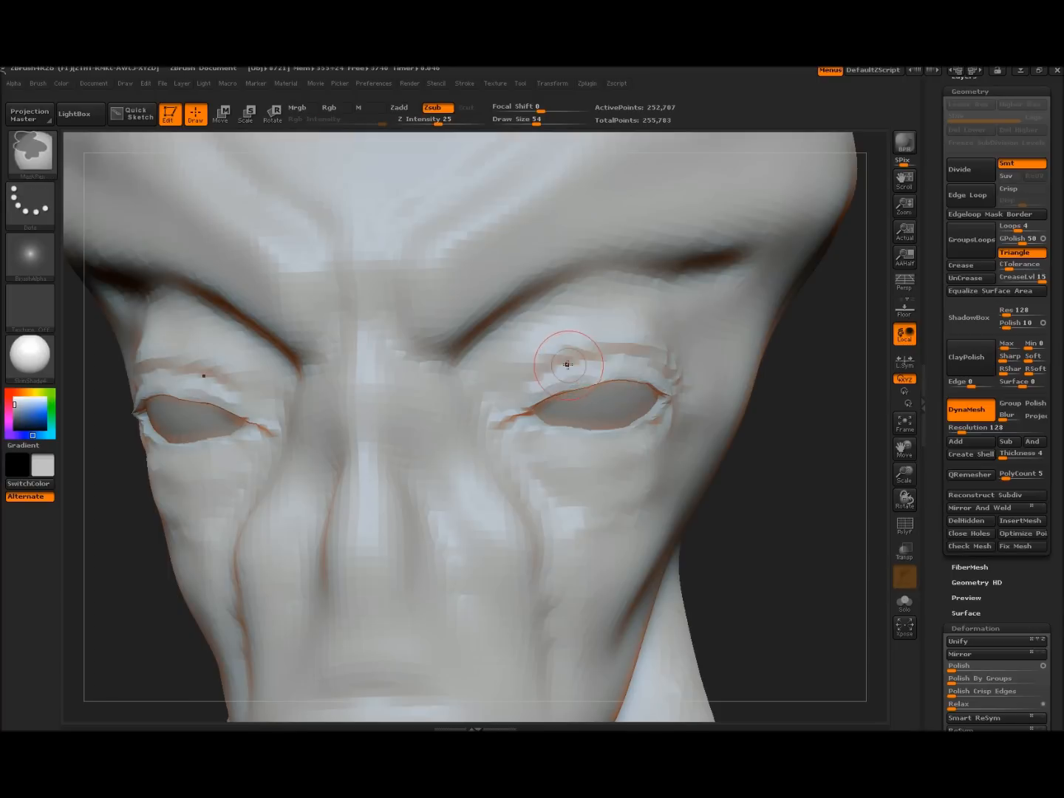
Extend the eyelid crease inward and deepen the brow crease toward the temple
mouse_move(828, 551)
left_mouse_down()
mouse_move(852, 604)
mouse_move(845, 523)
mouse_move(799, 521)
mouse_move(791, 542)
mouse_move(802, 546)
mouse_move(721, 473)
left_mouse_up()
left_click_drag(527, 378, 537, 373)
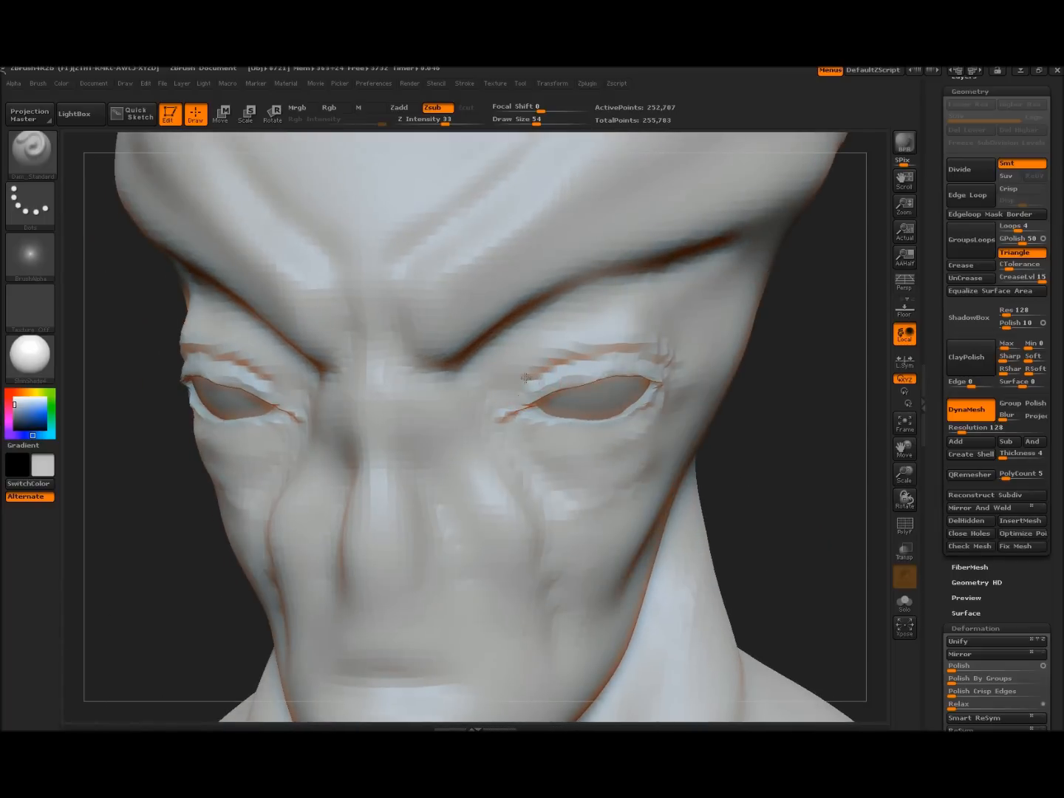
mouse_move(466, 364)
left_mouse_down()
mouse_move(510, 329)
mouse_move(584, 296)
mouse_move(713, 255)
left_mouse_up()
left_click_drag(833, 483, 468, 302)
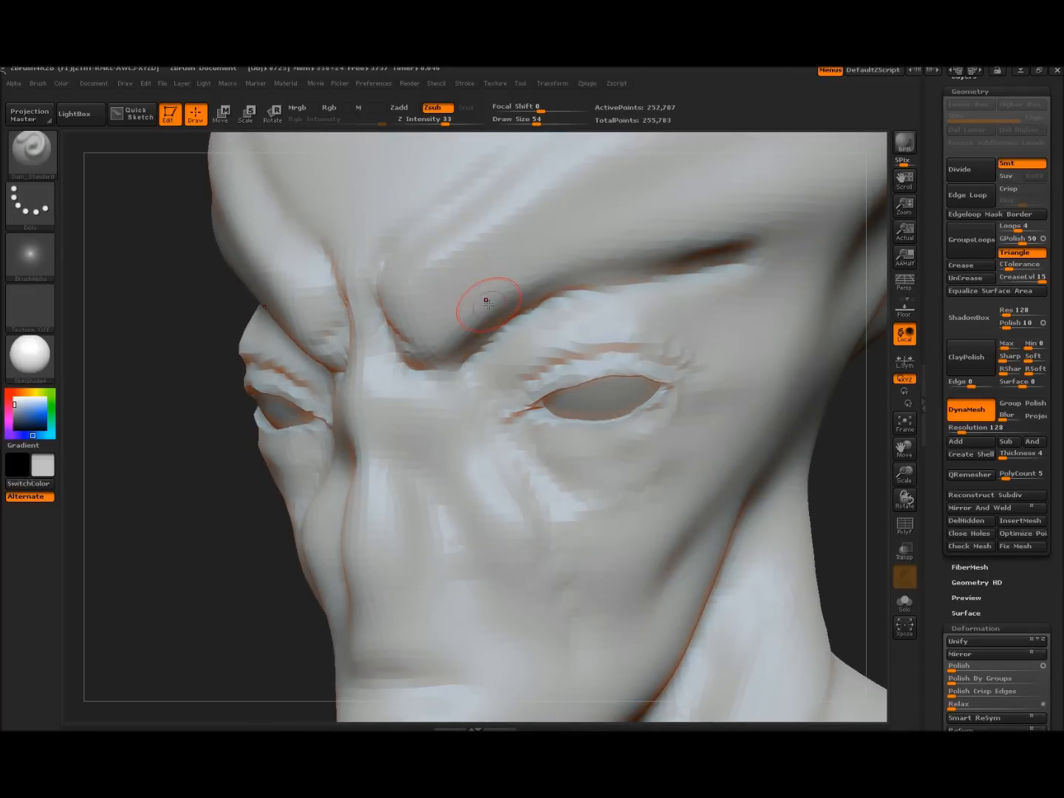
left_click_drag(162, 392, 194, 378)
Carve a crease across the lips for the mouth line and check it in profile
left_click_drag(284, 475, 248, 374)
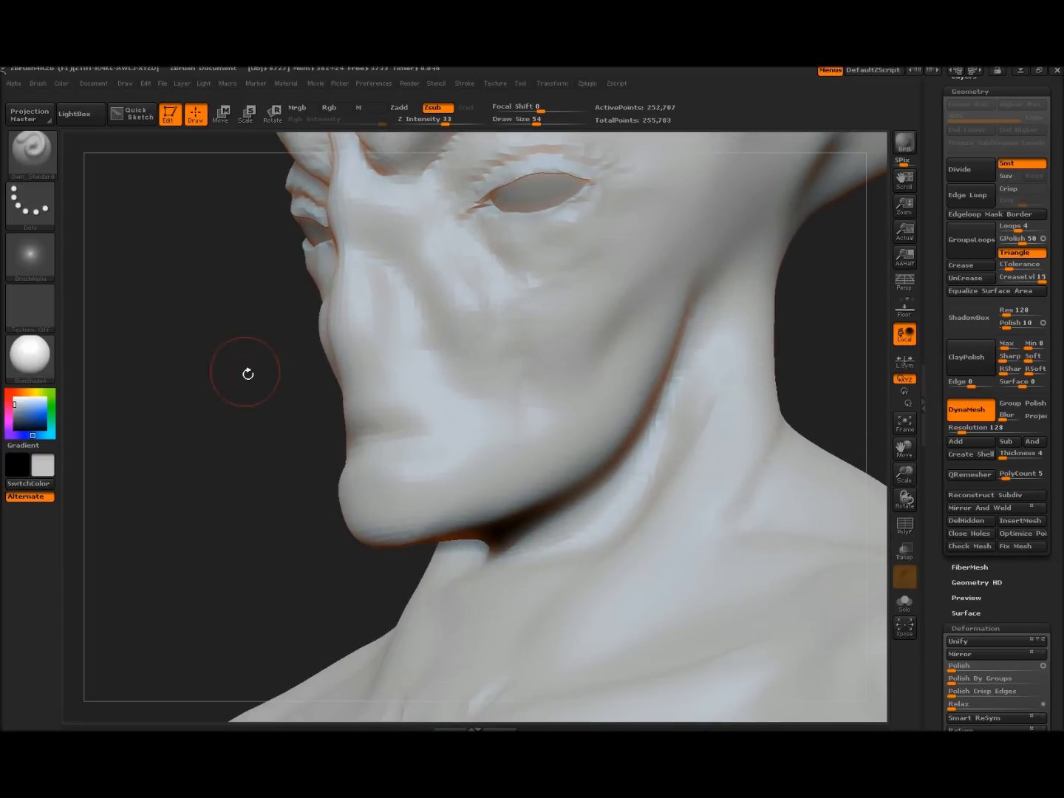
left_click_drag(357, 401, 456, 422)
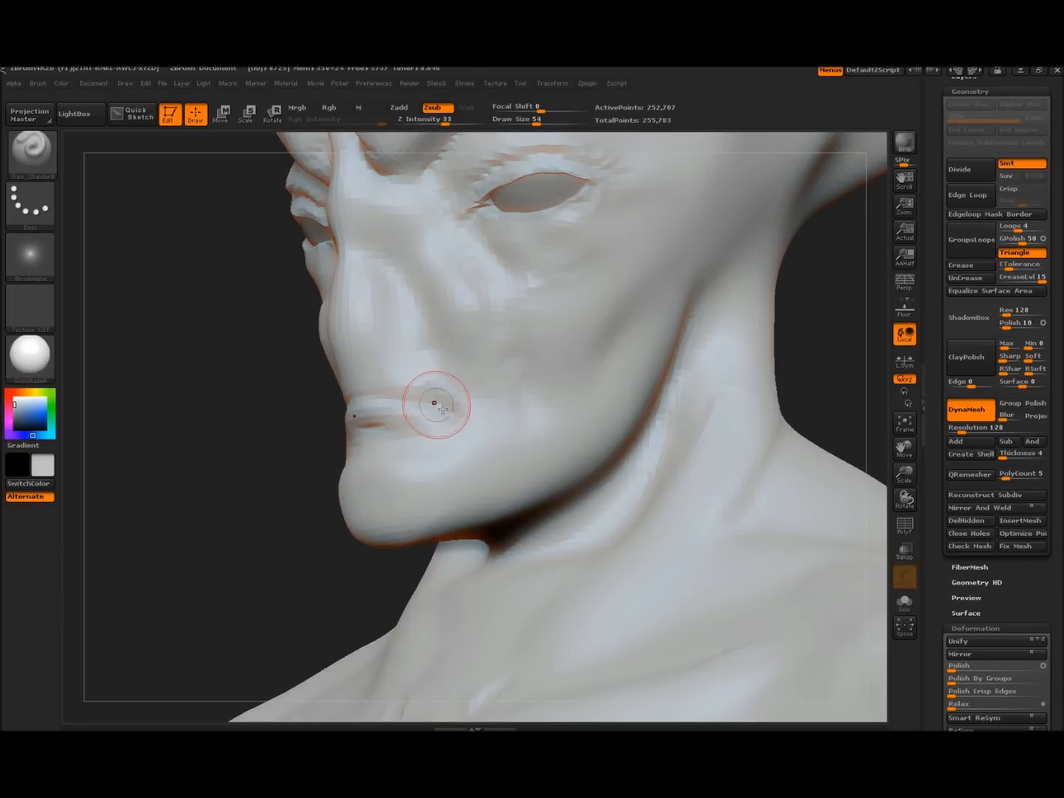
left_click_drag(267, 440, 369, 354)
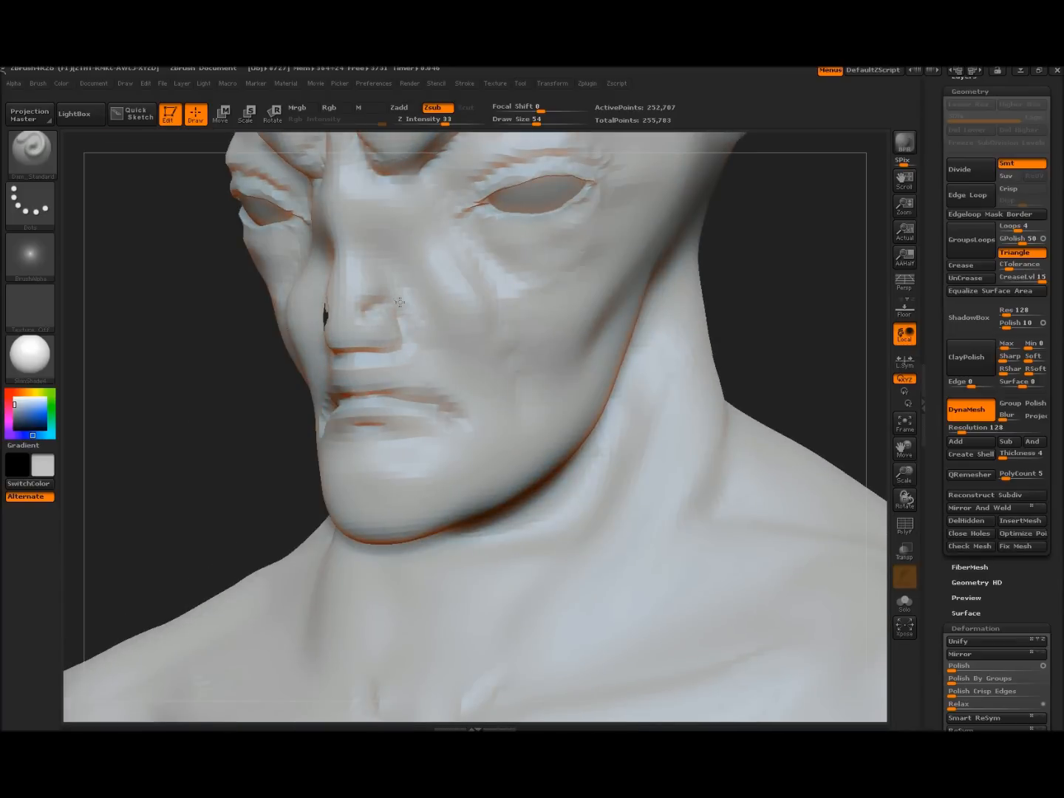
mouse_move(221, 374)
left_mouse_down()
mouse_move(167, 384)
mouse_move(170, 391)
mouse_move(263, 326)
left_mouse_up()
left_click(43, 158)
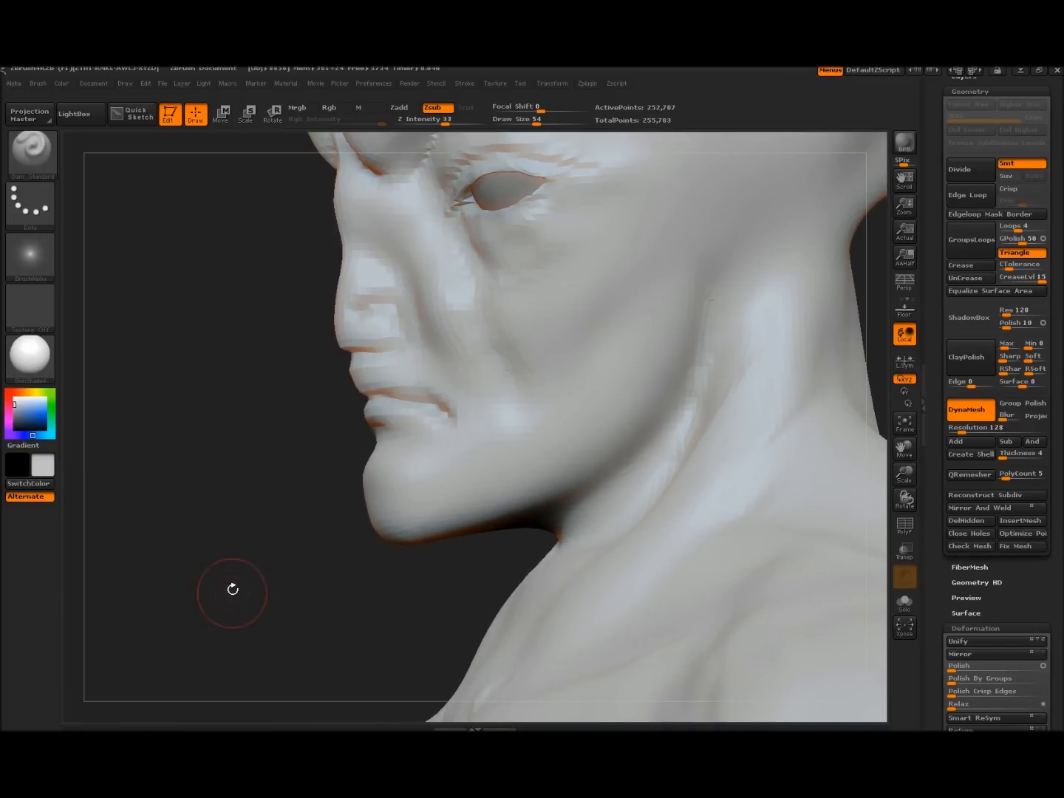
left_click_drag(970, 429, 975, 431)
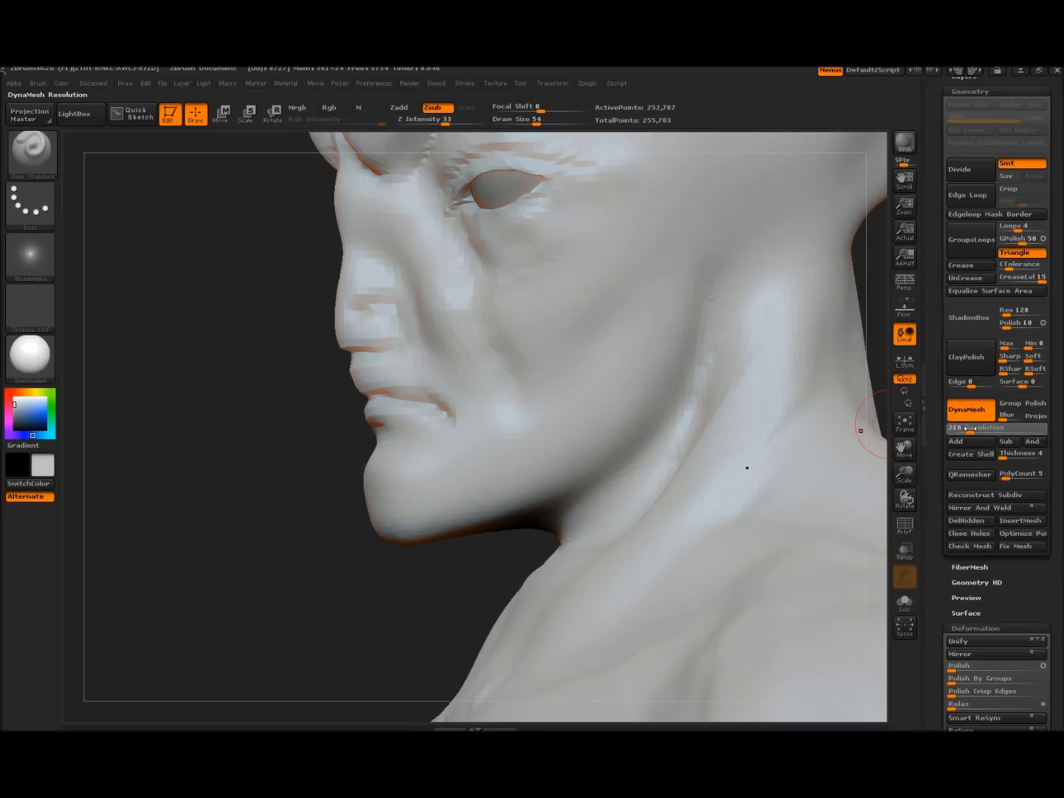
Set DynaMesh resolution to 240 and remesh the bust to 652,570 active points
left_click_drag(970, 428, 974, 429)
left_click_drag(970, 429, 968, 427)
left_click(966, 412)
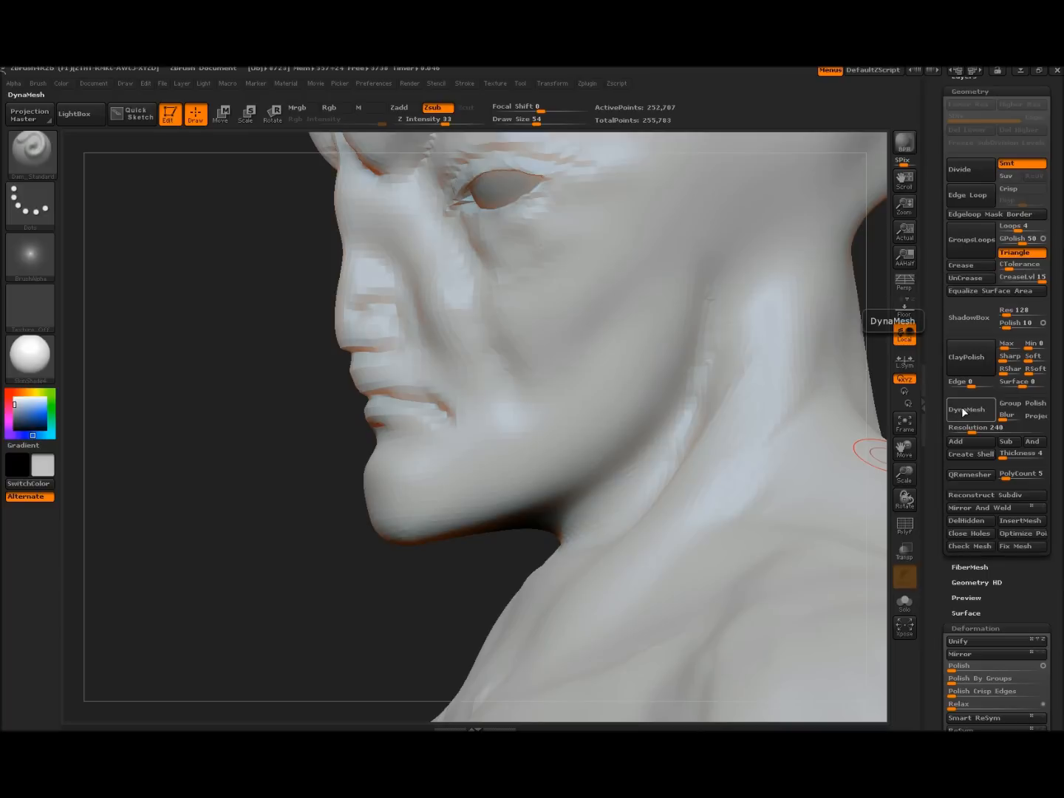
left_click(965, 413)
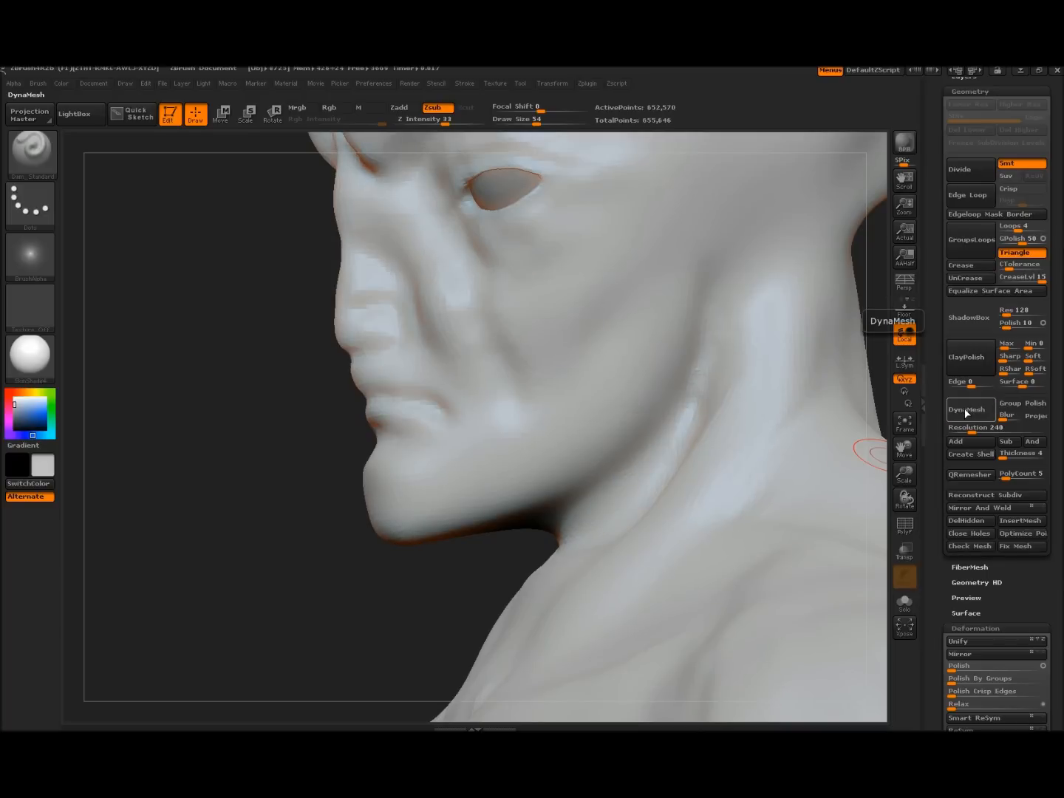
left_click(966, 412)
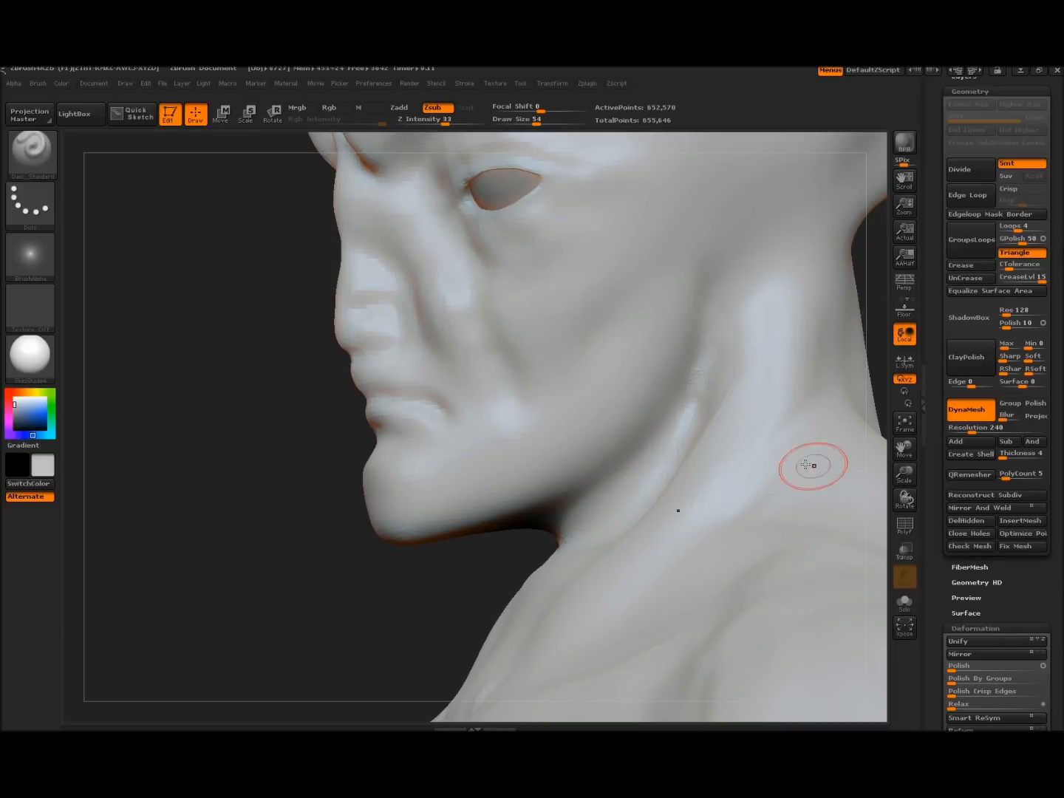
Smooth out the rough artifacts near the jaw
mouse_move(220, 436)
left_mouse_down()
mouse_move(231, 437)
mouse_move(201, 437)
mouse_move(230, 447)
left_mouse_up()
mouse_move(652, 385)
left_mouse_down("shift")
mouse_move(656, 362)
mouse_move(626, 350)
left_mouse_up("shift")
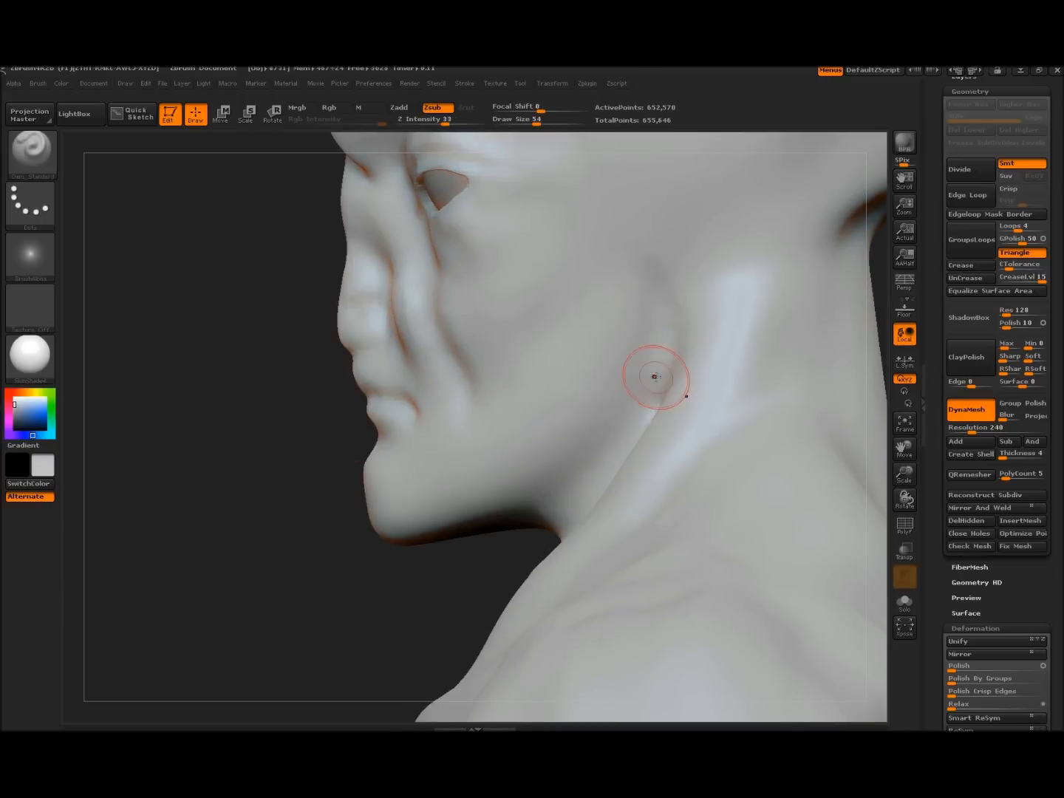
mouse_move(212, 472)
left_mouse_down()
mouse_move(247, 476)
mouse_move(150, 563)
mouse_move(159, 502)
mouse_move(430, 313)
mouse_move(530, 285)
mouse_move(477, 290)
left_mouse_up()
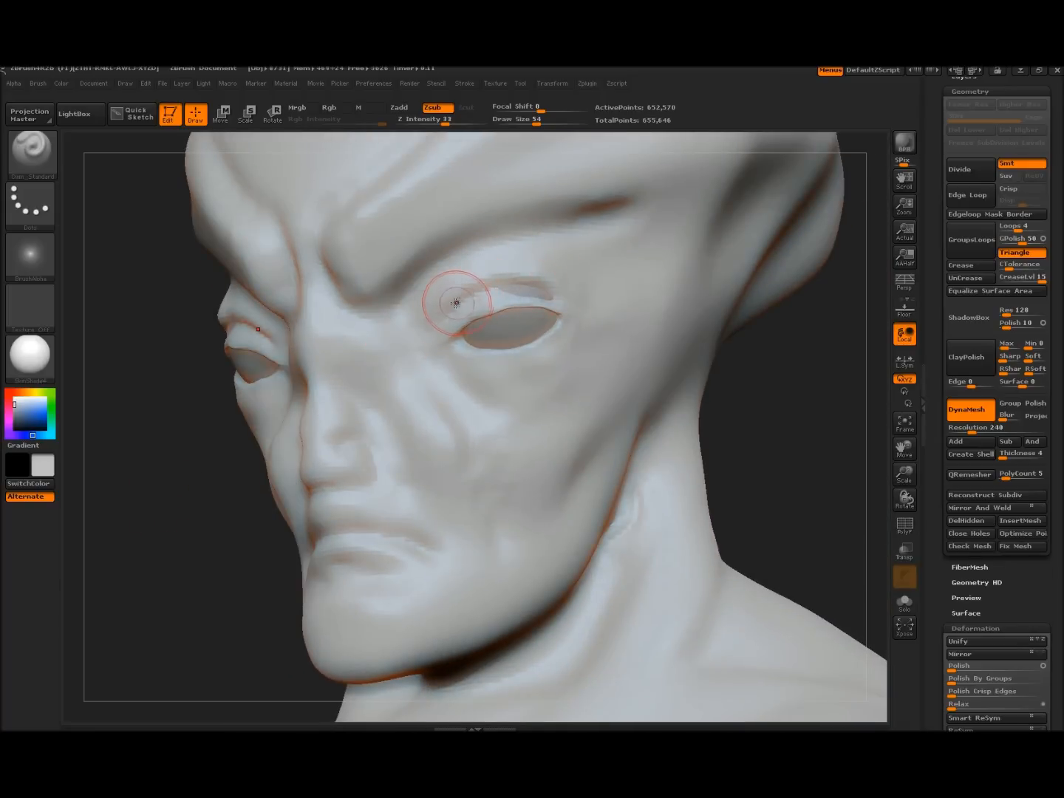
Undo the stray groove, then carve the upper eyelid crease and a crease below the inner eye corner
key("ctrl+z")
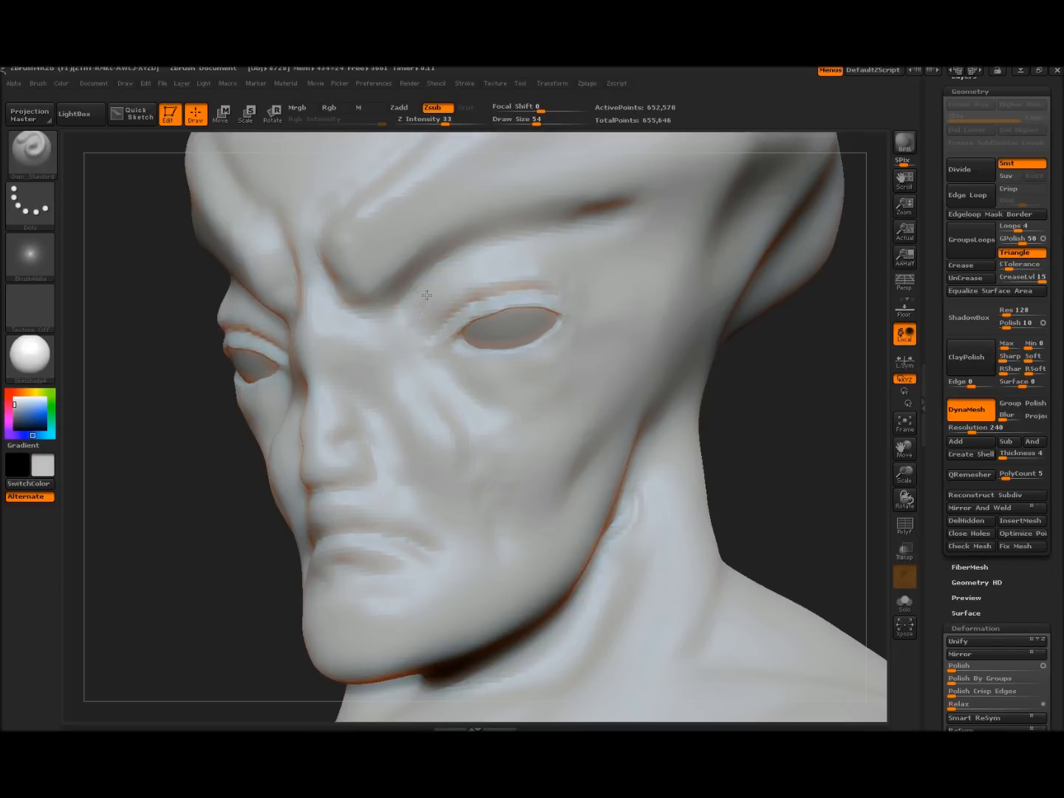
left_click_drag(417, 306, 515, 251)
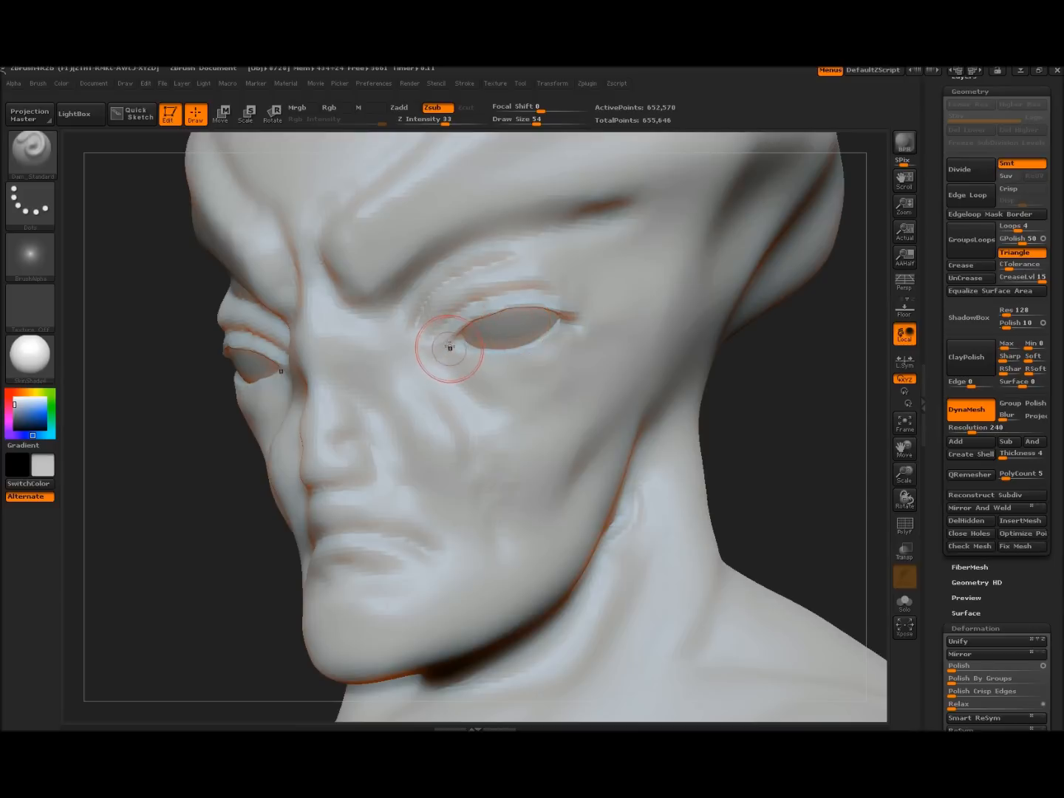
left_click_drag(449, 354, 490, 391)
mouse_move(813, 488)
left_mouse_down()
mouse_move(758, 468)
mouse_move(774, 462)
mouse_move(746, 435)
mouse_move(758, 315)
mouse_move(773, 408)
mouse_move(757, 383)
mouse_move(750, 271)
left_mouse_up()
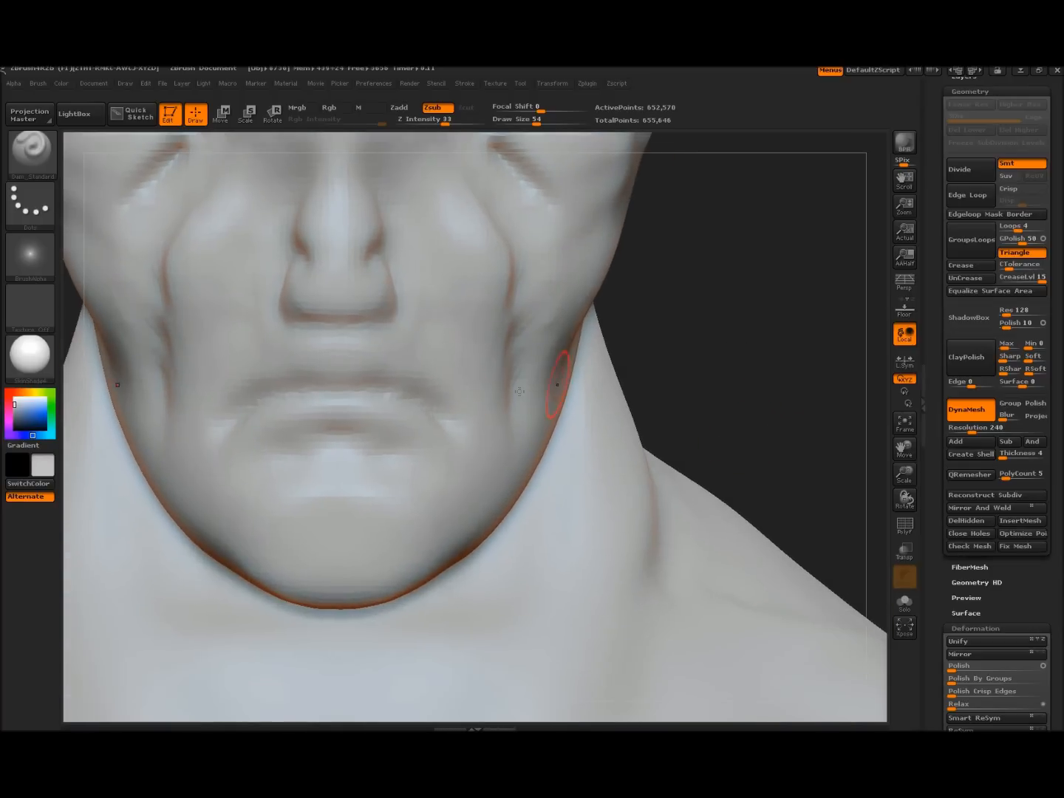
Shrink the brush to 44 and deepen the upper lip line on both sides
key("bracketleft")
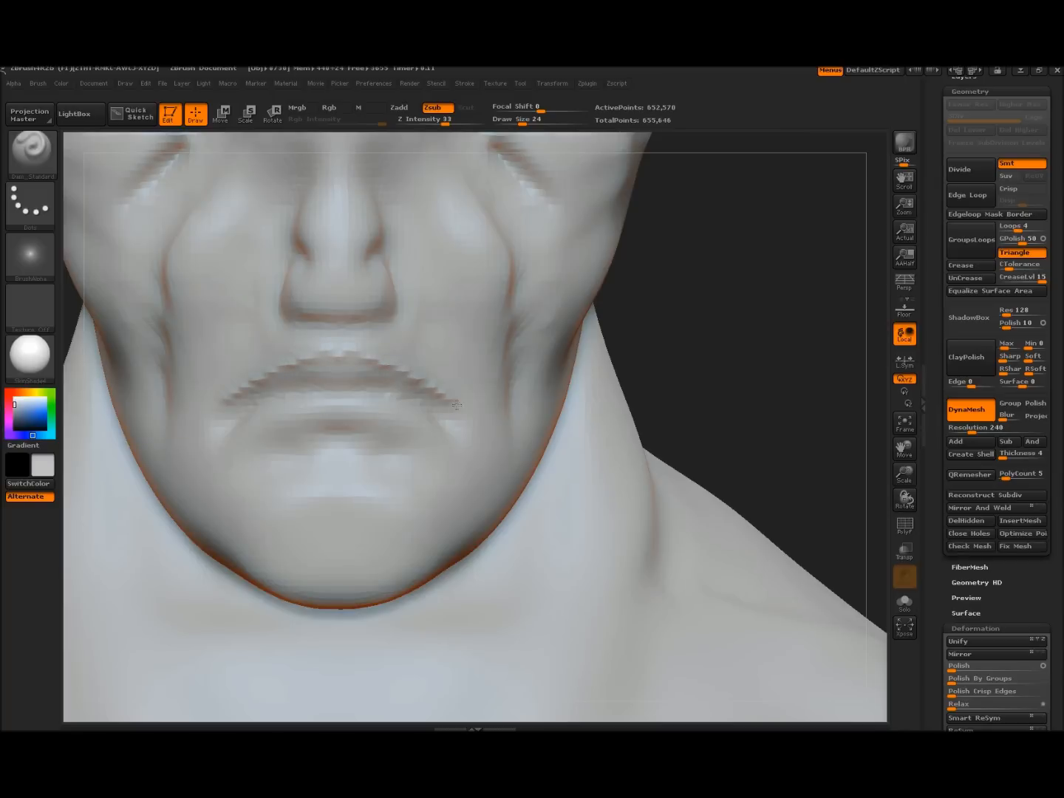
left_click_drag(368, 355, 423, 382)
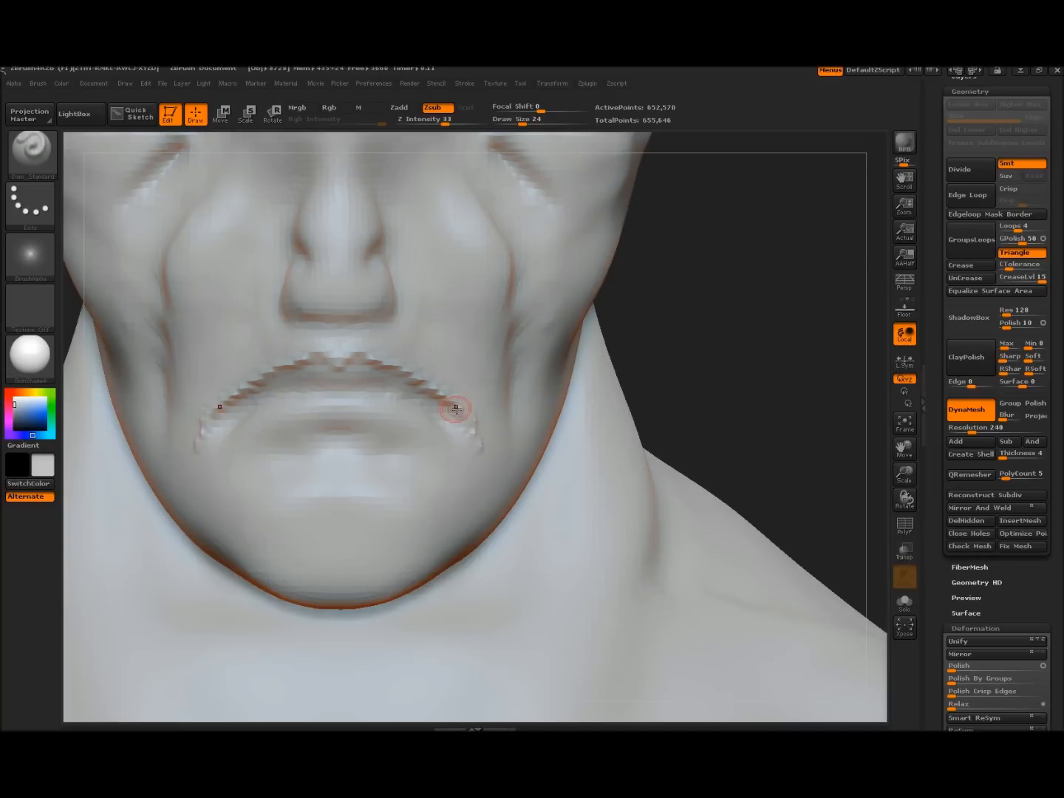
left_click_drag(688, 381, 304, 399)
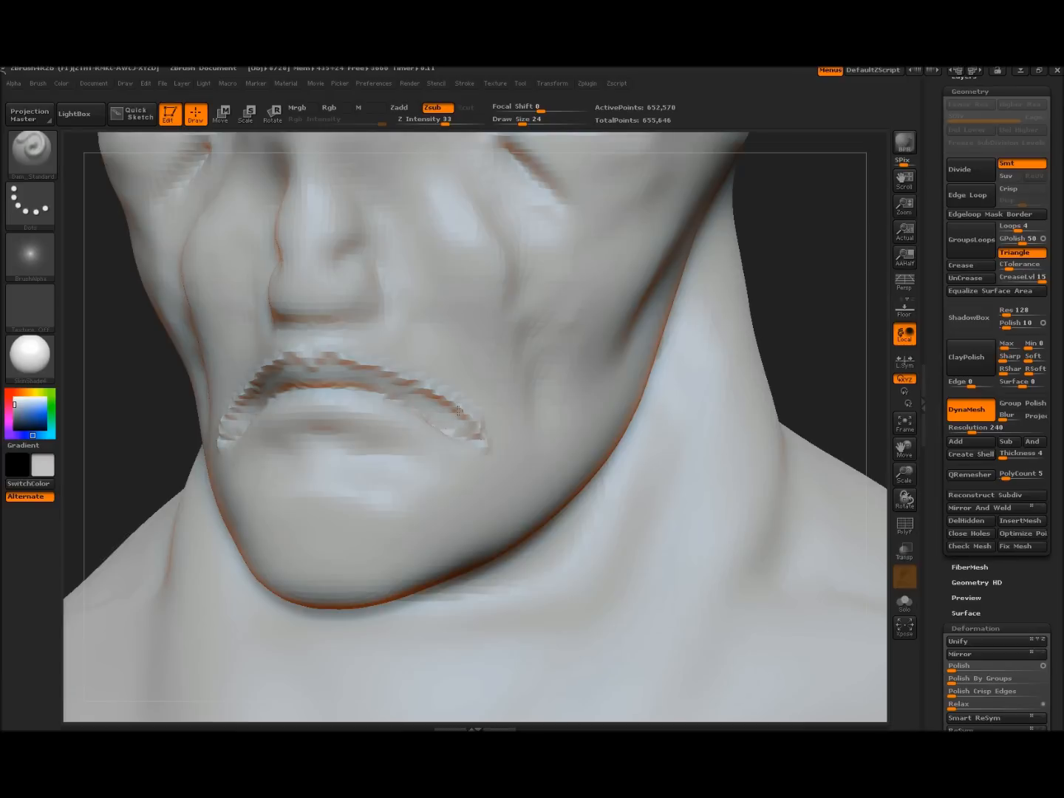
Smooth the upper lip toward the mouth corners
key("shift")
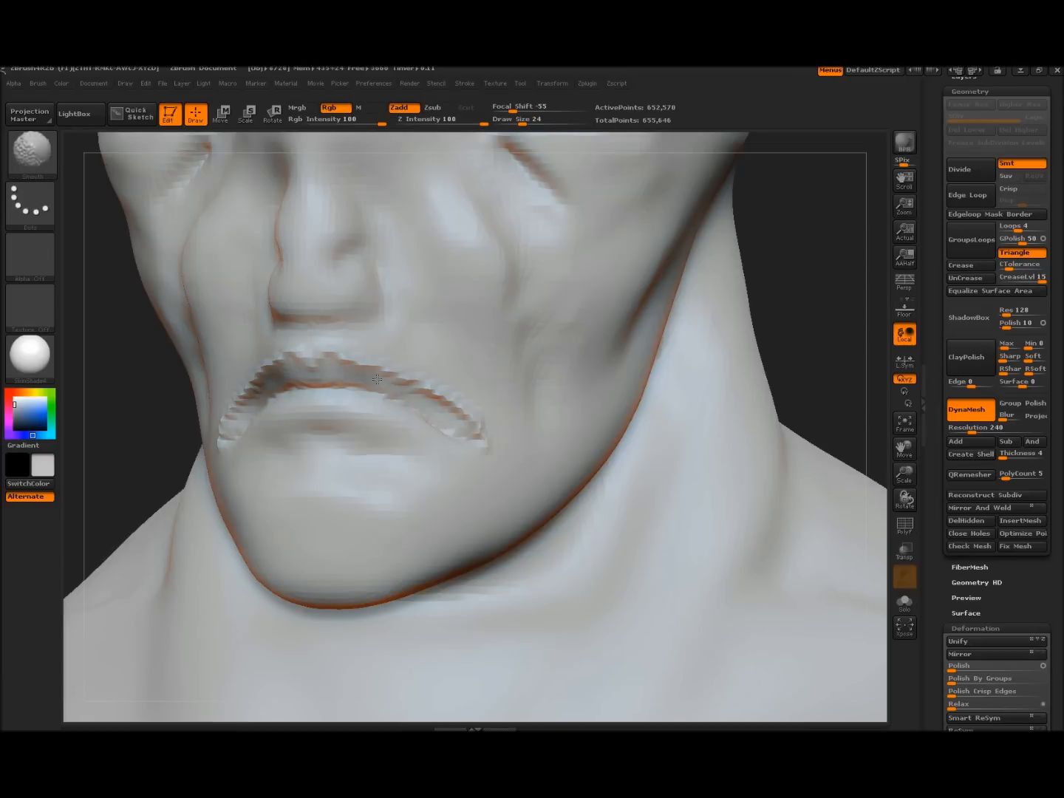
left_click_drag(437, 407, 470, 436, "shift")
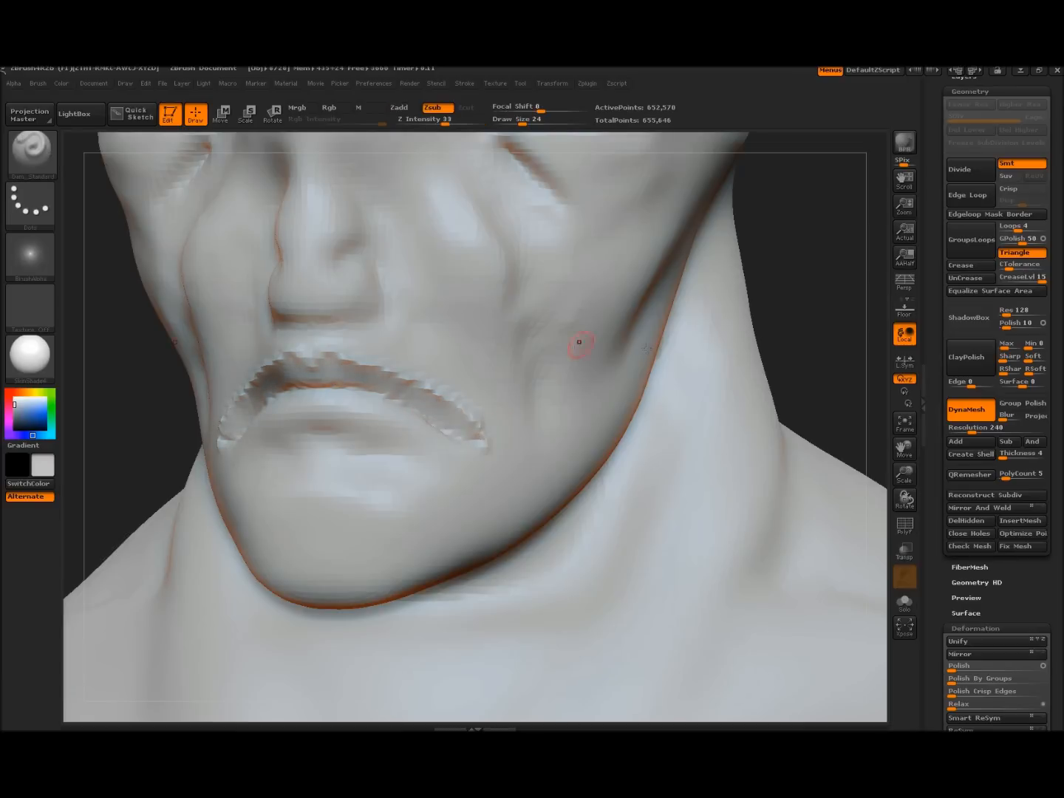
left_click_drag(780, 339, 762, 337)
left_click_drag(643, 383, 451, 333)
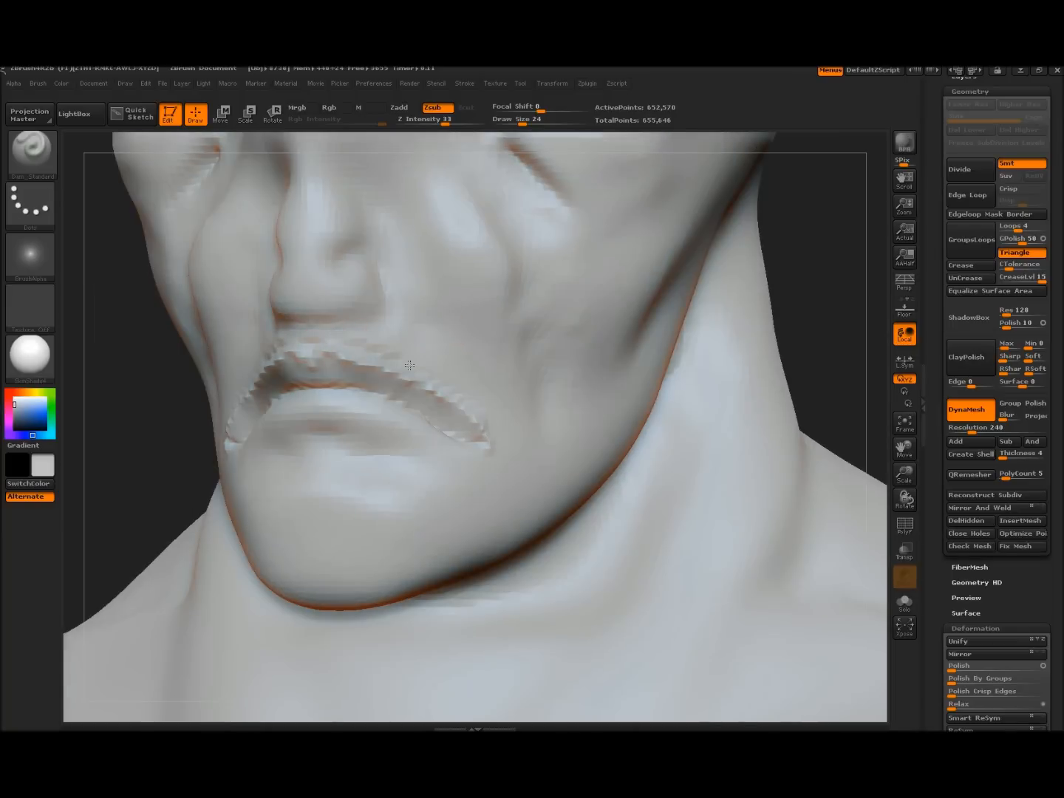
Carve a groove between the upper and lower lips
key("shift")
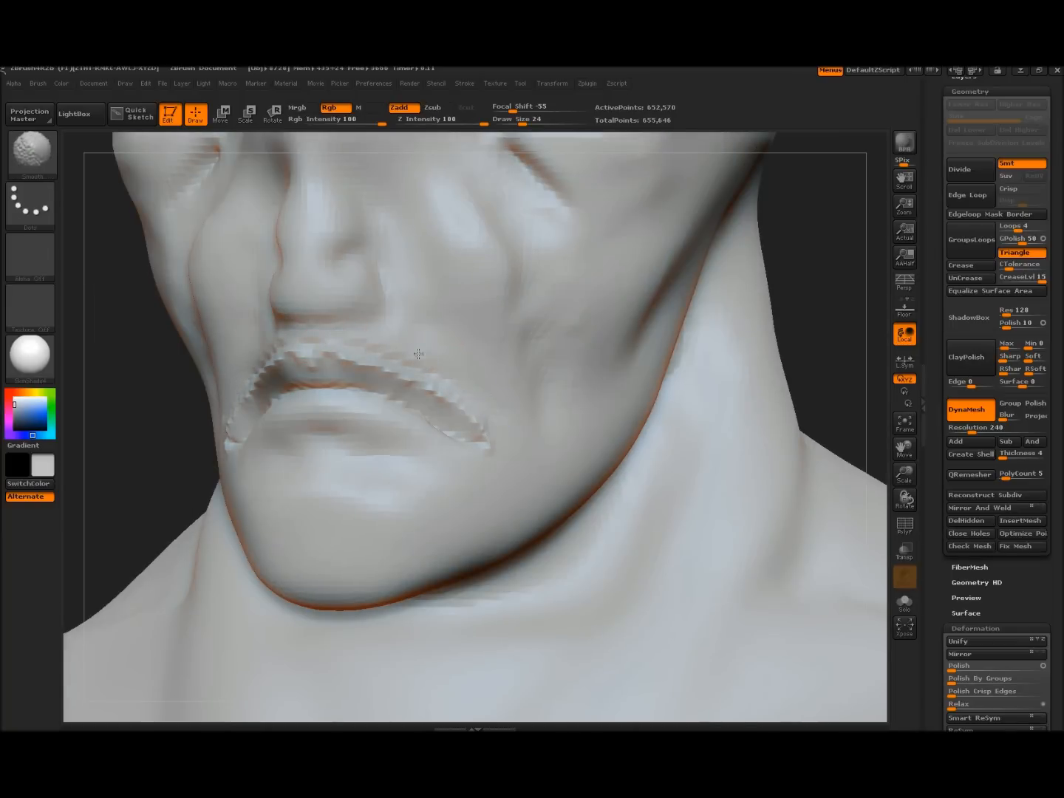
left_click_drag(102, 444, 184, 418)
mouse_move(318, 426)
left_mouse_down()
mouse_move(400, 428)
mouse_move(454, 442)
left_mouse_up()
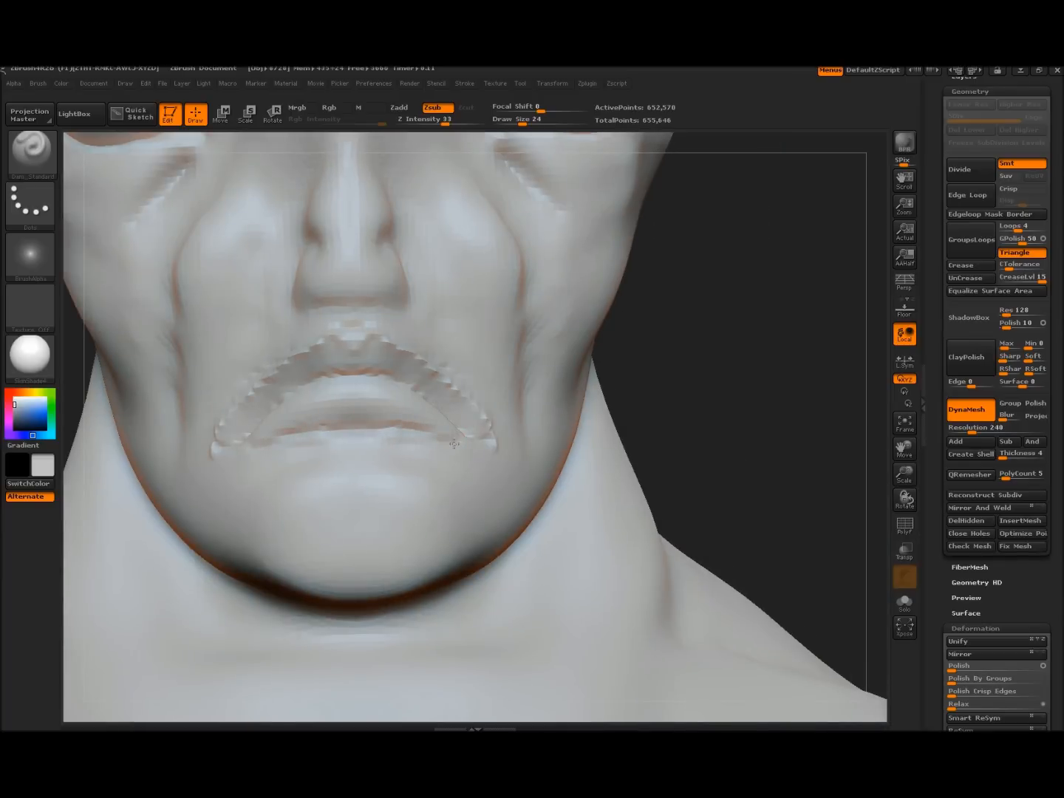
left_click_drag(716, 419, 502, 416)
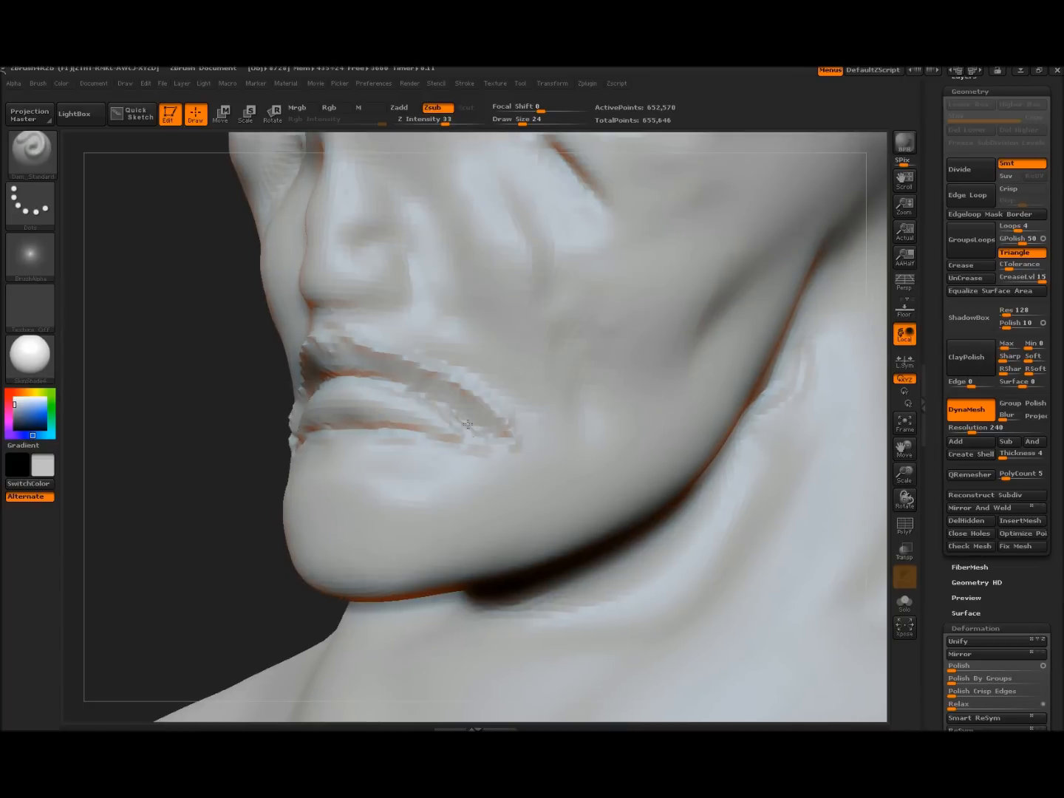
Carve and soften the lower lip line with two Dam_Standard strokes, then inspect the mouth
left_click_drag(323, 422, 445, 437)
mouse_move(343, 419)
left_mouse_down("shift")
mouse_move(396, 423)
mouse_move(368, 434)
mouse_move(437, 443)
mouse_move(381, 435)
mouse_move(423, 430)
left_mouse_up("shift")
mouse_move(182, 395)
left_mouse_down("alt")
mouse_move(148, 348)
mouse_move(225, 420)
mouse_move(180, 387)
mouse_move(247, 467)
left_mouse_up("alt")
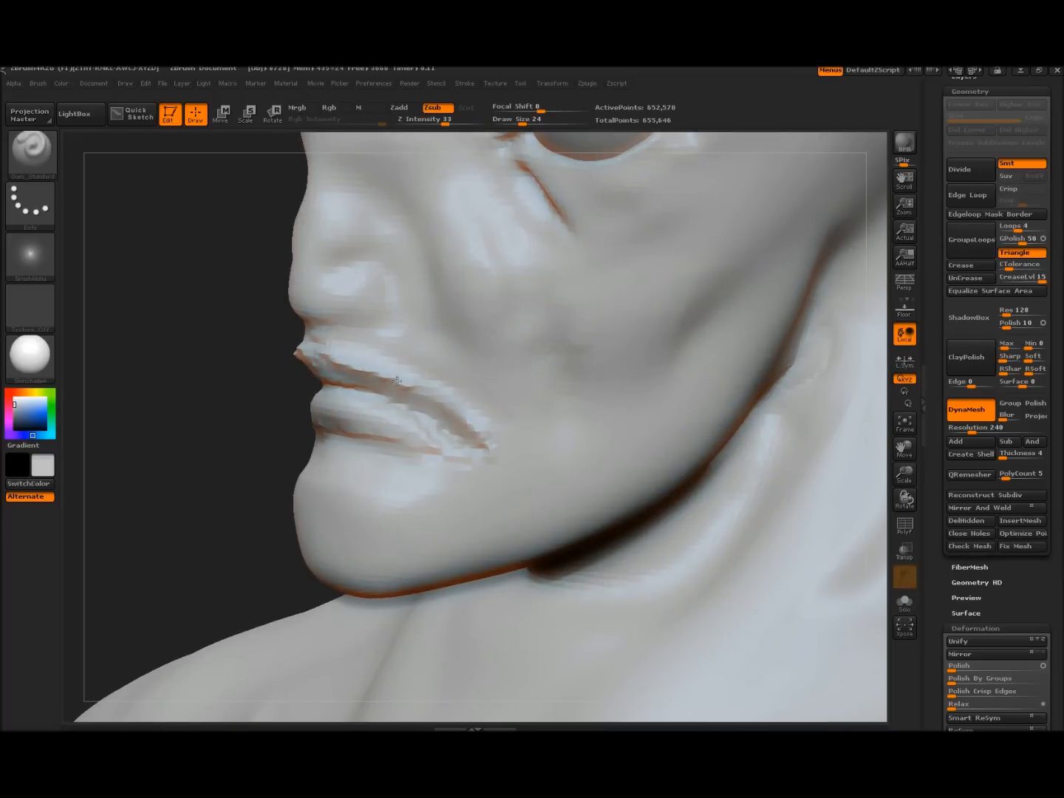
mouse_move(208, 361)
left_mouse_down("alt")
mouse_move(239, 470)
mouse_move(299, 423)
mouse_move(236, 415)
mouse_move(230, 430)
mouse_move(252, 429)
mouse_move(243, 379)
mouse_move(249, 418)
mouse_move(228, 385)
mouse_move(222, 402)
mouse_move(237, 421)
left_mouse_up("alt")
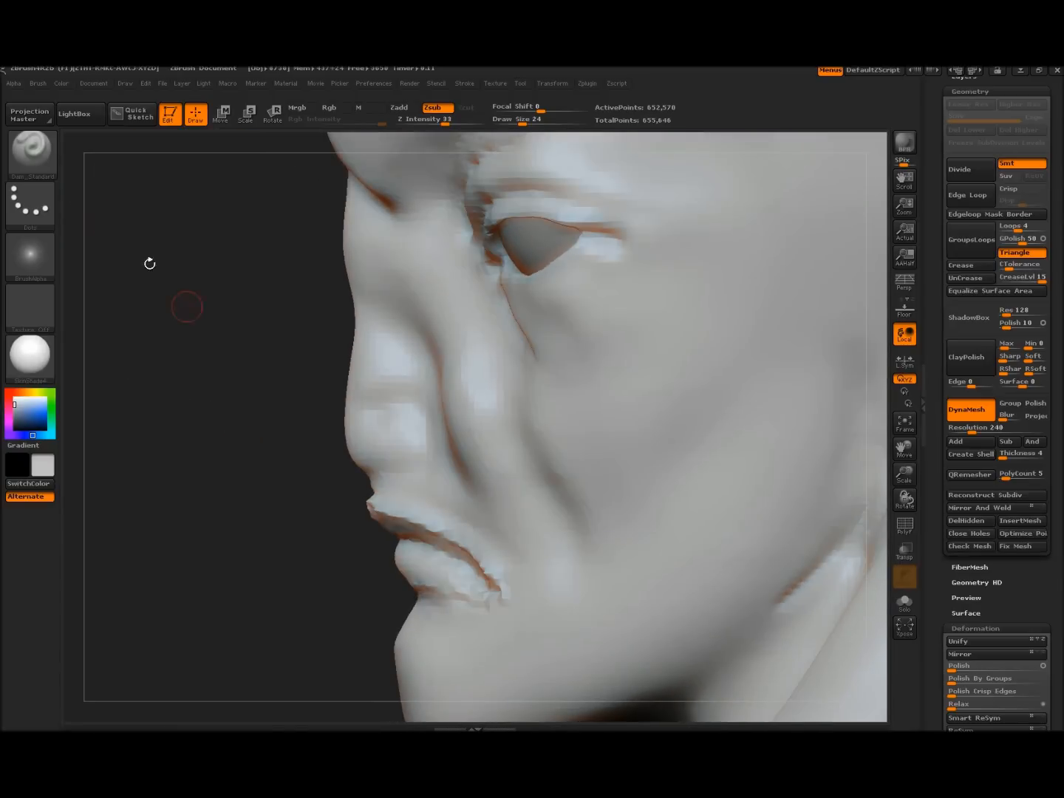
Switch to SnakeHook, resize the brush, and pull the nose out into a rounded tip
left_click(30, 153)
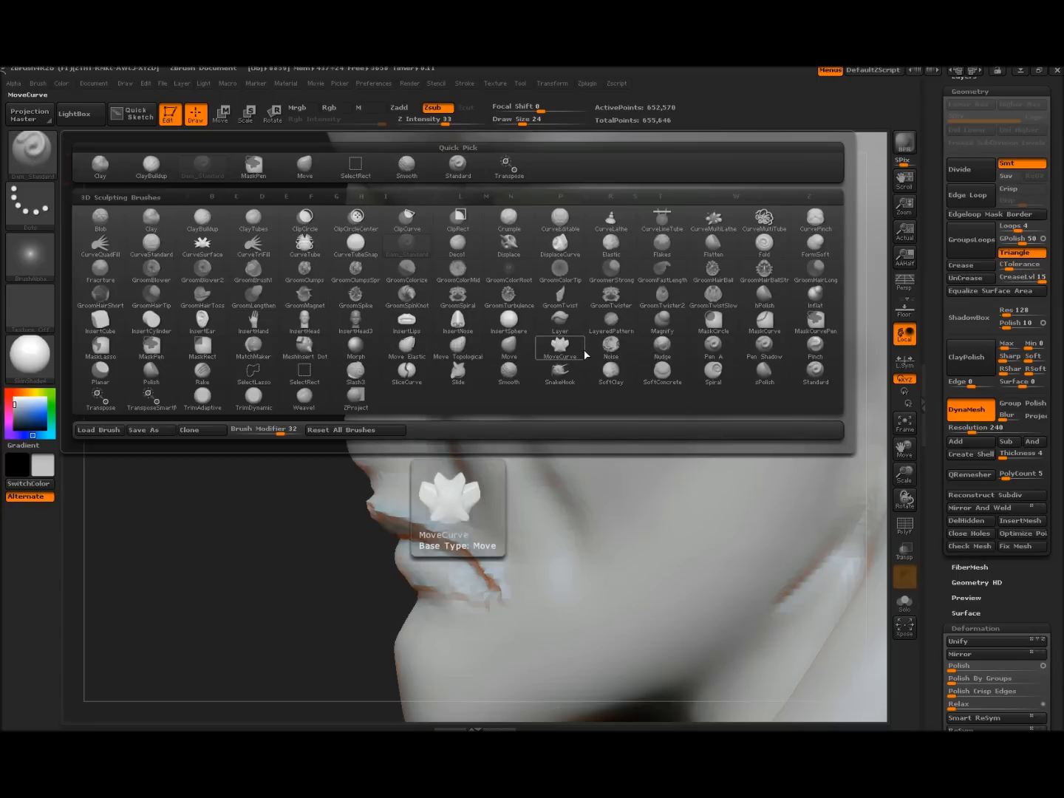
left_click(555, 368)
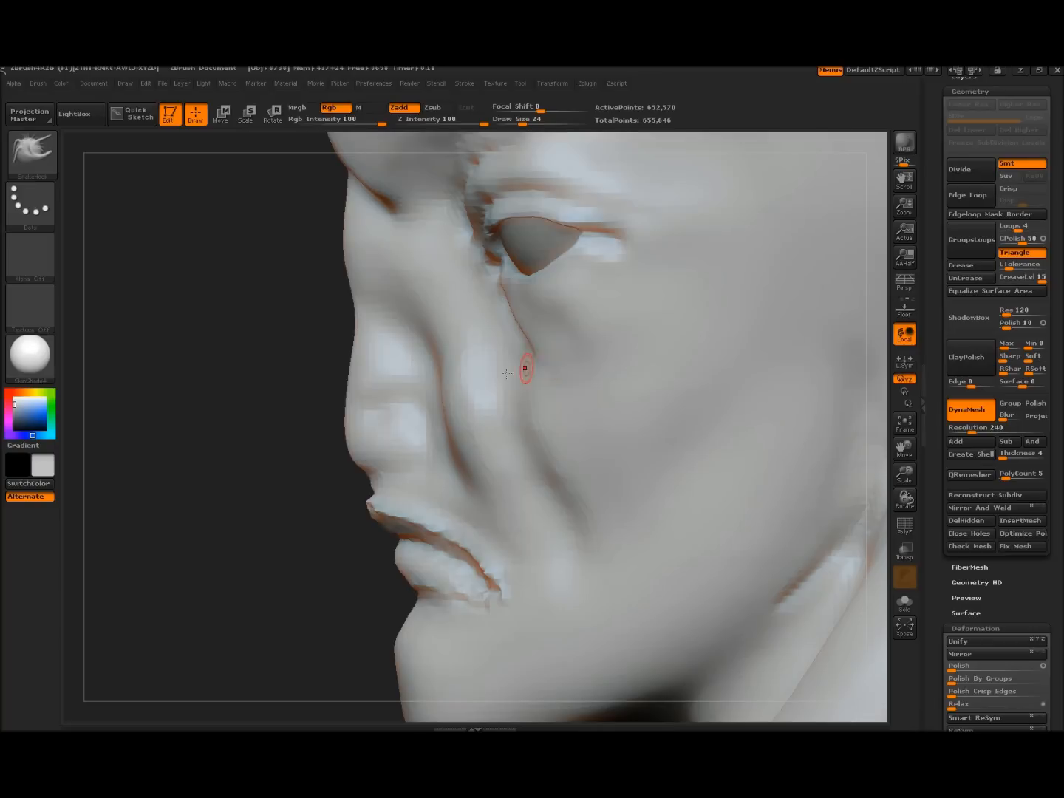
key("bracketright")
key("bracketright")
key("bracketright")
key("bracketright")
key("bracketright")
key("bracketright")
key("bracketright")
key("bracketright")
key("bracketright")
key("bracketright")
key("bracketright")
key("bracketright")
key("bracketright")
key("bracketleft")
key("bracketleft")
key("bracketleft")
key("bracketleft")
key("bracketleft")
key("bracketleft")
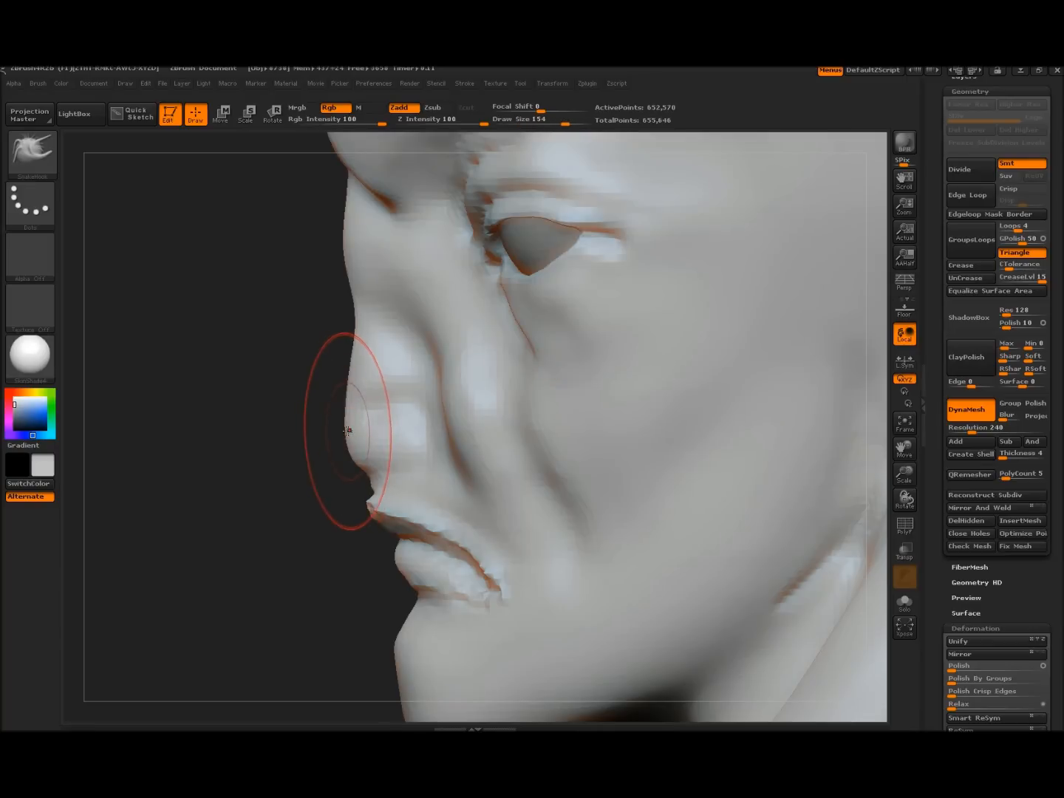
key("bracketleft")
mouse_move(349, 442)
left_mouse_down()
mouse_move(290, 438)
mouse_move(322, 436)
mouse_move(344, 402)
mouse_move(341, 374)
left_mouse_up()
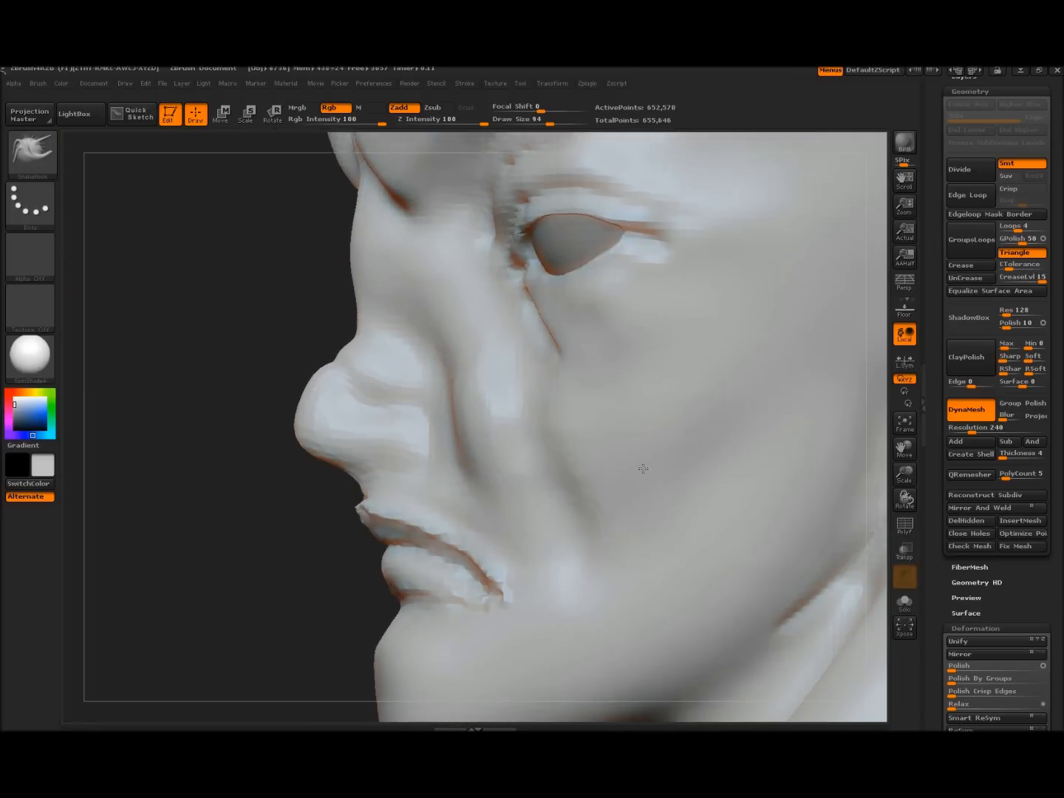
Smooth the nose and upper lip, and flatten the bump on the nose bridge
key("shift")
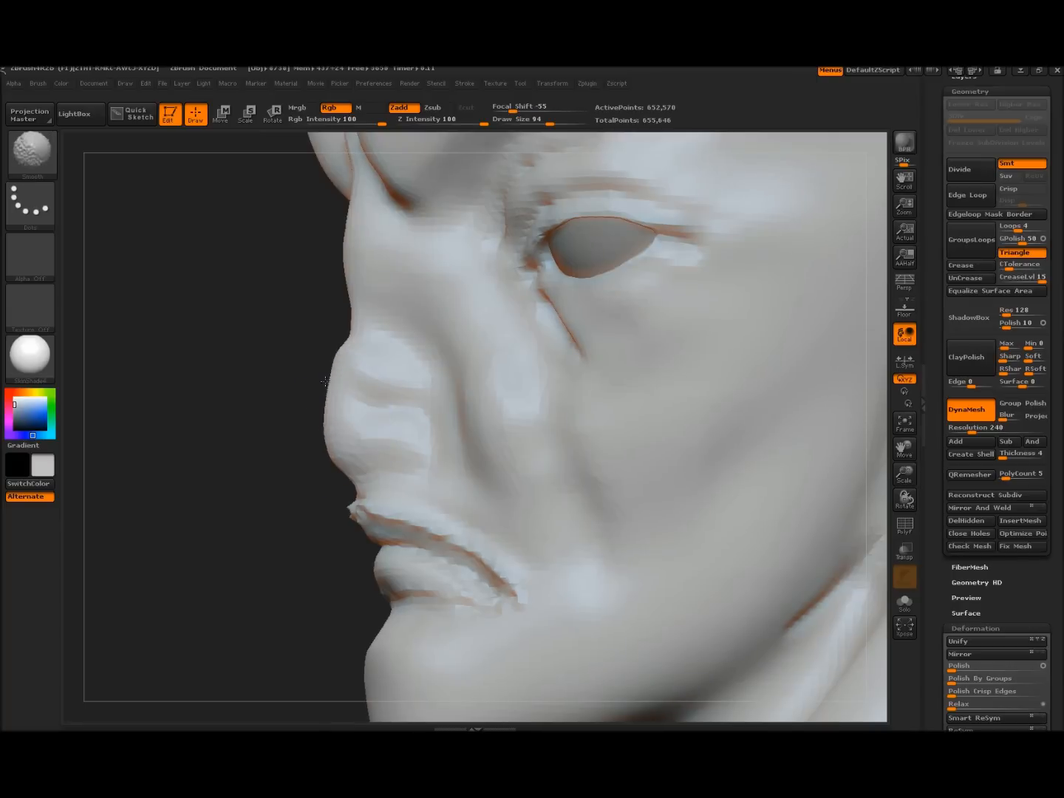
left_click_drag(372, 433, 415, 449)
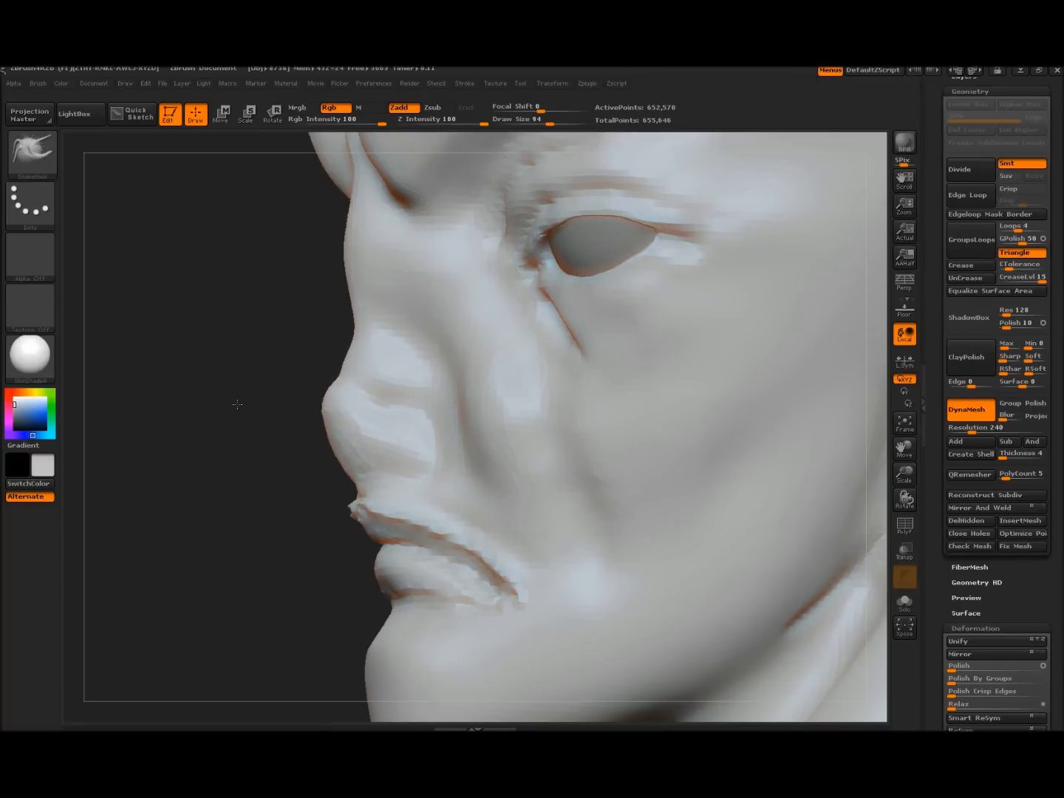
mouse_move(235, 404)
left_mouse_down("alt")
mouse_move(255, 428)
mouse_move(238, 424)
mouse_move(252, 459)
mouse_move(346, 356)
left_mouse_up("alt")
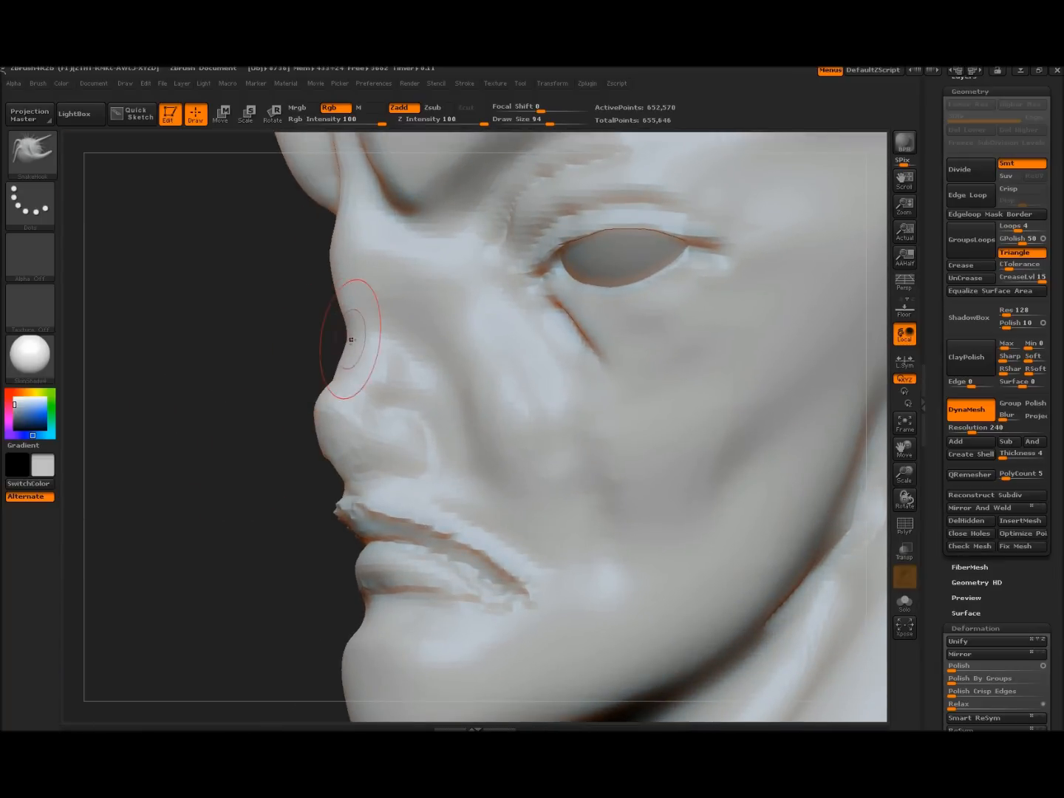
left_click_drag(349, 271, 358, 264)
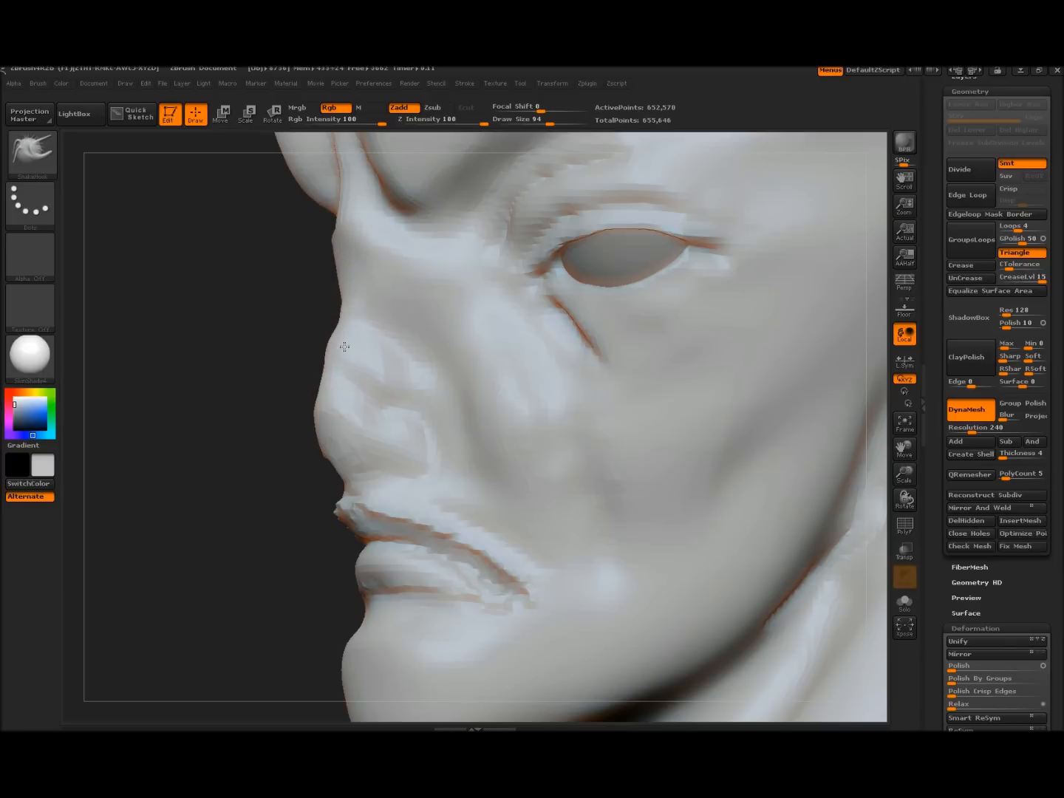
left_click_drag(346, 263, 352, 257, "shift")
mouse_move(243, 371)
left_mouse_down()
mouse_move(304, 363)
mouse_move(245, 367)
mouse_move(221, 311)
left_mouse_up()
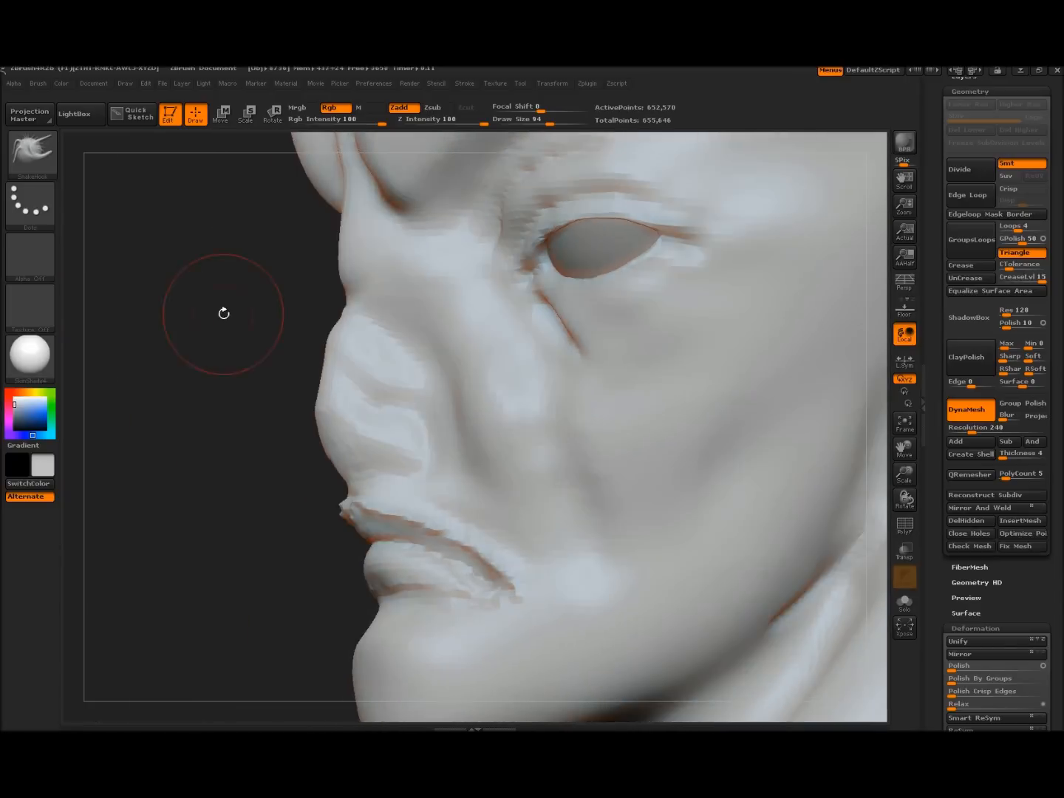
left_click(31, 154)
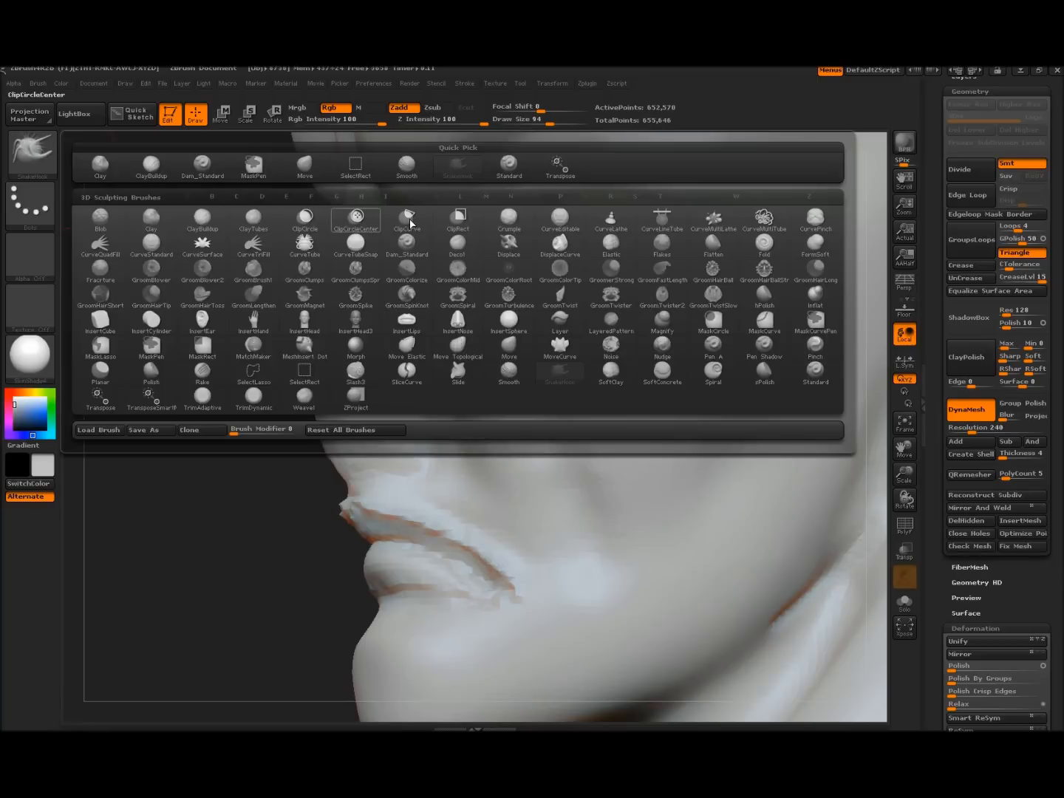
With Dam_Standard at size 34, carve a groove across the nose
left_click(200, 166)
mouse_move(180, 362)
left_mouse_down()
mouse_move(199, 397)
mouse_move(356, 379)
mouse_move(447, 430)
left_mouse_up()
mouse_move(295, 352)
left_mouse_down("shift")
mouse_move(295, 374)
mouse_move(350, 386)
left_mouse_up("shift")
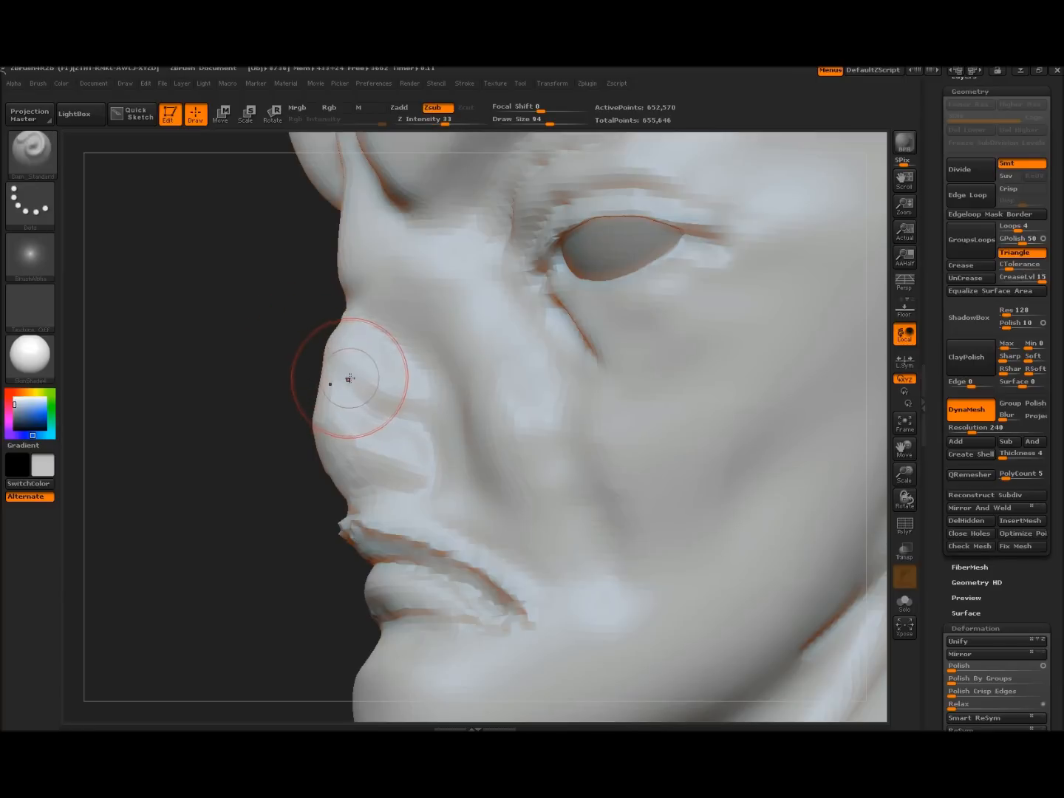
key("bracketleft")
key("bracketleft")
key("bracketleft")
key("bracketleft")
key("bracketleft")
key("bracketleft")
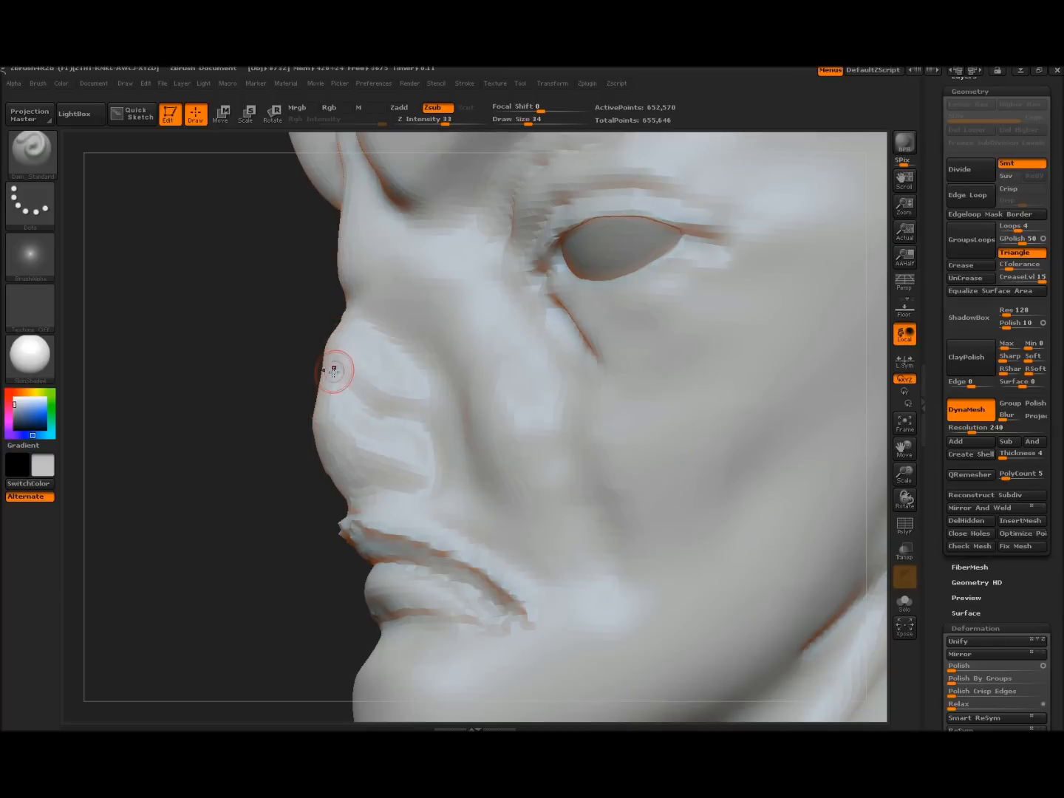
mouse_move(356, 390)
left_mouse_down()
mouse_move(418, 424)
mouse_move(444, 479)
left_mouse_up()
Carve mirrored diagonal creases from beside the nose down toward both mouth corners
mouse_move(368, 303)
left_mouse_down()
mouse_move(423, 353)
mouse_move(464, 416)
left_mouse_up()
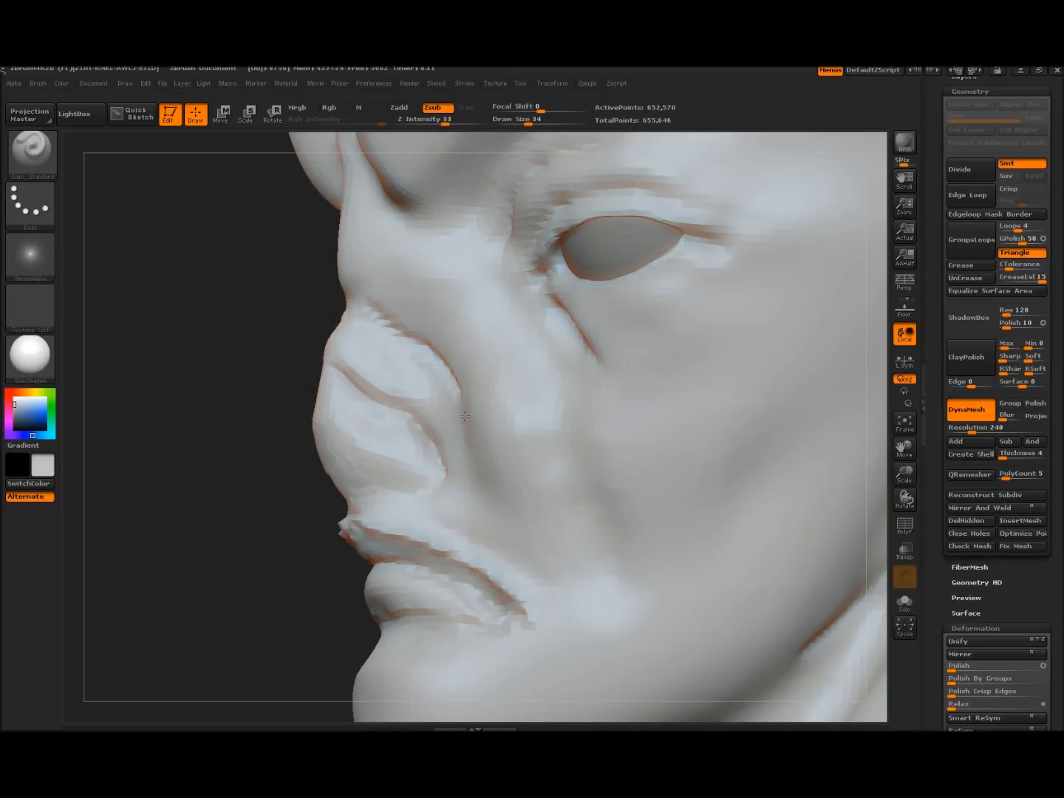
mouse_move(240, 376)
left_mouse_down()
mouse_move(727, 442)
mouse_move(481, 449)
left_mouse_up()
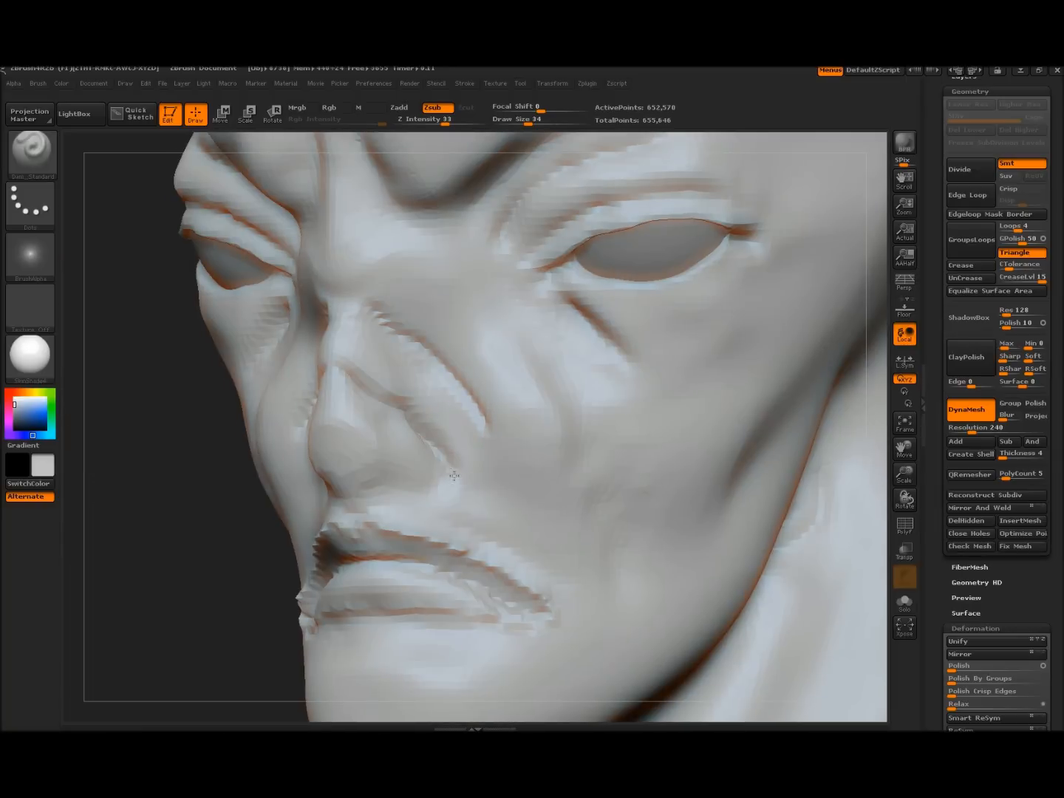
left_click_drag(484, 399, 588, 522)
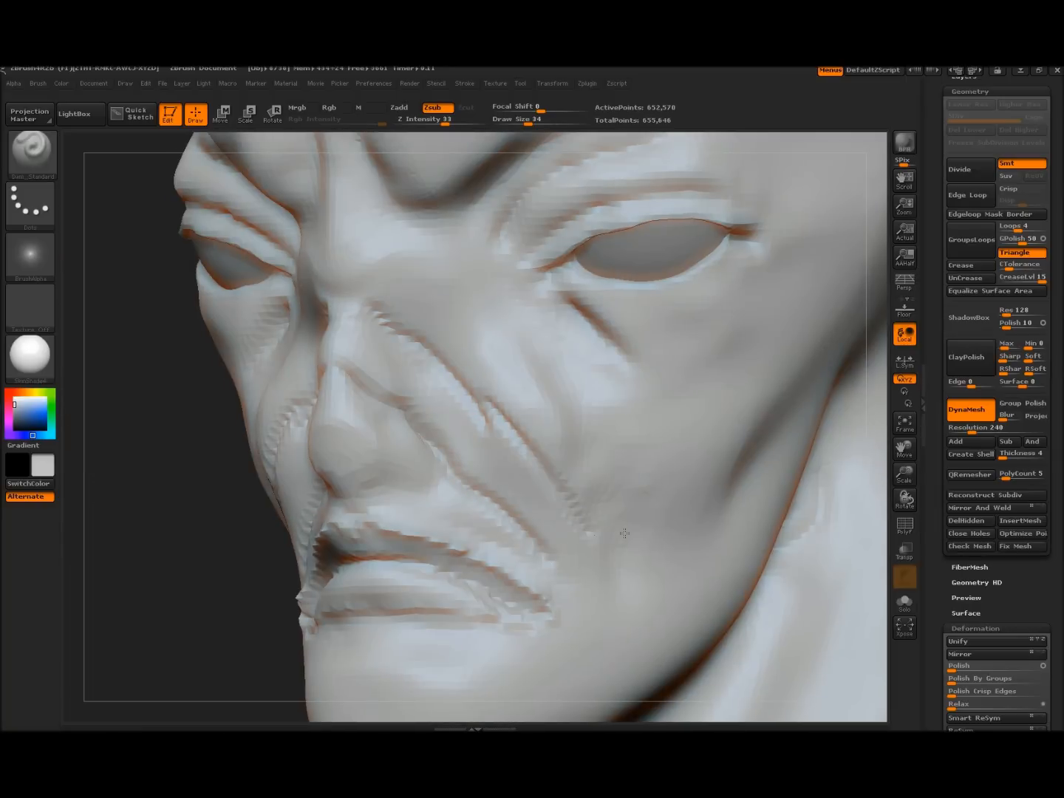
left_click(31, 152)
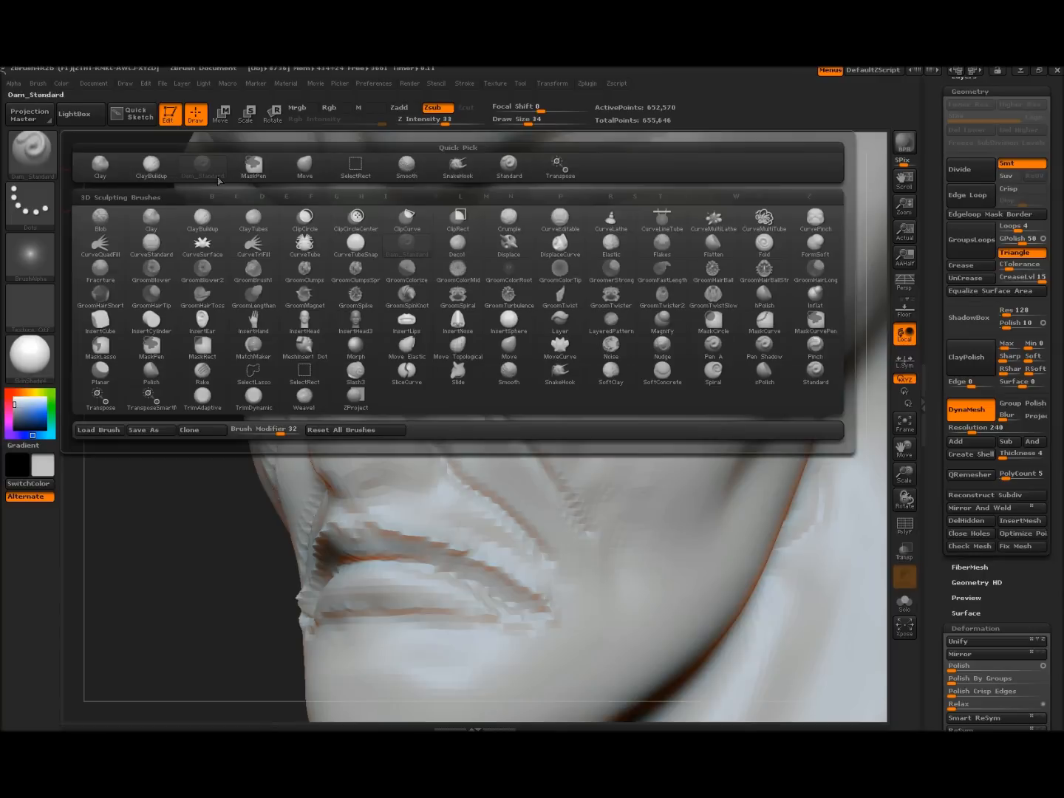
With ClayBuildup, raise a ridge from nose to cheek and soften the fold beside the nose
left_click(151, 167)
mouse_move(354, 340)
left_mouse_down()
mouse_move(436, 376)
mouse_move(562, 548)
left_mouse_up()
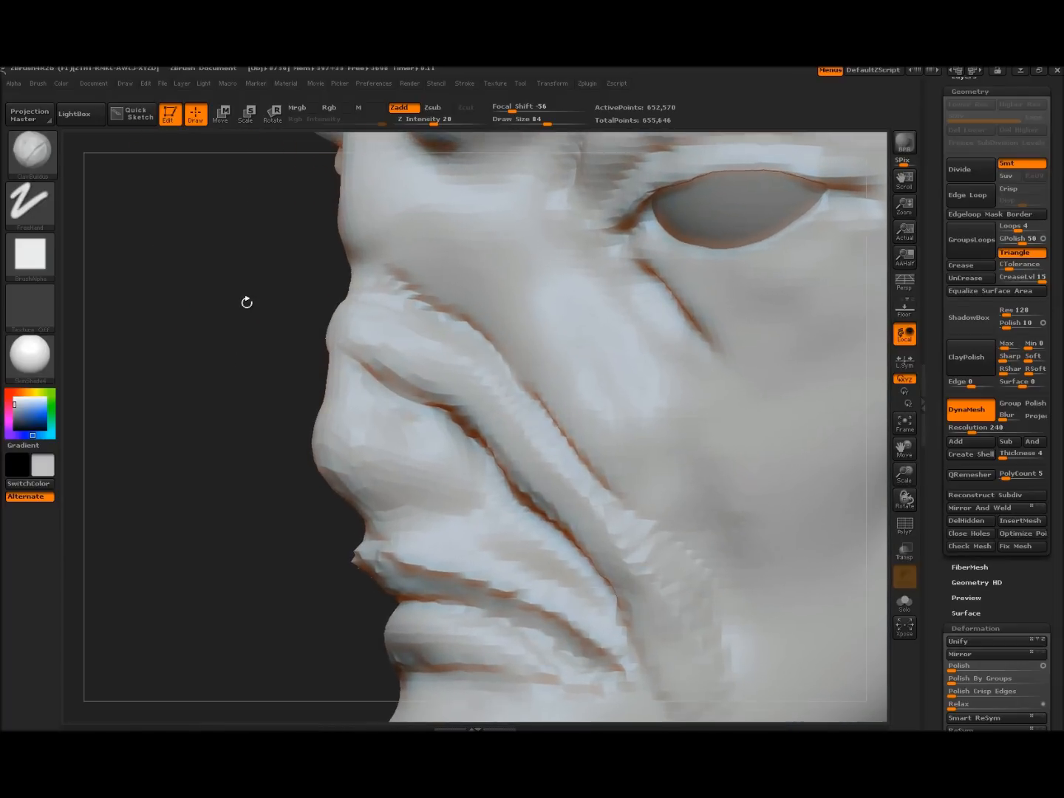
left_click_drag(247, 302, 252, 299)
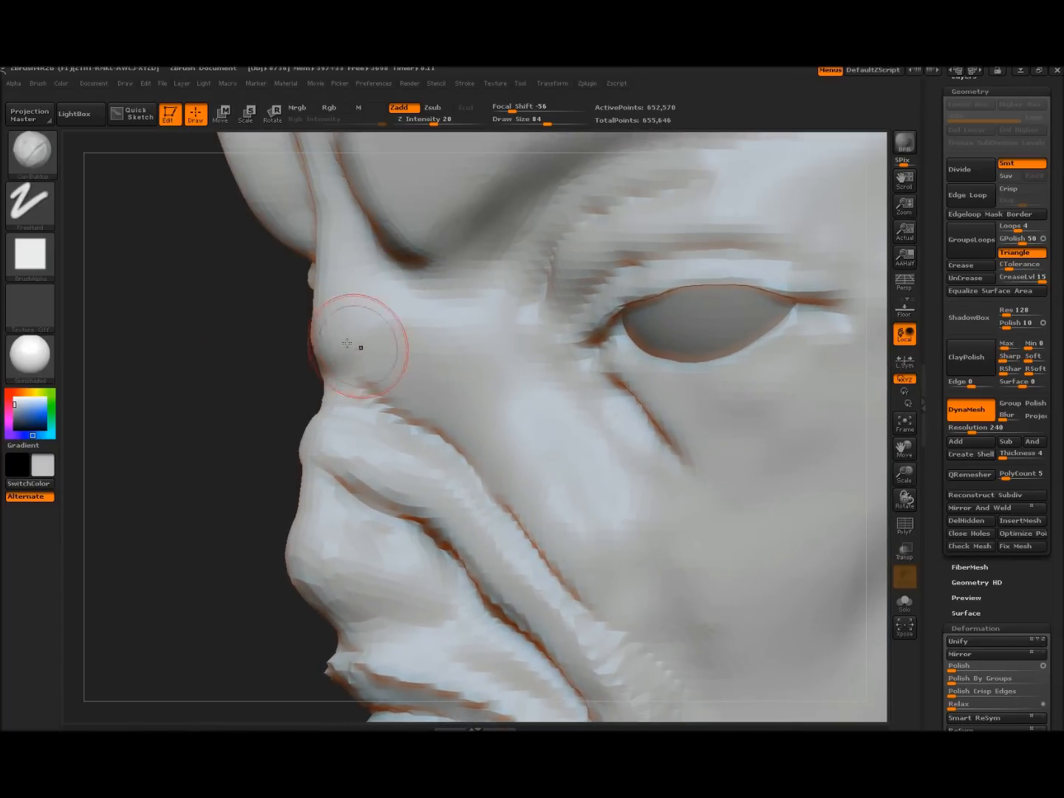
mouse_move(457, 402)
left_mouse_down()
mouse_move(488, 448)
mouse_move(316, 367)
mouse_move(413, 340)
left_mouse_up()
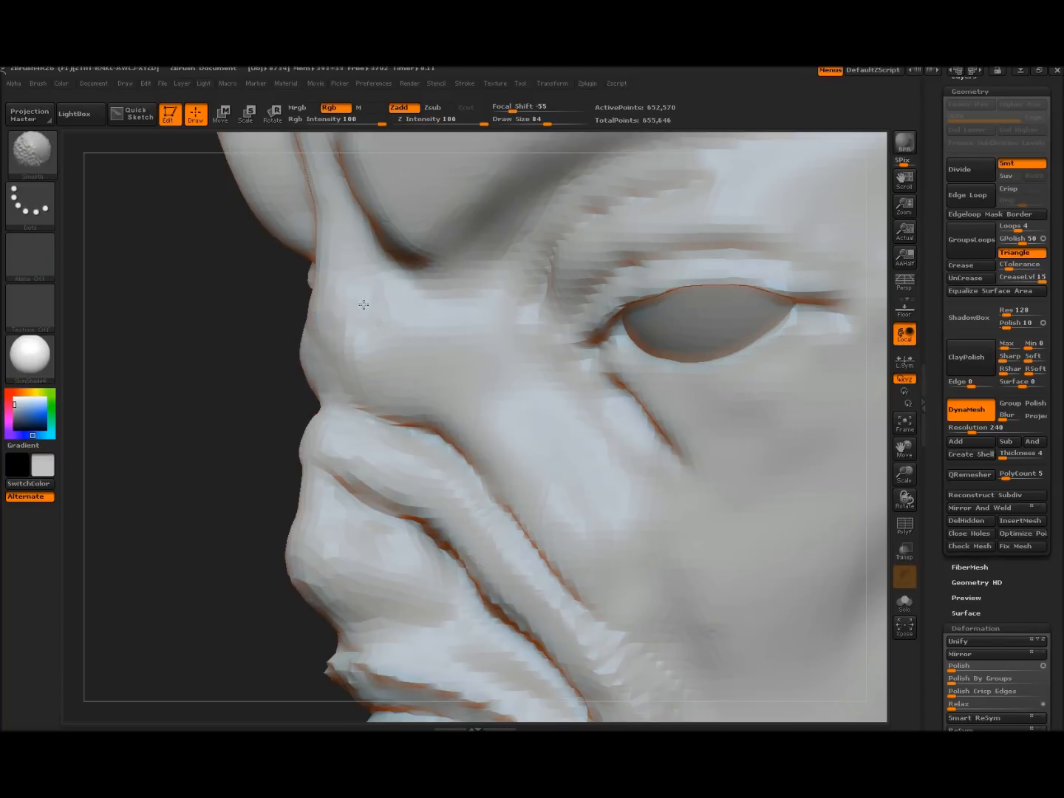
mouse_move(194, 358)
left_mouse_down("alt")
mouse_move(189, 371)
mouse_move(337, 388)
mouse_move(185, 406)
left_mouse_up("alt")
left_click_drag(450, 450, 481, 524, "shift")
mouse_move(201, 406)
left_mouse_down()
mouse_move(241, 408)
mouse_move(204, 422)
left_mouse_up()
Build up and round the nostril wing
mouse_move(694, 447)
left_mouse_down()
mouse_move(276, 507)
mouse_move(256, 523)
mouse_move(299, 550)
left_mouse_up()
mouse_move(383, 515)
left_mouse_down()
mouse_move(392, 532)
mouse_move(350, 482)
mouse_move(331, 510)
mouse_move(376, 527)
left_mouse_up()
mouse_move(168, 560)
left_mouse_down()
mouse_move(236, 532)
mouse_move(167, 478)
left_mouse_up()
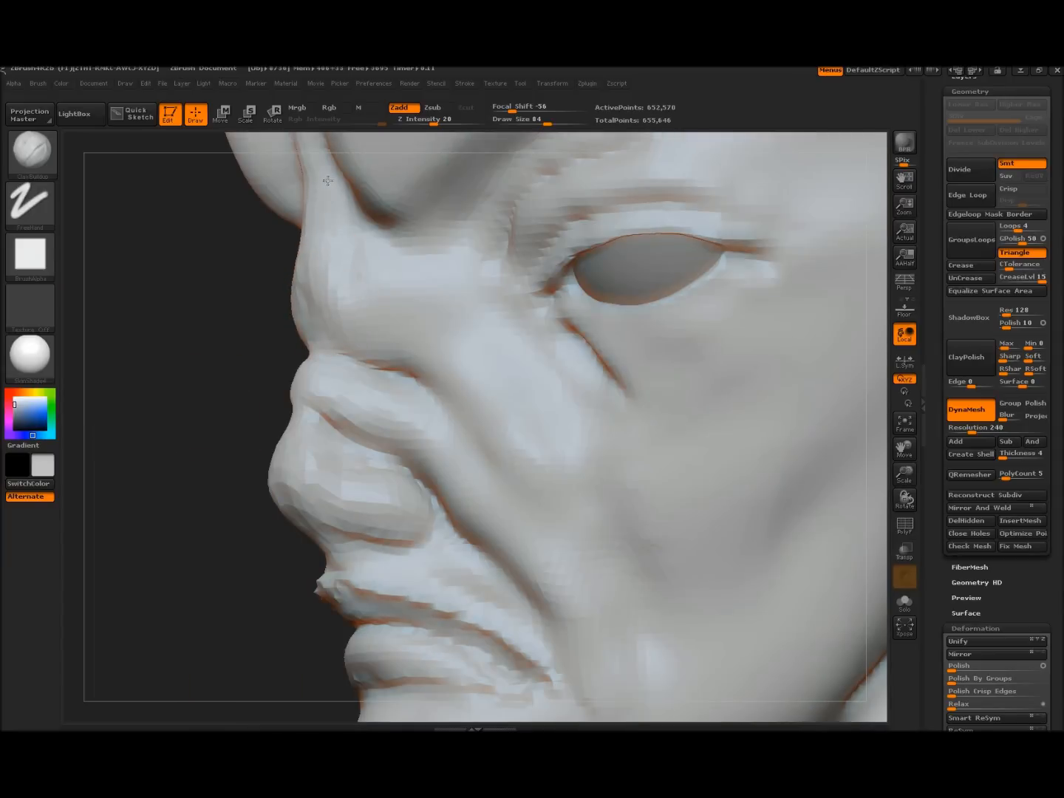
key("shift")
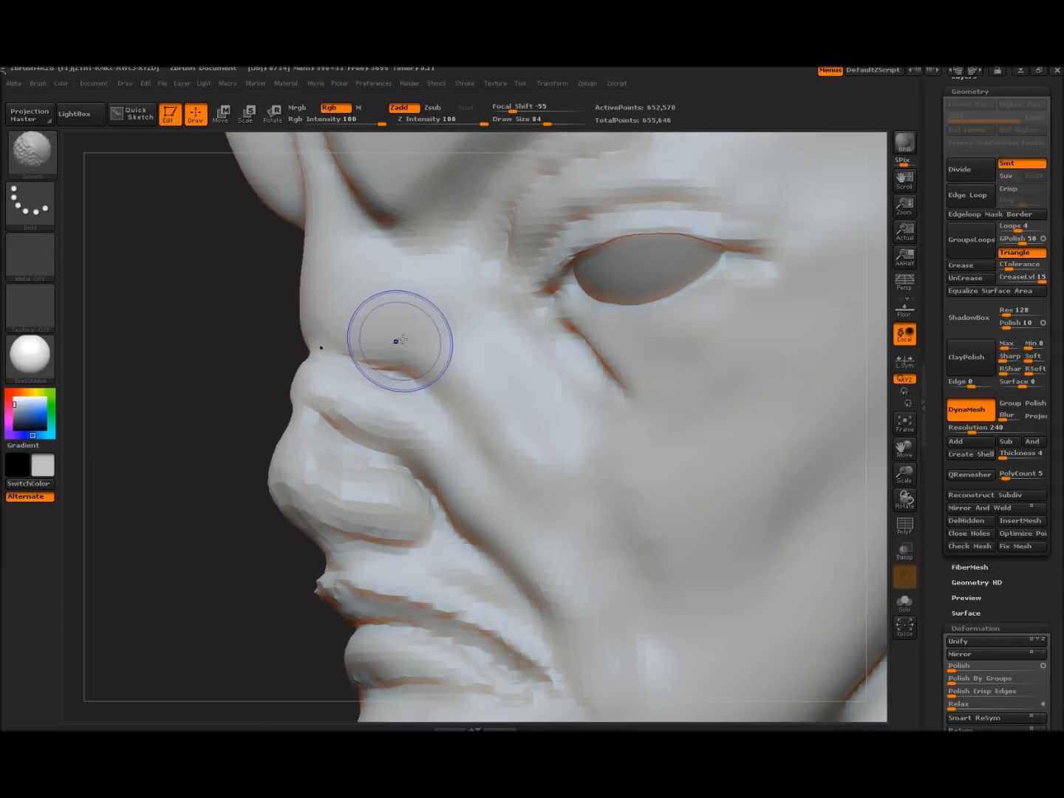
mouse_move(159, 444)
left_mouse_down()
mouse_move(166, 387)
mouse_move(211, 415)
mouse_move(476, 415)
left_mouse_up()
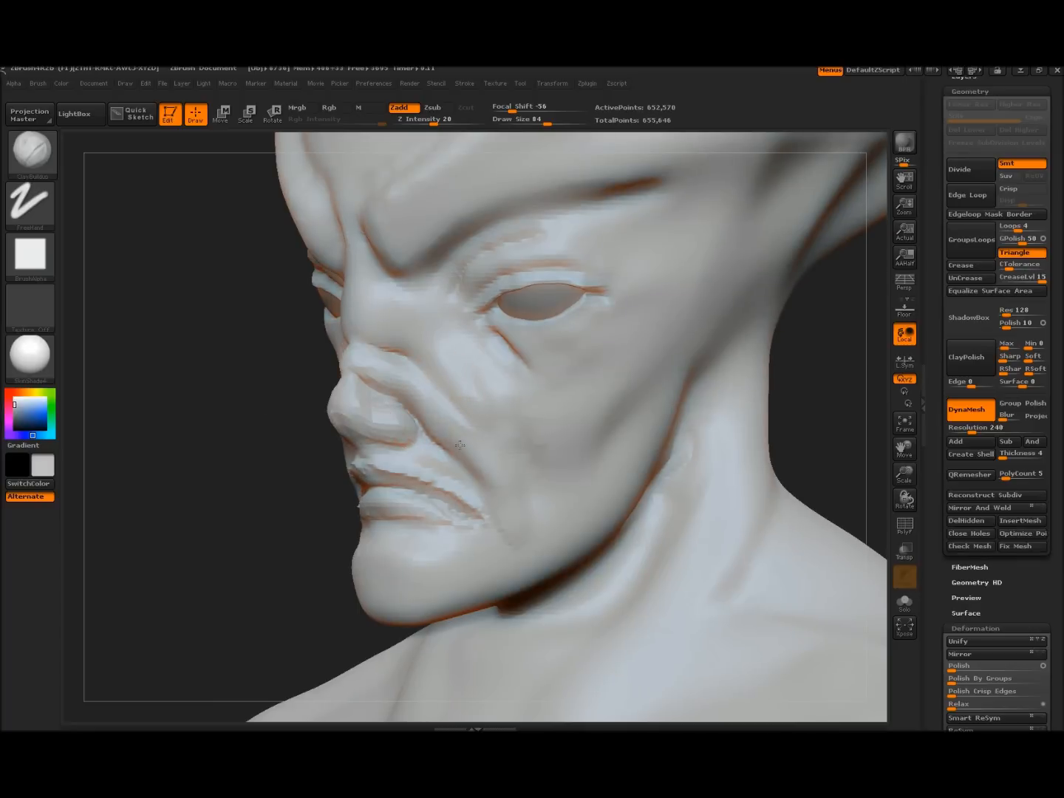
Build up the cheek fold below the eye and a ridge along the jawline toward the chin
left_click_drag(442, 344, 523, 435)
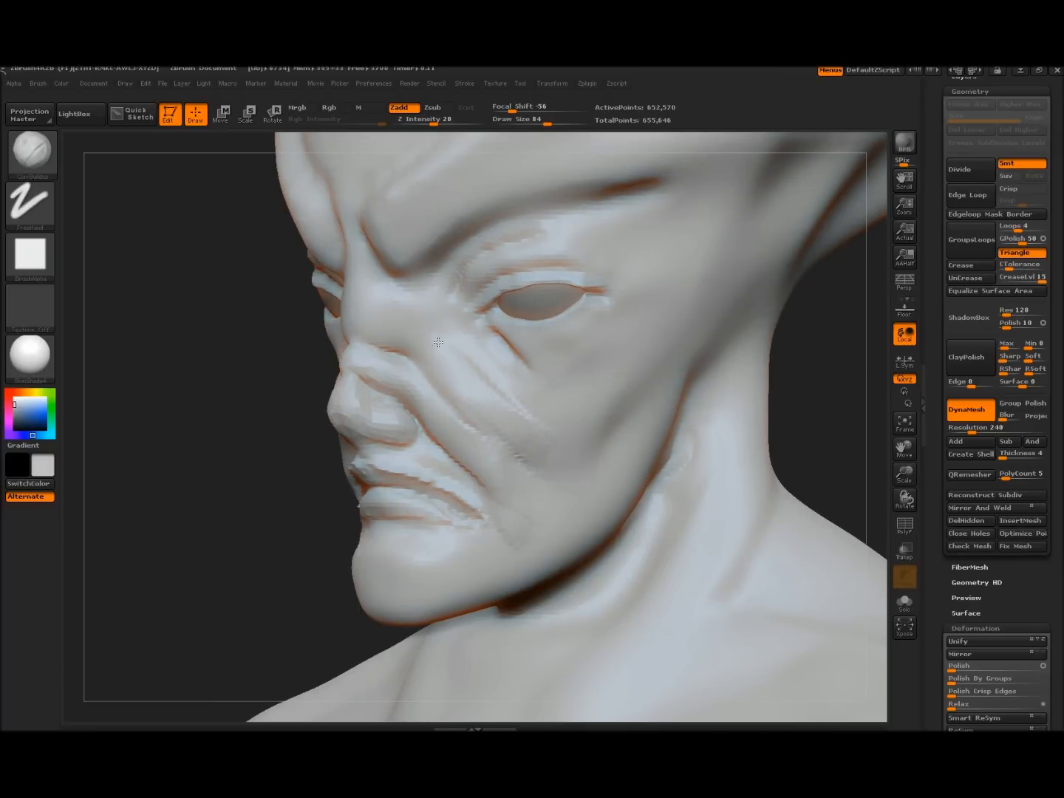
left_click_drag(460, 376, 549, 459)
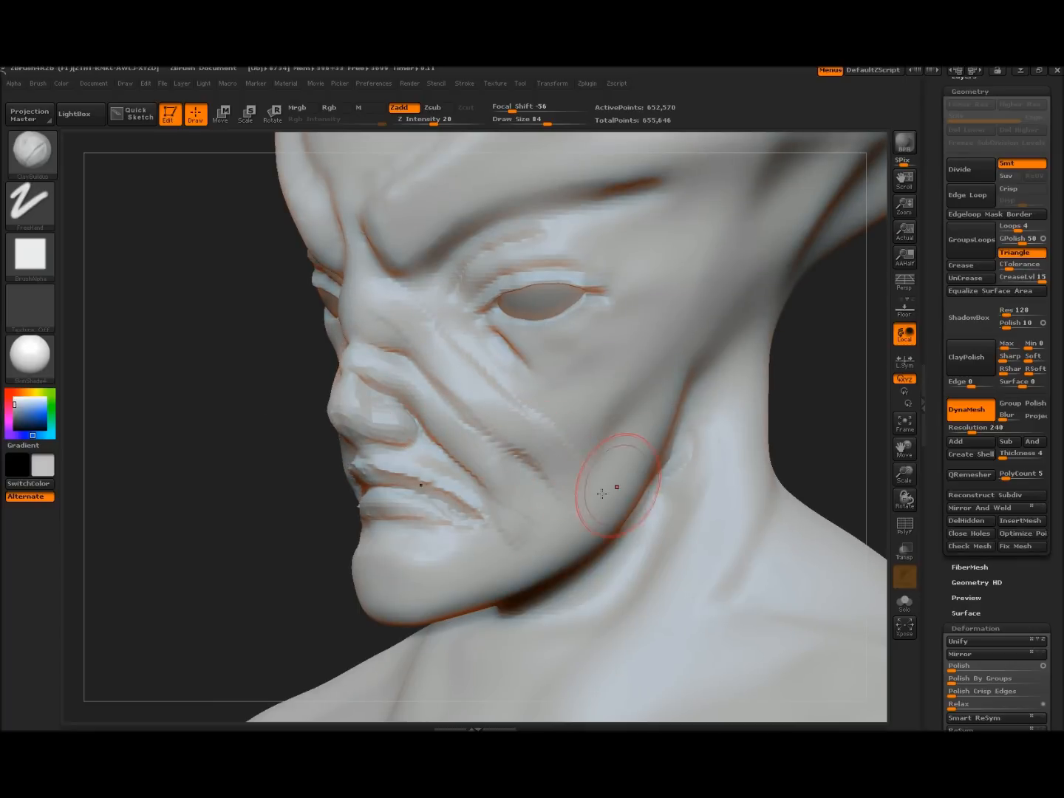
left_click_drag(632, 479, 517, 544)
left_click_drag(591, 514, 463, 573)
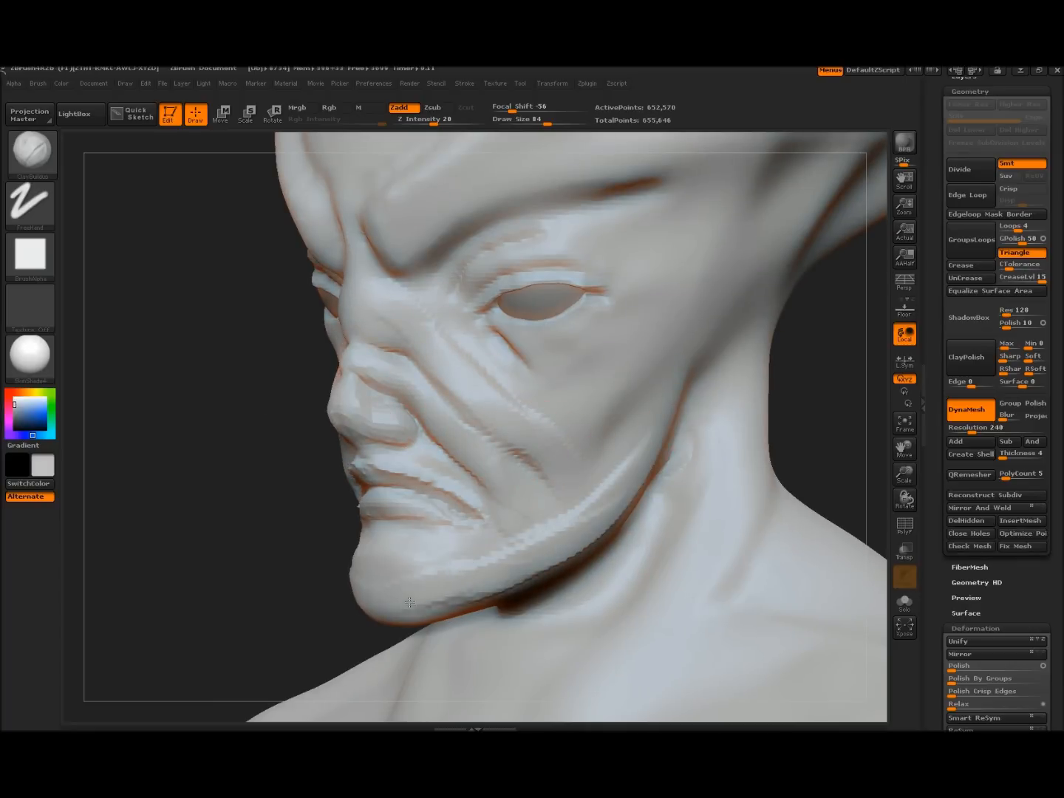
Smooth the built-up cheek and brow areas, then return to the Dam_Standard brush
key("shift")
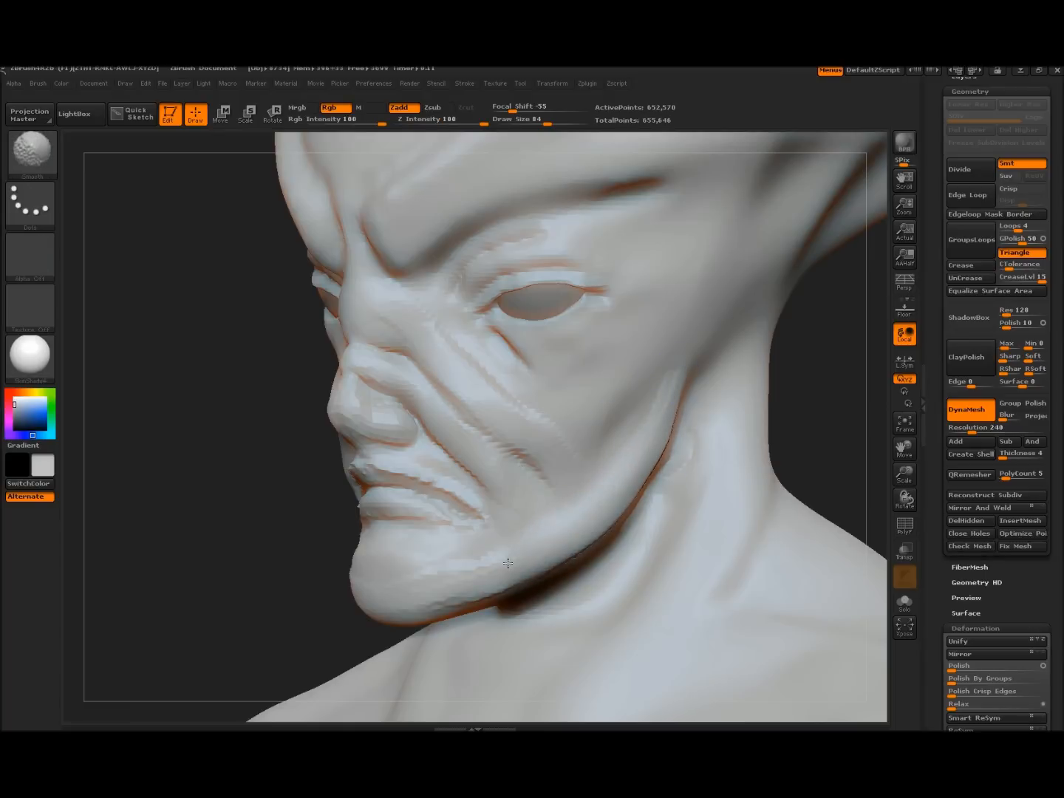
mouse_move(277, 481)
left_mouse_down()
mouse_move(207, 476)
mouse_move(270, 473)
left_mouse_up()
key("shift")
left_click_drag(350, 274, 318, 275, "shift")
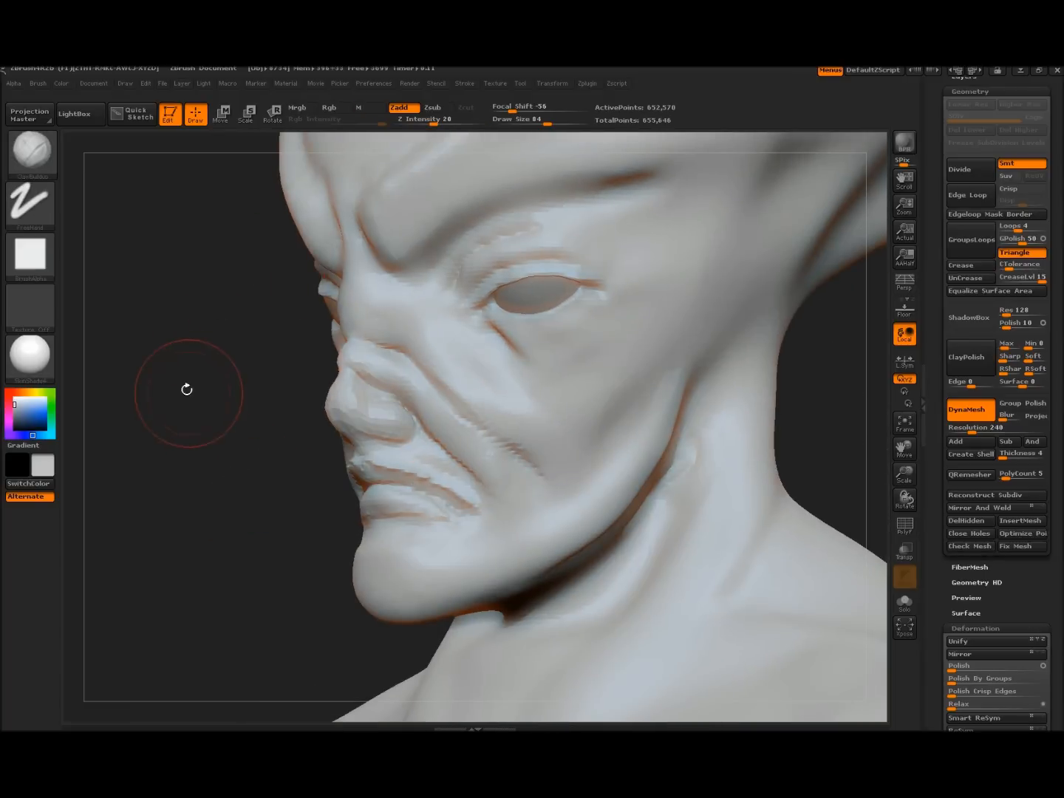
left_click(45, 168)
left_click(185, 177)
left_click(43, 157)
left_click(197, 168)
left_click_drag(227, 349, 209, 387)
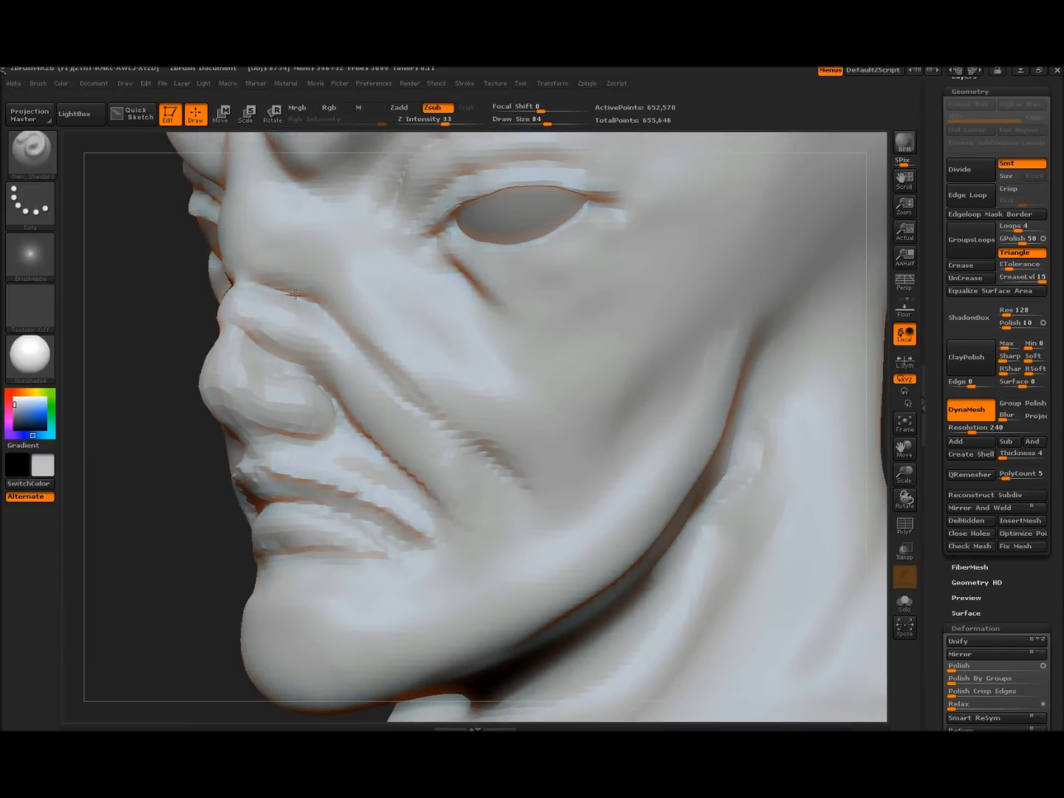
Carve creases along the cheek fold, lower cheek, nostril wing and beside the mouth corner
mouse_move(385, 367)
left_mouse_down()
mouse_move(464, 427)
mouse_move(502, 481)
left_mouse_up()
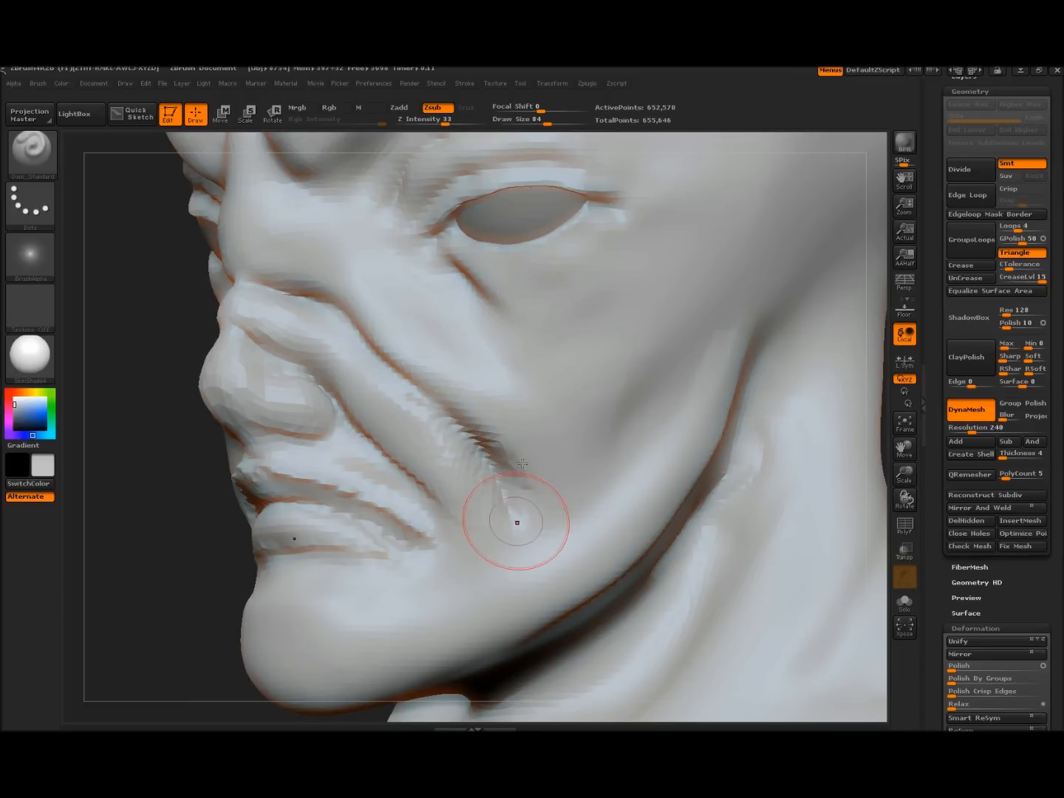
left_click_drag(602, 421, 616, 490)
left_click_drag(329, 399, 295, 373)
left_click_drag(416, 489, 453, 577)
left_click_drag(441, 509, 437, 575)
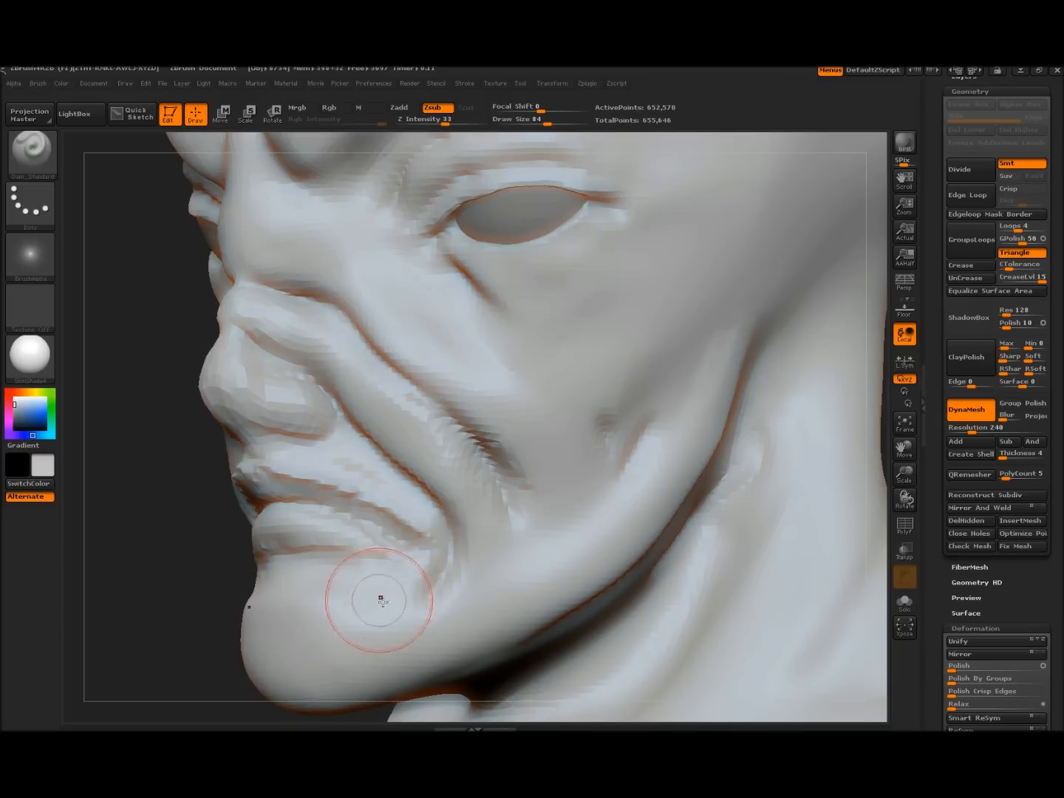
Smooth the dark creases across the nose bridge and reshape around the nose tip
mouse_move(159, 551)
left_mouse_down()
mouse_move(186, 563)
mouse_move(451, 471)
left_mouse_up()
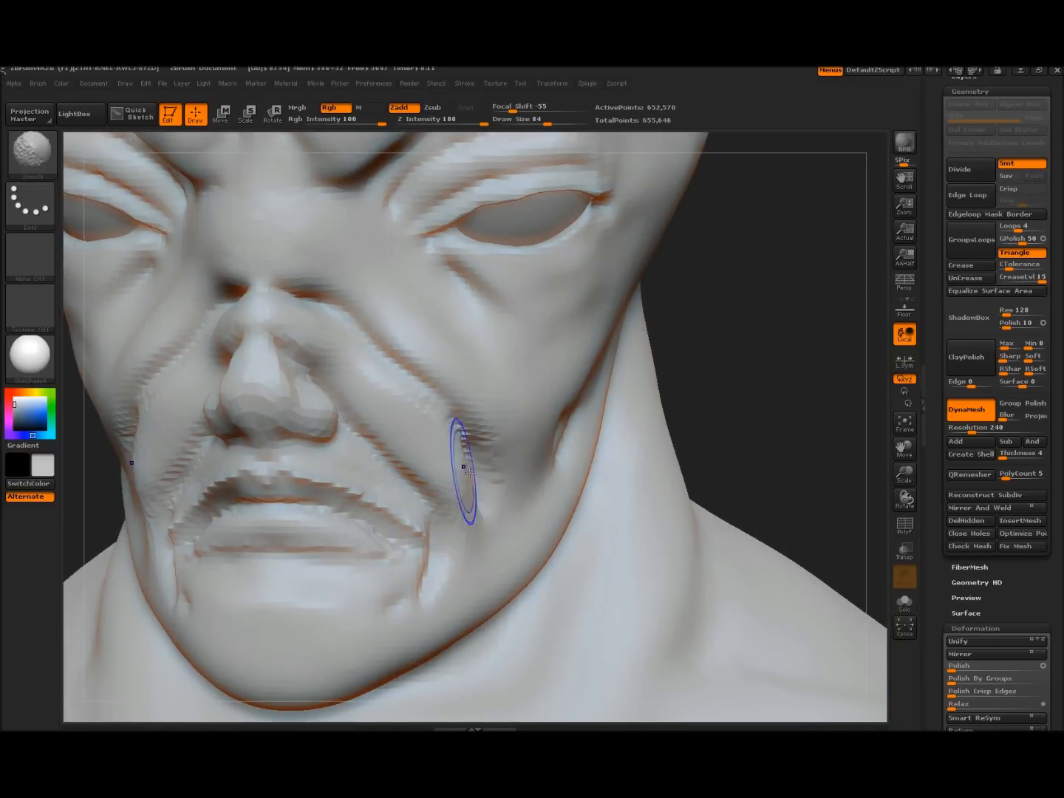
left_click_drag(237, 287, 299, 293, "shift")
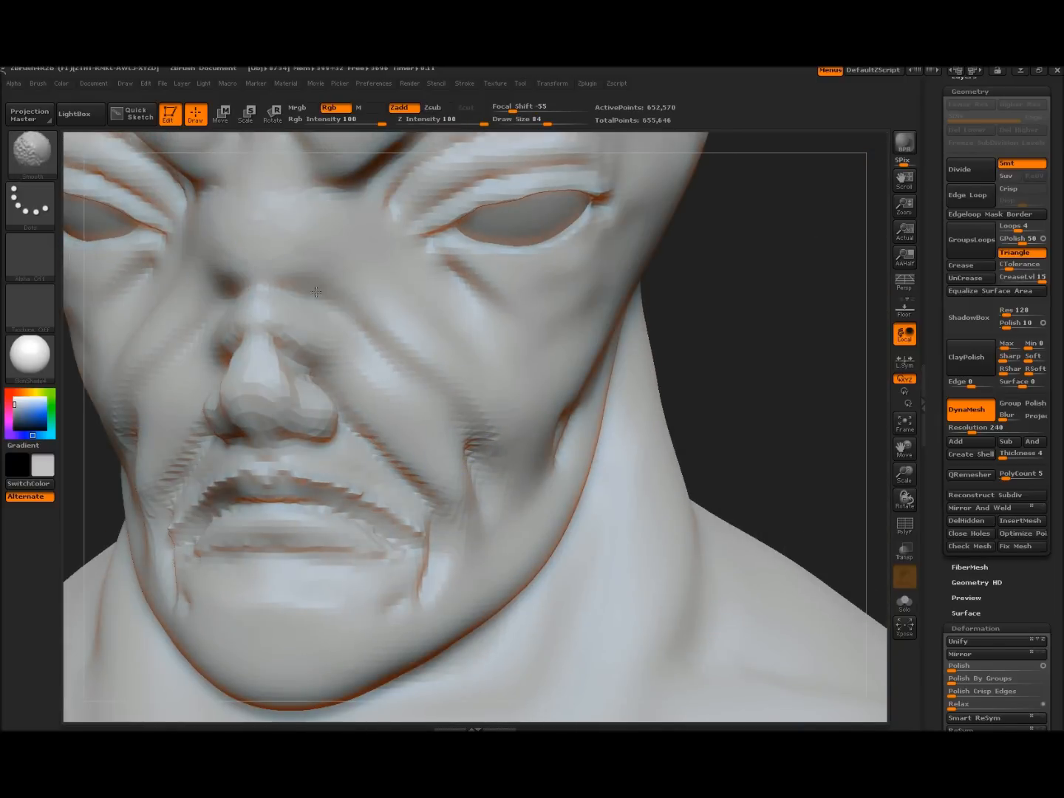
left_click_drag(254, 330, 286, 345)
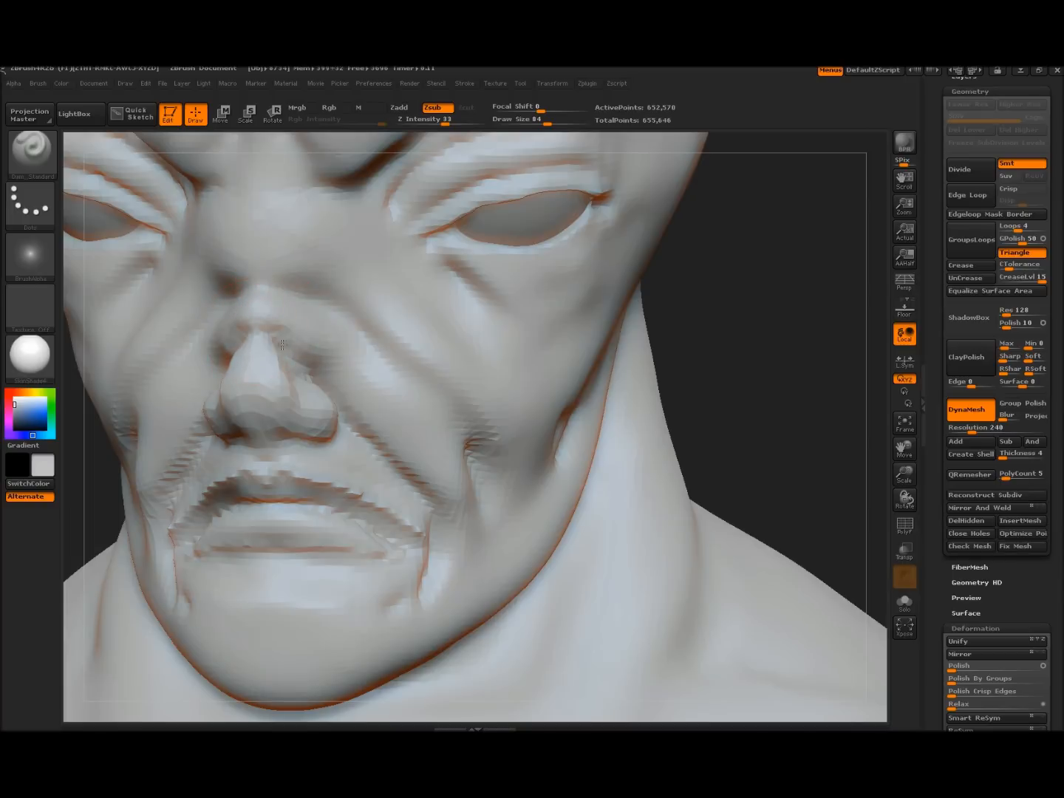
mouse_move(766, 318)
left_mouse_down()
mouse_move(470, 316)
mouse_move(415, 332)
left_mouse_up()
mouse_move(173, 414)
left_mouse_down("alt")
mouse_move(207, 488)
mouse_move(215, 550)
left_mouse_up("alt")
left_click(32, 159)
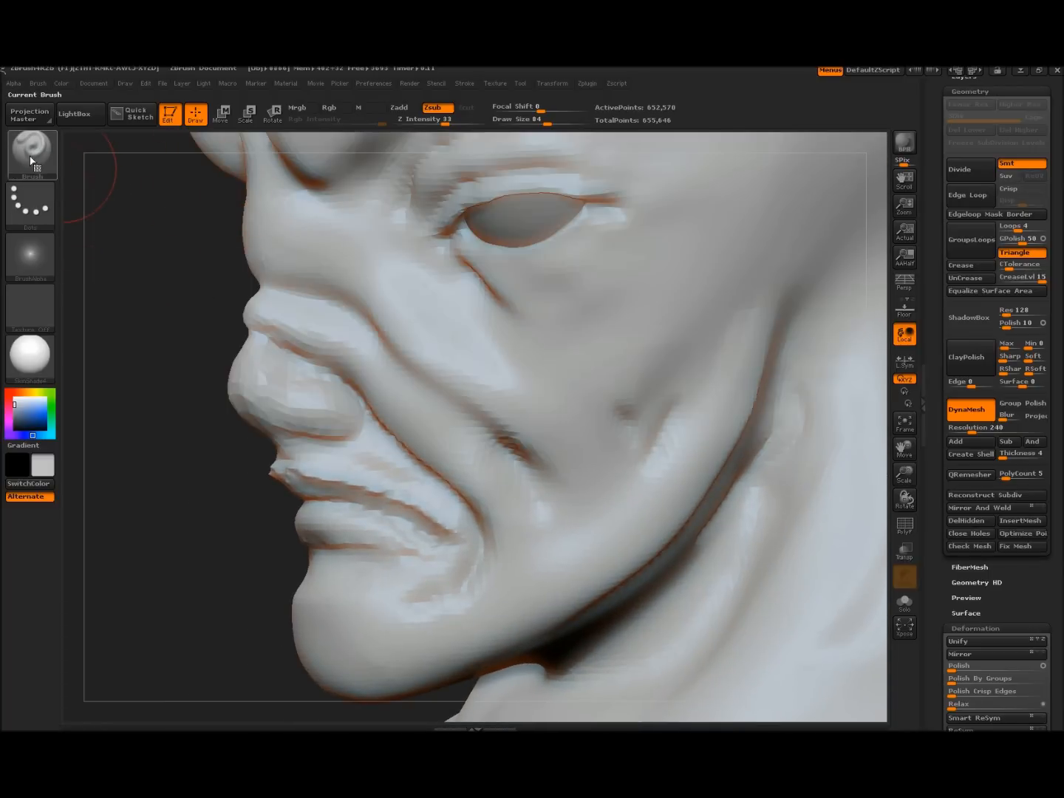
Switch to the Inflat brush, enlarge it, and smooth the folds on the nose
left_click(33, 159)
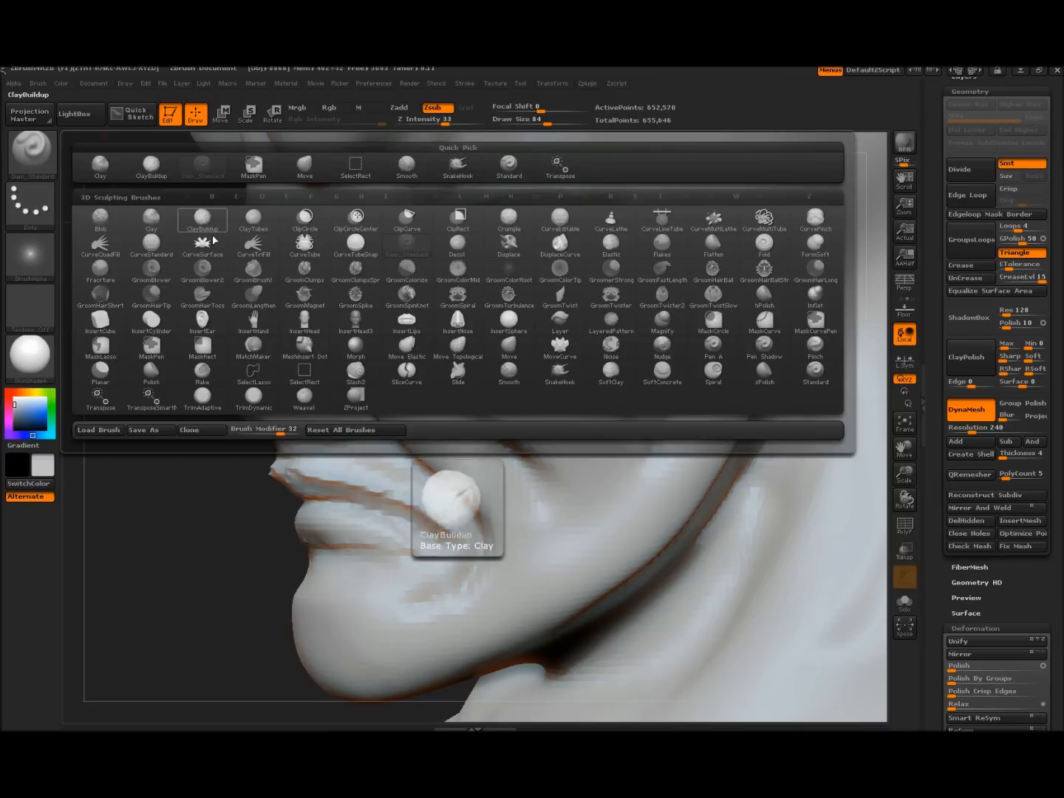
mouse_move(361, 255)
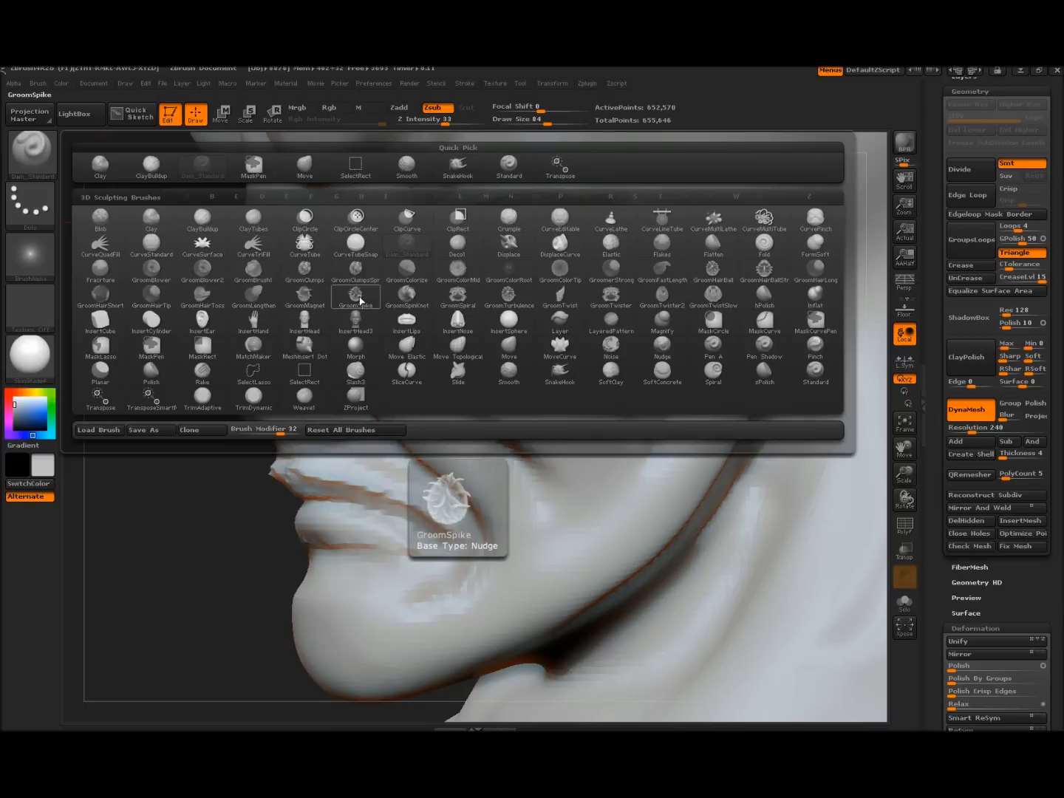
key("i")
key("n")
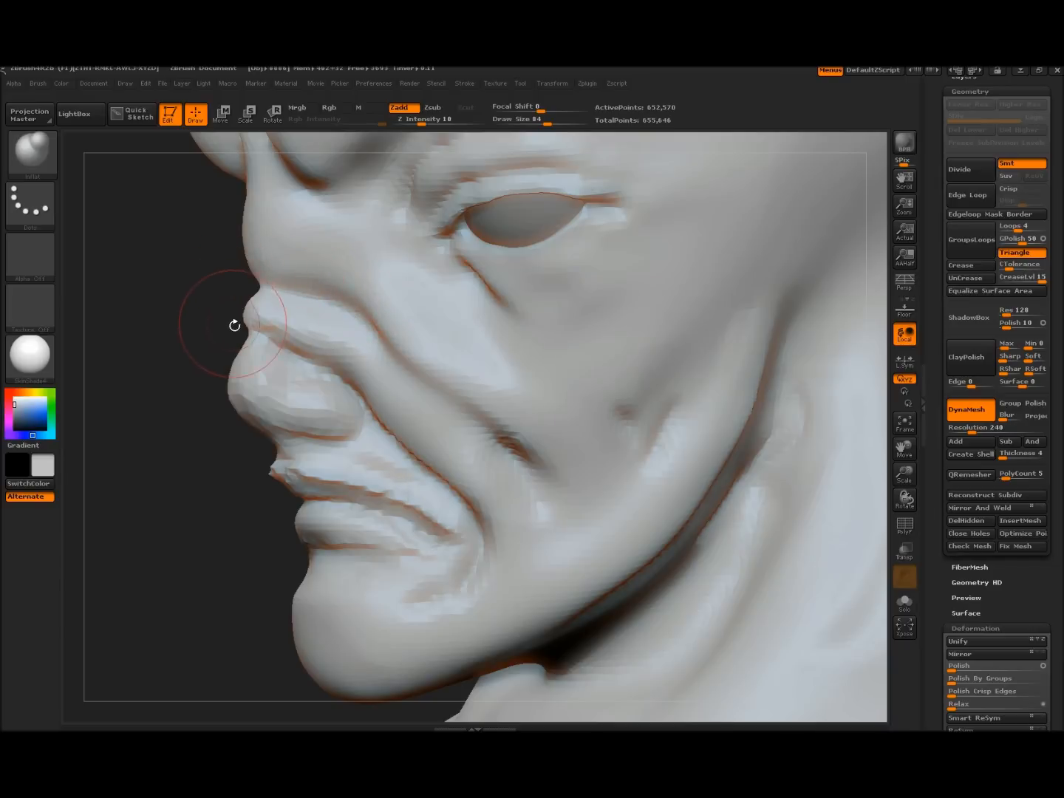
key("bracketright")
key("bracketright")
key("bracketright")
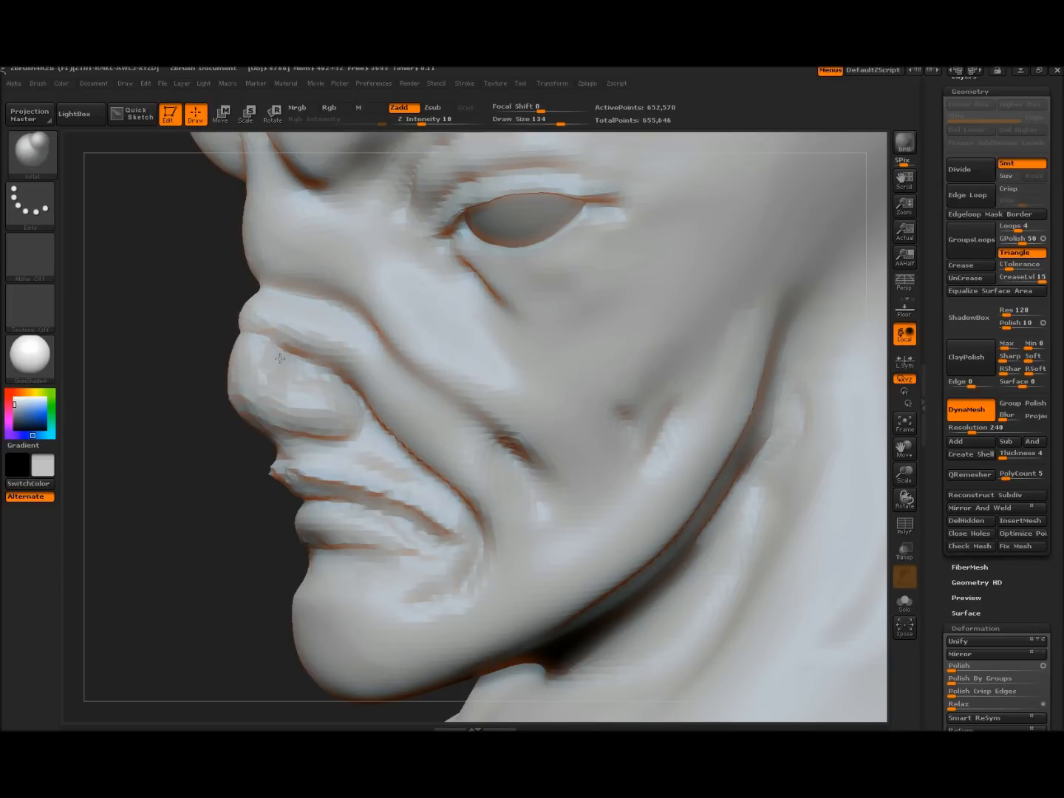
left_click_drag(311, 358, 260, 321, "shift")
Slightly puff up the nose bridge with Inflat
mouse_move(155, 360)
left_mouse_down()
mouse_move(169, 367)
mouse_move(111, 364)
left_mouse_up()
left_click_drag(284, 297, 285, 310)
left_click_drag(285, 310, 289, 316)
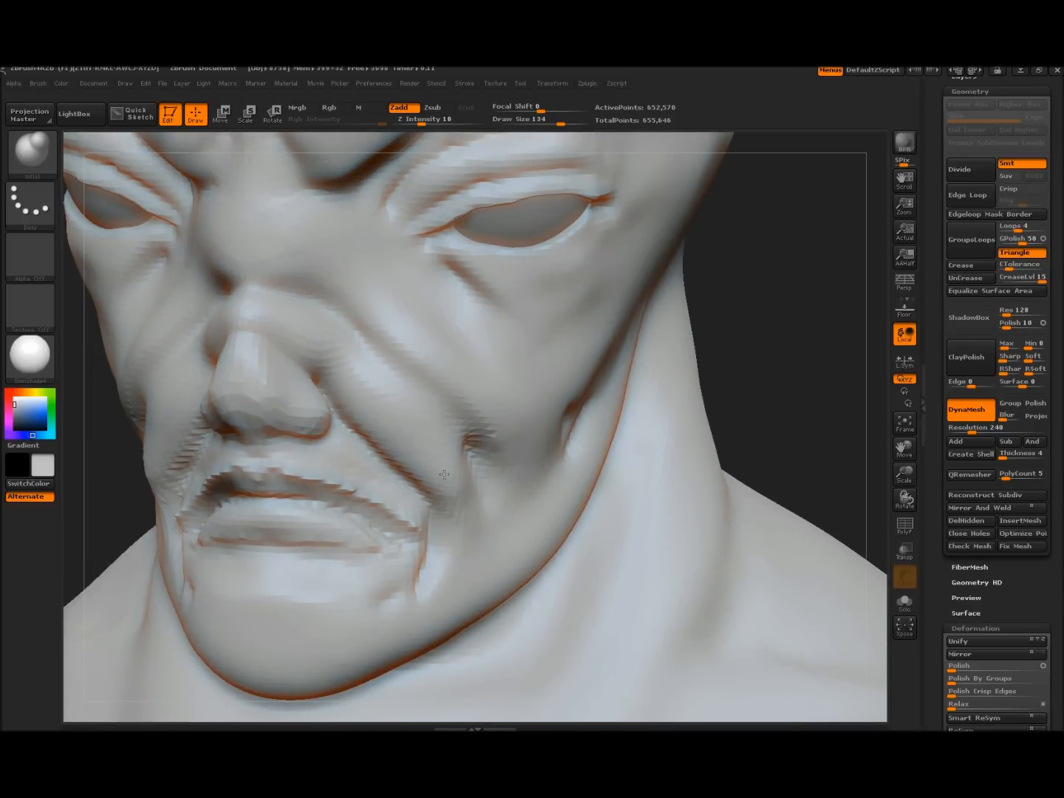
left_click_drag(280, 244, 280, 222)
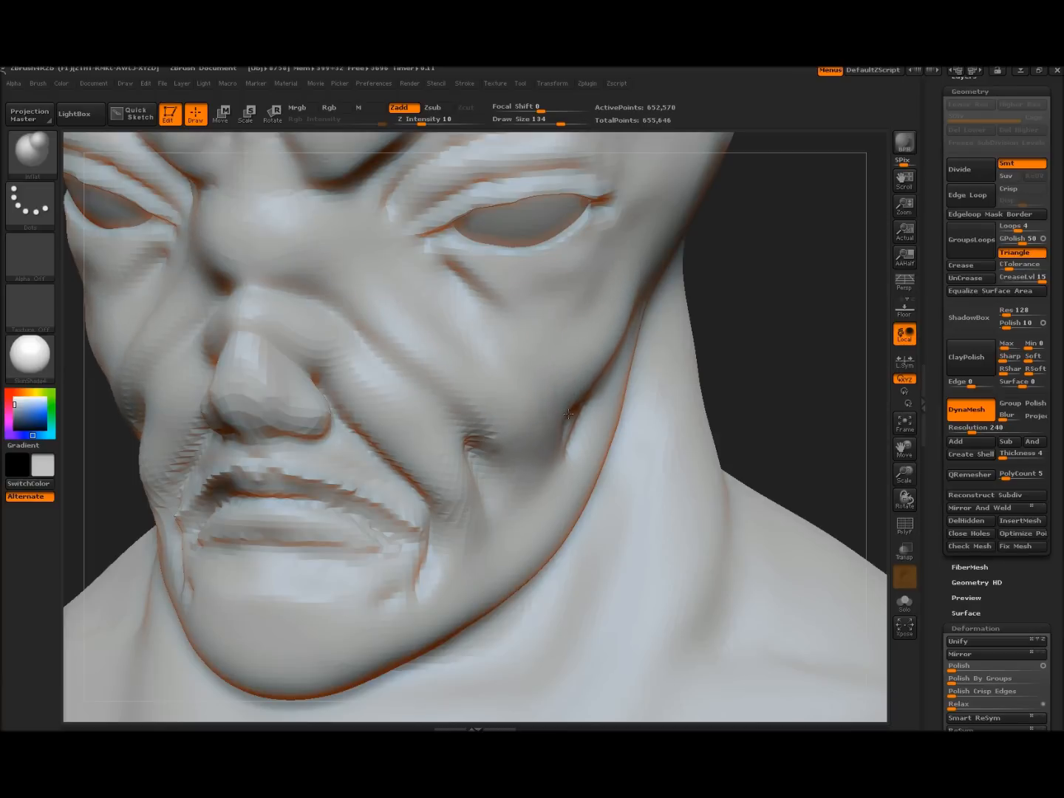
Smooth the ridge on the neck and frame the bust for rendering
left_click_drag(821, 336, 666, 347)
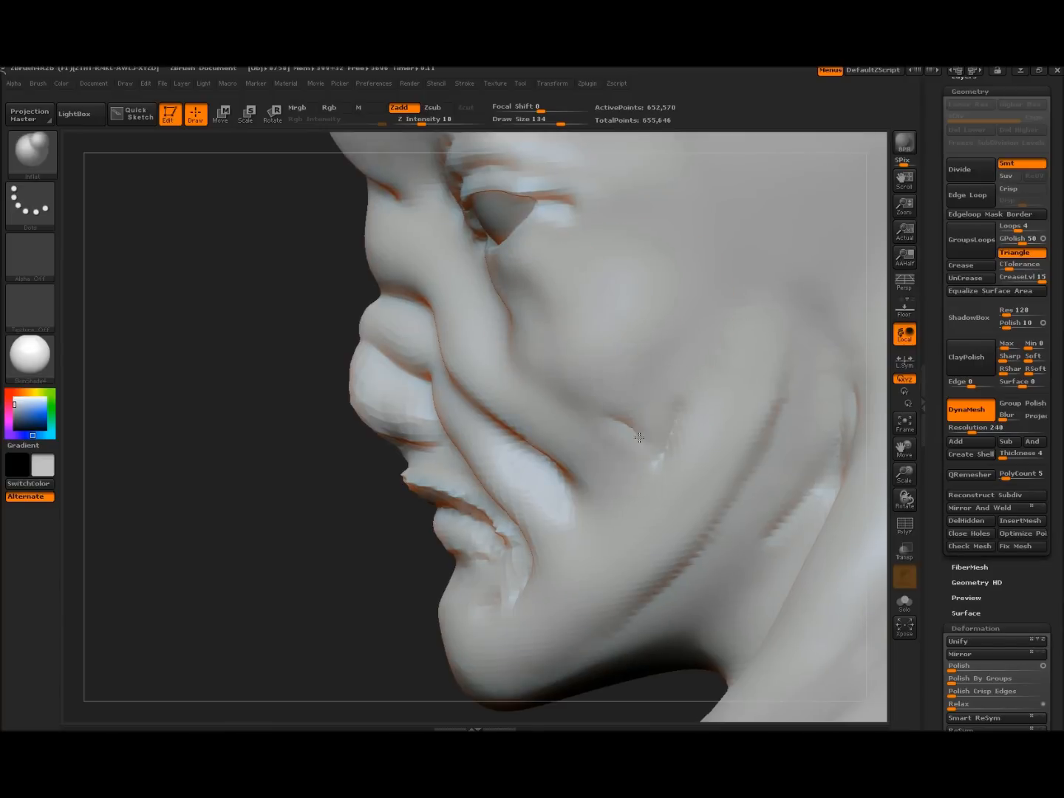
left_click_drag(232, 496, 184, 433)
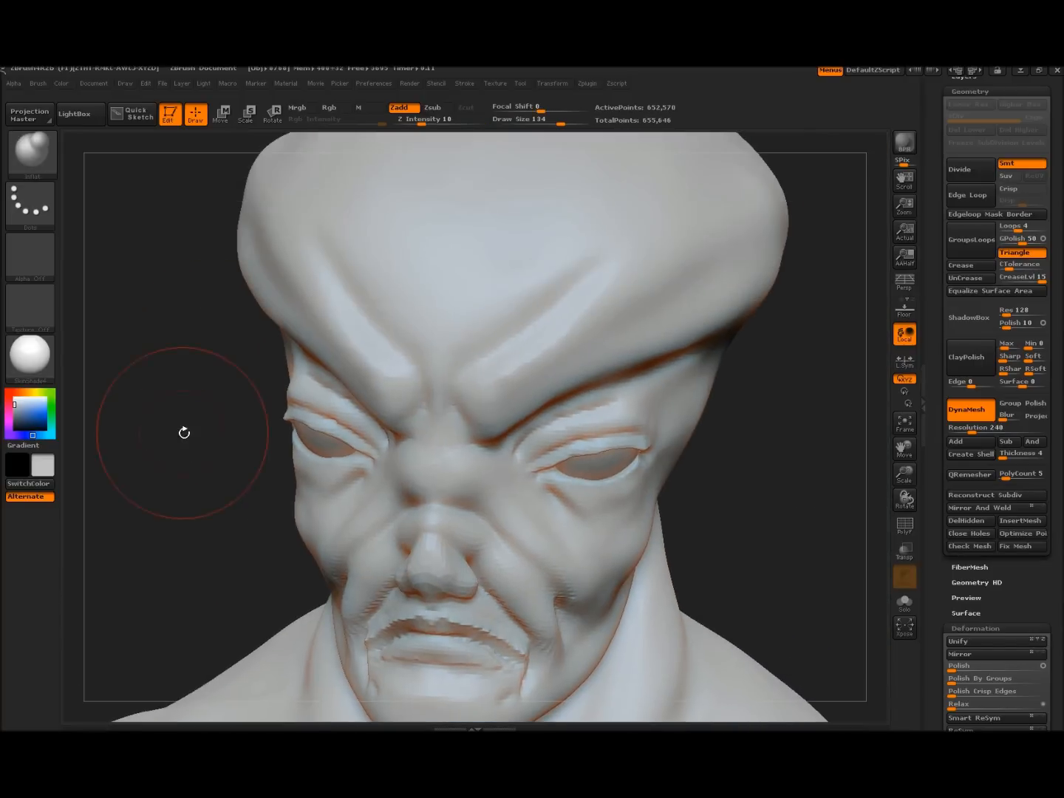
left_click_drag(784, 409, 783, 363)
left_click_drag(382, 483, 198, 345, "alt")
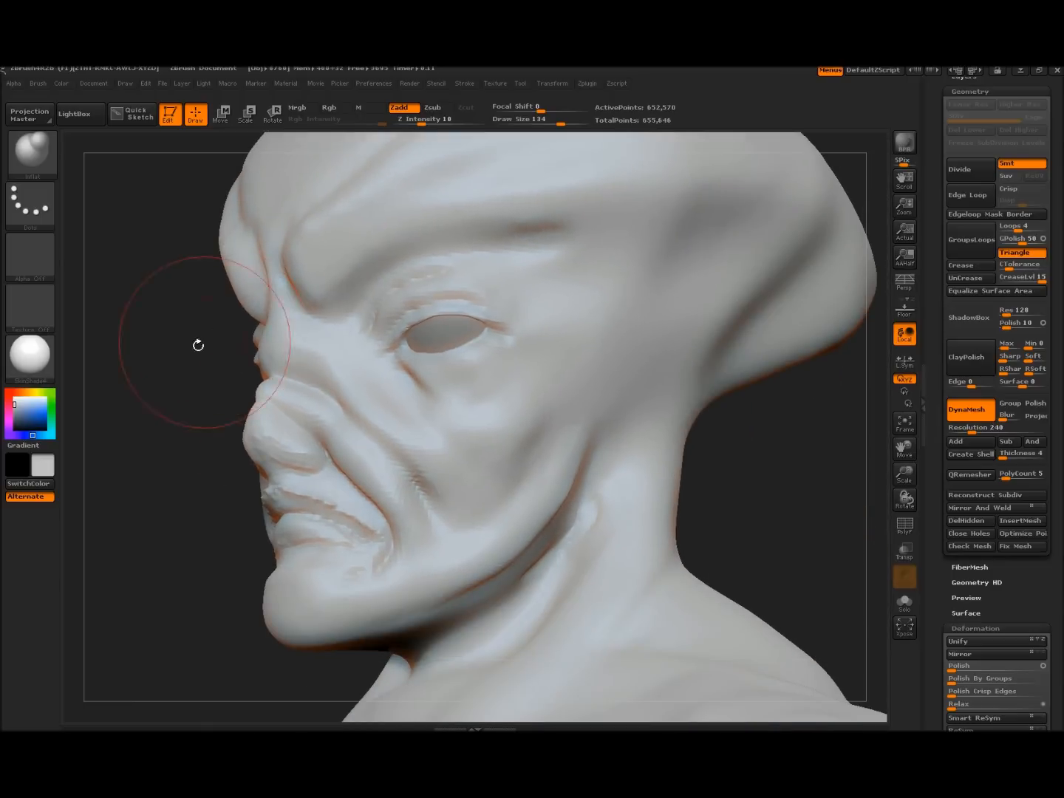
mouse_move(144, 457)
left_mouse_down("alt")
mouse_move(148, 297)
mouse_move(112, 444)
mouse_move(136, 455)
left_mouse_up("alt")
left_click_drag(515, 385, 534, 375, "shift")
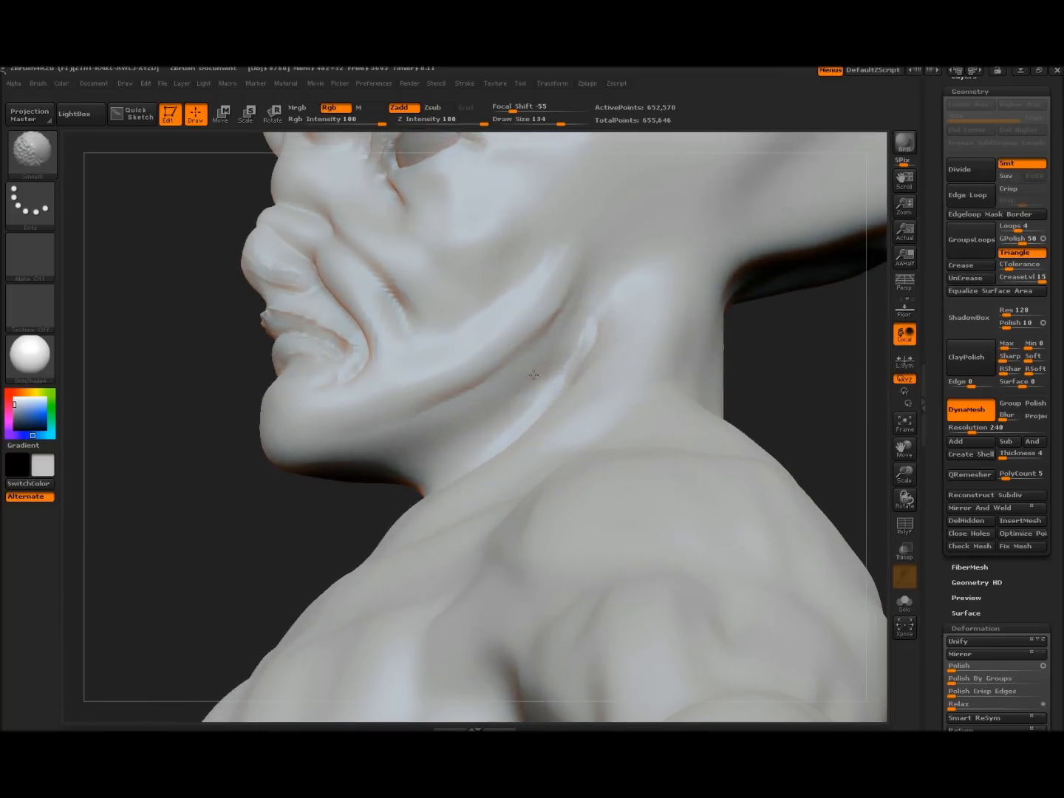
mouse_move(198, 501)
left_mouse_down()
mouse_move(174, 386)
mouse_move(256, 443)
mouse_move(292, 436)
mouse_move(207, 421)
left_mouse_up()
mouse_move(595, 417)
left_mouse_down("alt")
mouse_move(529, 537)
mouse_move(570, 403)
mouse_move(615, 411)
mouse_move(622, 360)
mouse_move(634, 392)
mouse_move(625, 392)
mouse_move(642, 392)
mouse_move(646, 374)
mouse_move(670, 380)
mouse_move(651, 380)
mouse_move(675, 342)
left_mouse_up("alt")
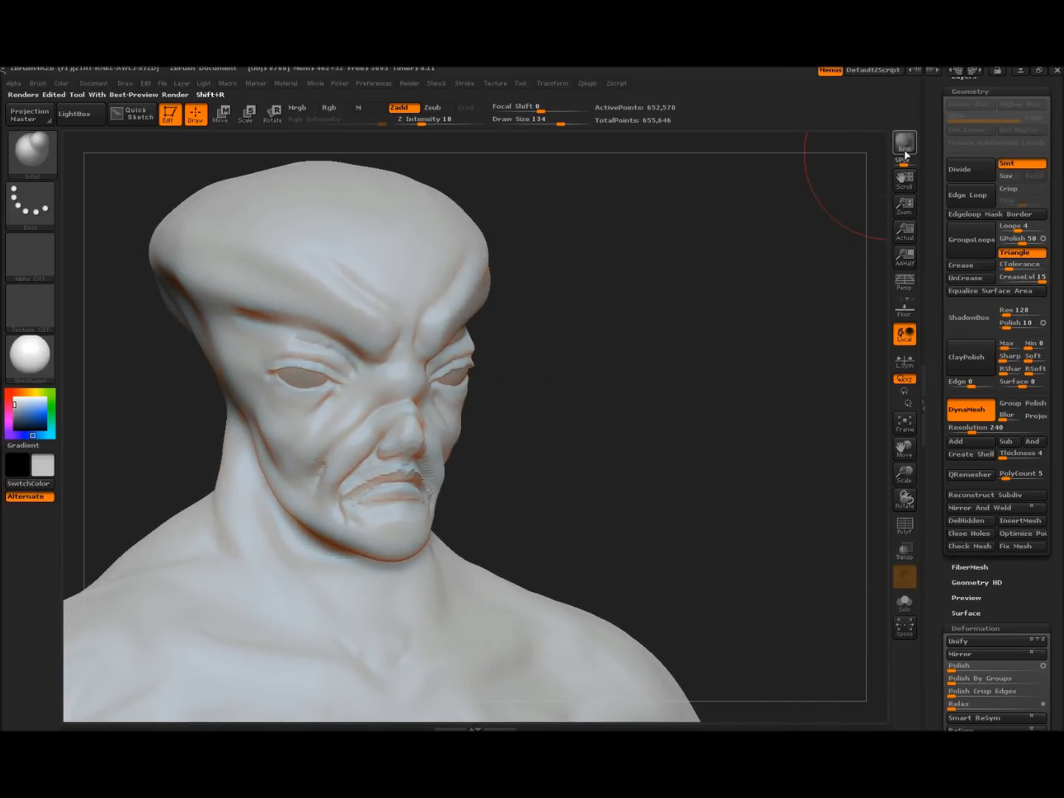
Run a Best Preview Render (BPR) of the wrinkled alien bust
left_click(902, 142)
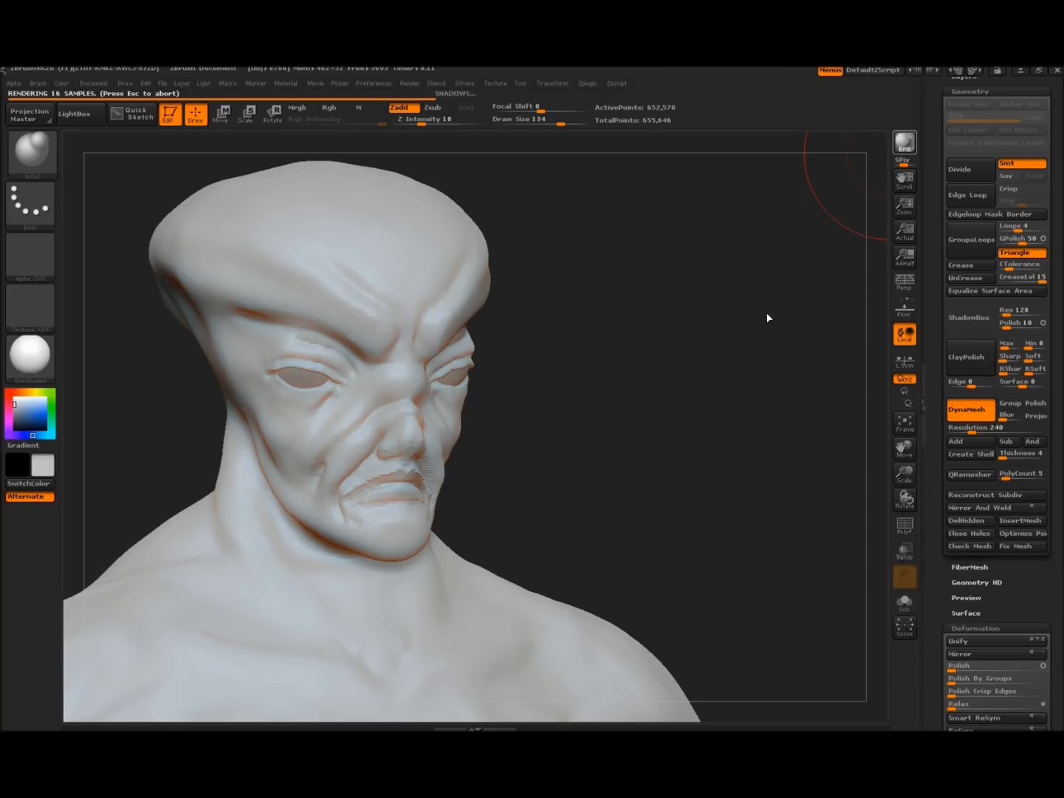